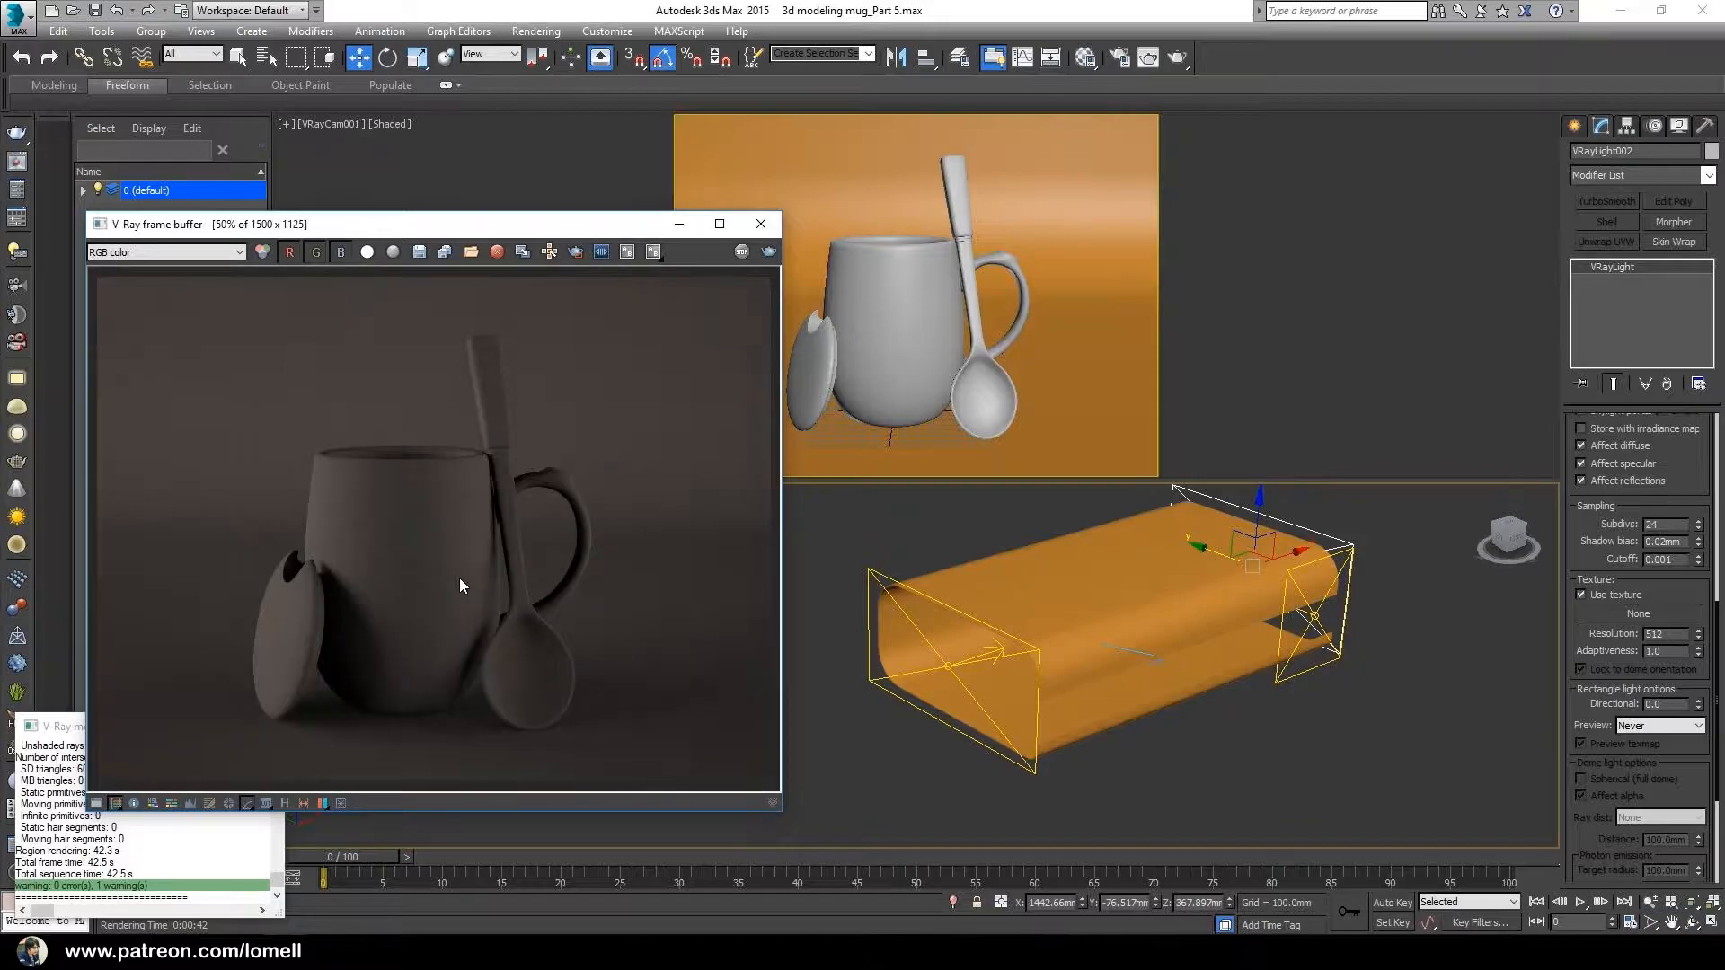
key("F10")
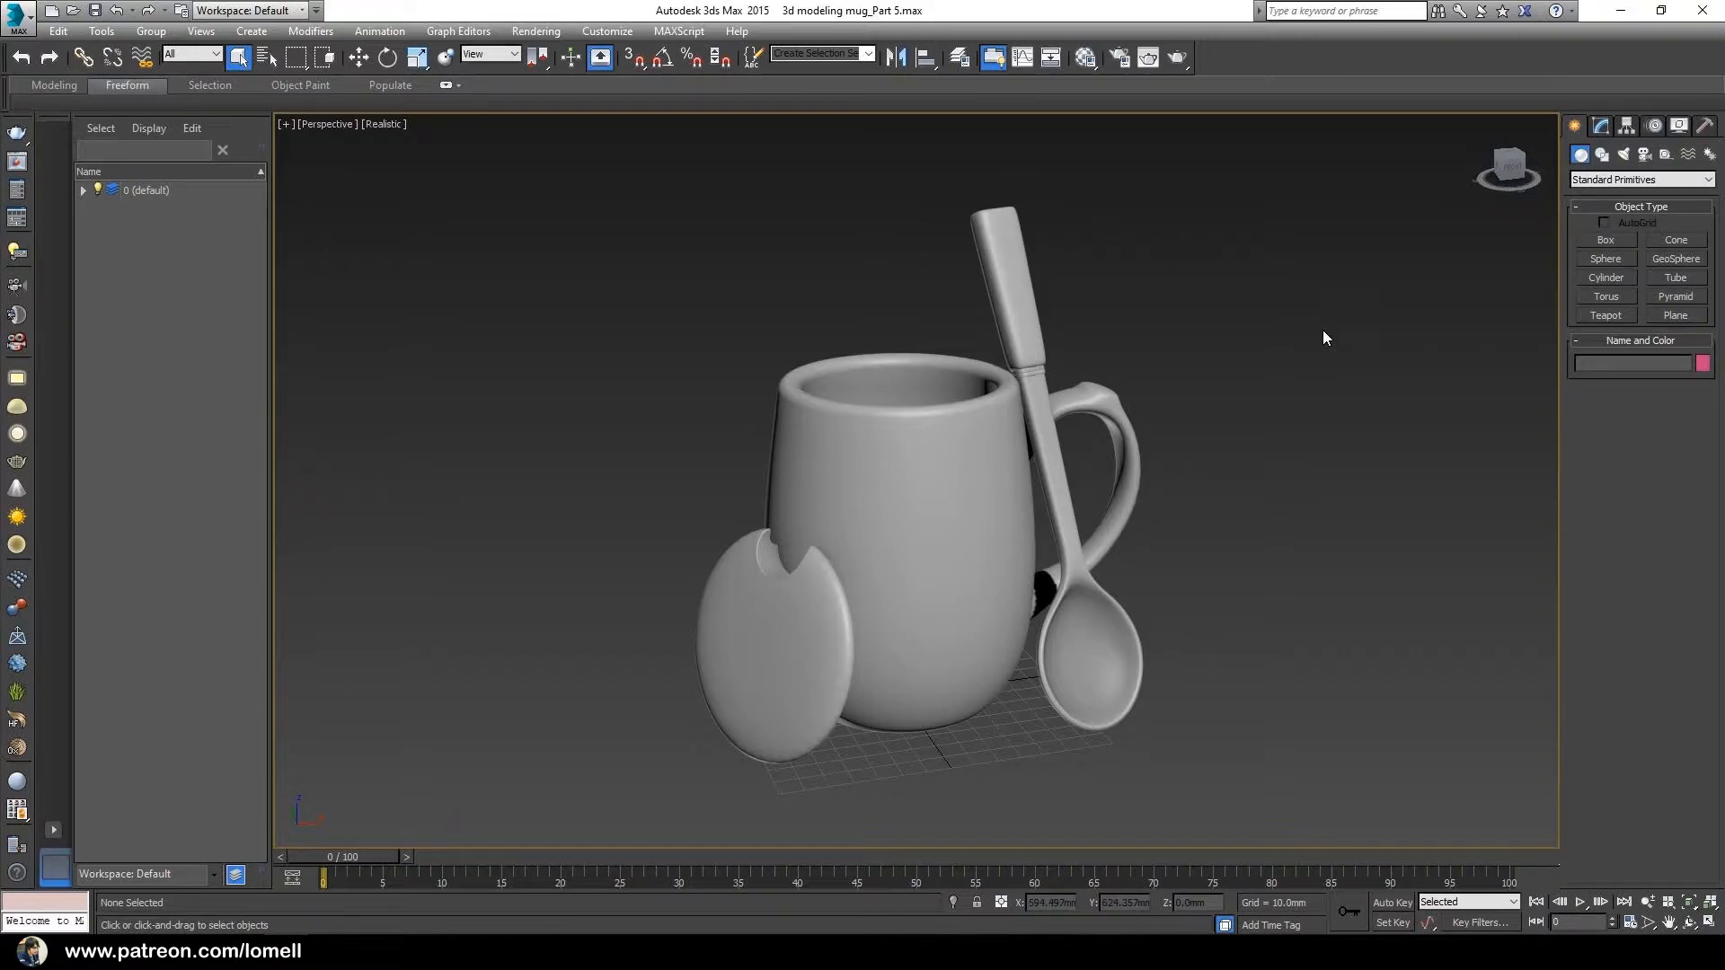
Step: Switch to the Left view with wide empty space around the mug and hide the grid
key("l")
scroll(1119, 612, "down", 5)
scroll(1098, 606, "down", 6)
middle_click_drag(1098, 605, 1019, 618)
scroll(886, 604, "up", 3)
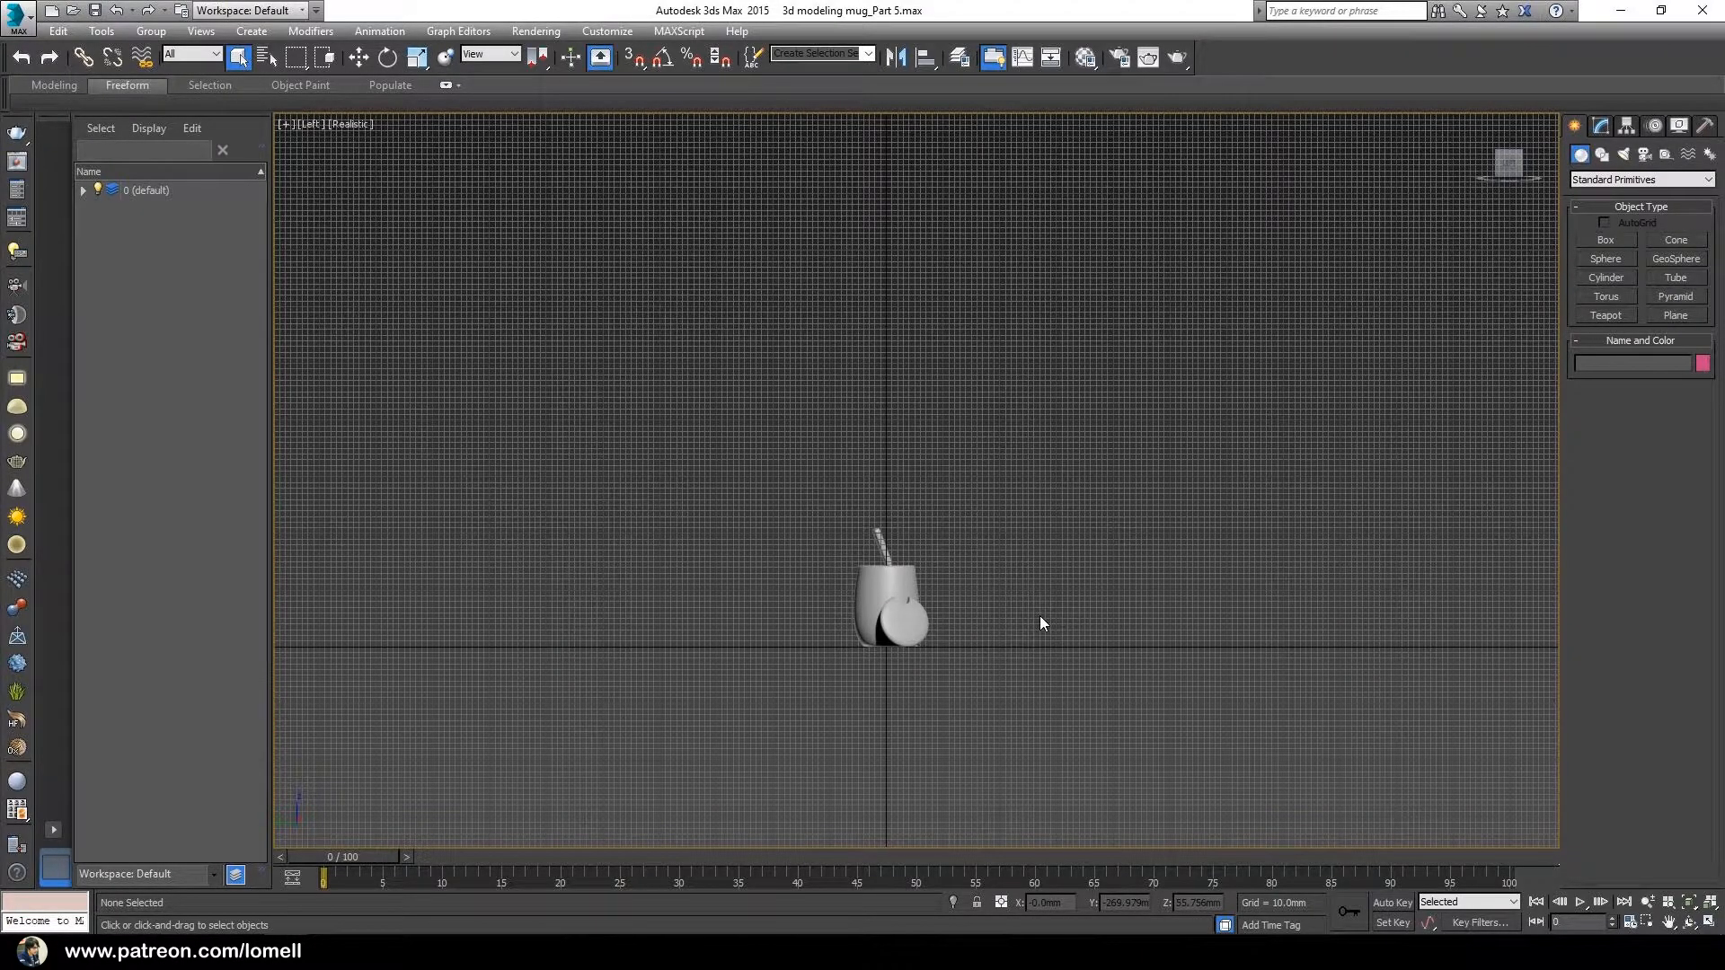
key("g")
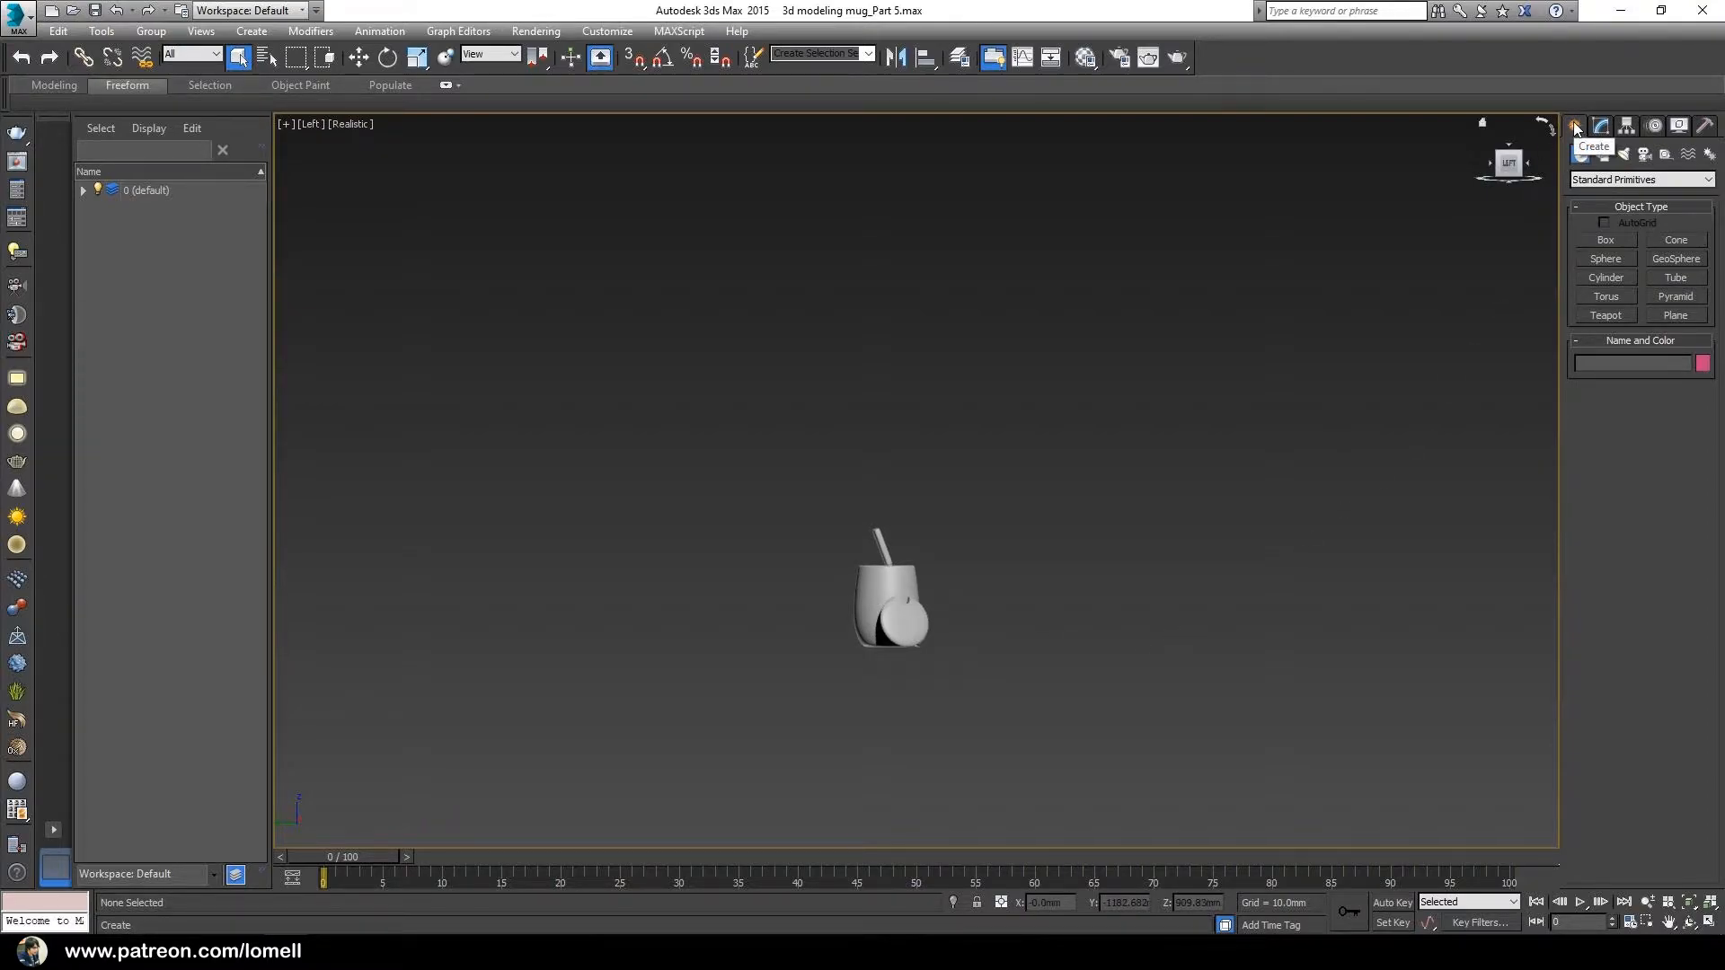
Step: Draw an open rectangular Line spline with straight sides around the mug, leaving a gap midway on its right side
left_click(1602, 155)
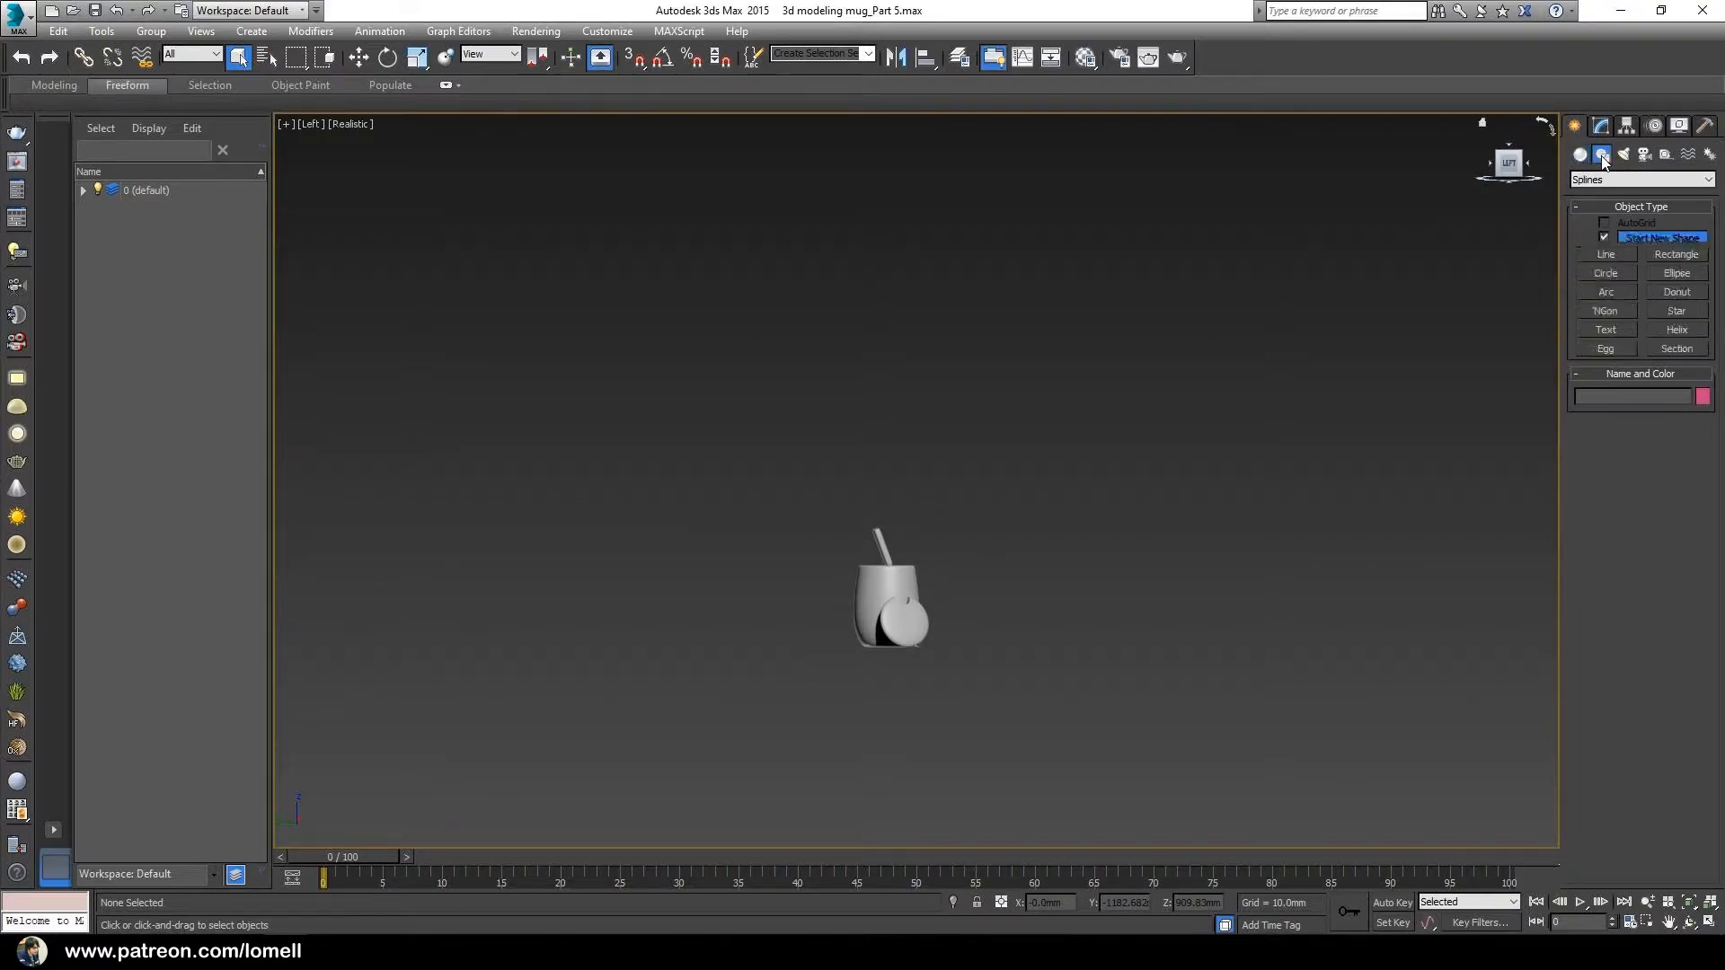
left_click(1607, 254)
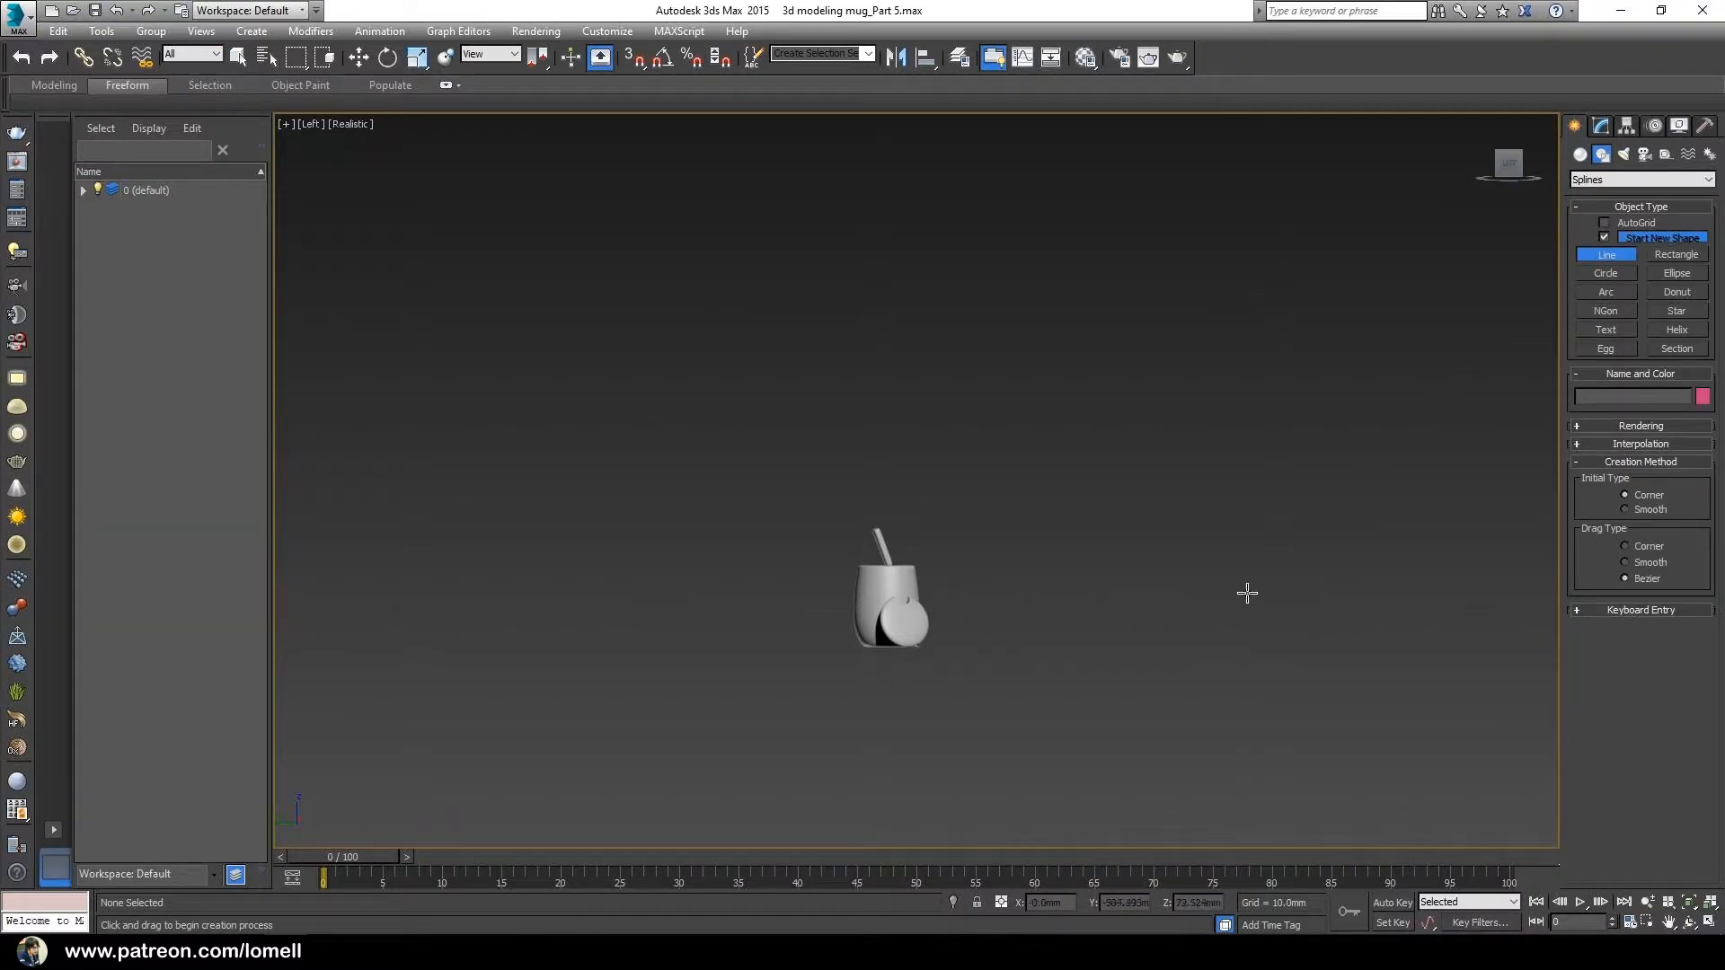
left_click(1381, 596)
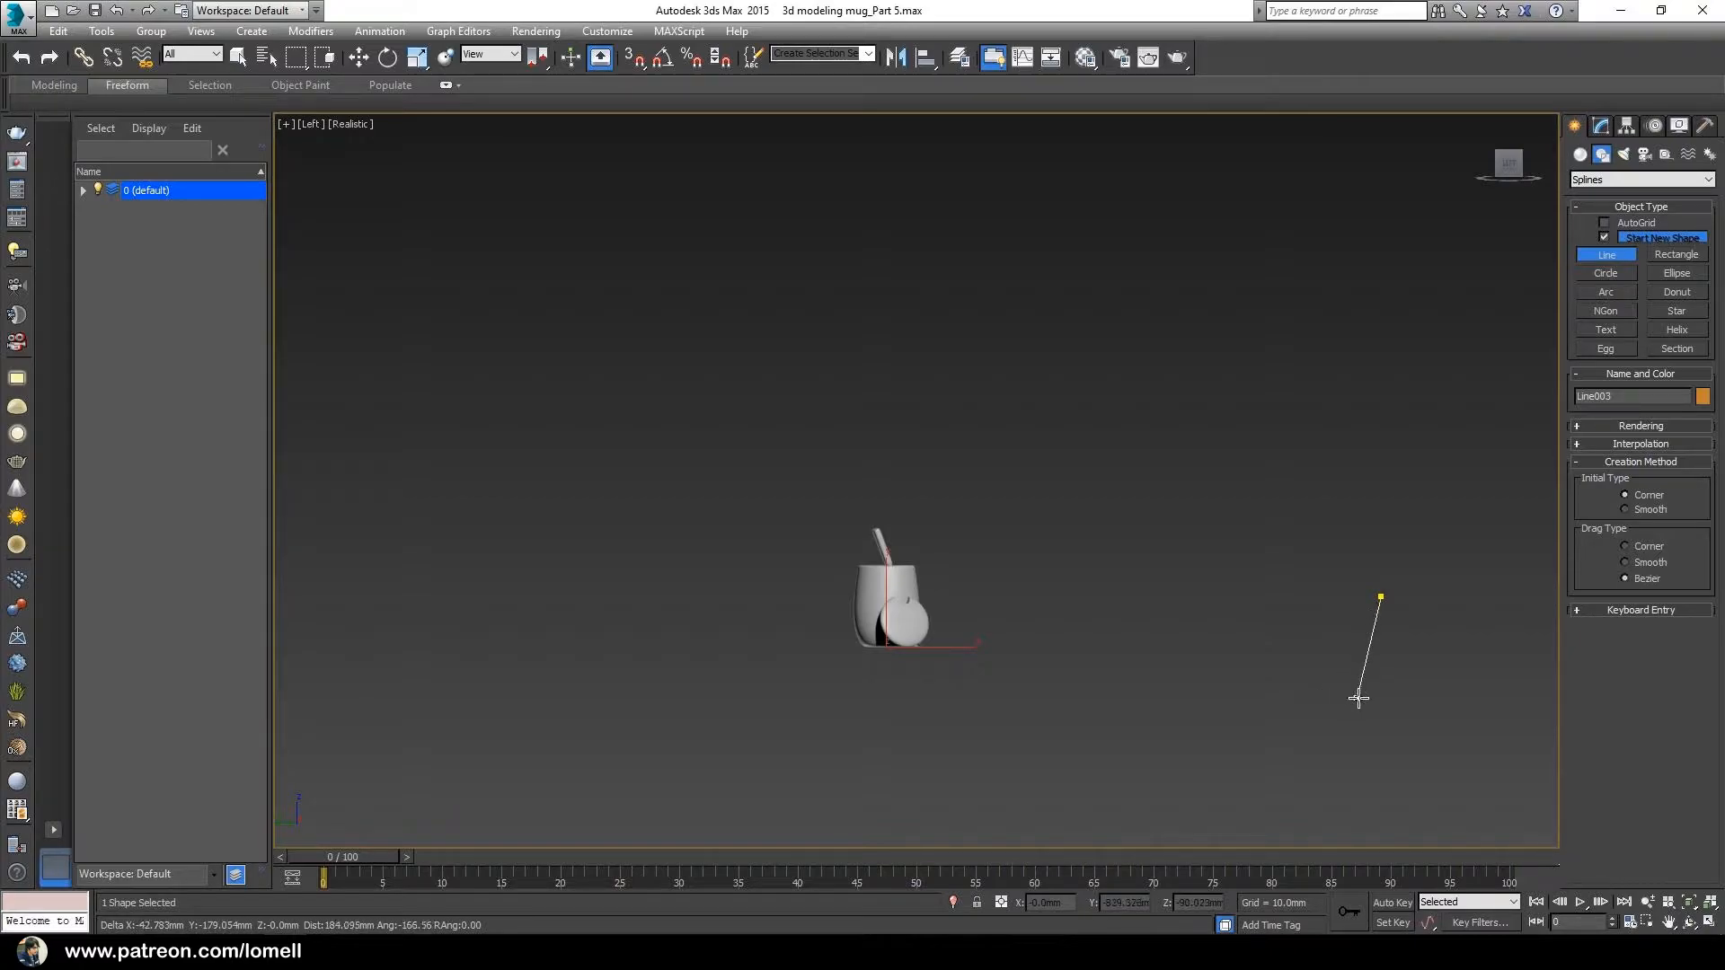
left_click(1387, 670, "shift")
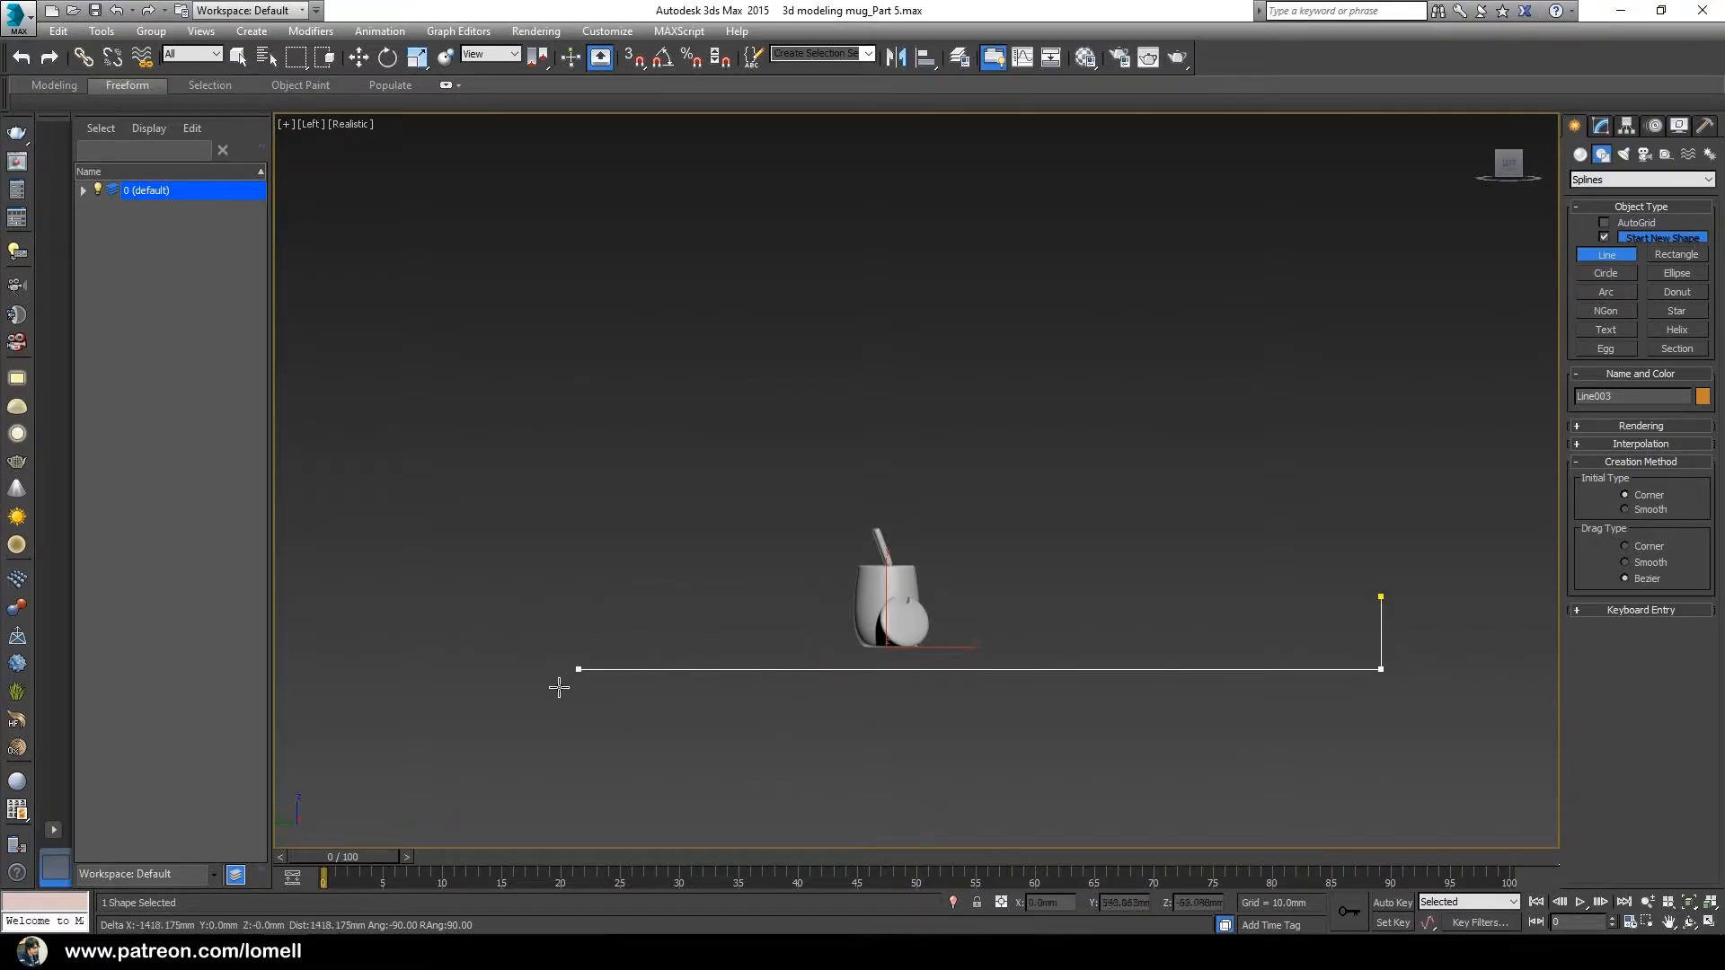
left_click(480, 705, "shift")
left_click(508, 263, "shift")
left_click(1379, 283, "shift")
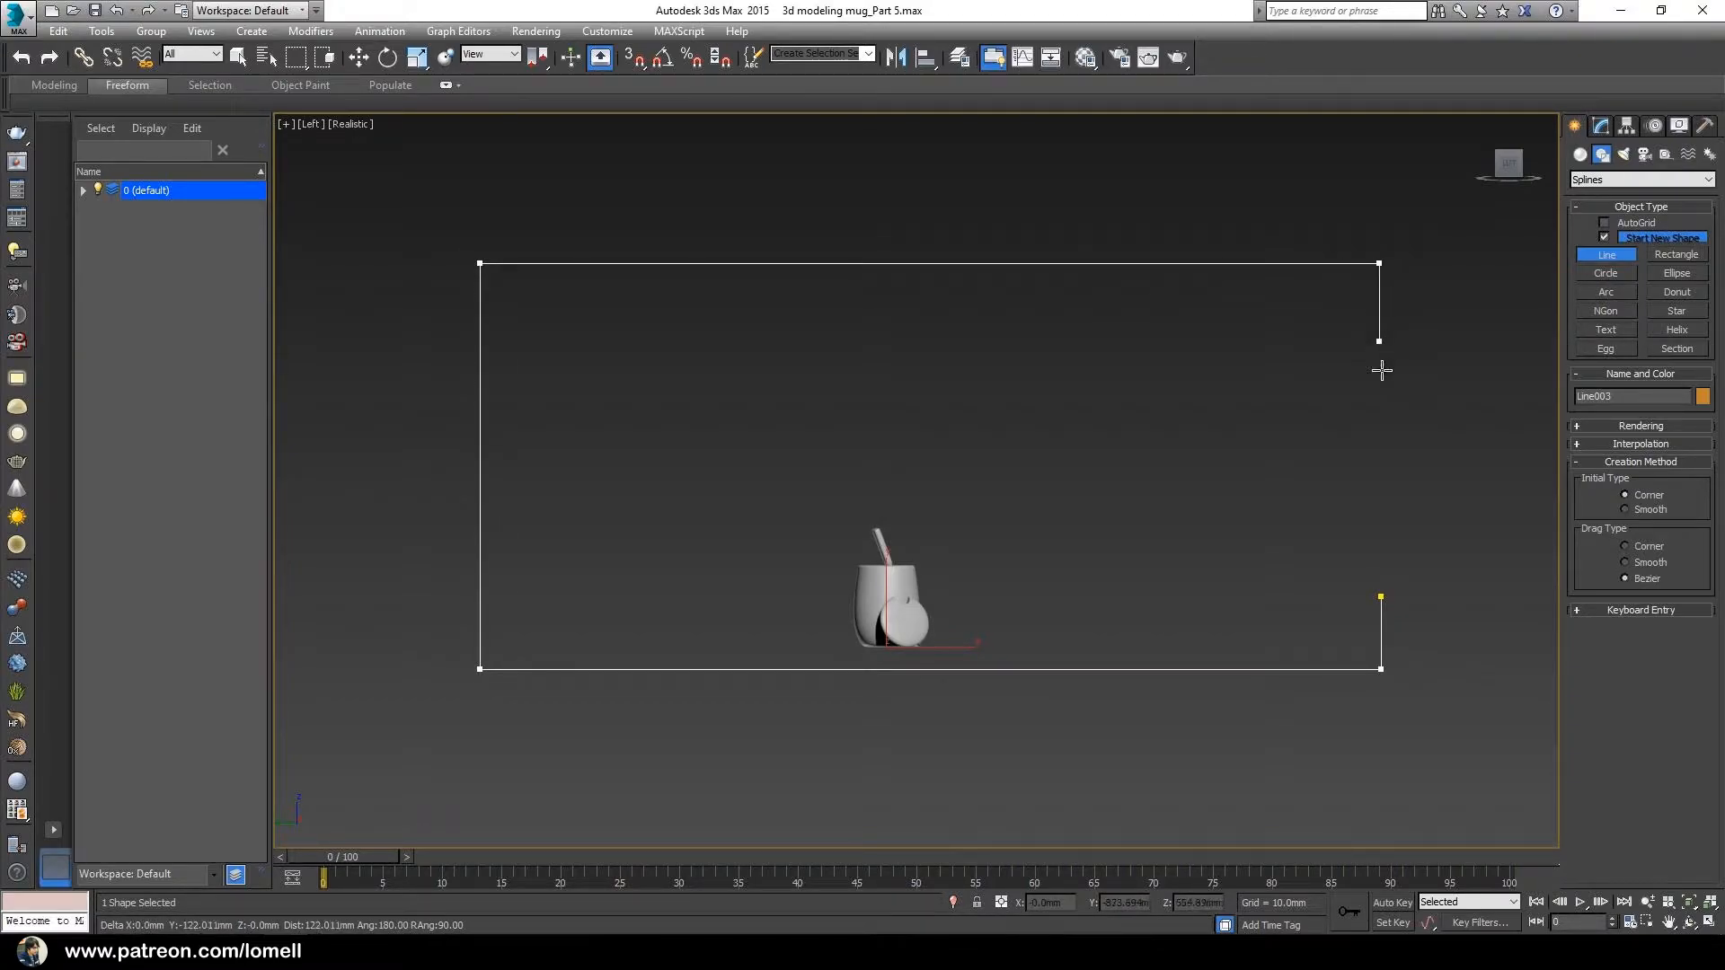
left_click(1385, 435, "shift")
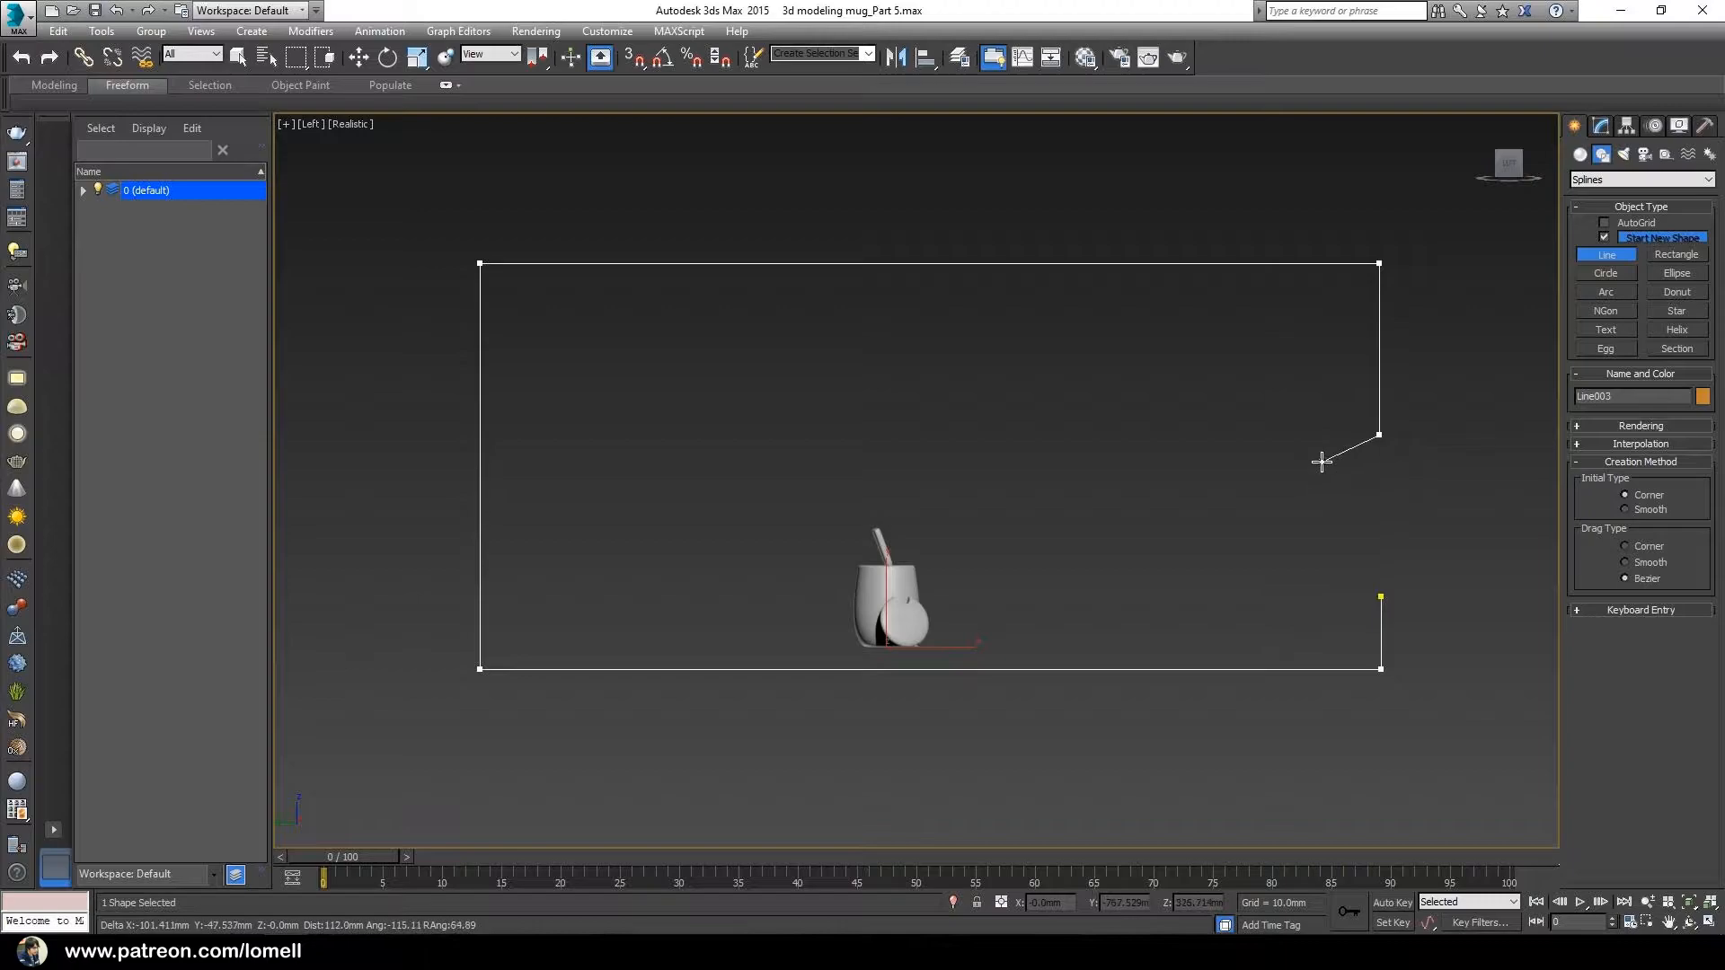
right_click(1463, 354)
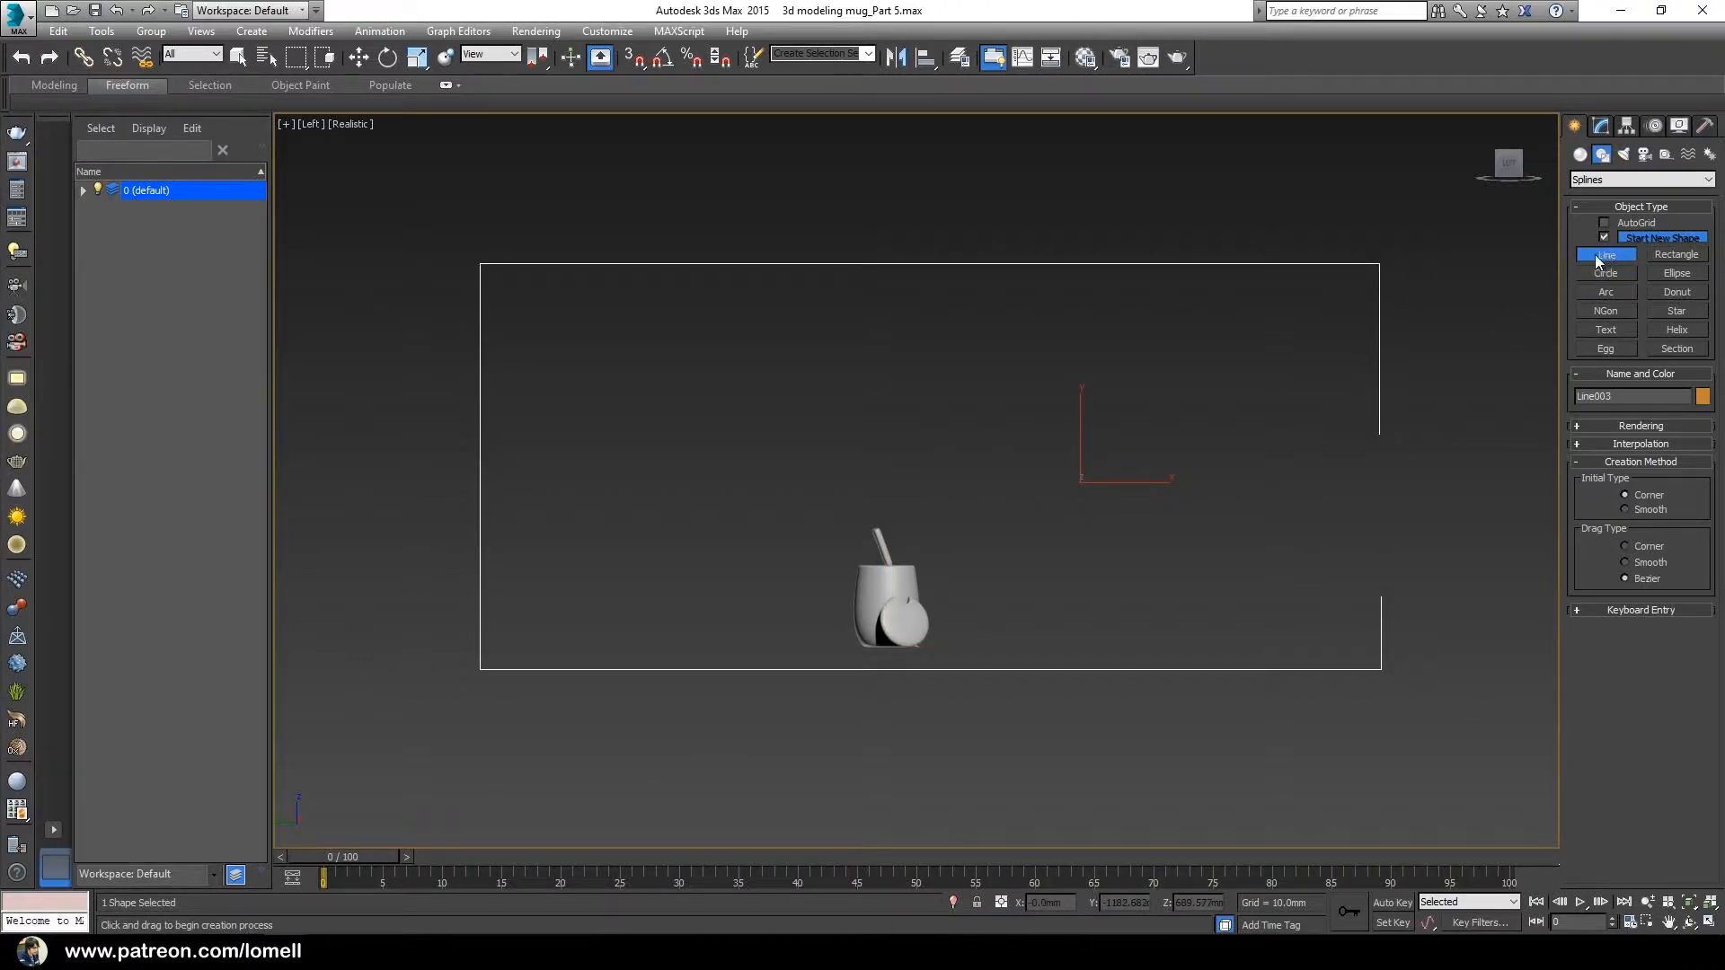
right_click(1493, 266)
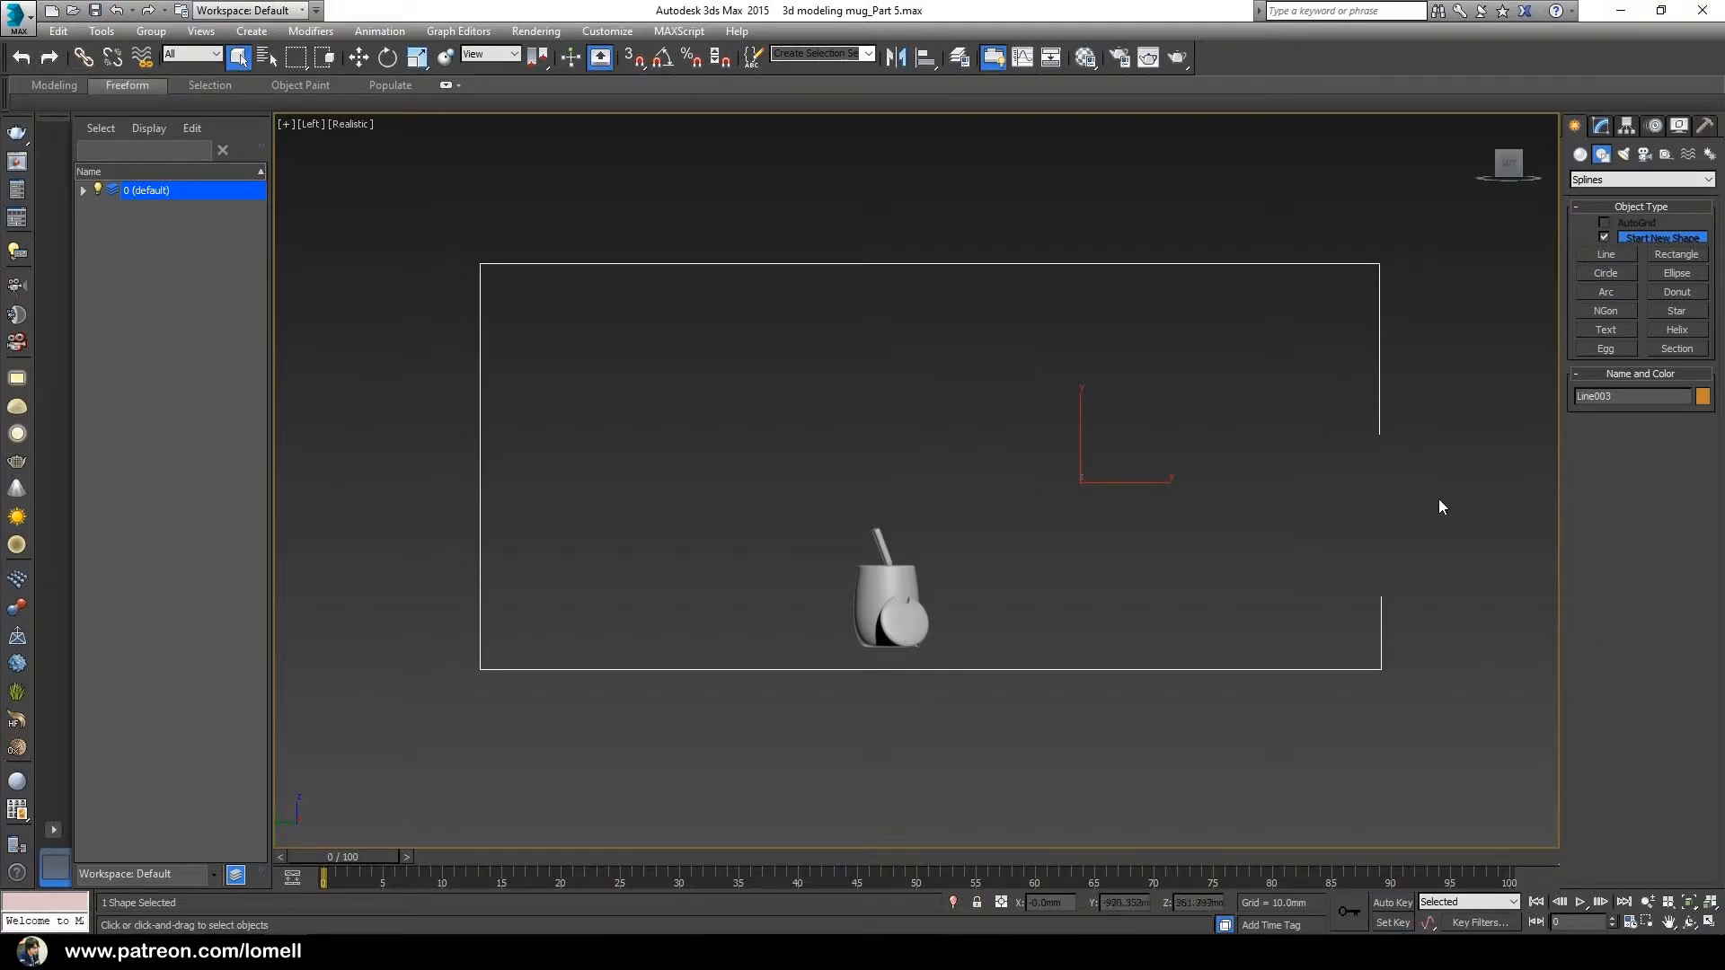
Step: Fillet the line's two left corners and upper right corner with a large radius, and its lower right corner with a smaller one
left_click(1602, 127)
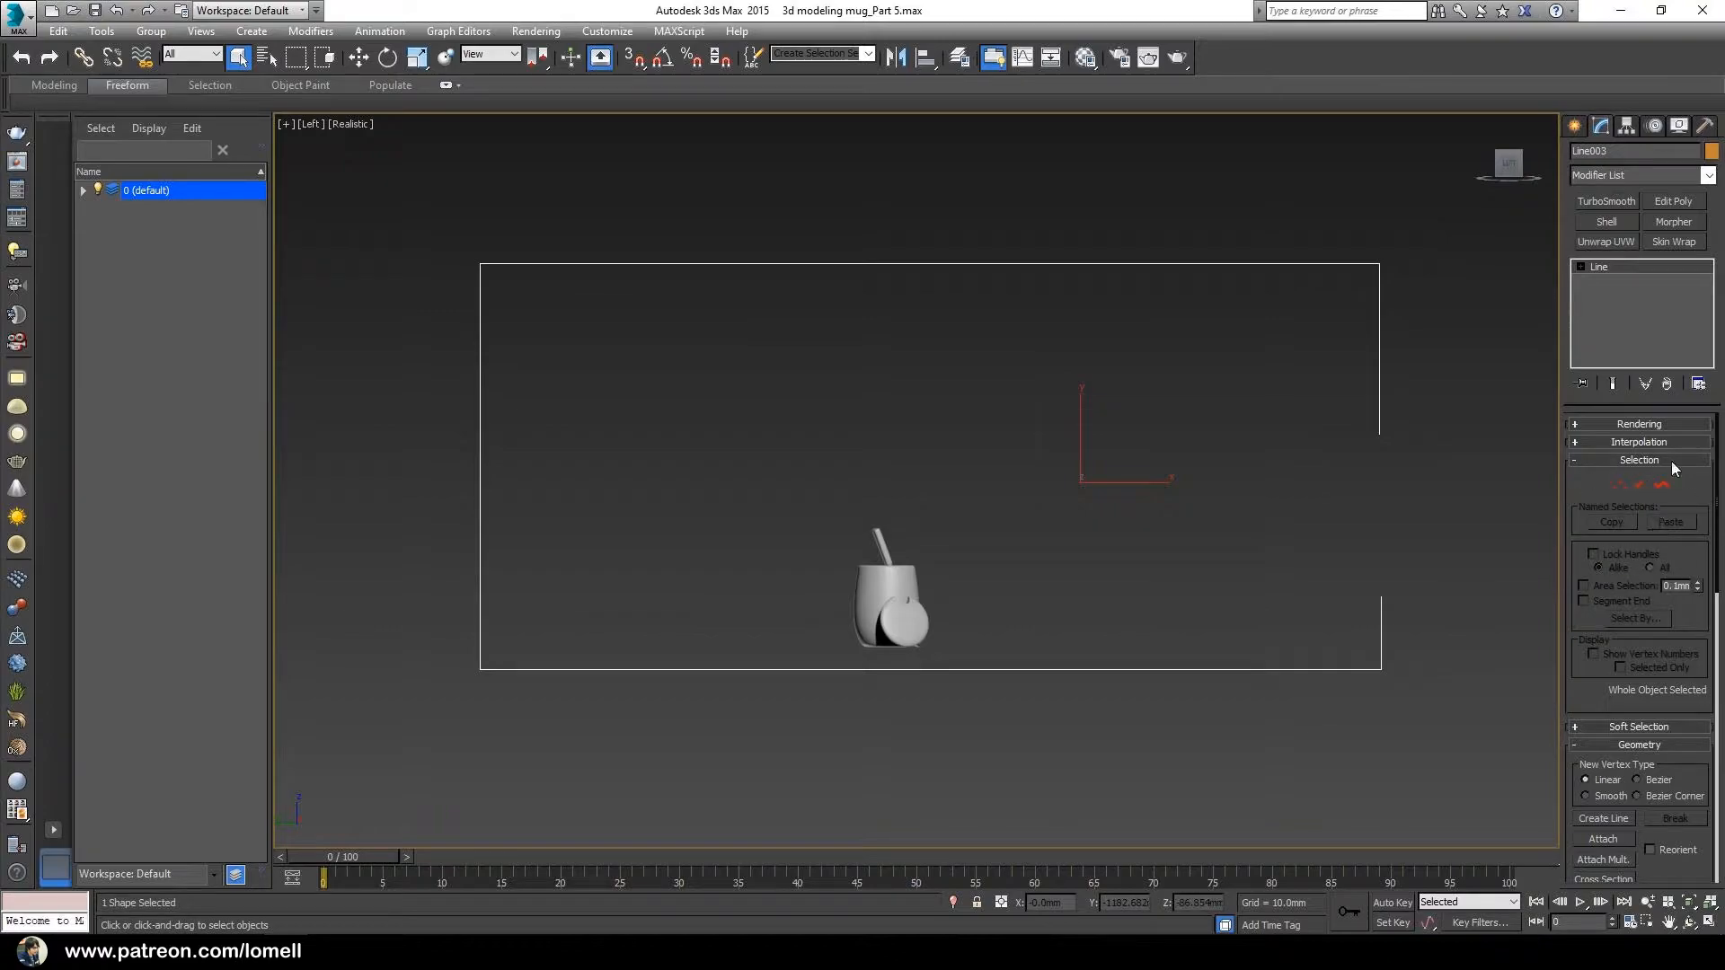
left_click(1619, 483)
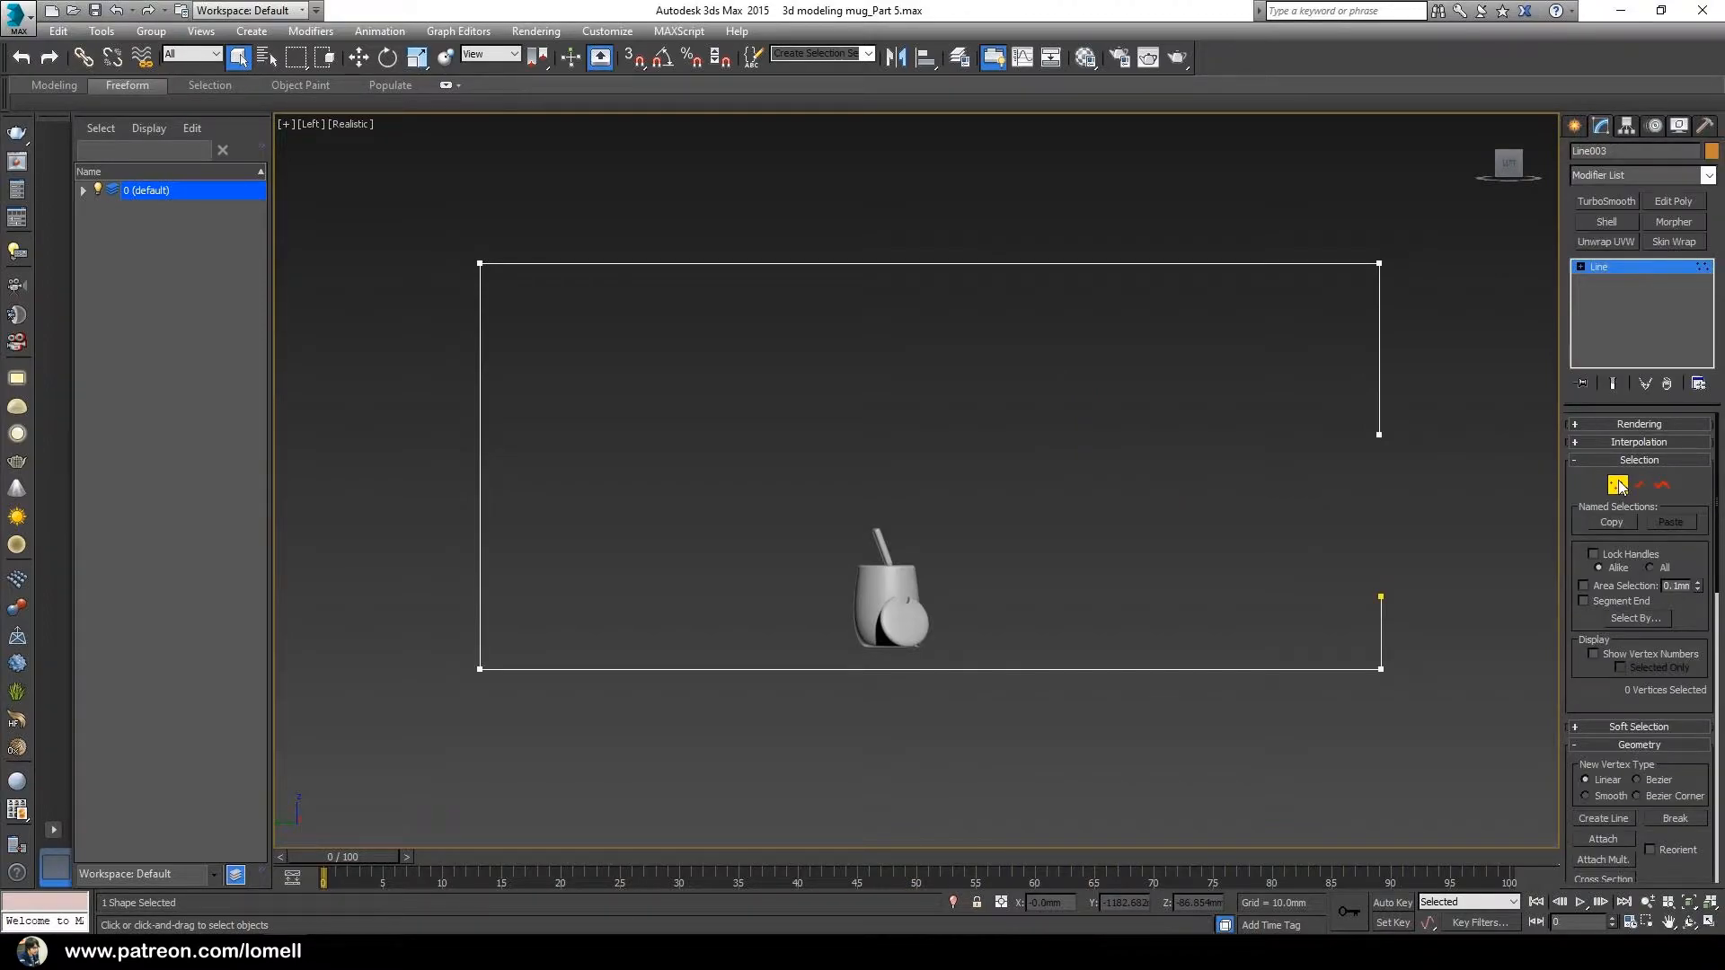
left_click_drag(435, 227, 530, 297)
left_click_drag(423, 550, 813, 753)
left_click_drag(1204, 205, 1411, 297)
scroll(1592, 696, "down", 5)
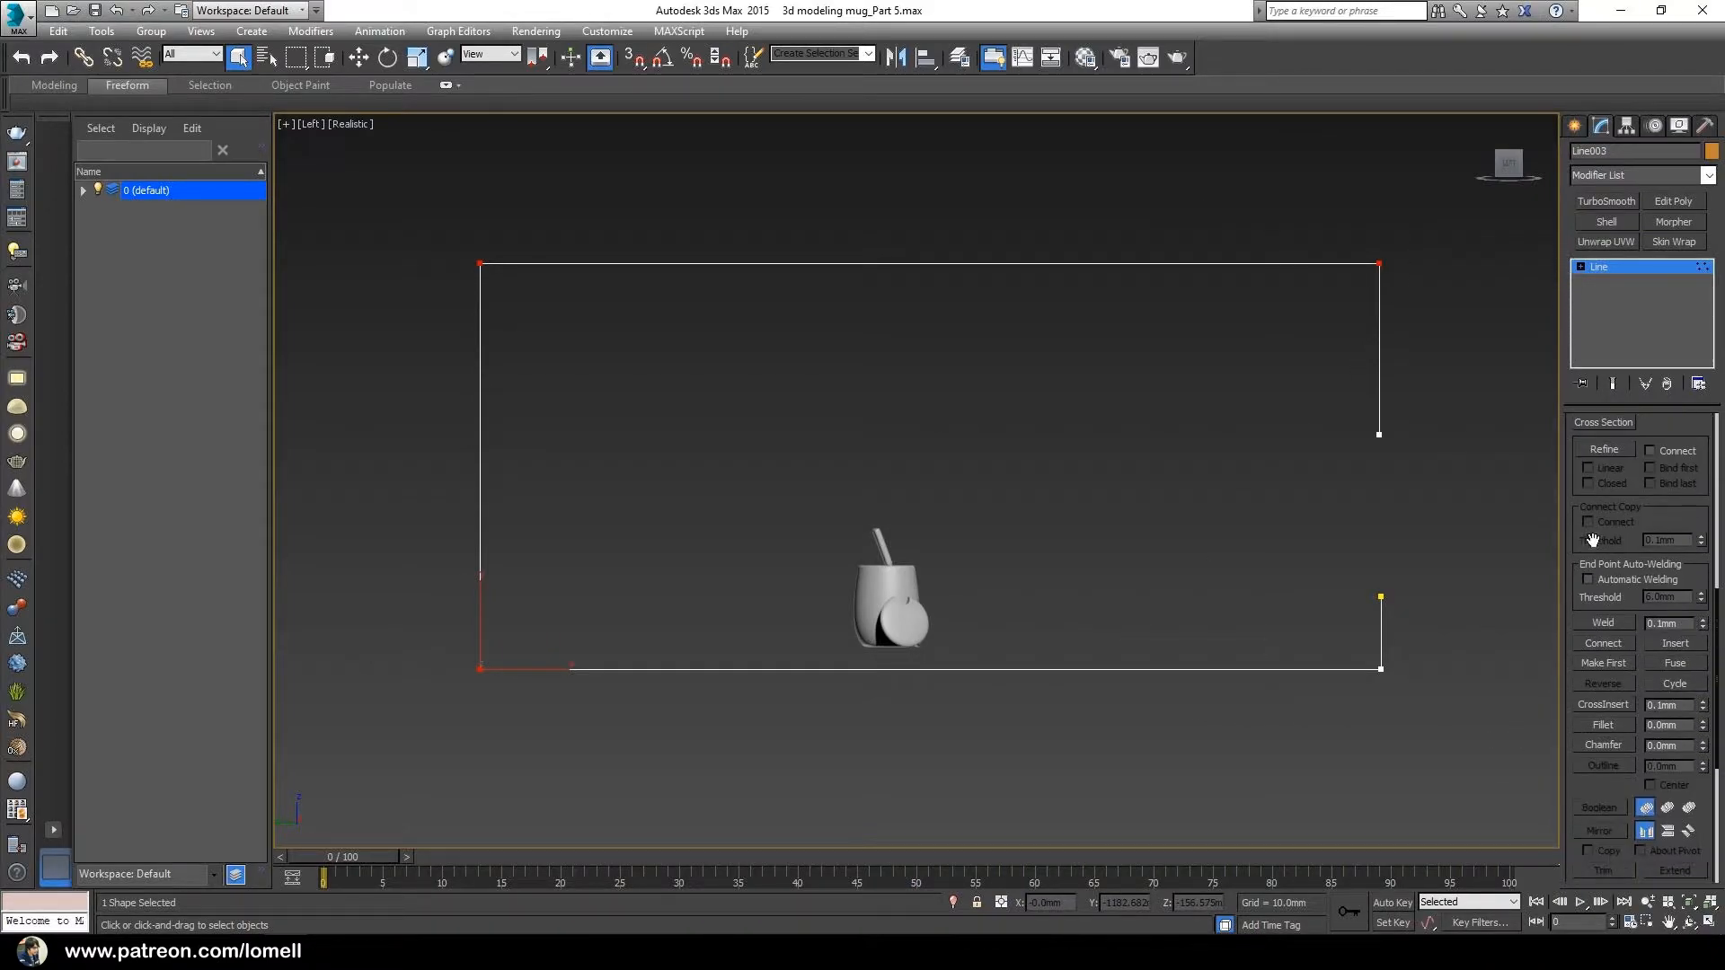
left_click(1603, 725)
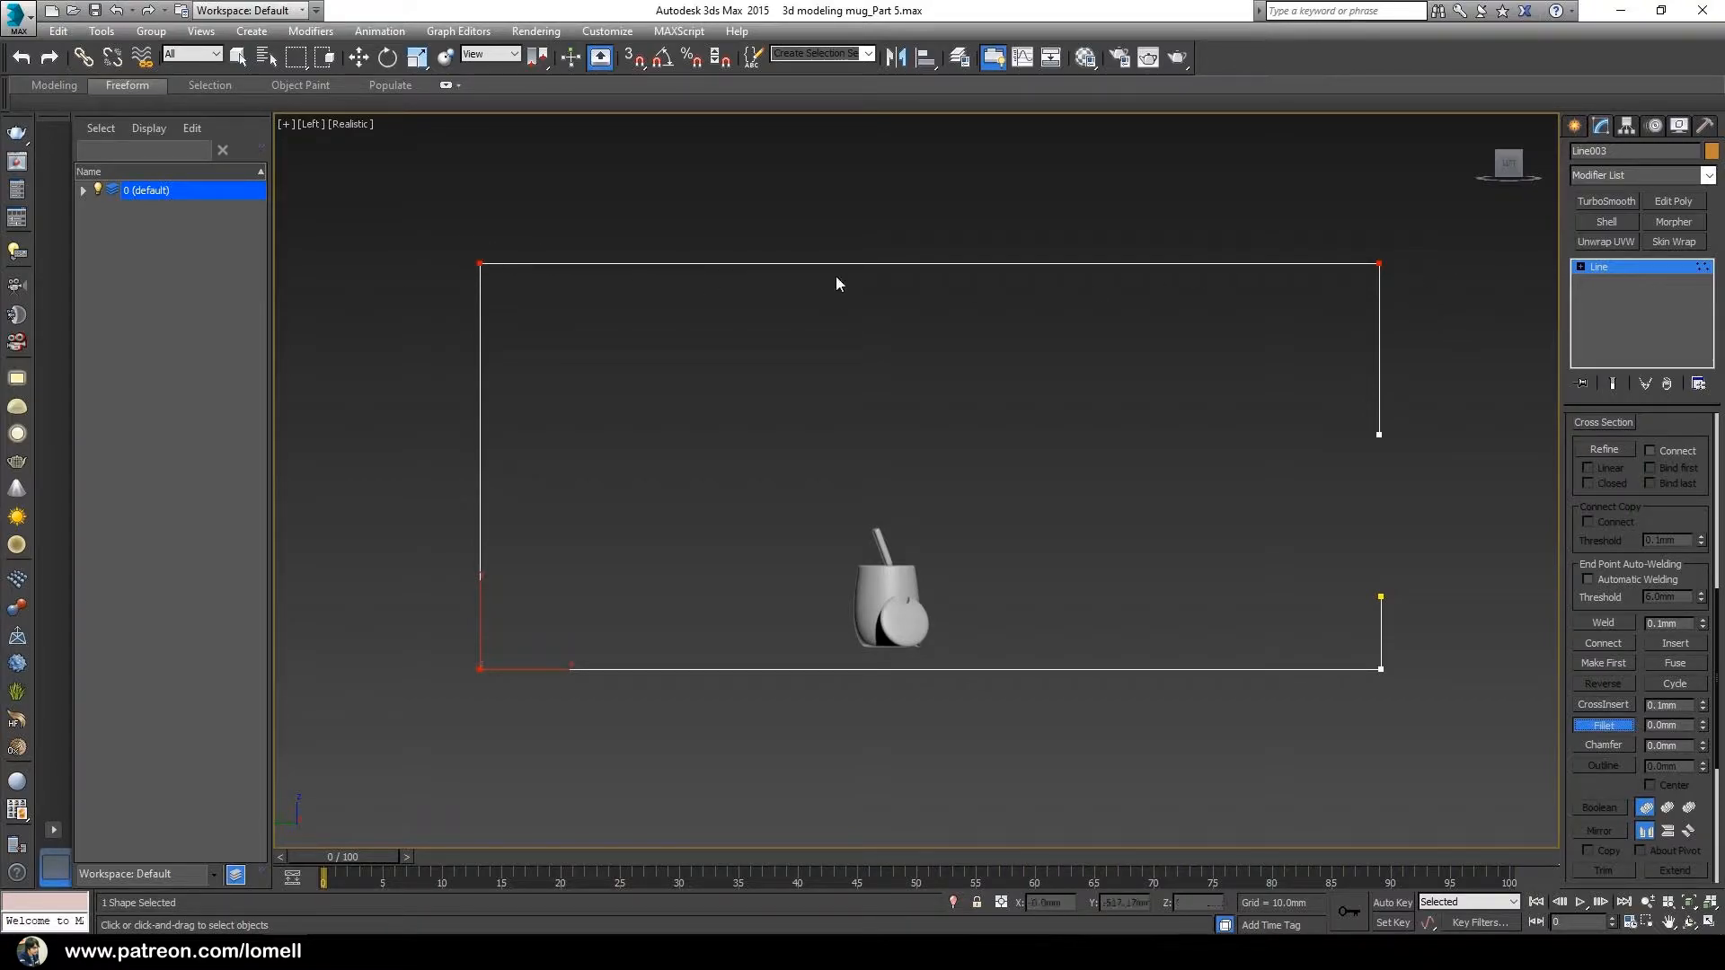
left_click_drag(484, 261, 542, 134)
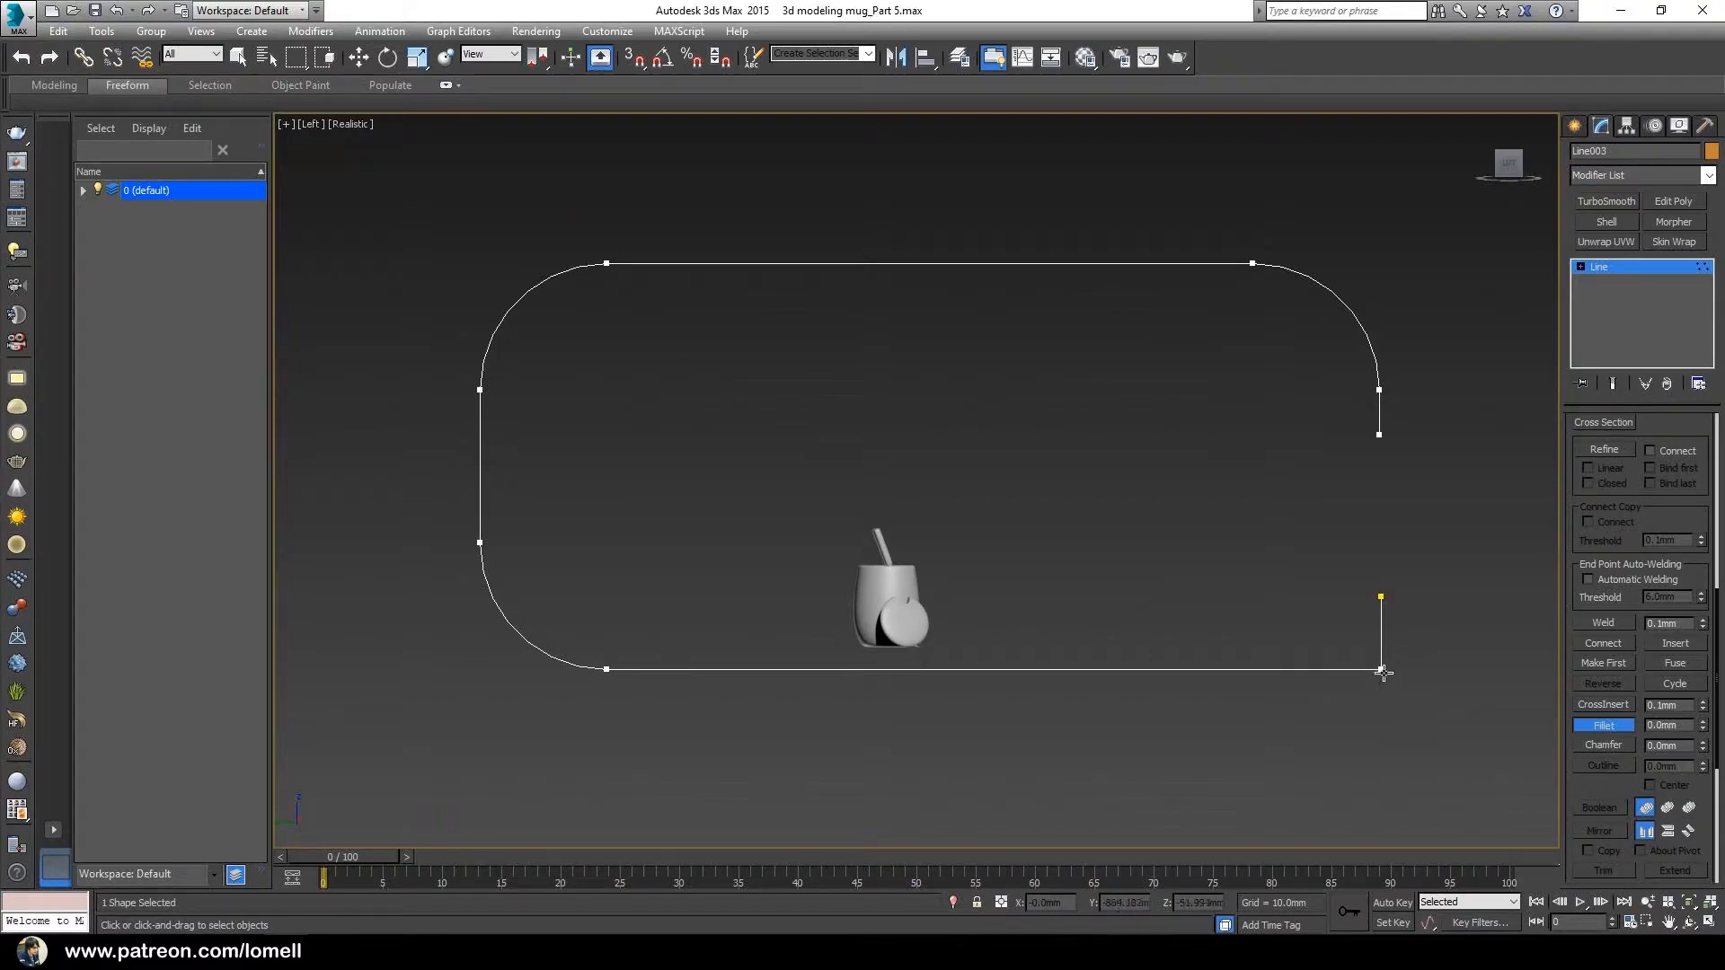
left_click_drag(1380, 668, 1421, 620)
right_click(1474, 574)
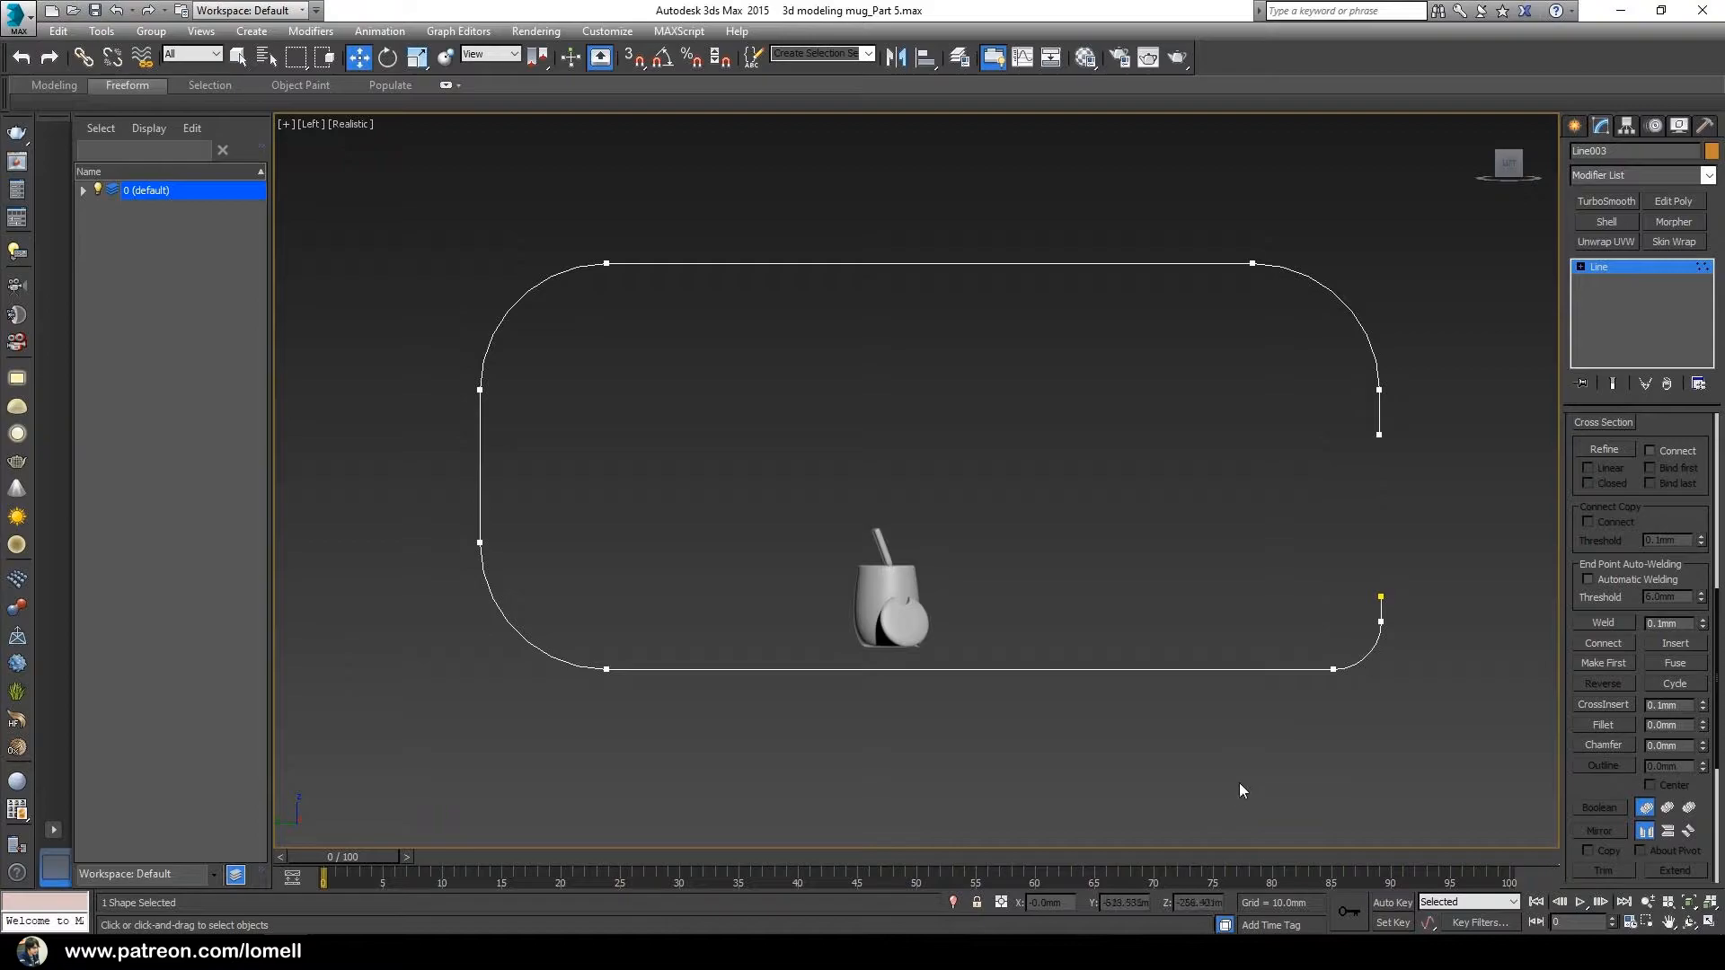
Step: Enable the line's thickness in both the renderer and the viewport, working from the Perspective view
key("p")
middle_click_drag(1198, 639, 920, 560, "alt")
key("alt+z")
left_click_drag(920, 561, 923, 428)
middle_click_drag(923, 429, 919, 526)
left_click_drag(942, 540, 951, 494)
scroll(1604, 530, "up", 5)
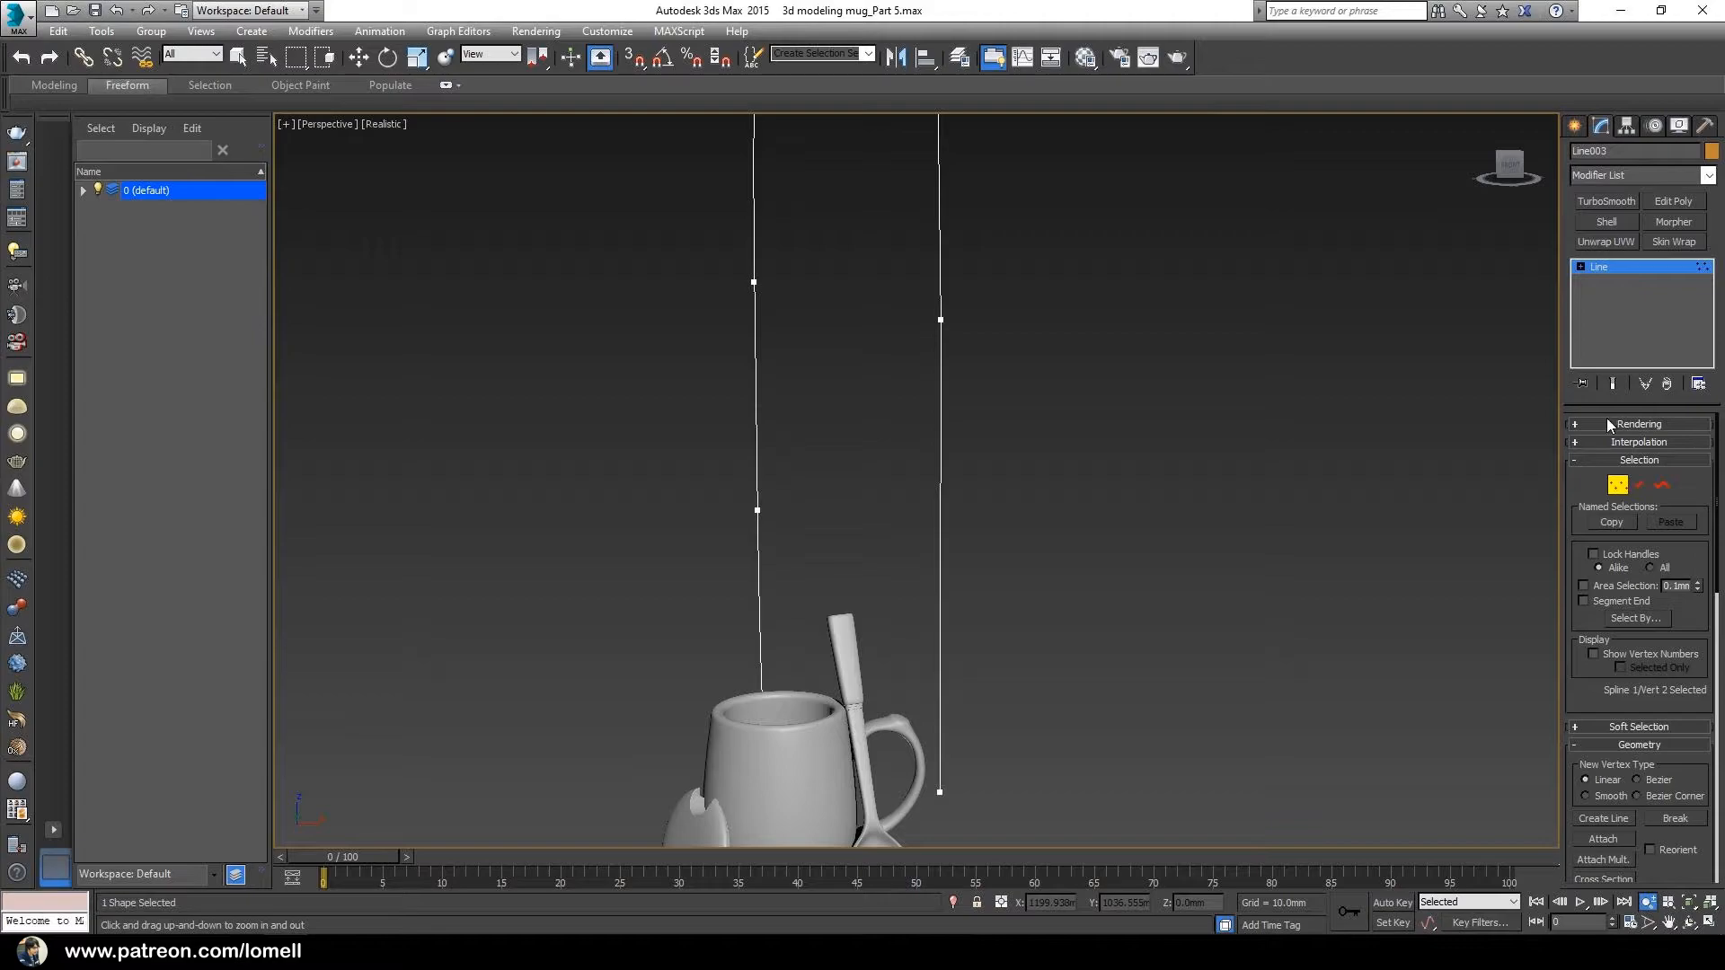
left_click(1598, 423)
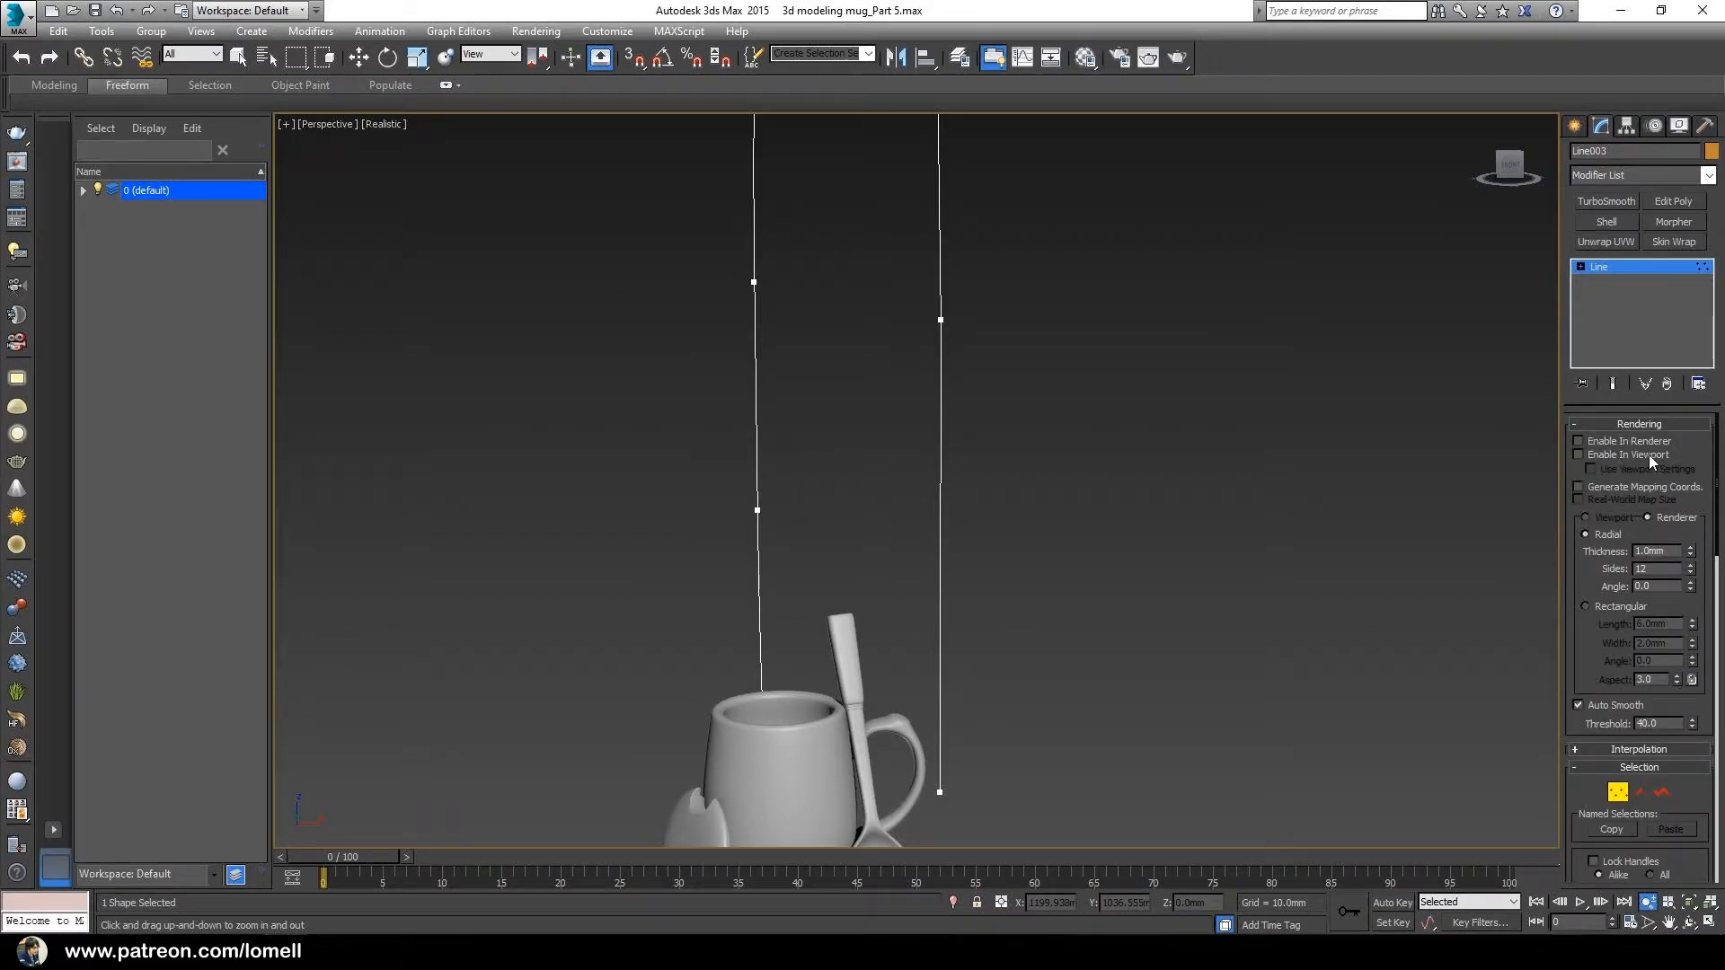
left_click(1579, 455)
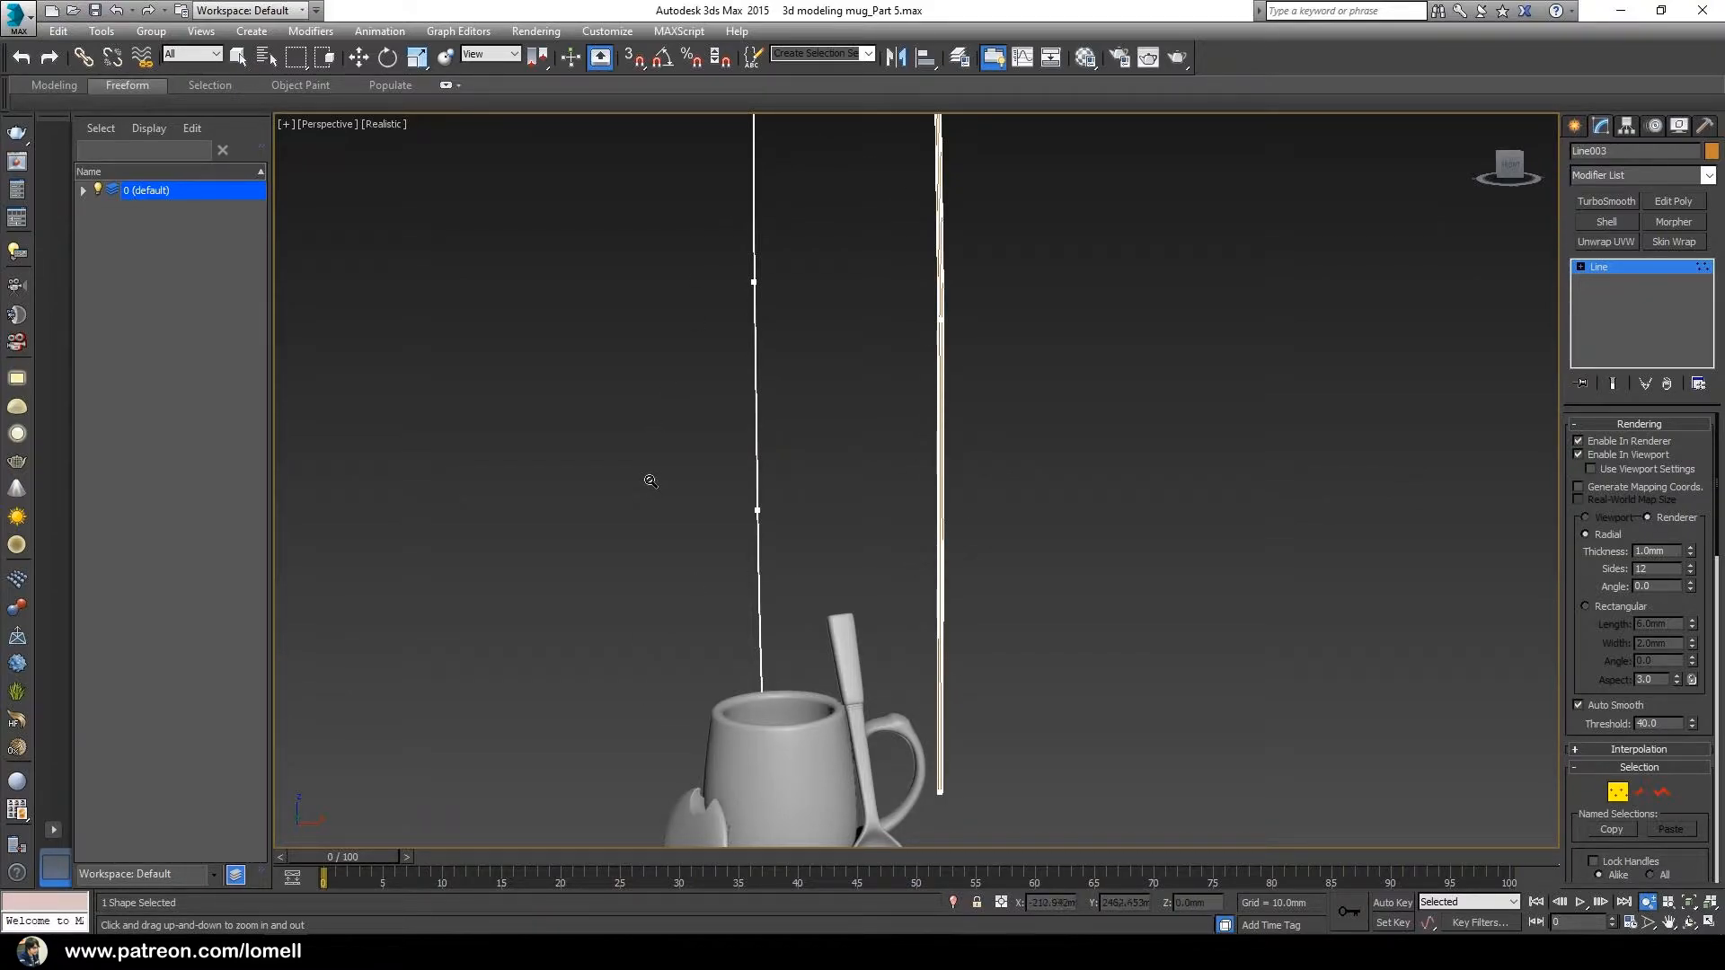
Step: Give the line a Rectangular rendering section and set its length to about 2758.5 mm, using wireframe display
left_click_drag(927, 612, 945, 572)
scroll(944, 571, "down", 5)
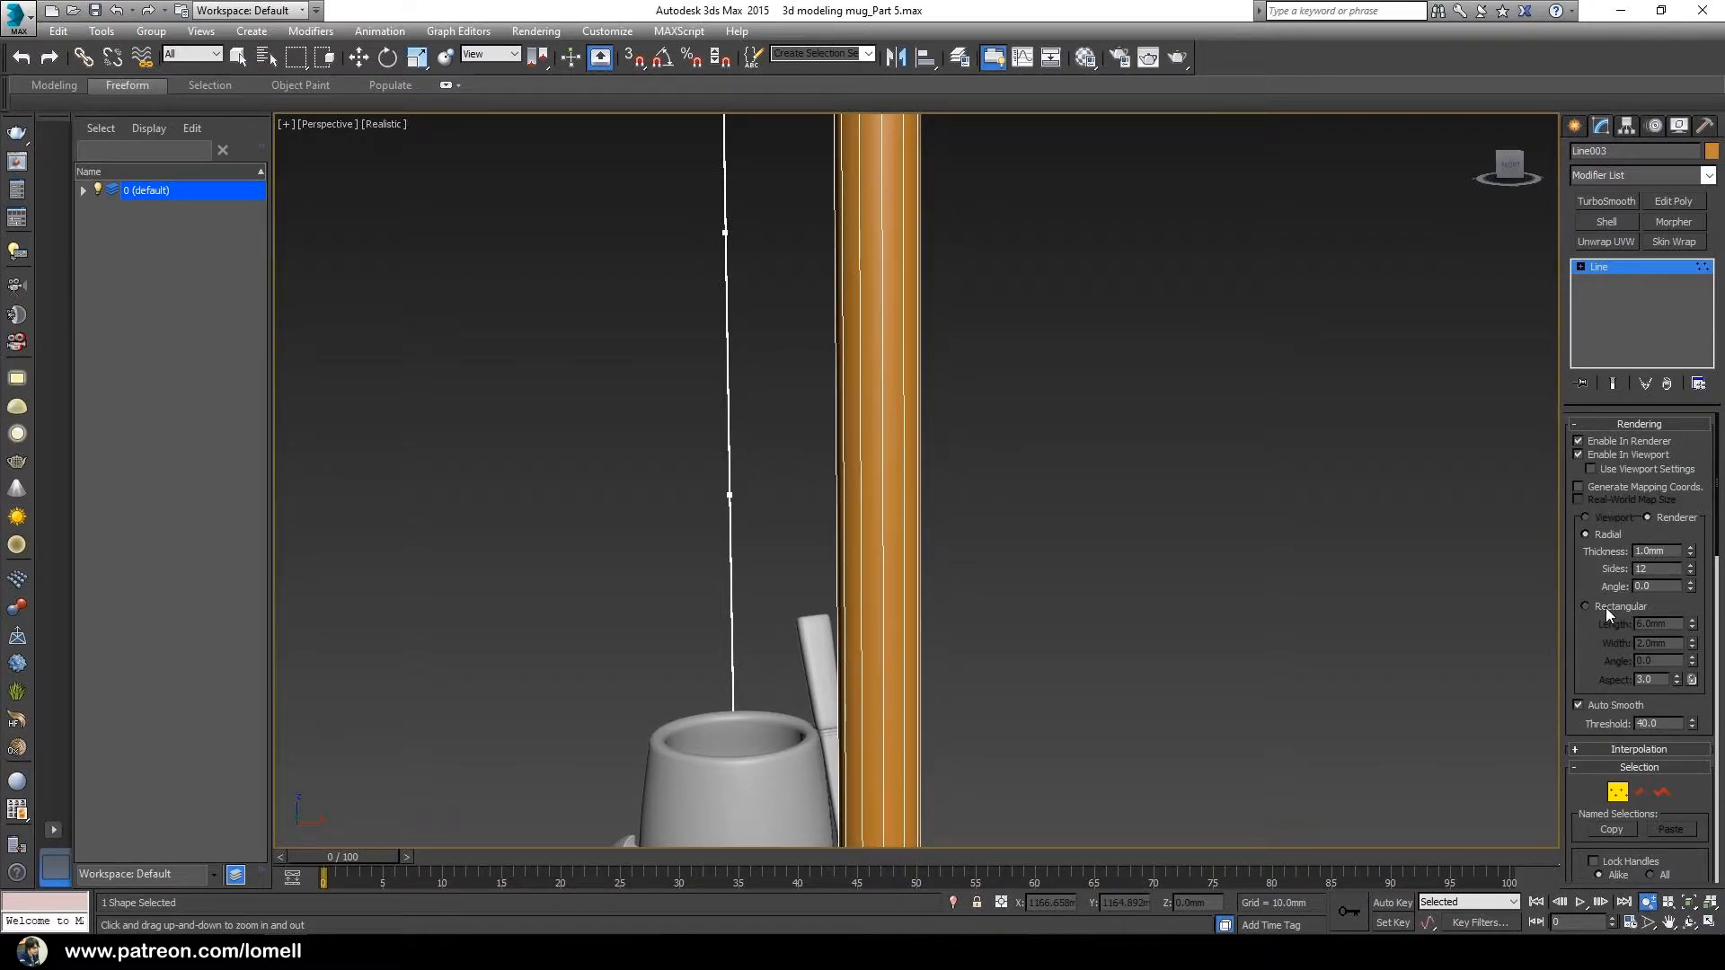
left_click(1586, 607)
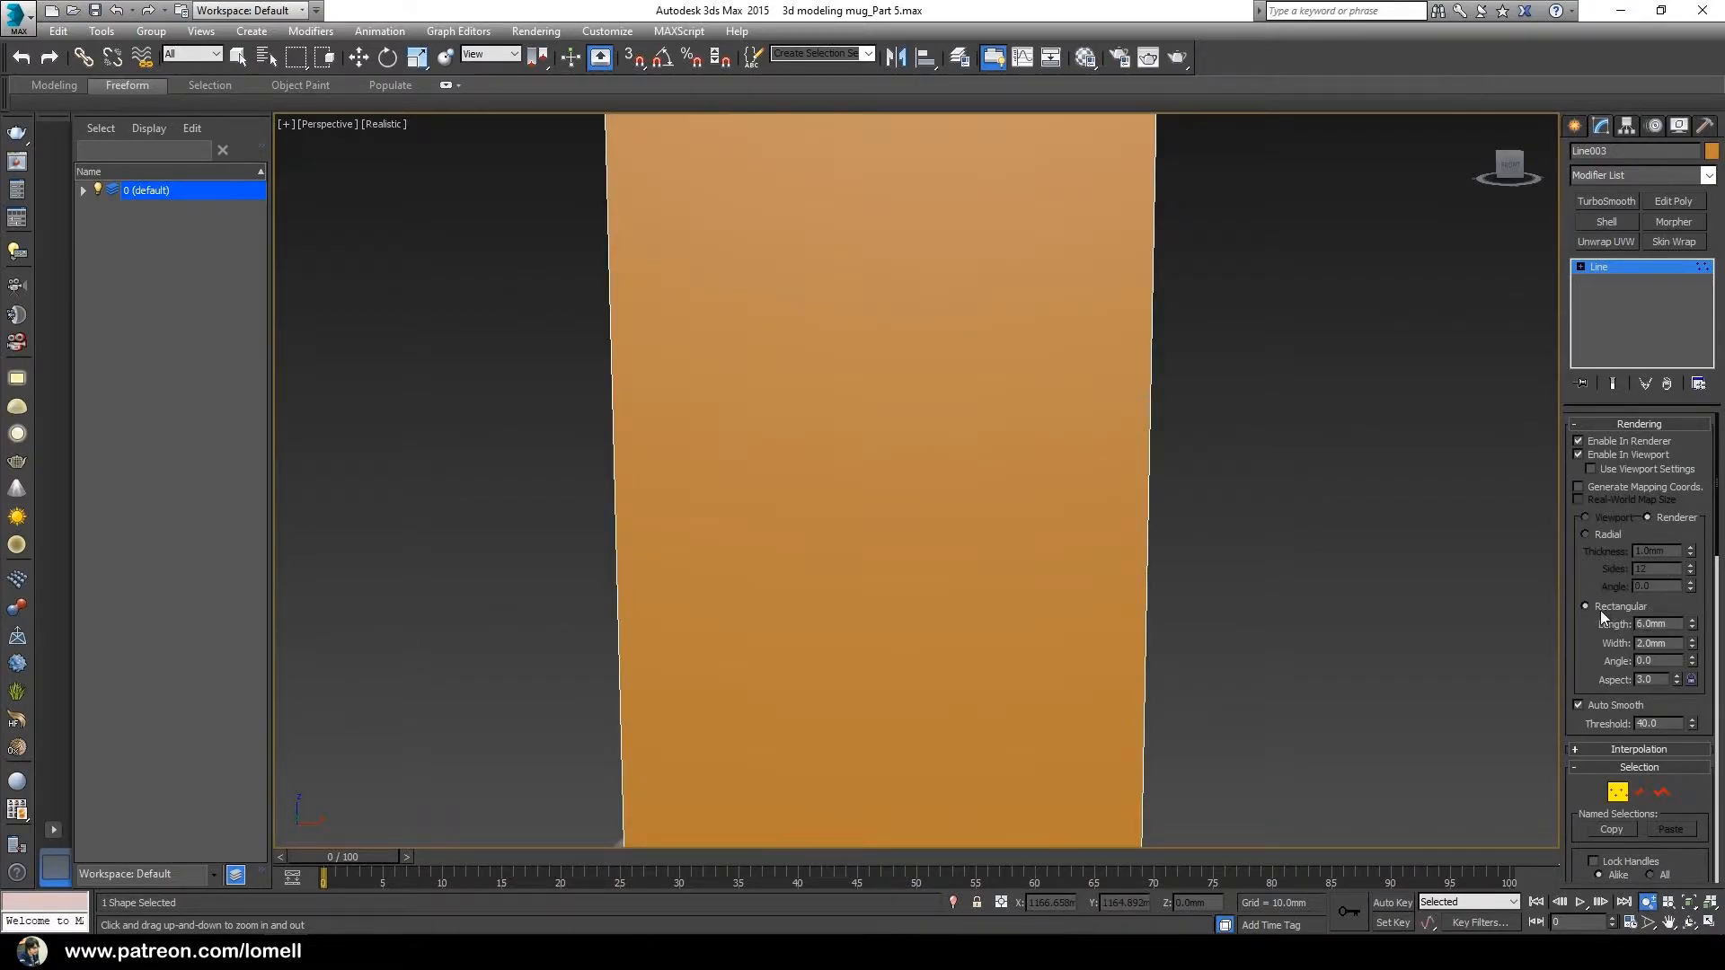
scroll(1011, 635, "down", 10)
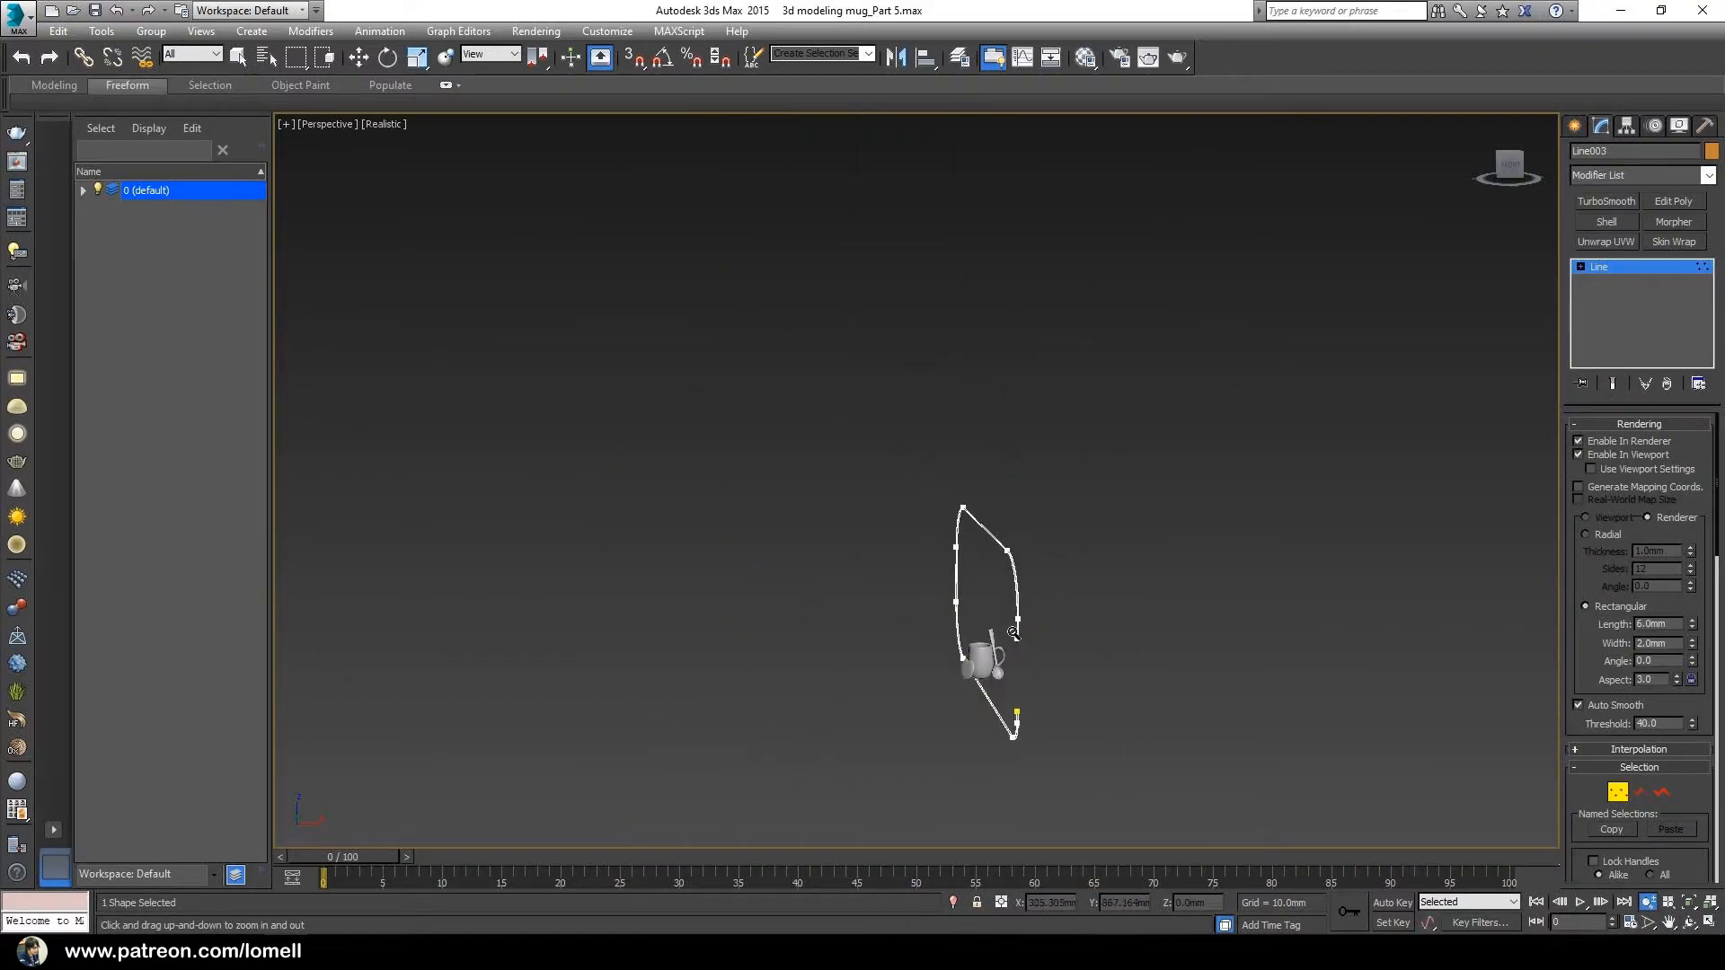
scroll(1005, 634, "up", 3)
middle_click_drag(1005, 634, 929, 669, "alt")
key("F3")
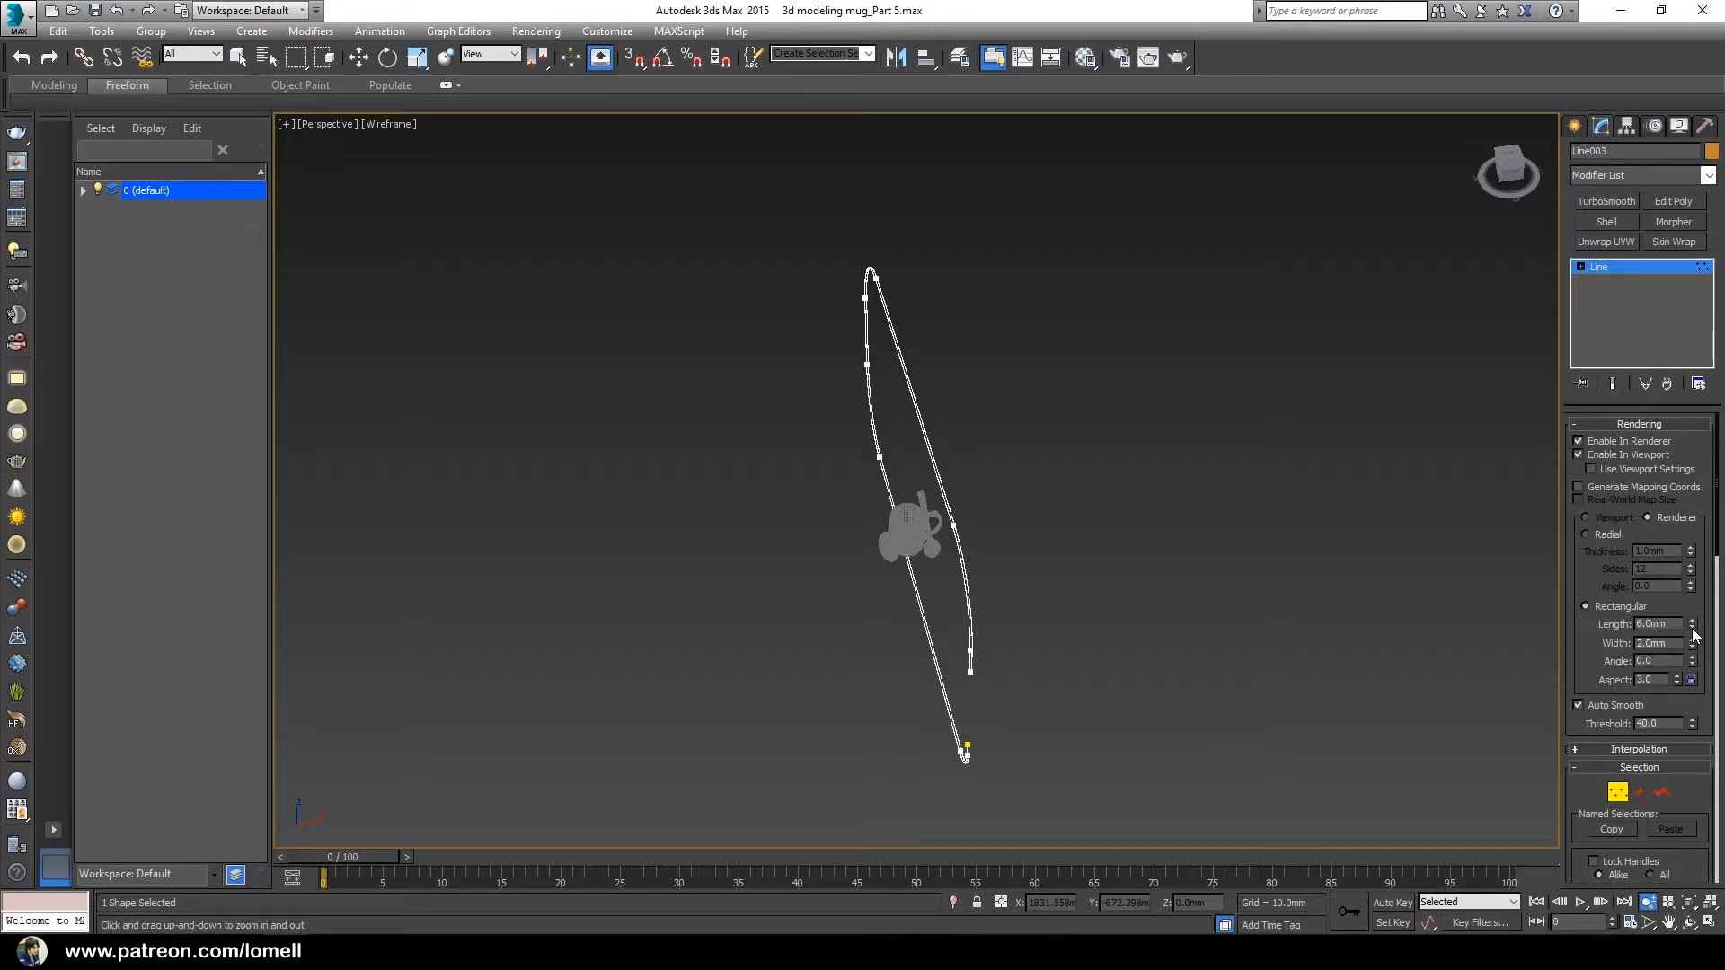
left_click_drag(1693, 628, 1399, 342)
left_click_drag(1695, 627, 1515, 517)
middle_click_drag(1515, 517, 1049, 514, "alt")
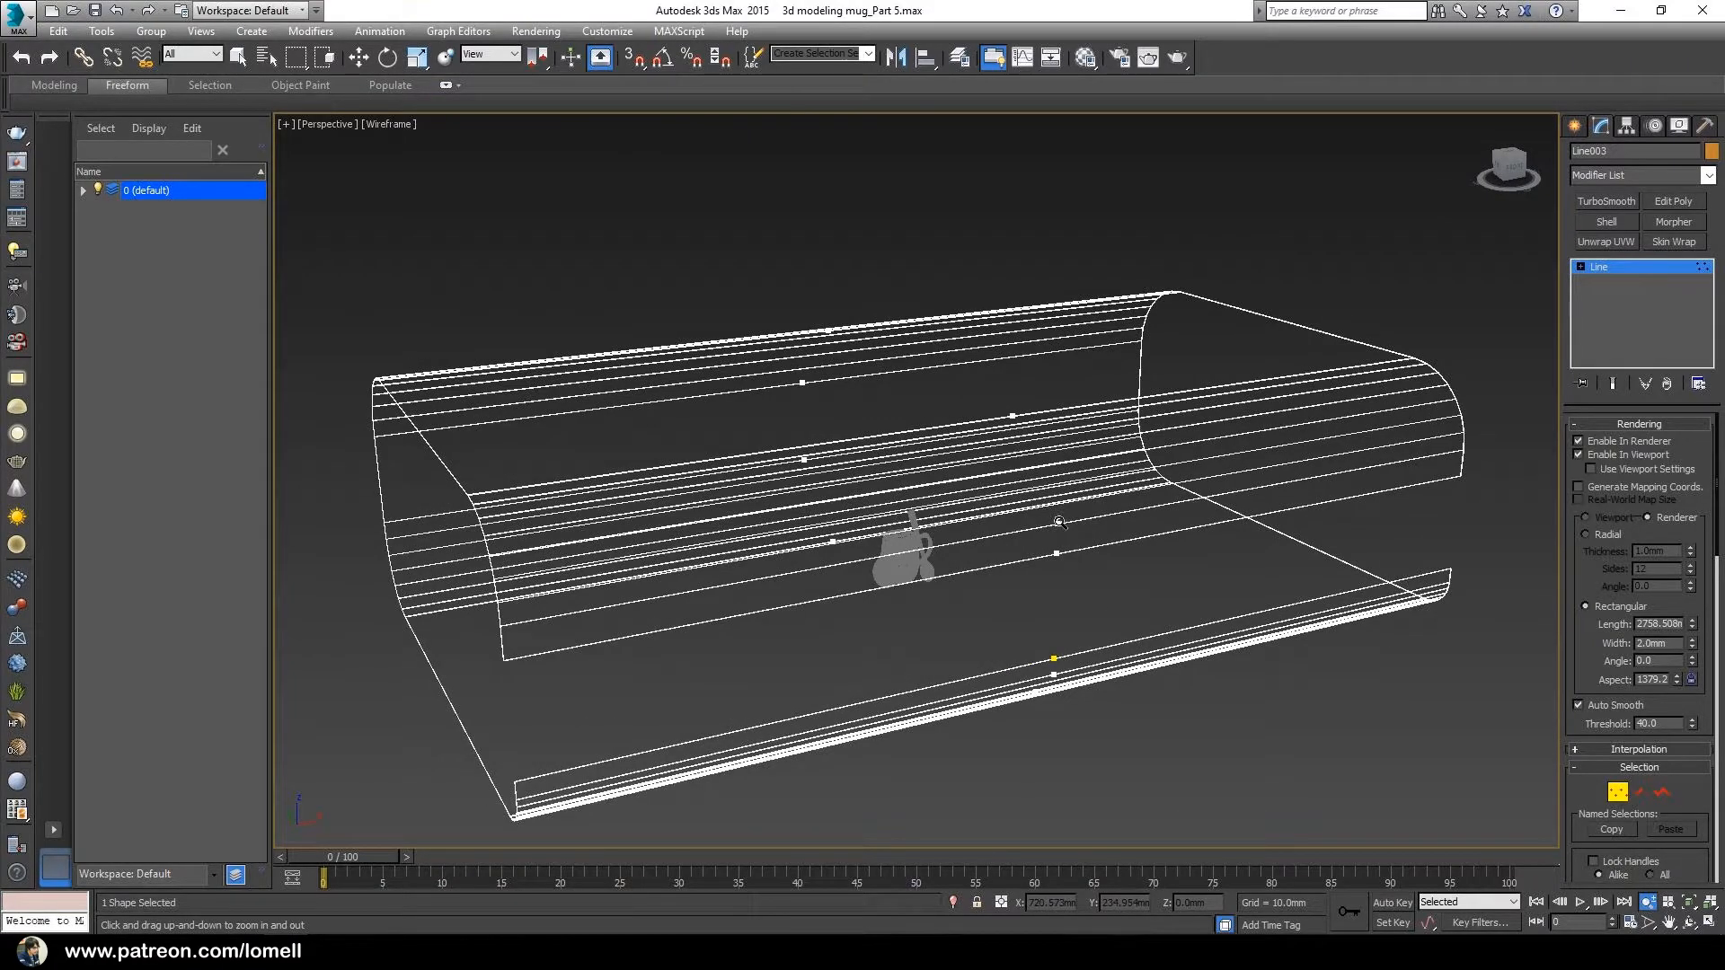
Step: Return the viewport to shaded display and leave vertex editing of the backdrop line
key("F3")
middle_click_drag(1069, 515, 996, 561, "alt")
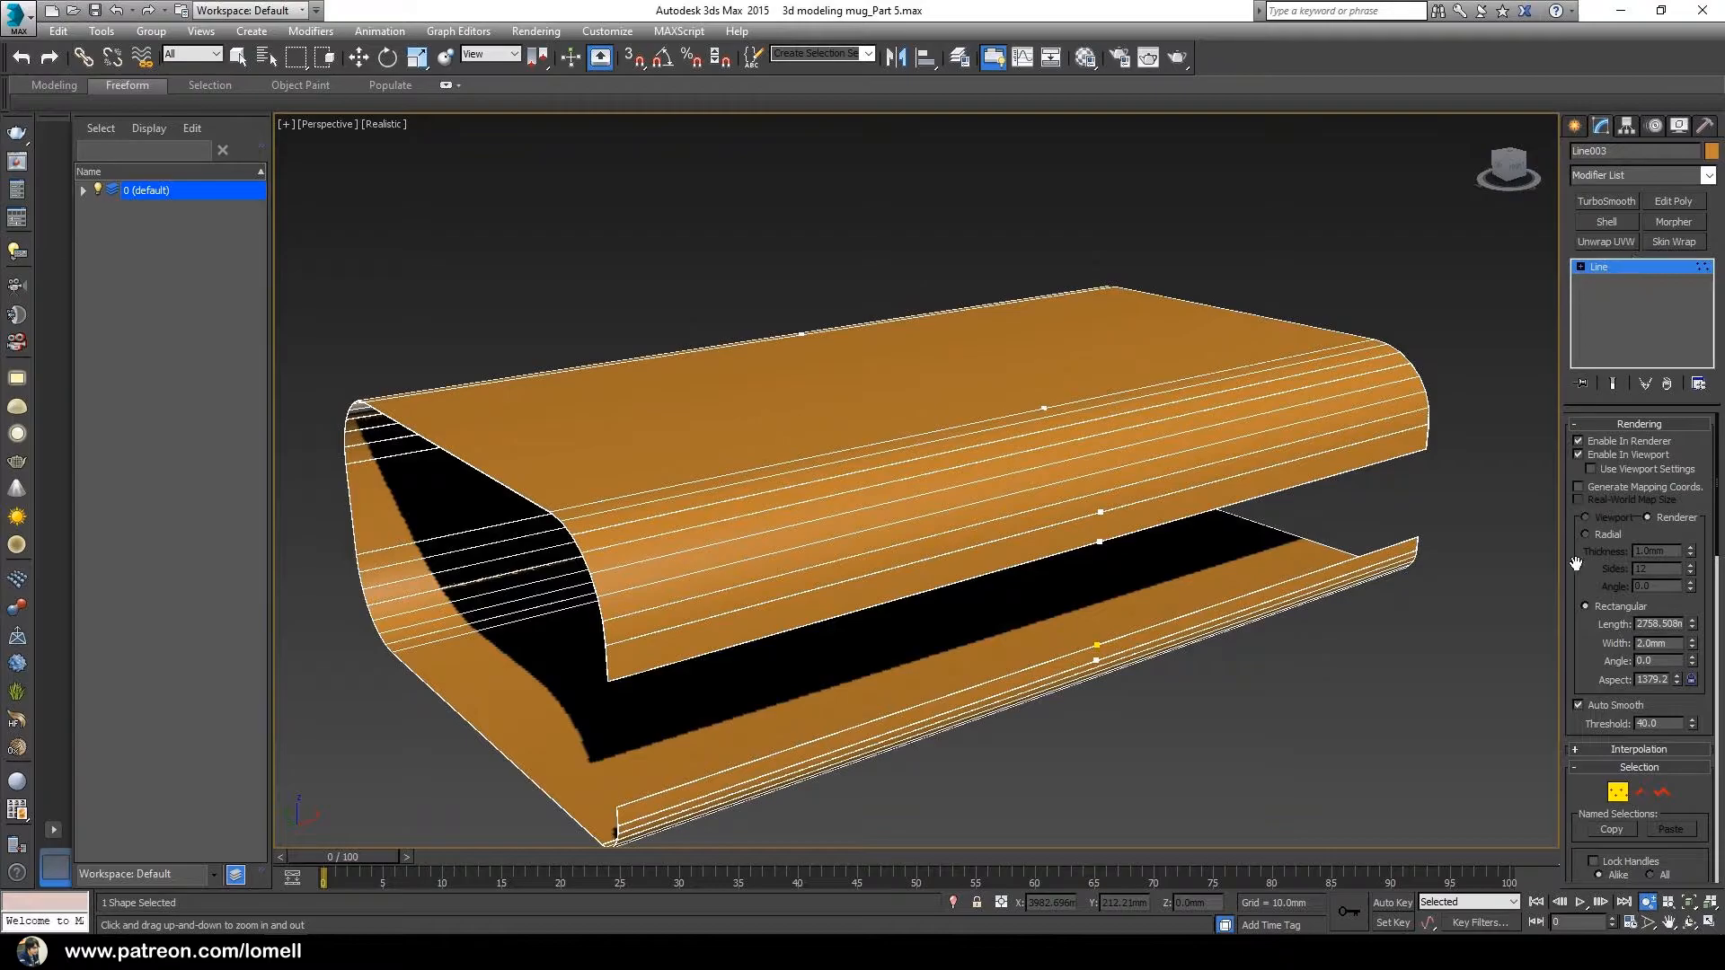
left_click(1636, 271)
middle_click_drag(975, 611, 1084, 582, "alt")
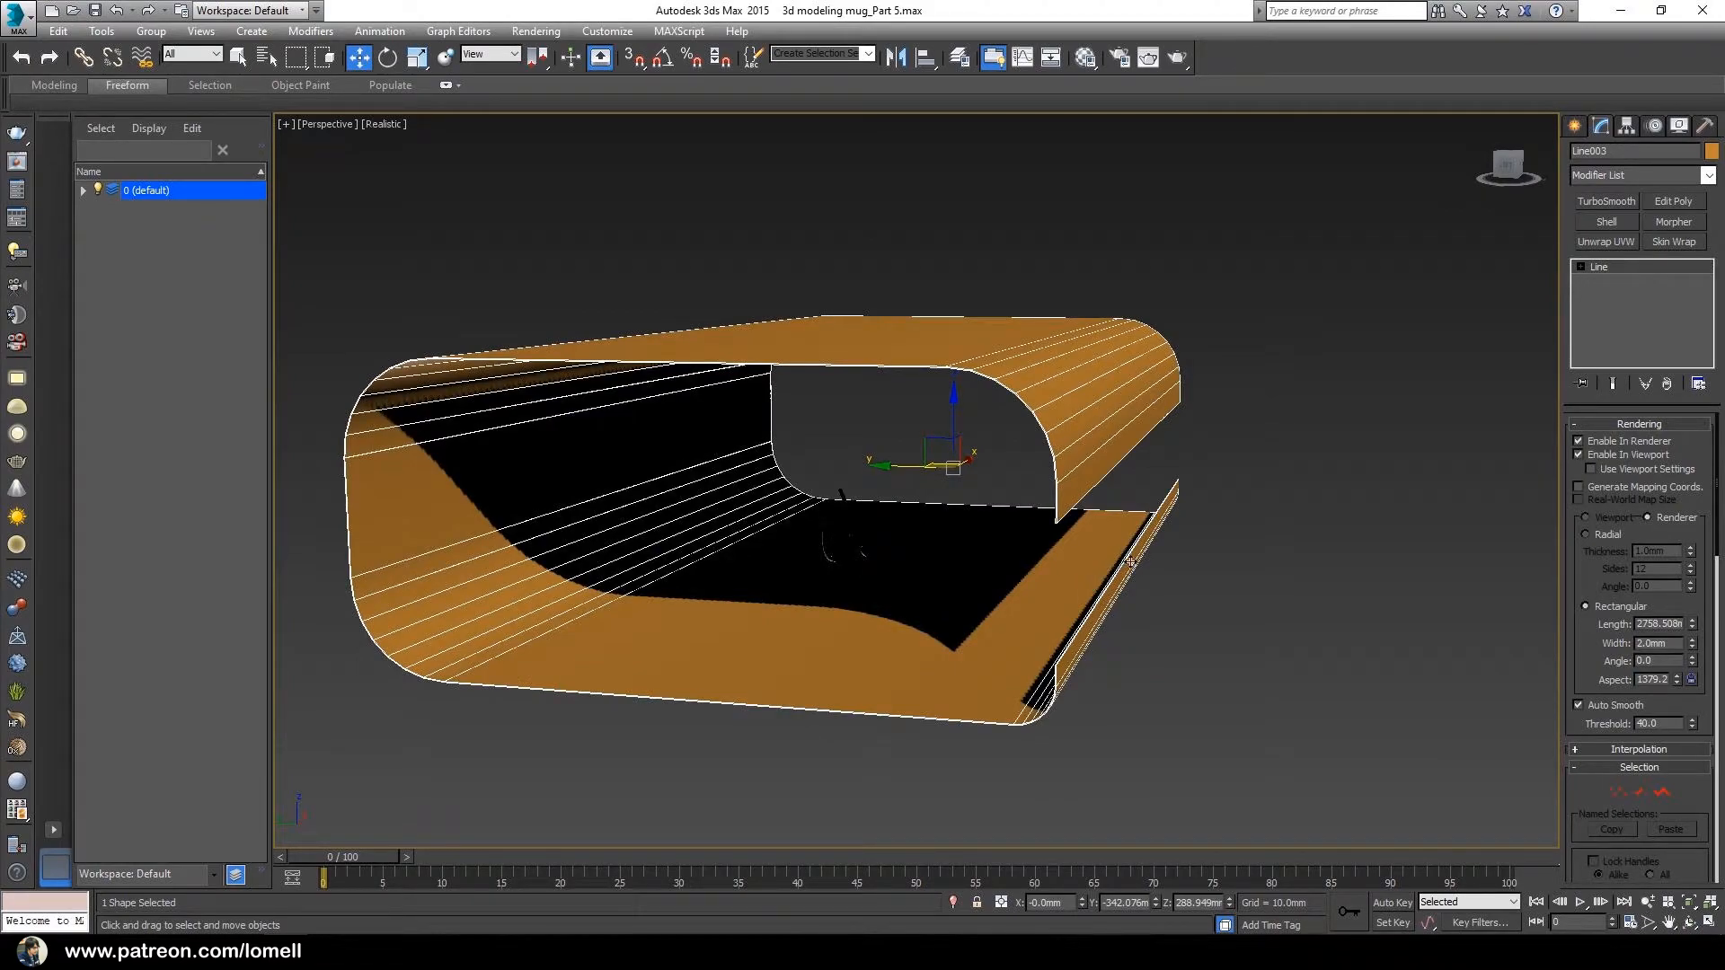
Step: Lock the selection on the backdrop and raise it in the Left view towards the mug's base
key("l")
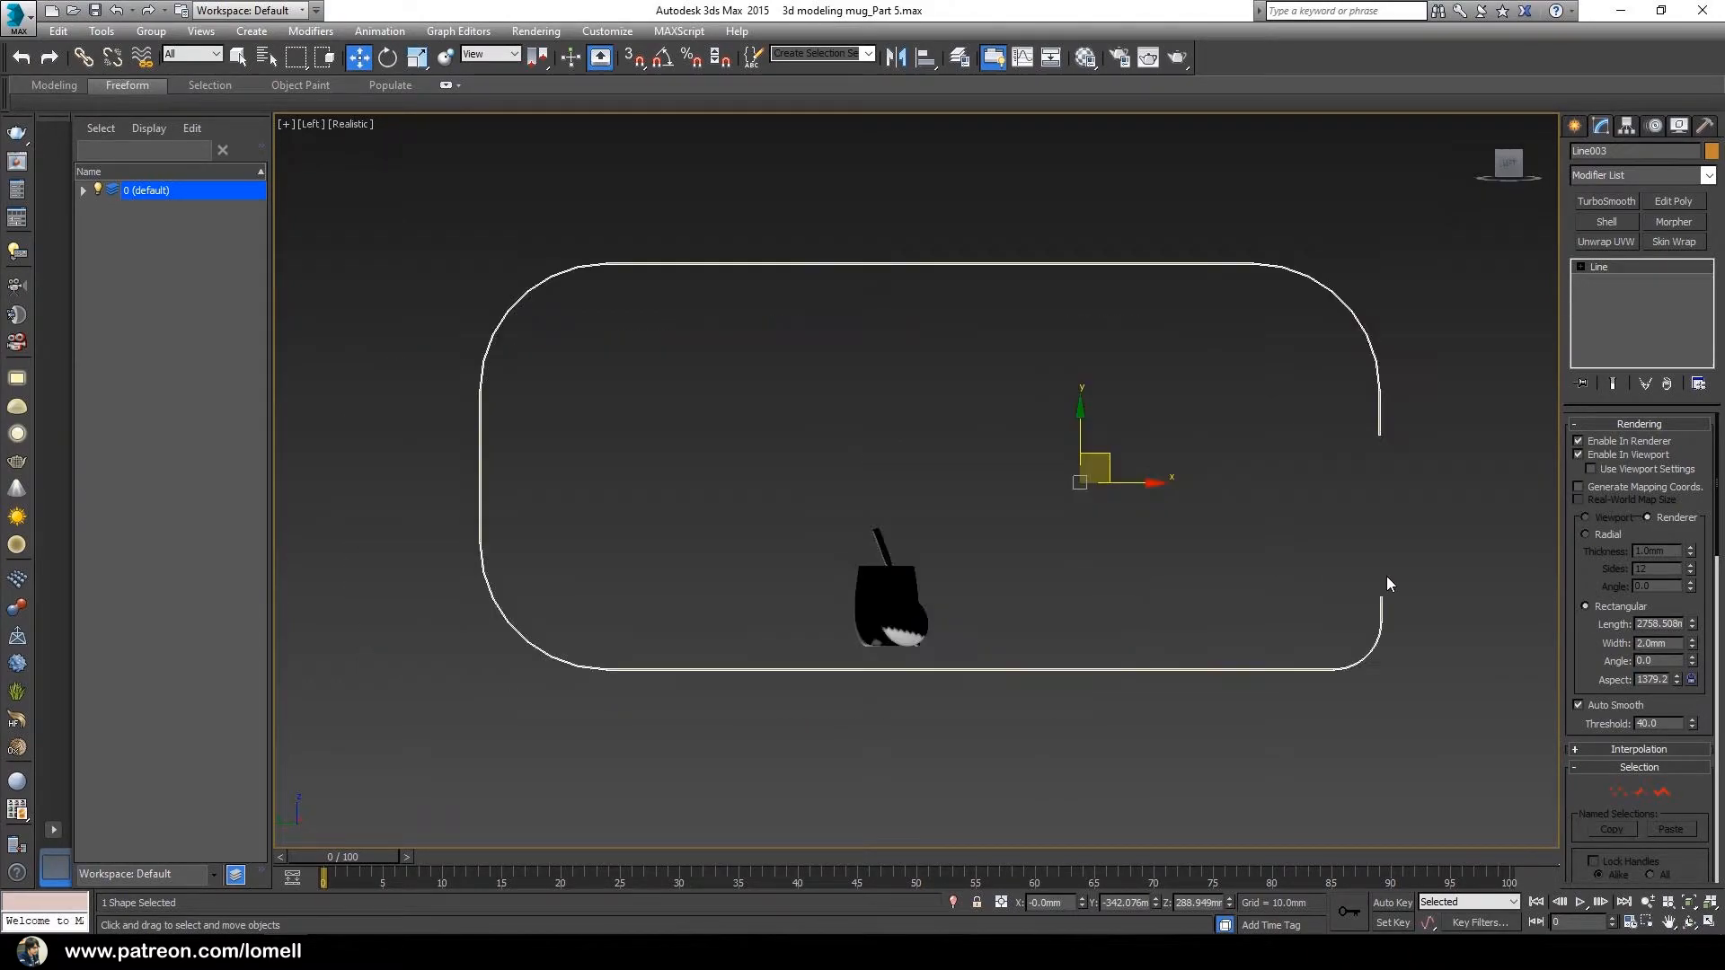
middle_click_drag(1085, 593, 1053, 626)
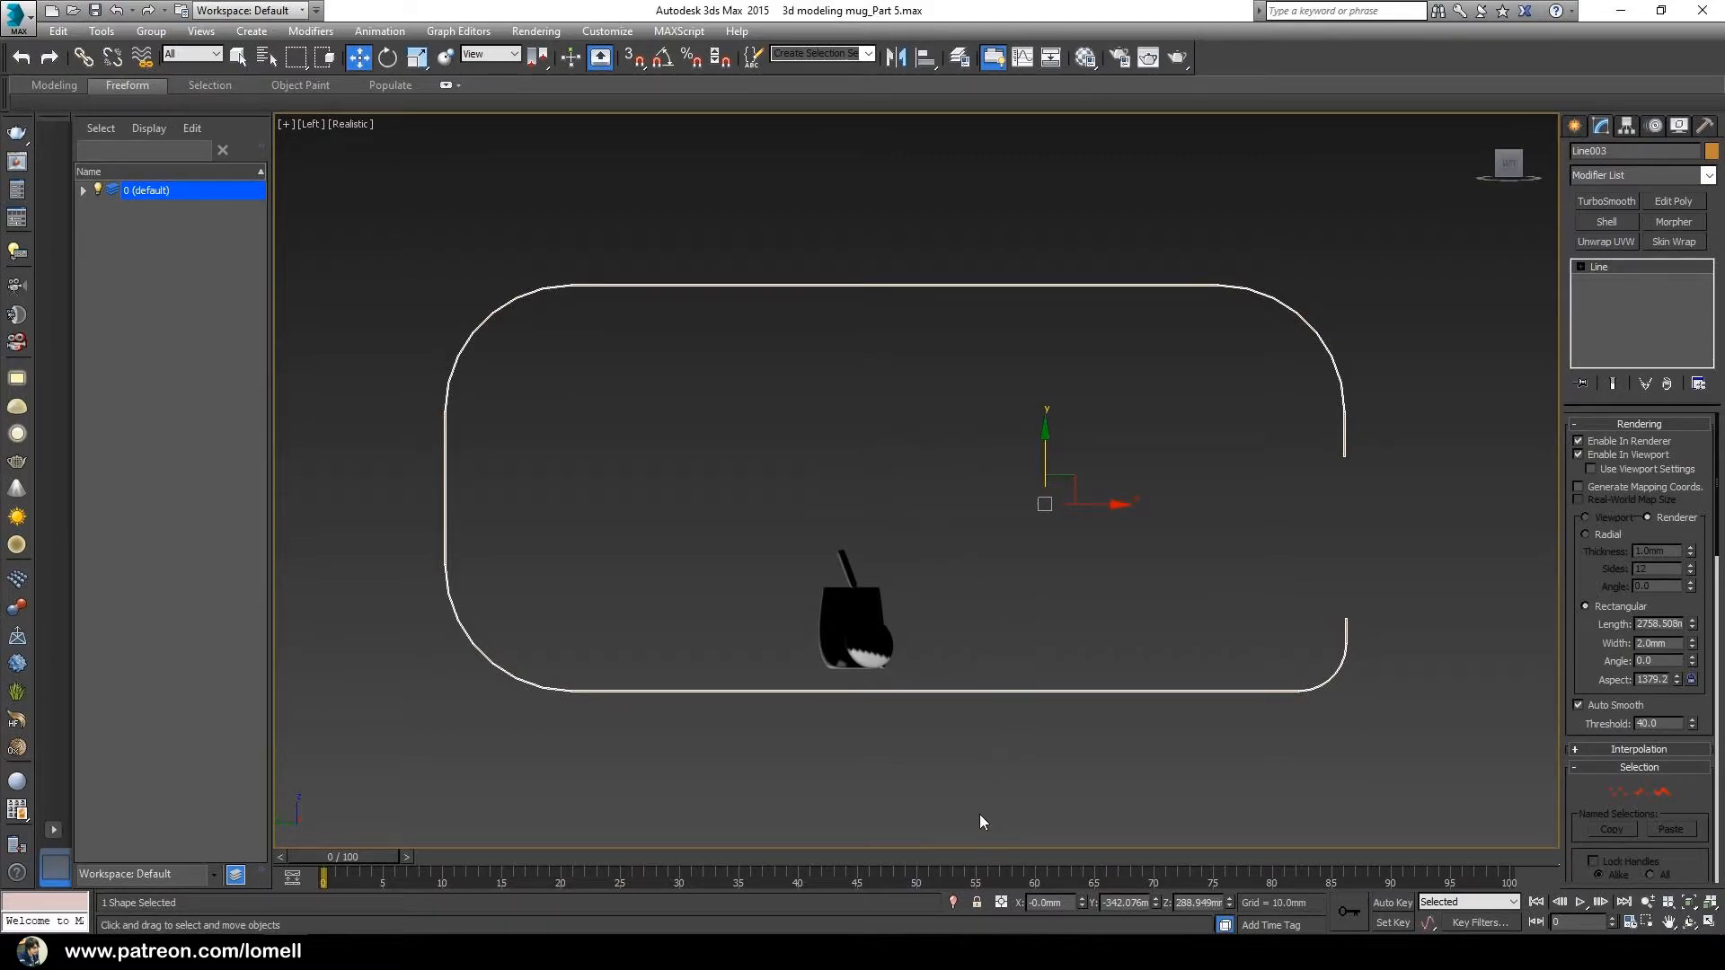
left_click(977, 902)
middle_click_drag(791, 718, 898, 647)
scroll(899, 647, "up", 12)
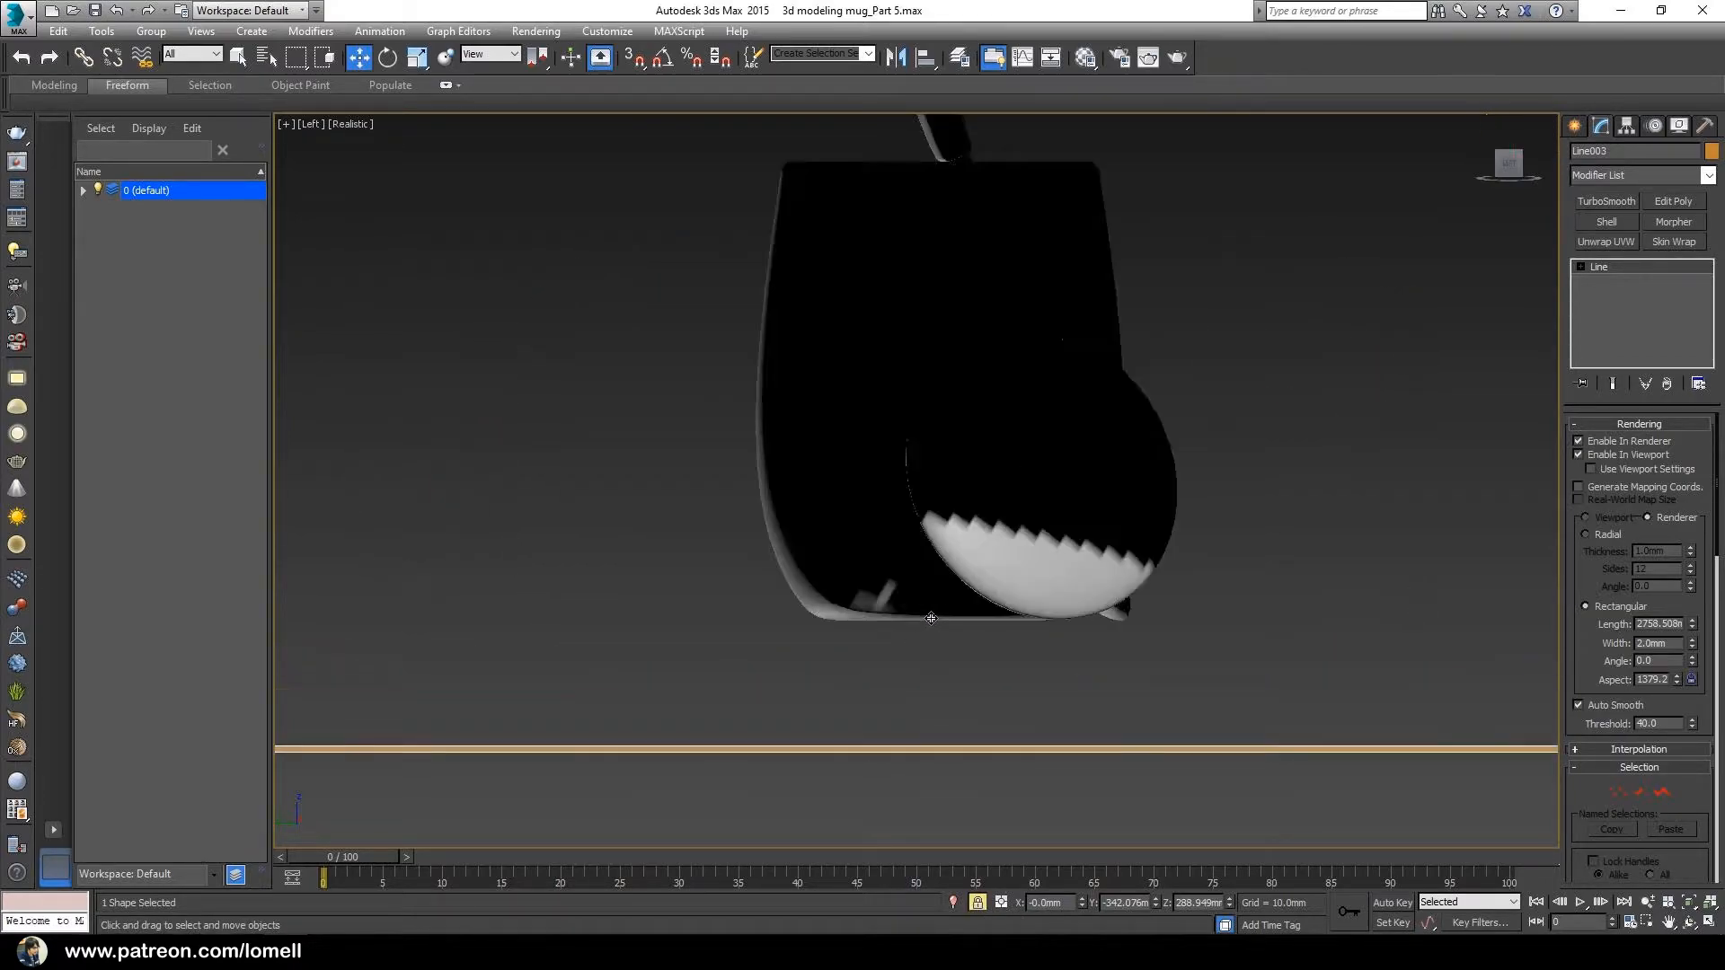
left_click_drag(1056, 782, 1014, 562)
Step: Raise the backdrop about 2.7 mm so its floor touches the mug's underside, and unlock the selection
scroll(808, 545, "up", 2)
middle_click_drag(808, 544, 782, 625)
scroll(782, 626, "up", 2)
middle_click_drag(1084, 383, 1002, 394)
left_click_drag(1039, 698, 1053, 668)
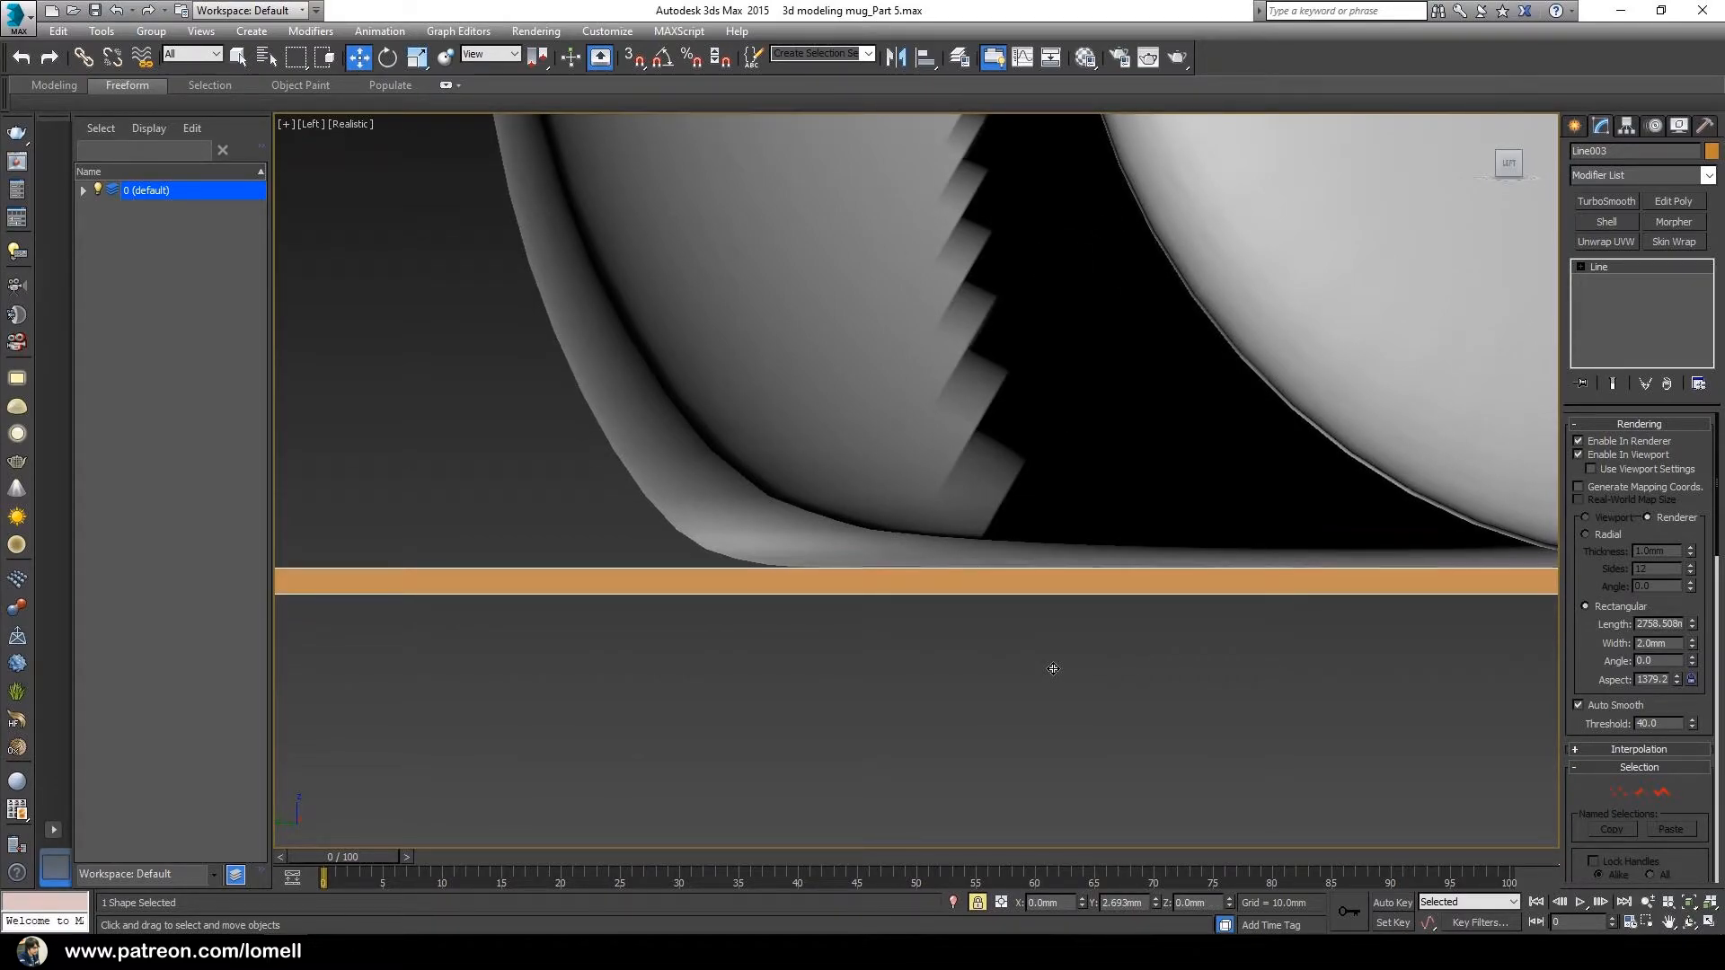
scroll(1051, 667, "down", 6)
scroll(1046, 663, "down", 2)
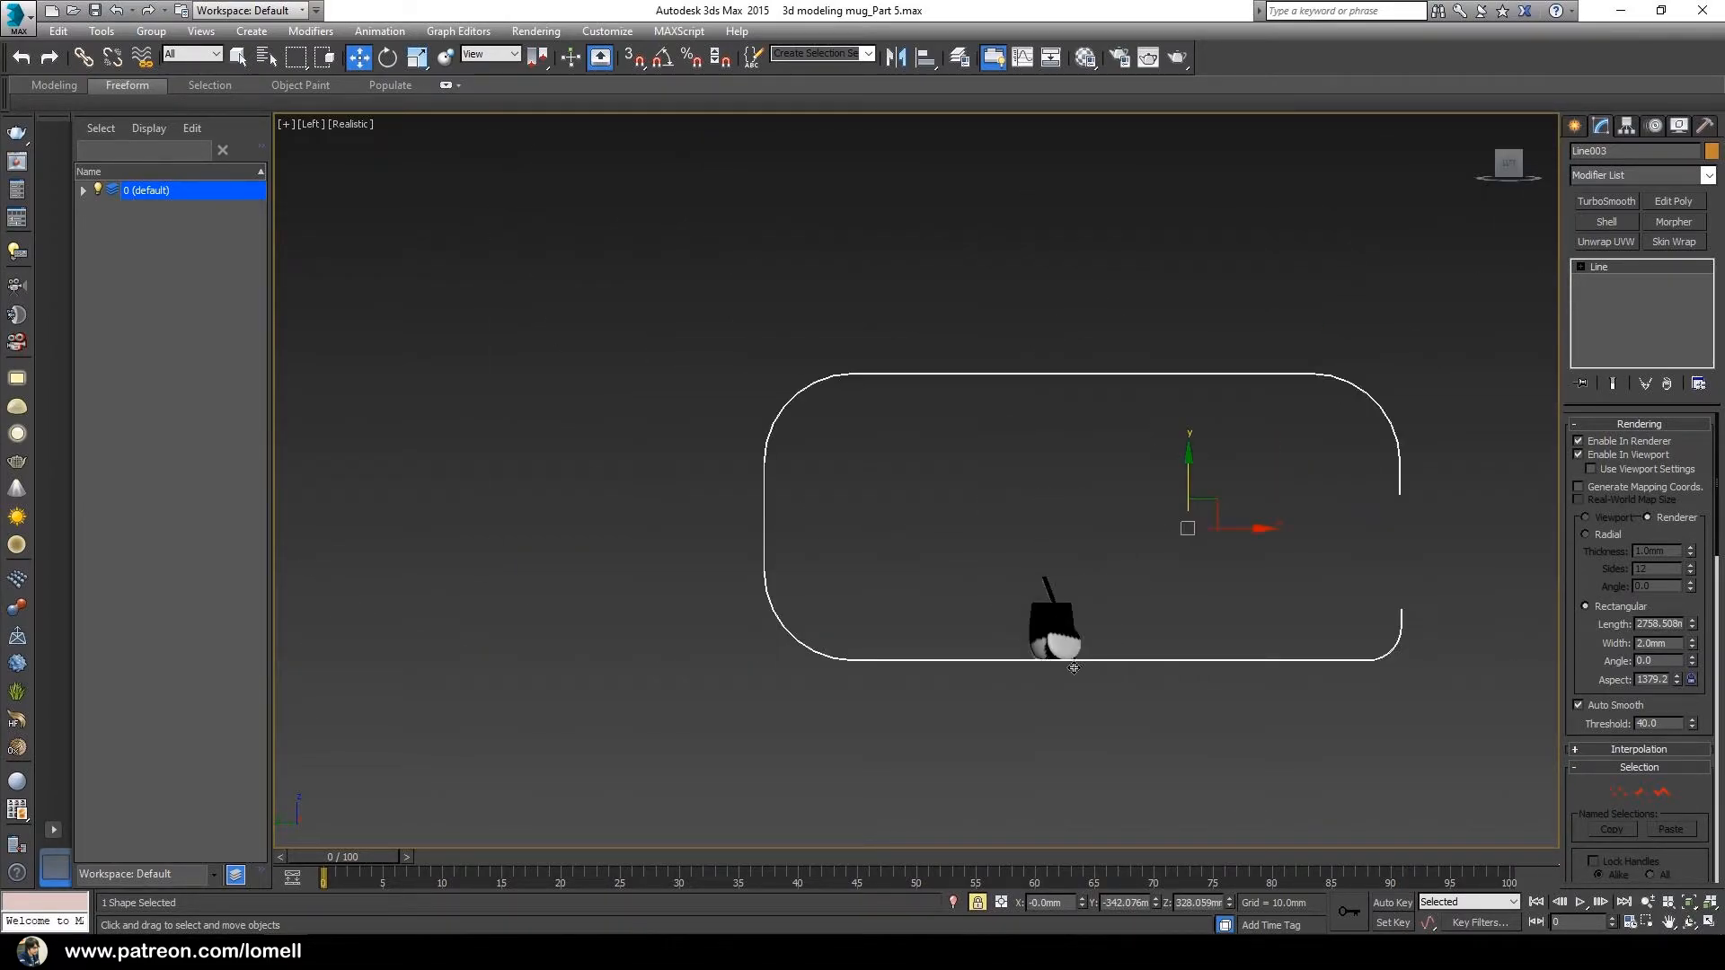
middle_click_drag(1069, 666, 936, 660)
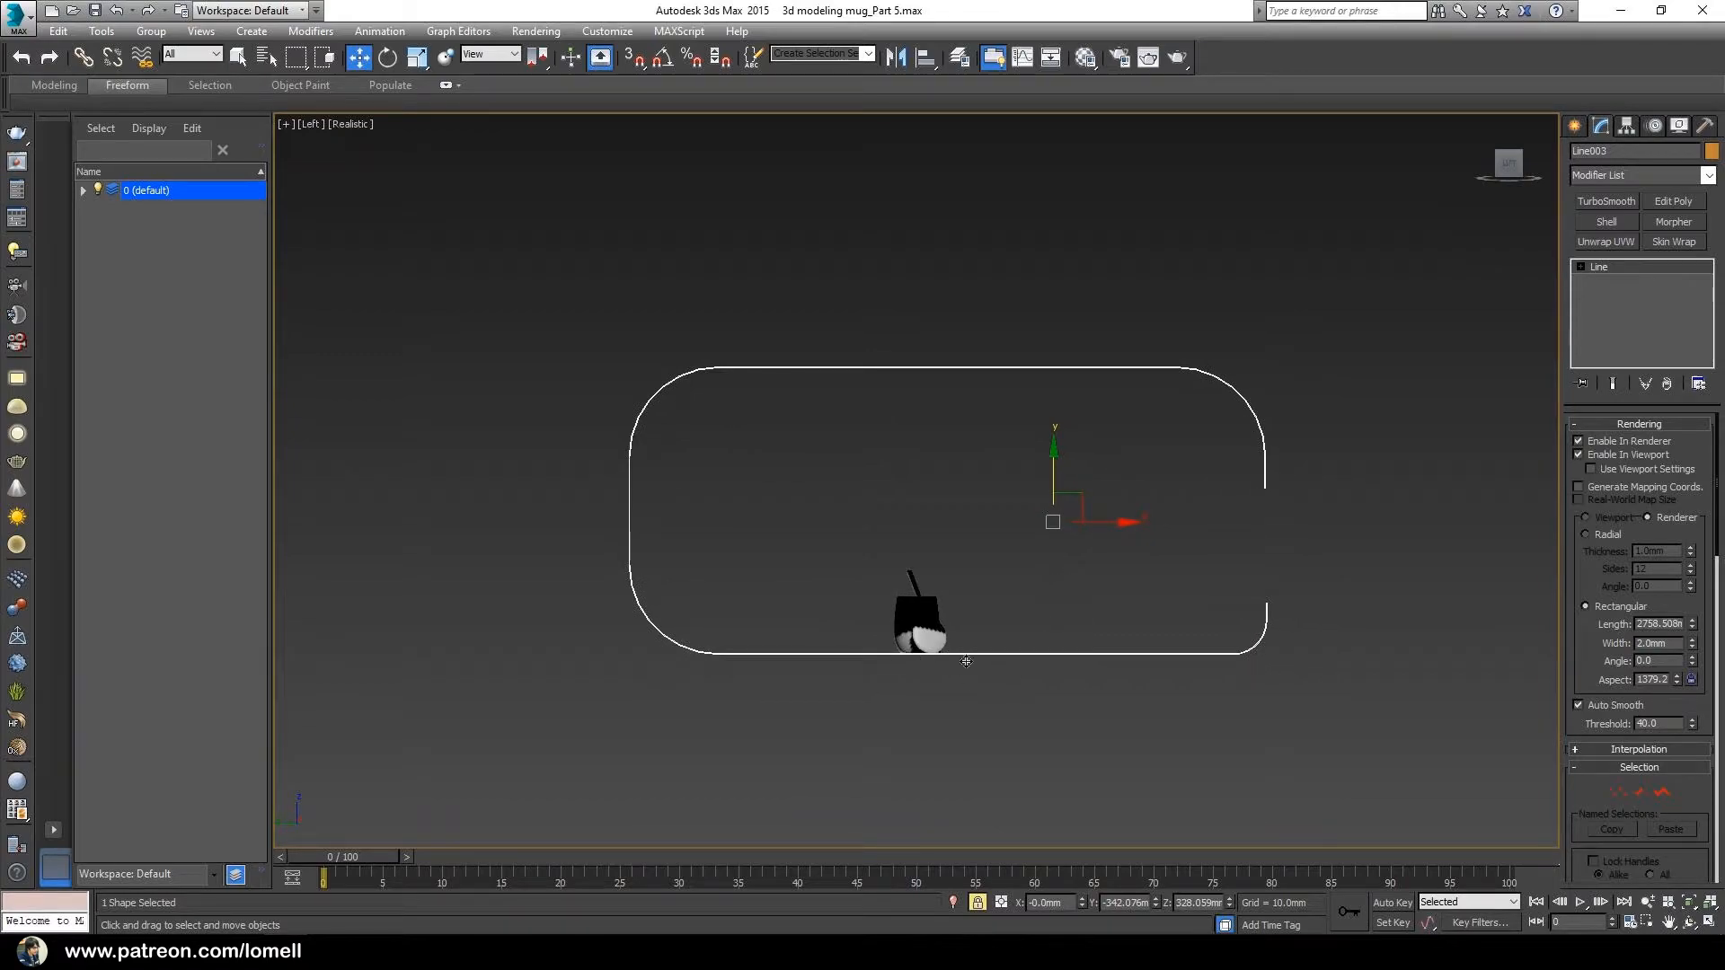
left_click(977, 903)
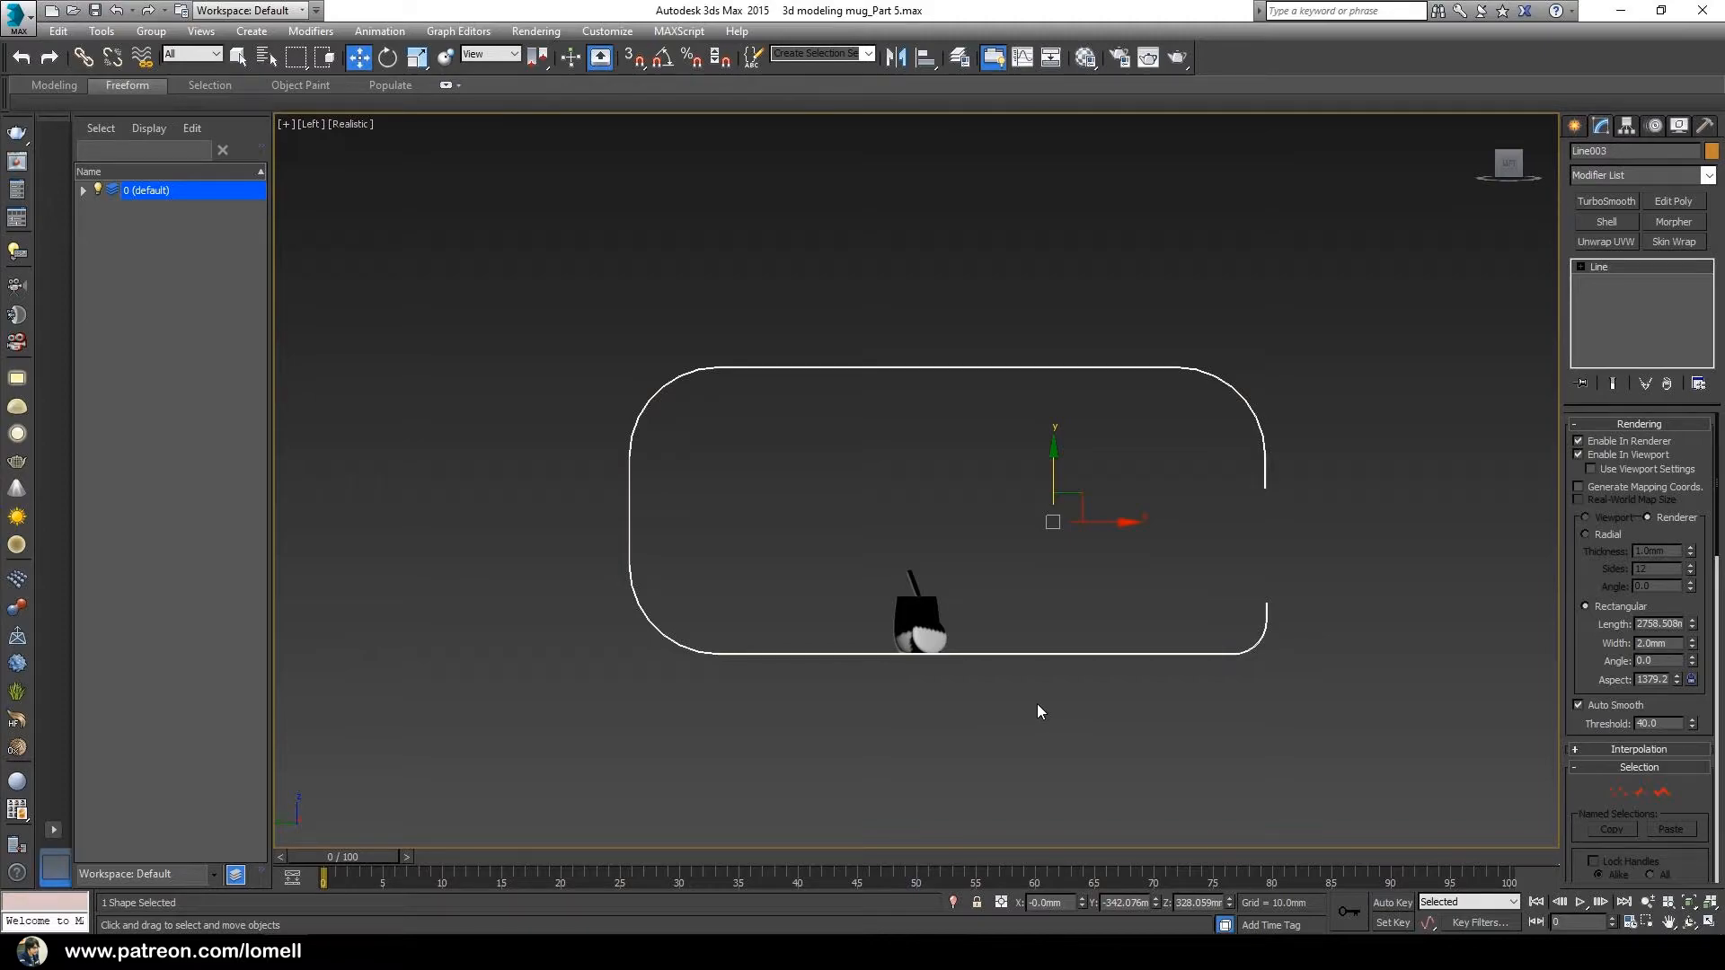
Step: Show the whole backdrop in a wireframe Top view and deselect it
key("t")
scroll(1033, 705, "down", 3)
middle_click_drag(1026, 702, 962, 588)
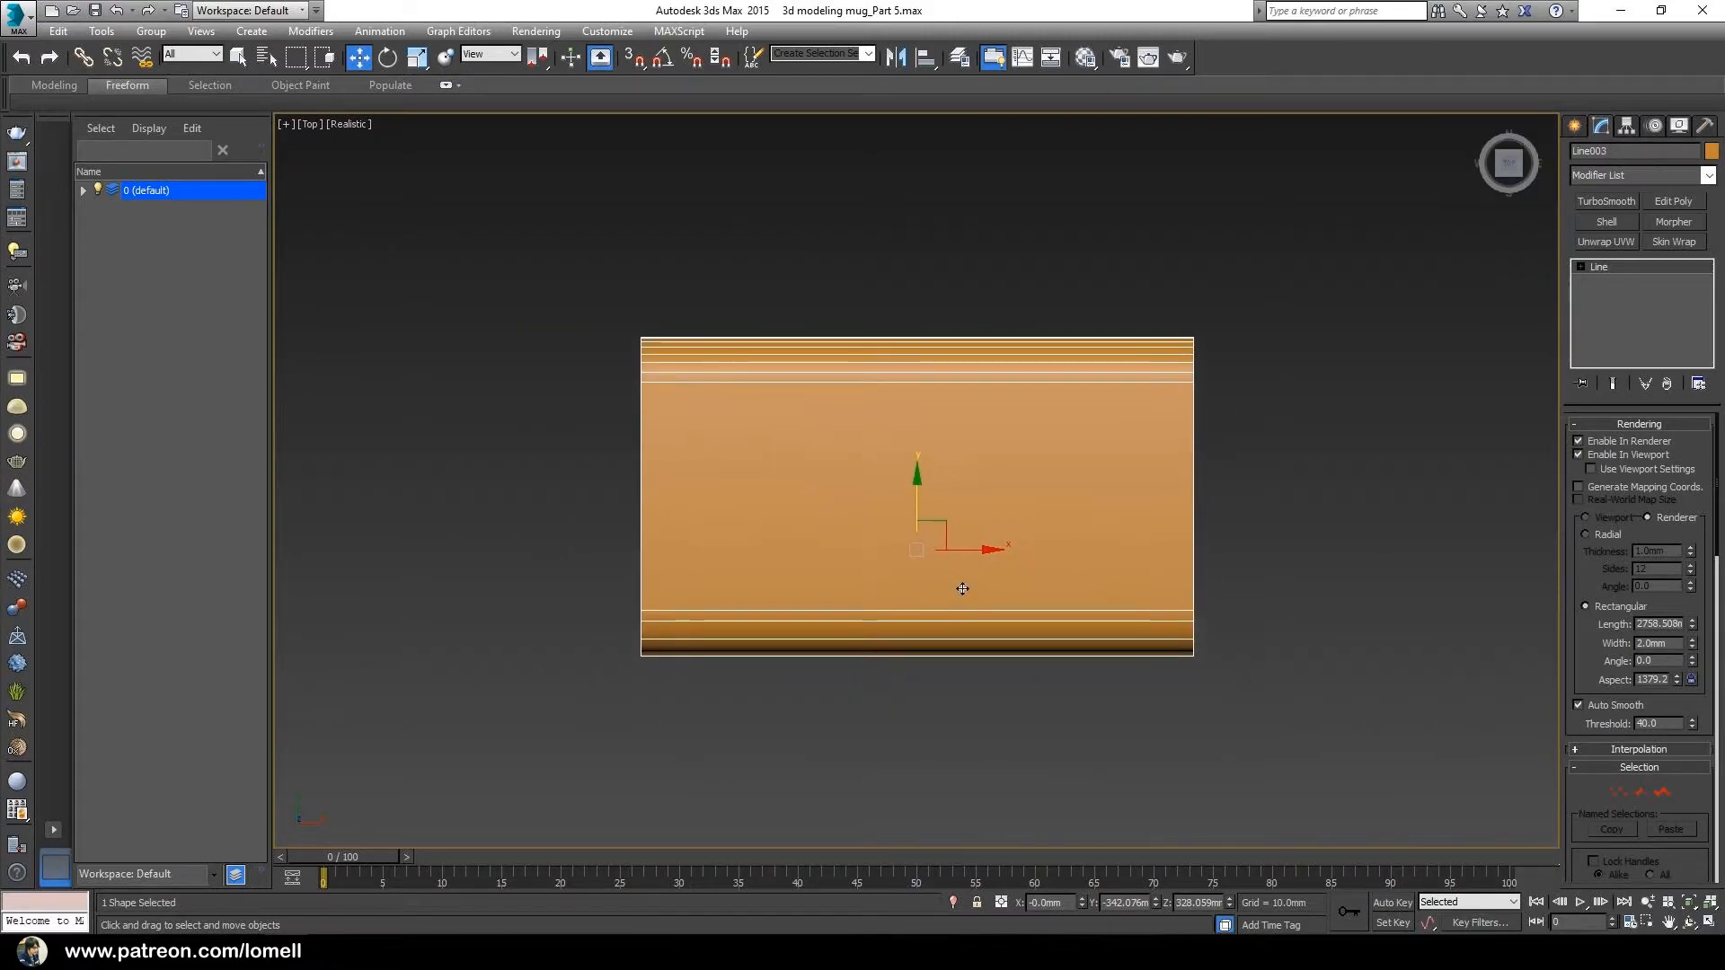
key("F3")
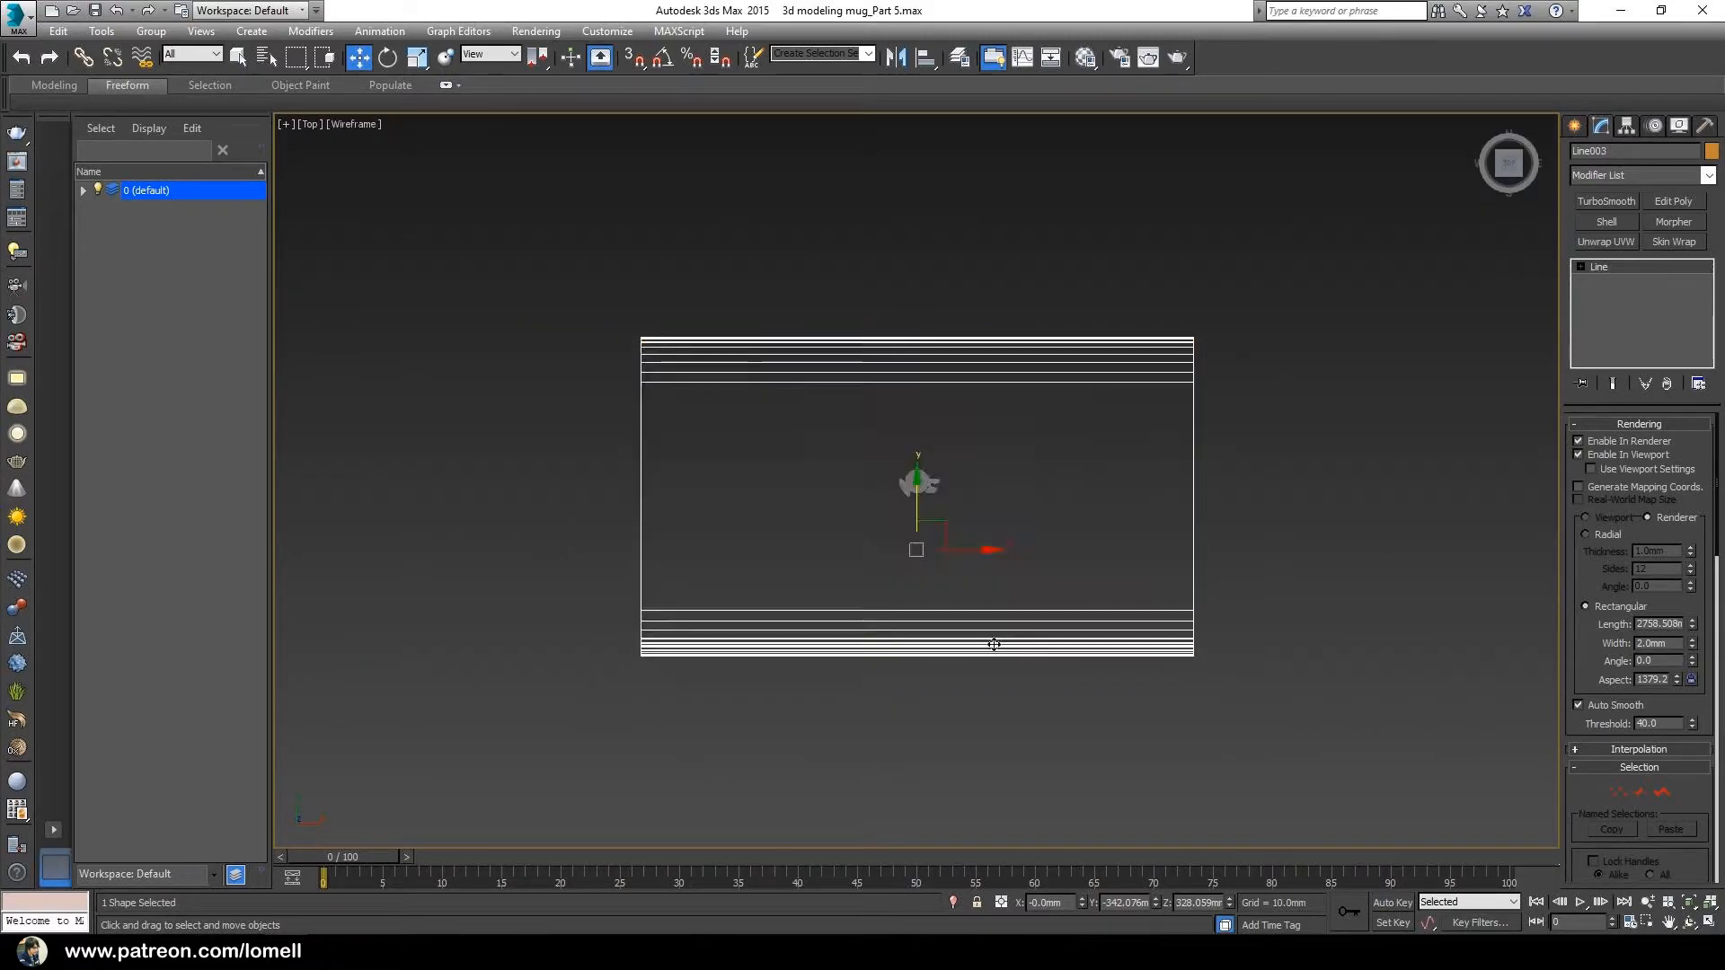
left_click(1390, 559)
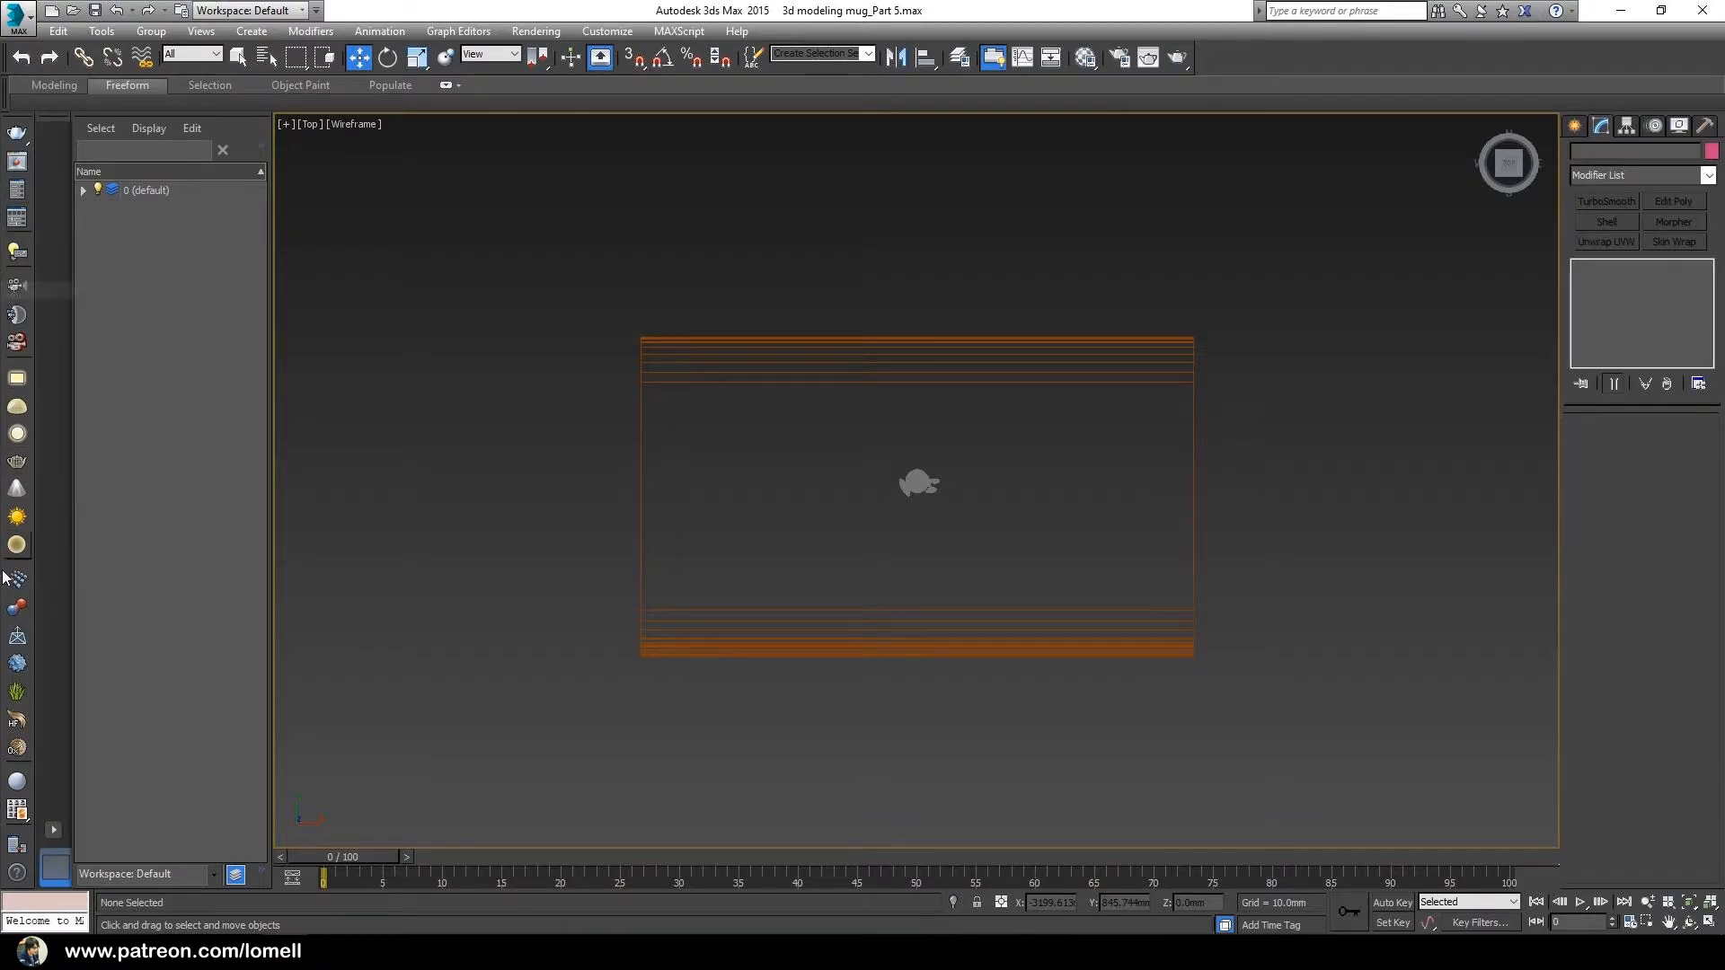
Step: Make V-Ray the current renderer and place a V-Ray physical camera near the backdrop's front edge, aimed at the mug
right_click(1296, 68)
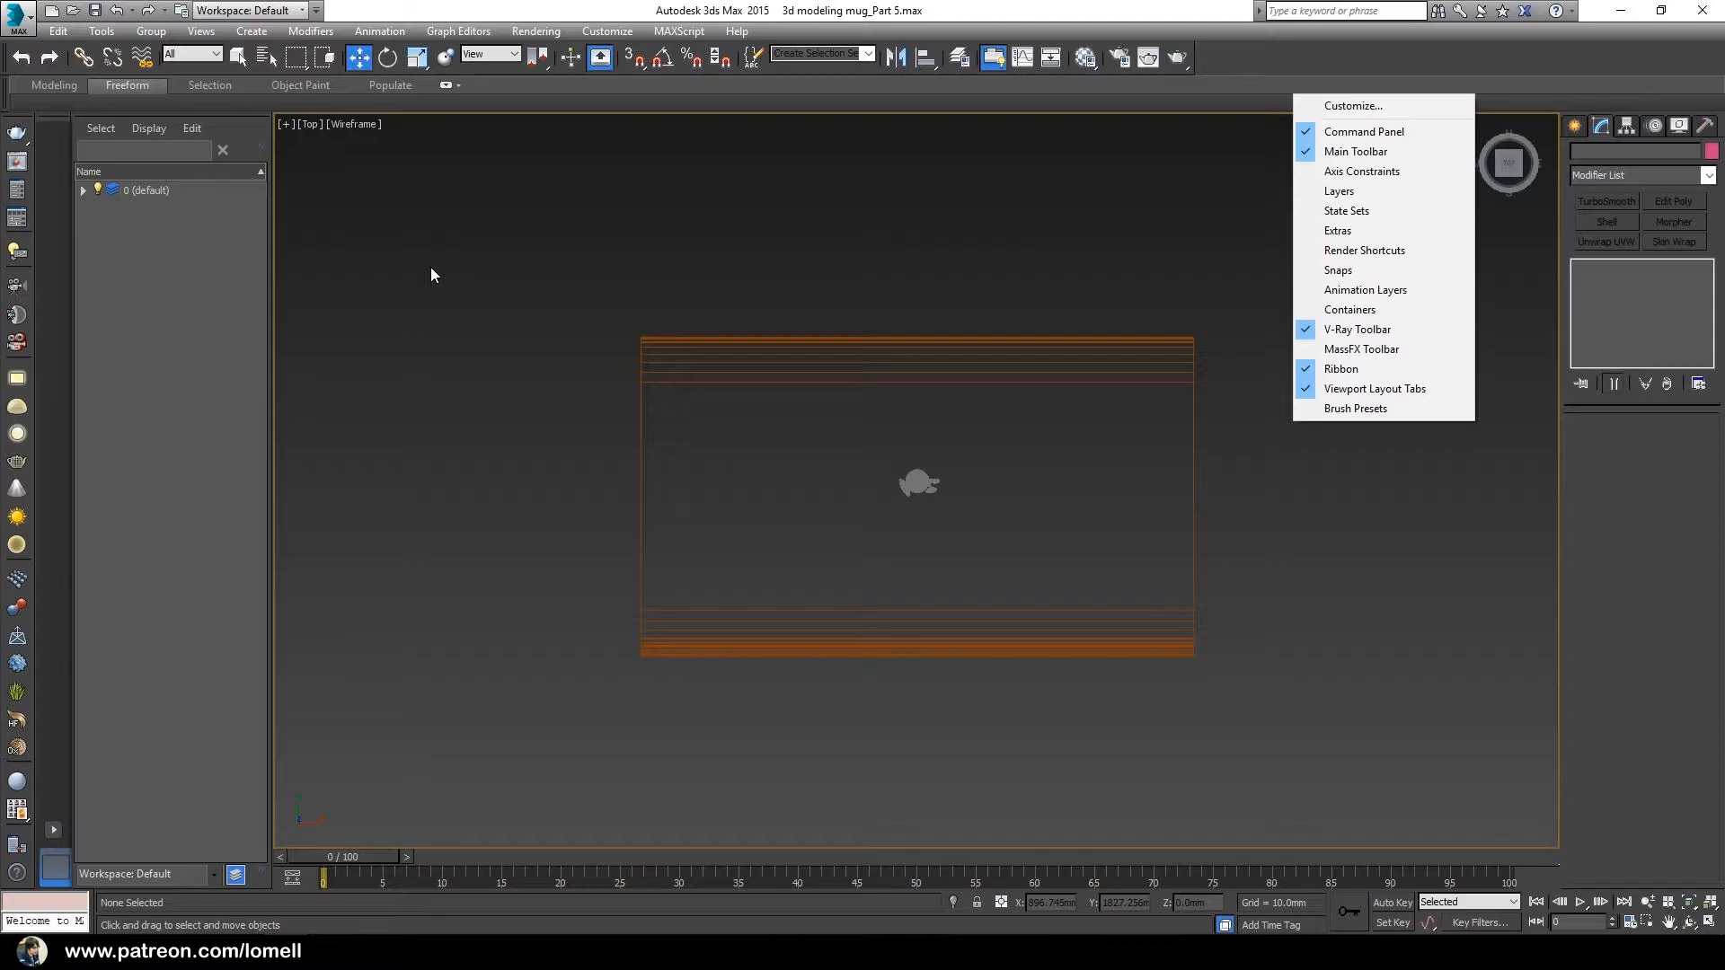
left_click(16, 289)
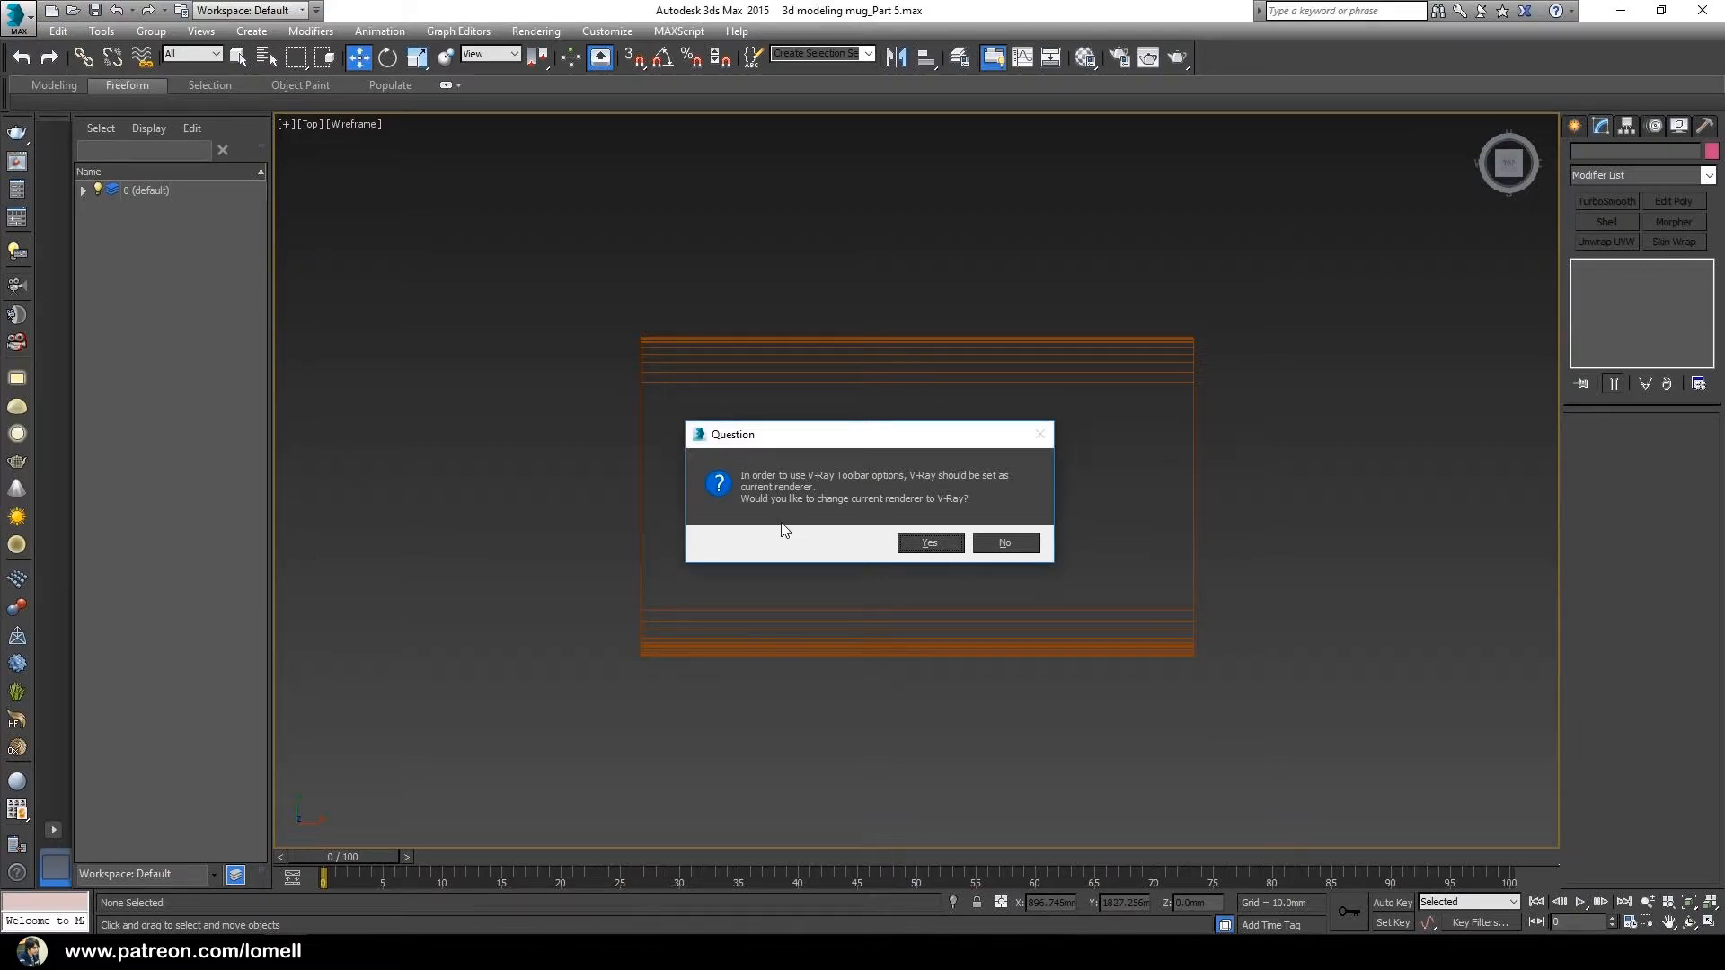
left_click(920, 543)
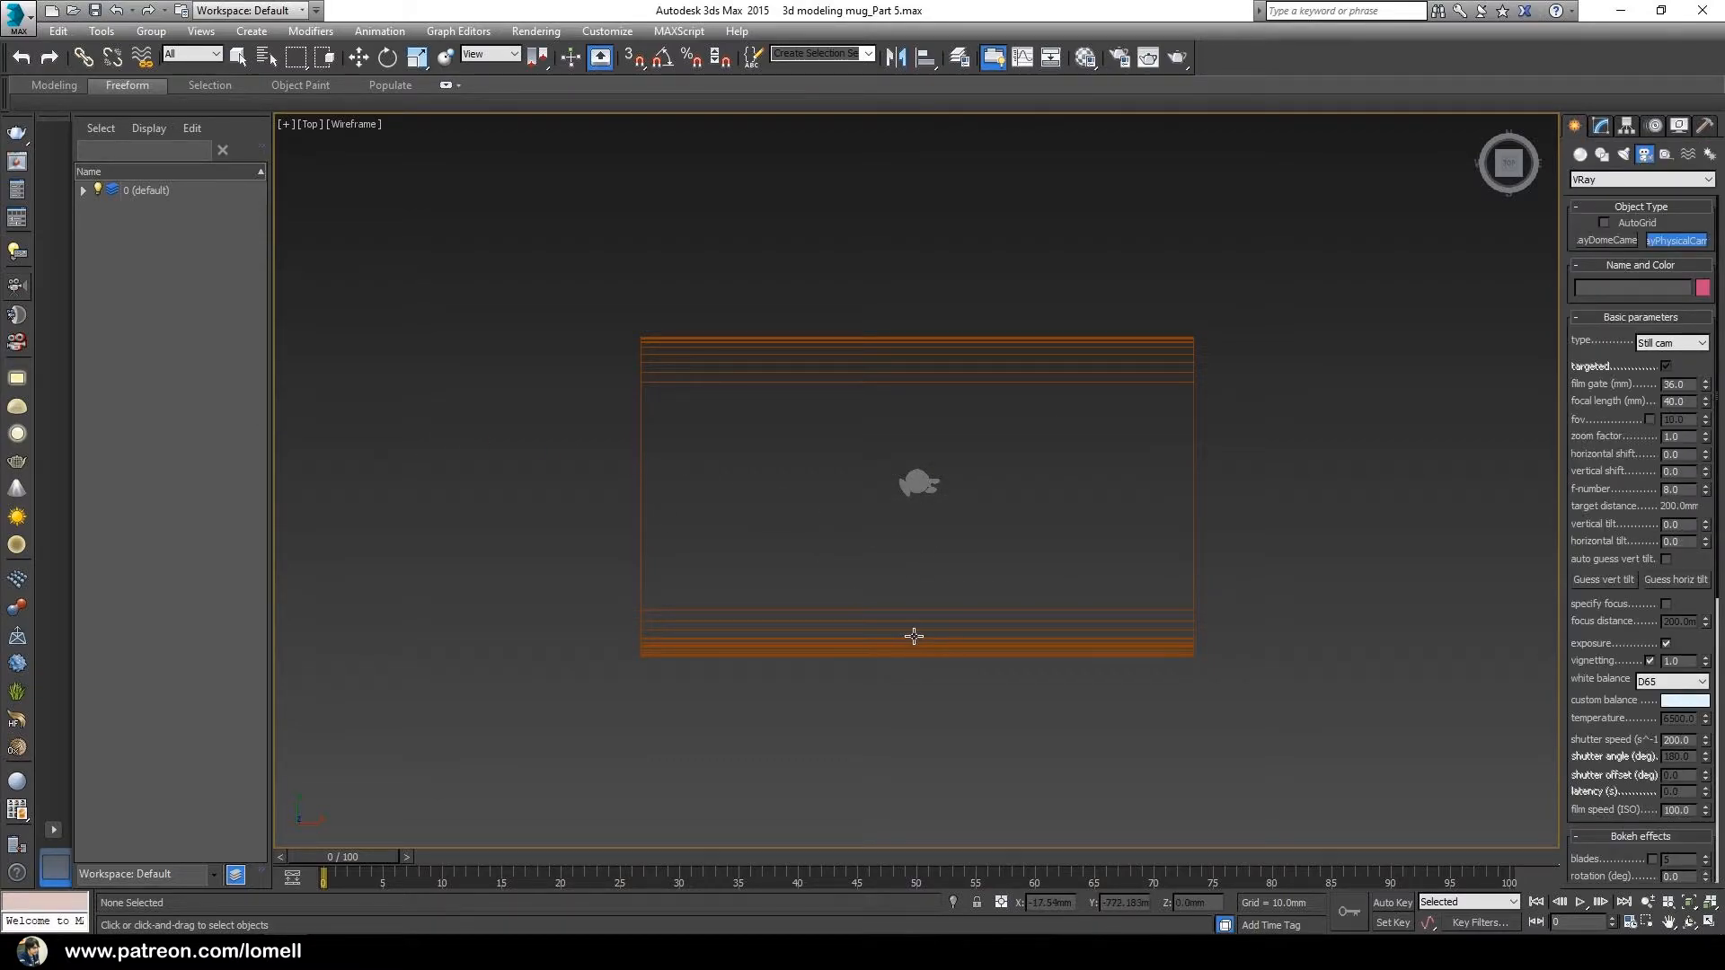
left_click_drag(921, 632, 917, 482)
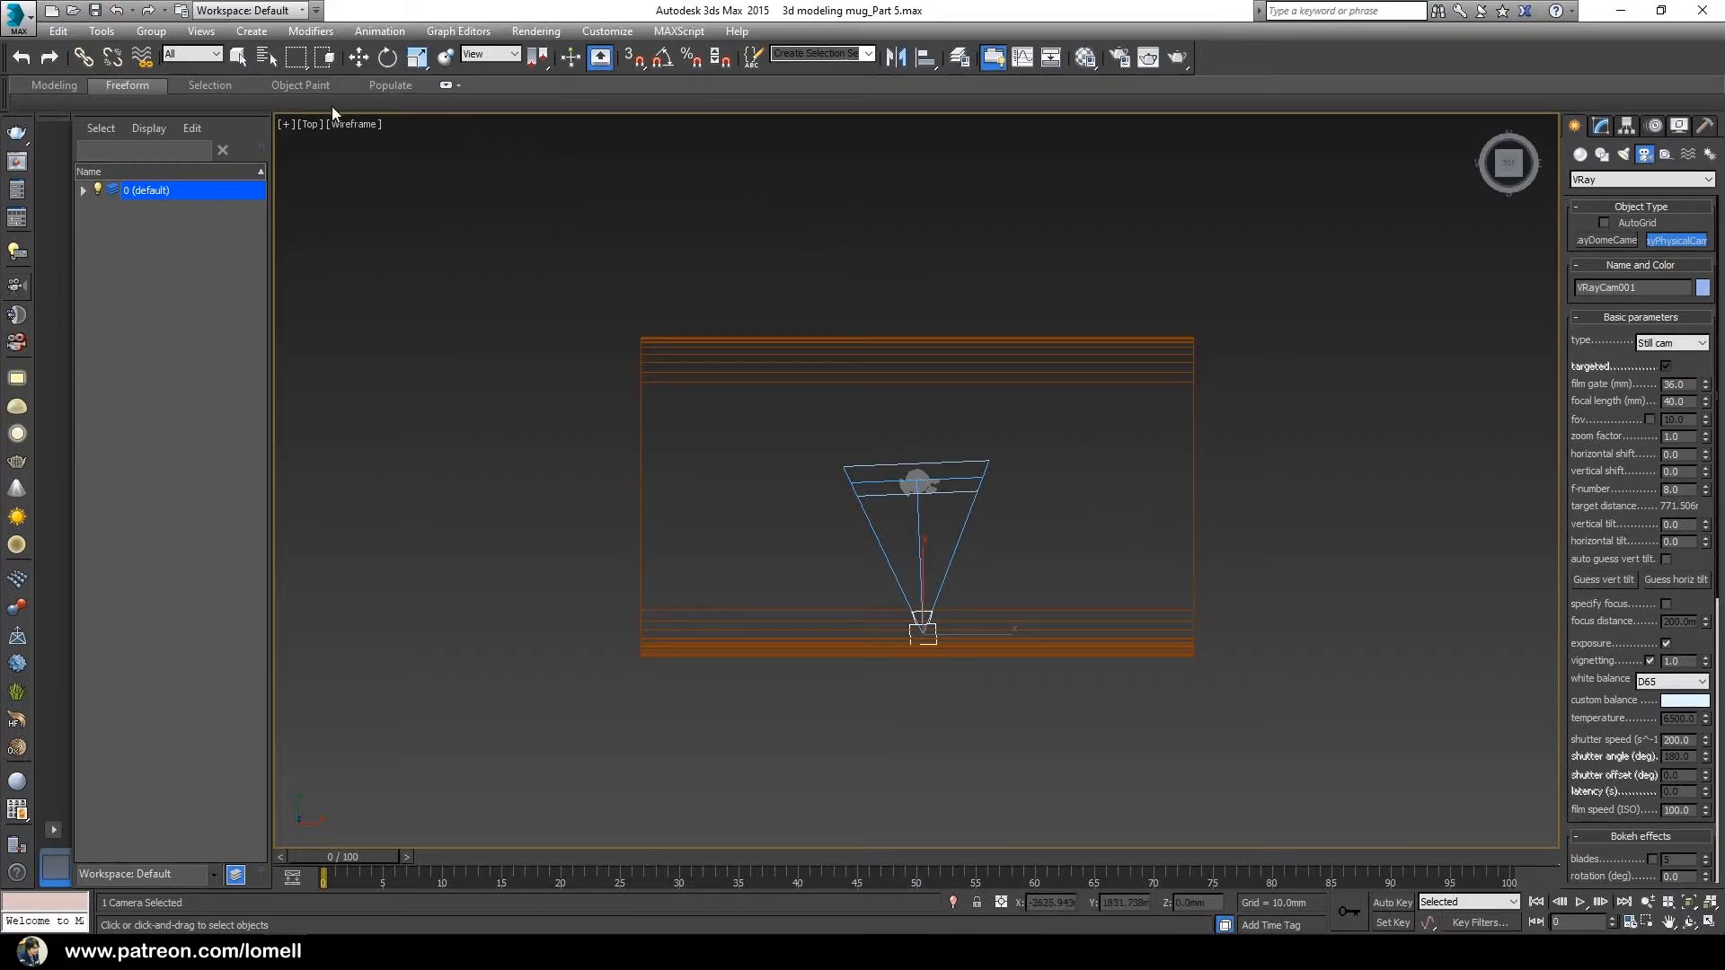
Step: Split the workspace into two stacked viewports and replace the Top view with the view through VRayCam001
left_click(54, 831)
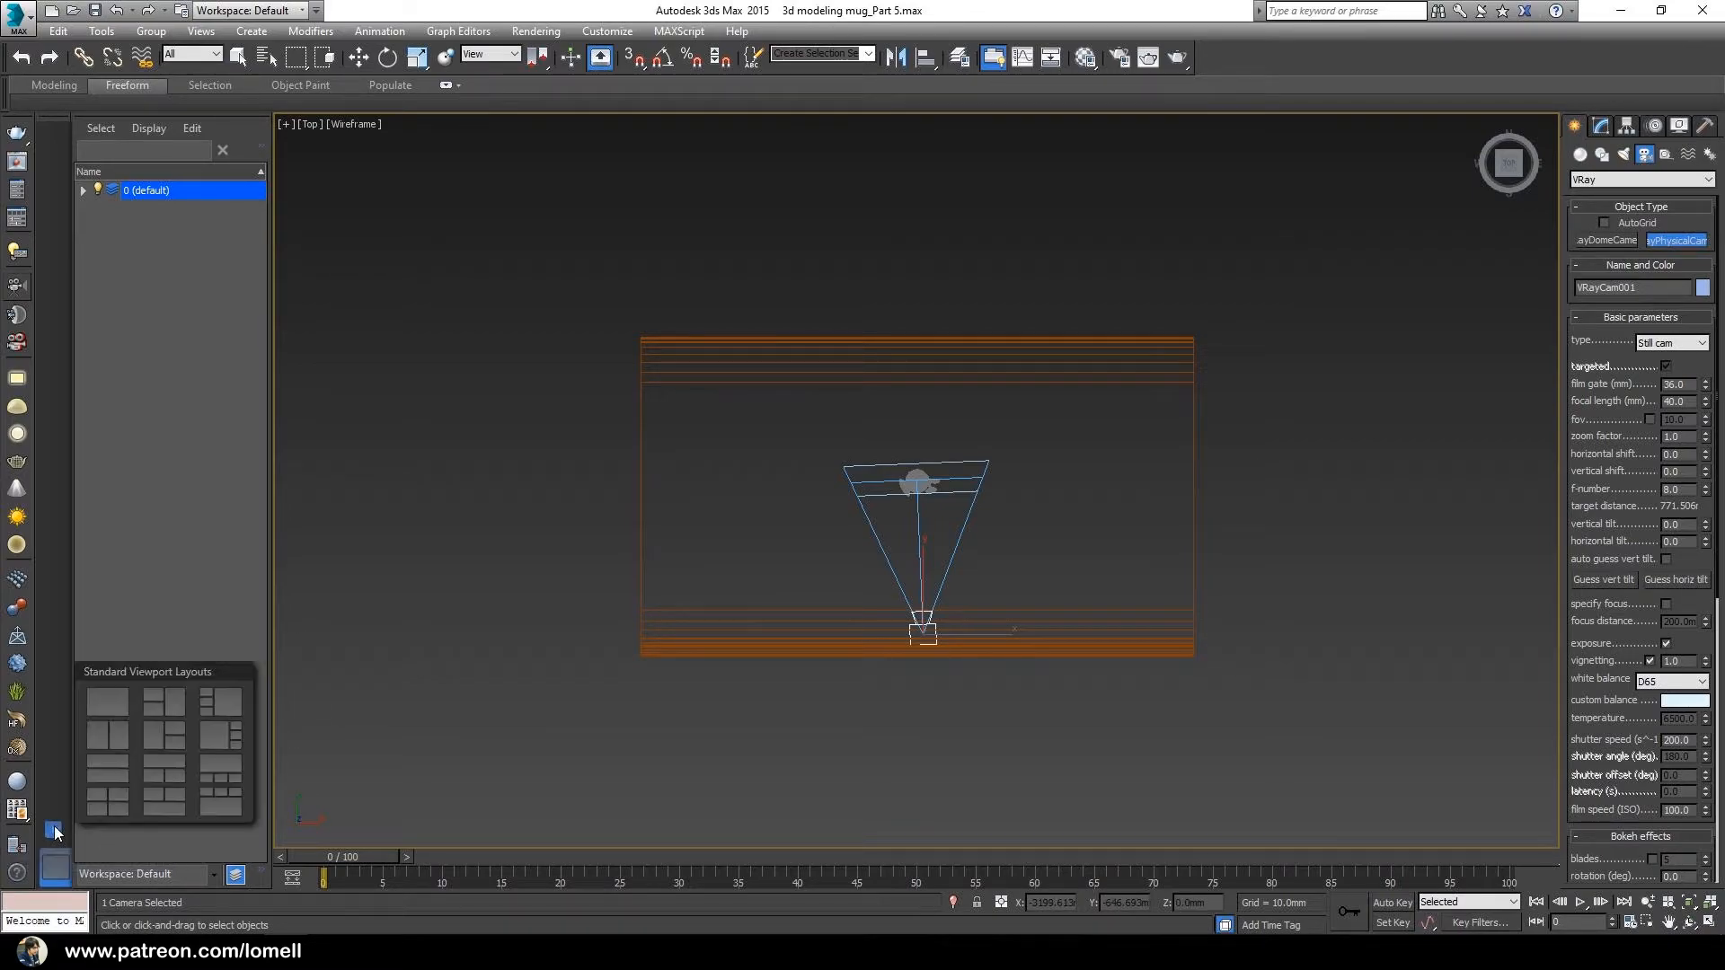
left_click(106, 768)
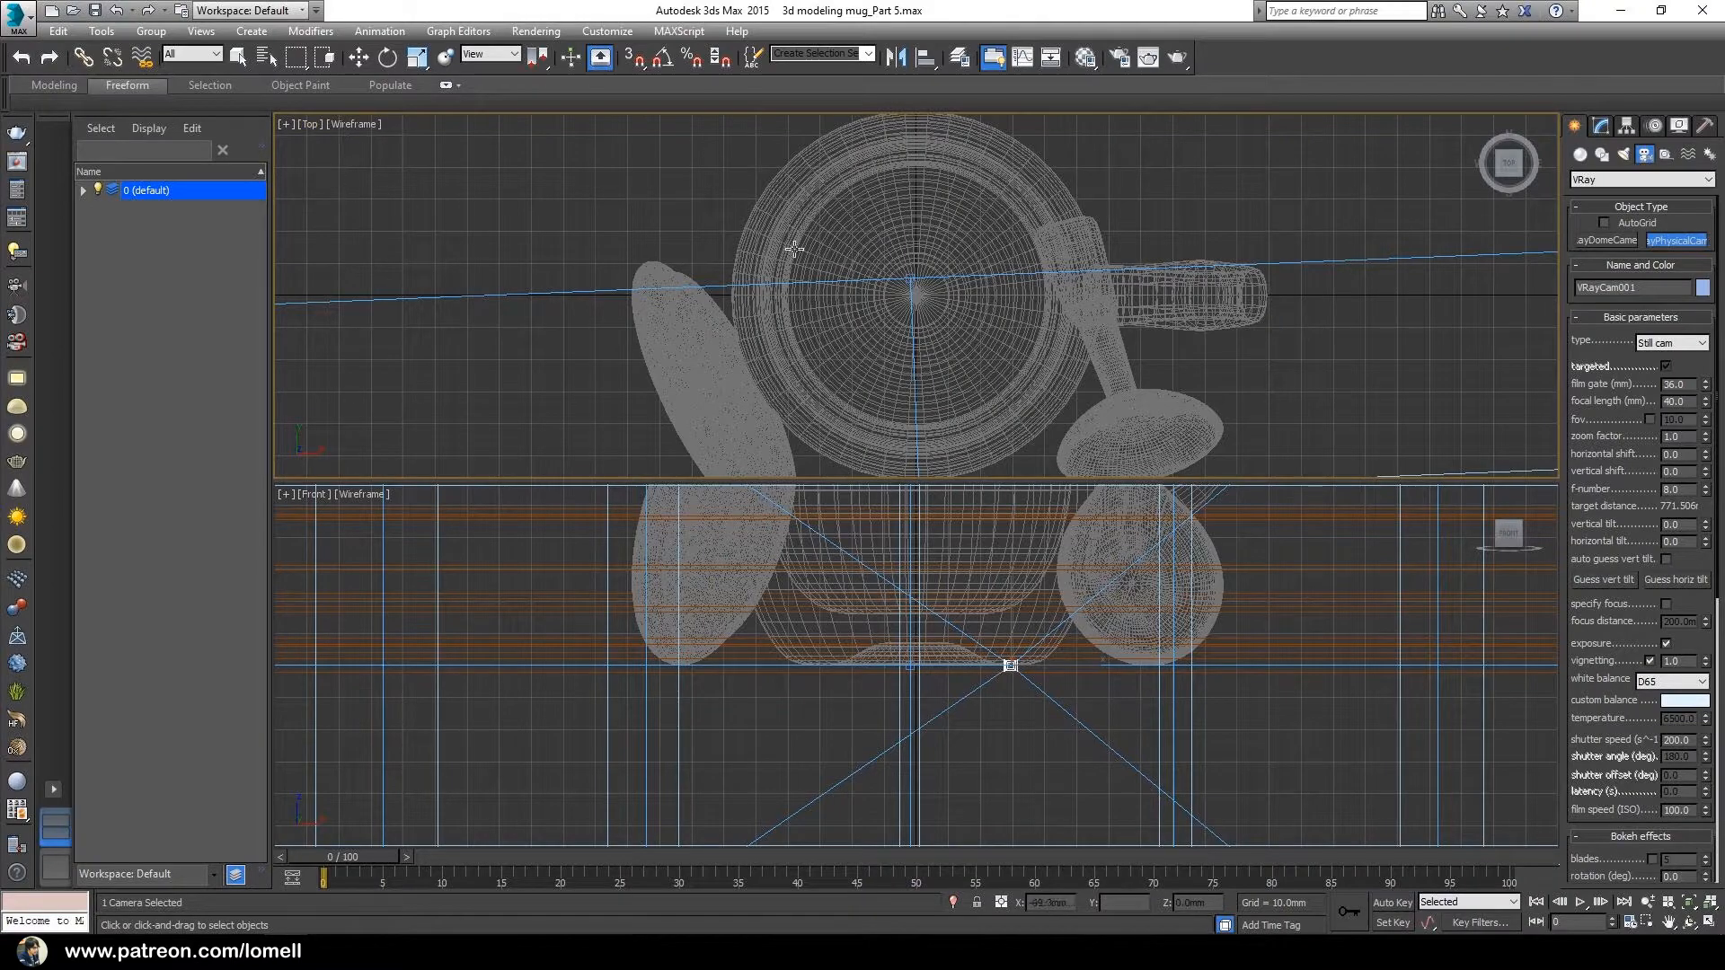
key("c")
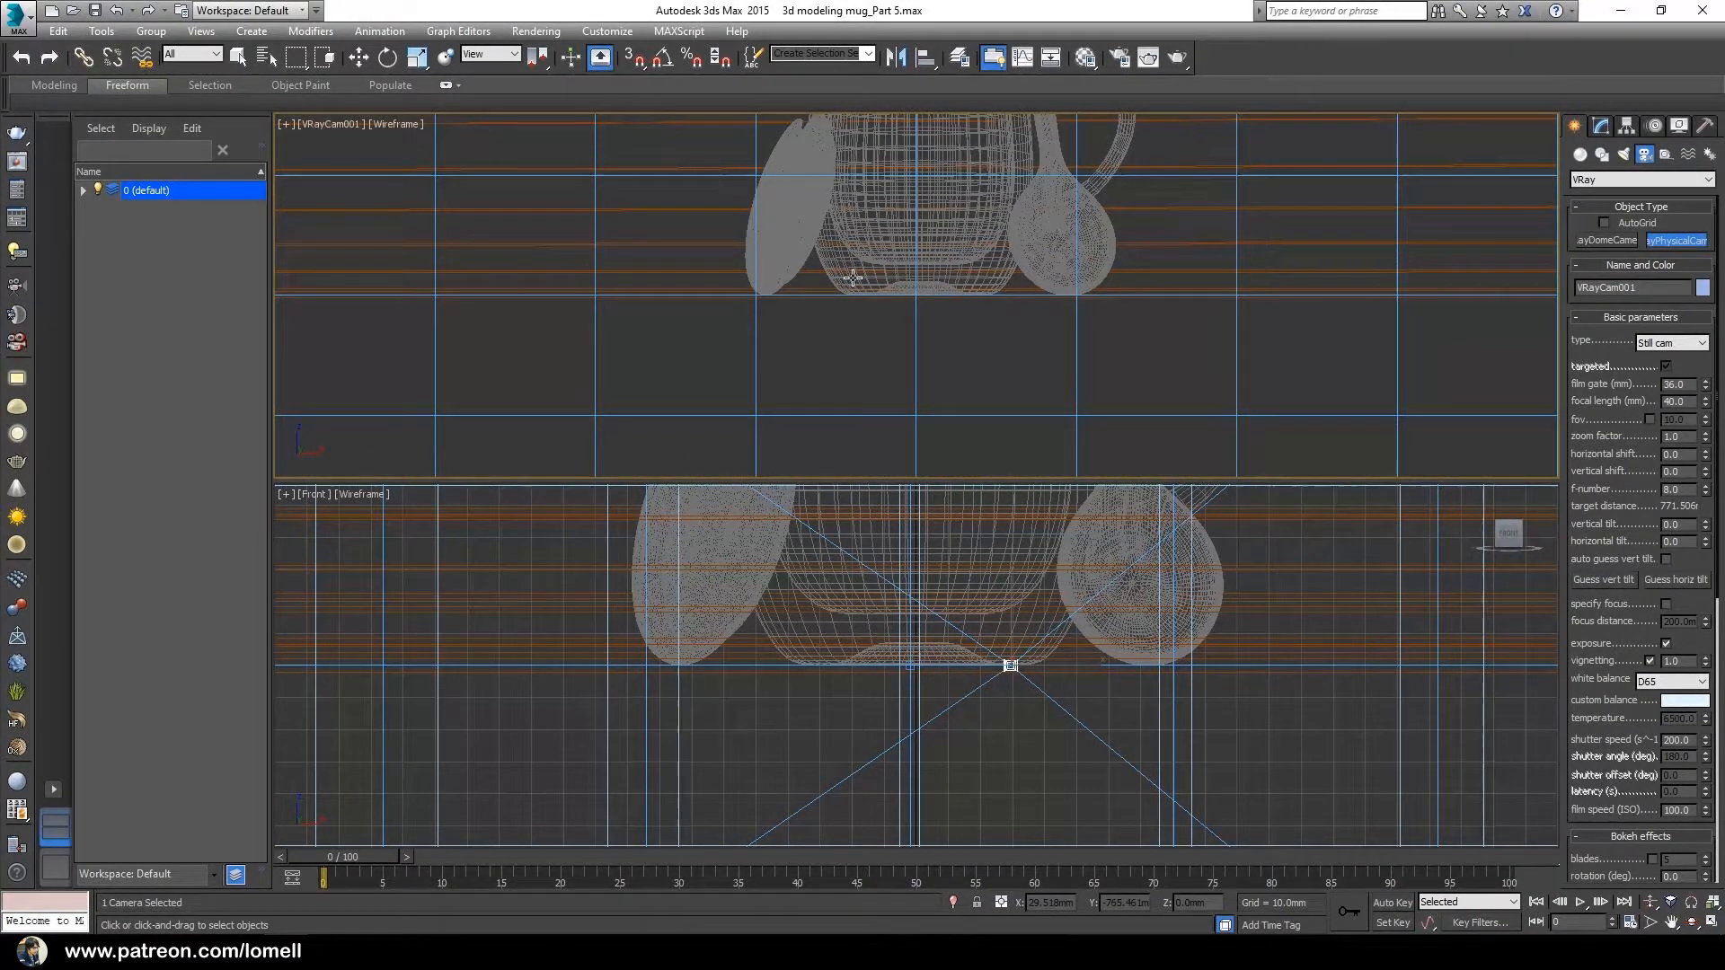
Step: Set the camera viewport to Shaded display and turn on its safe frame
key("F3")
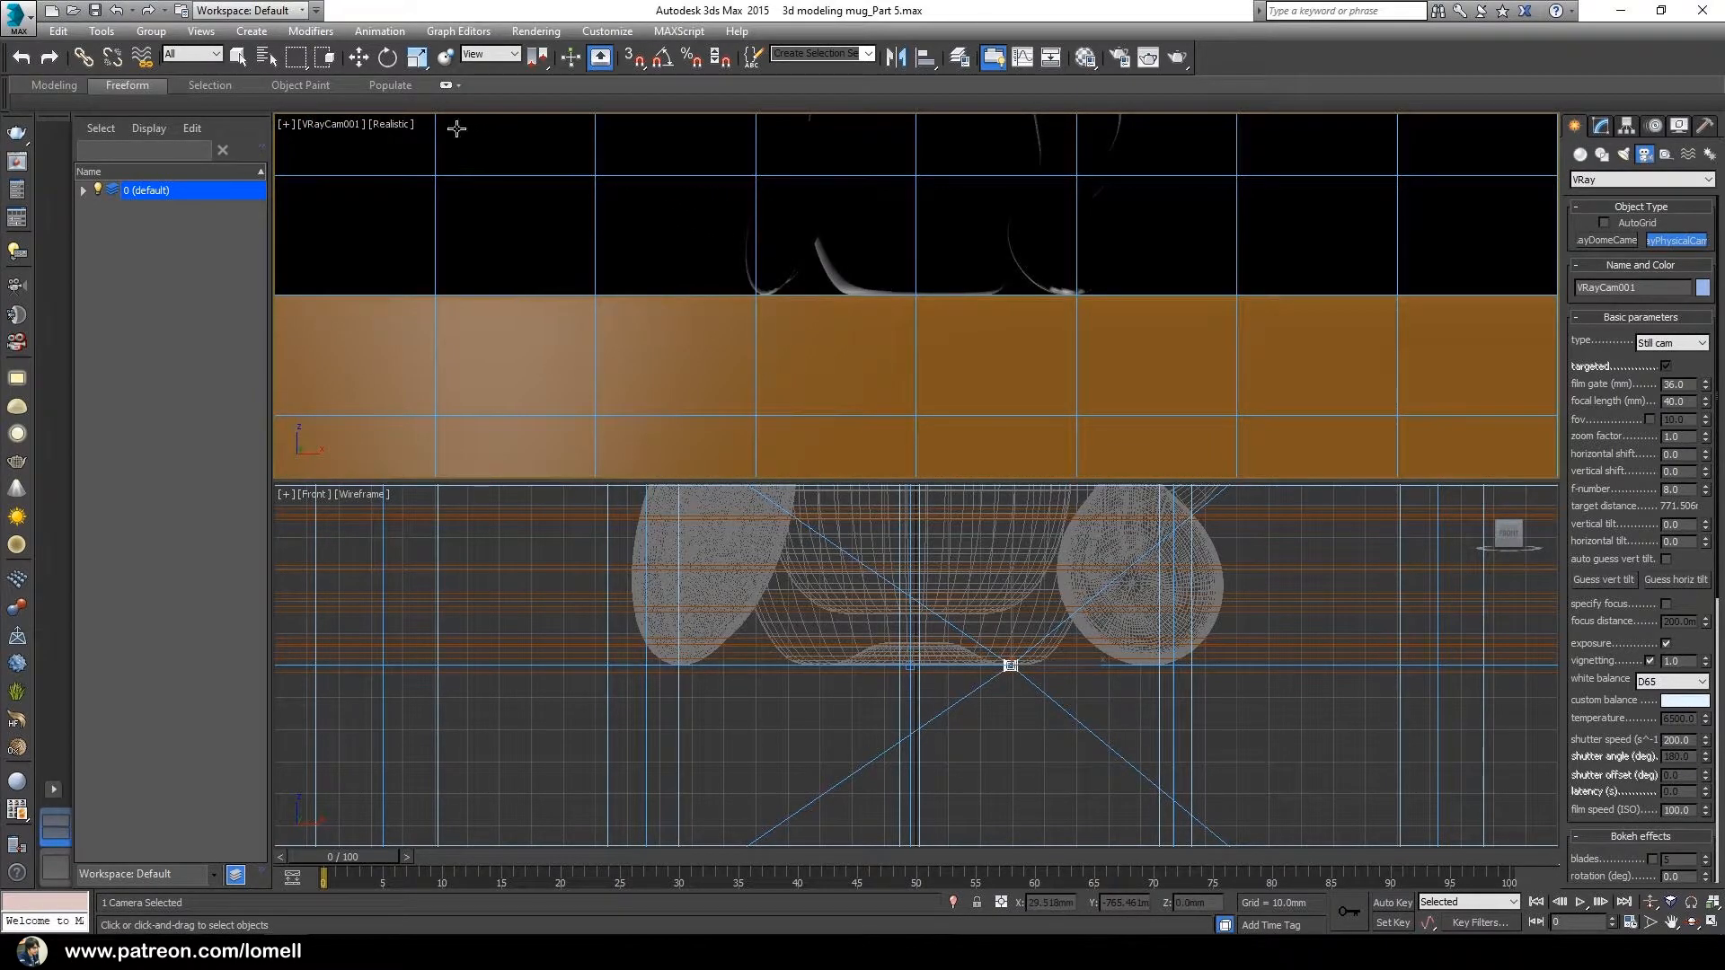
left_click(392, 125)
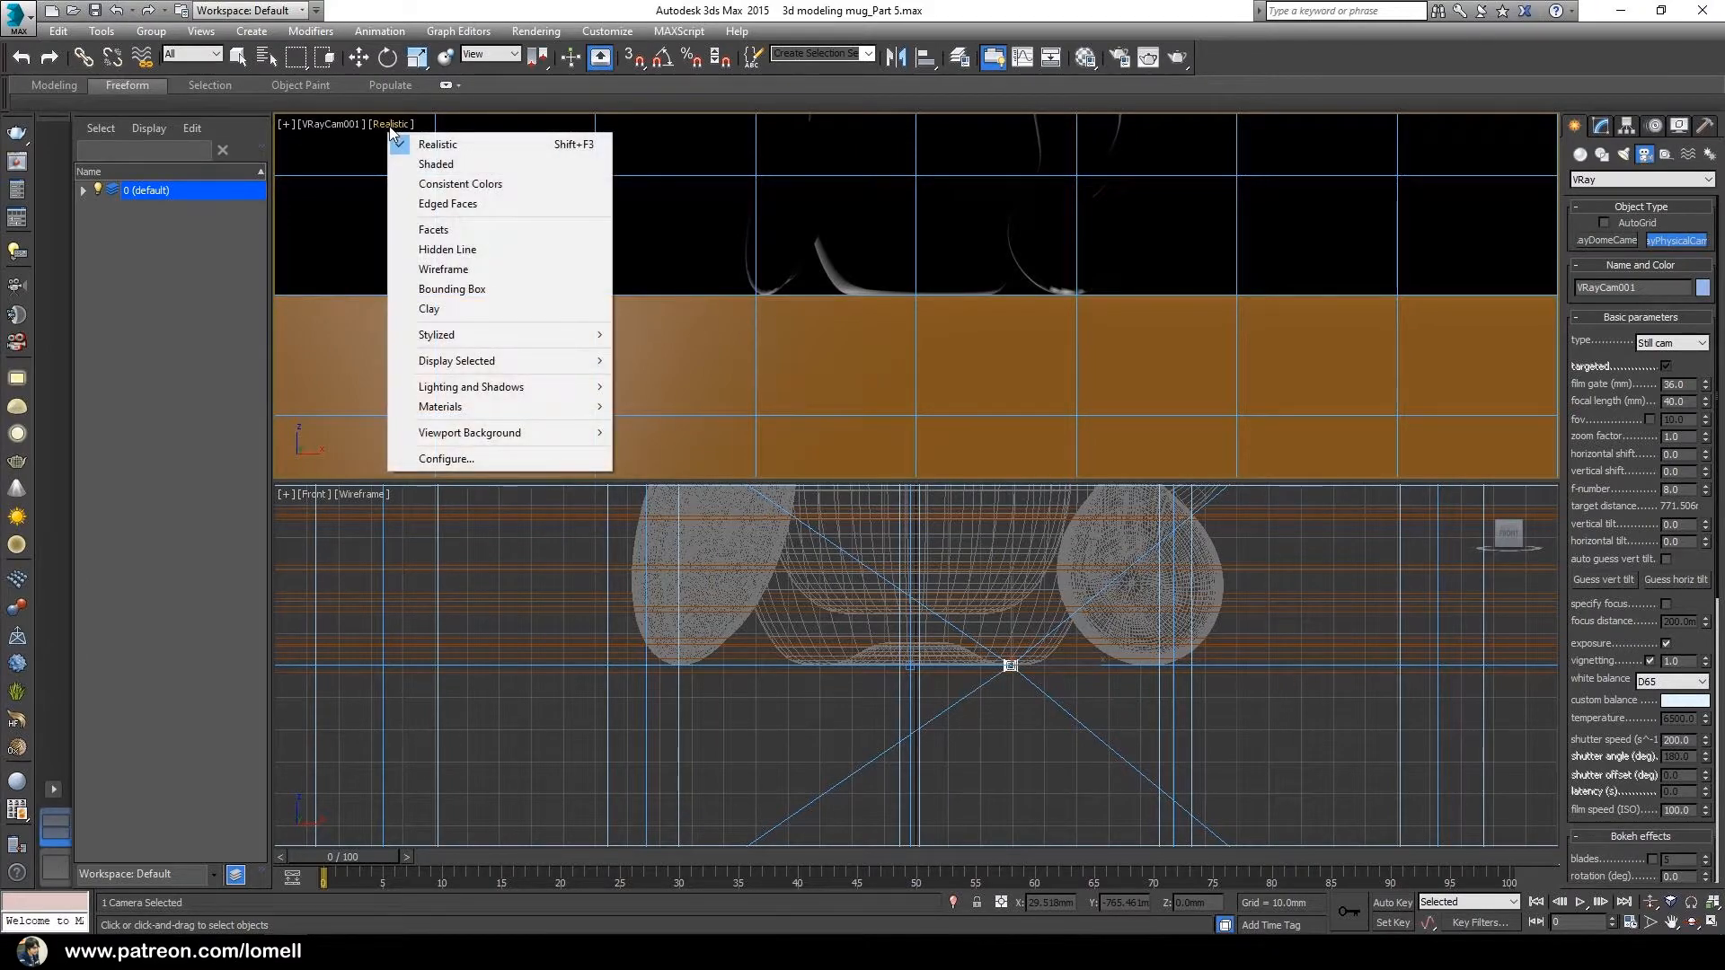
left_click(436, 164)
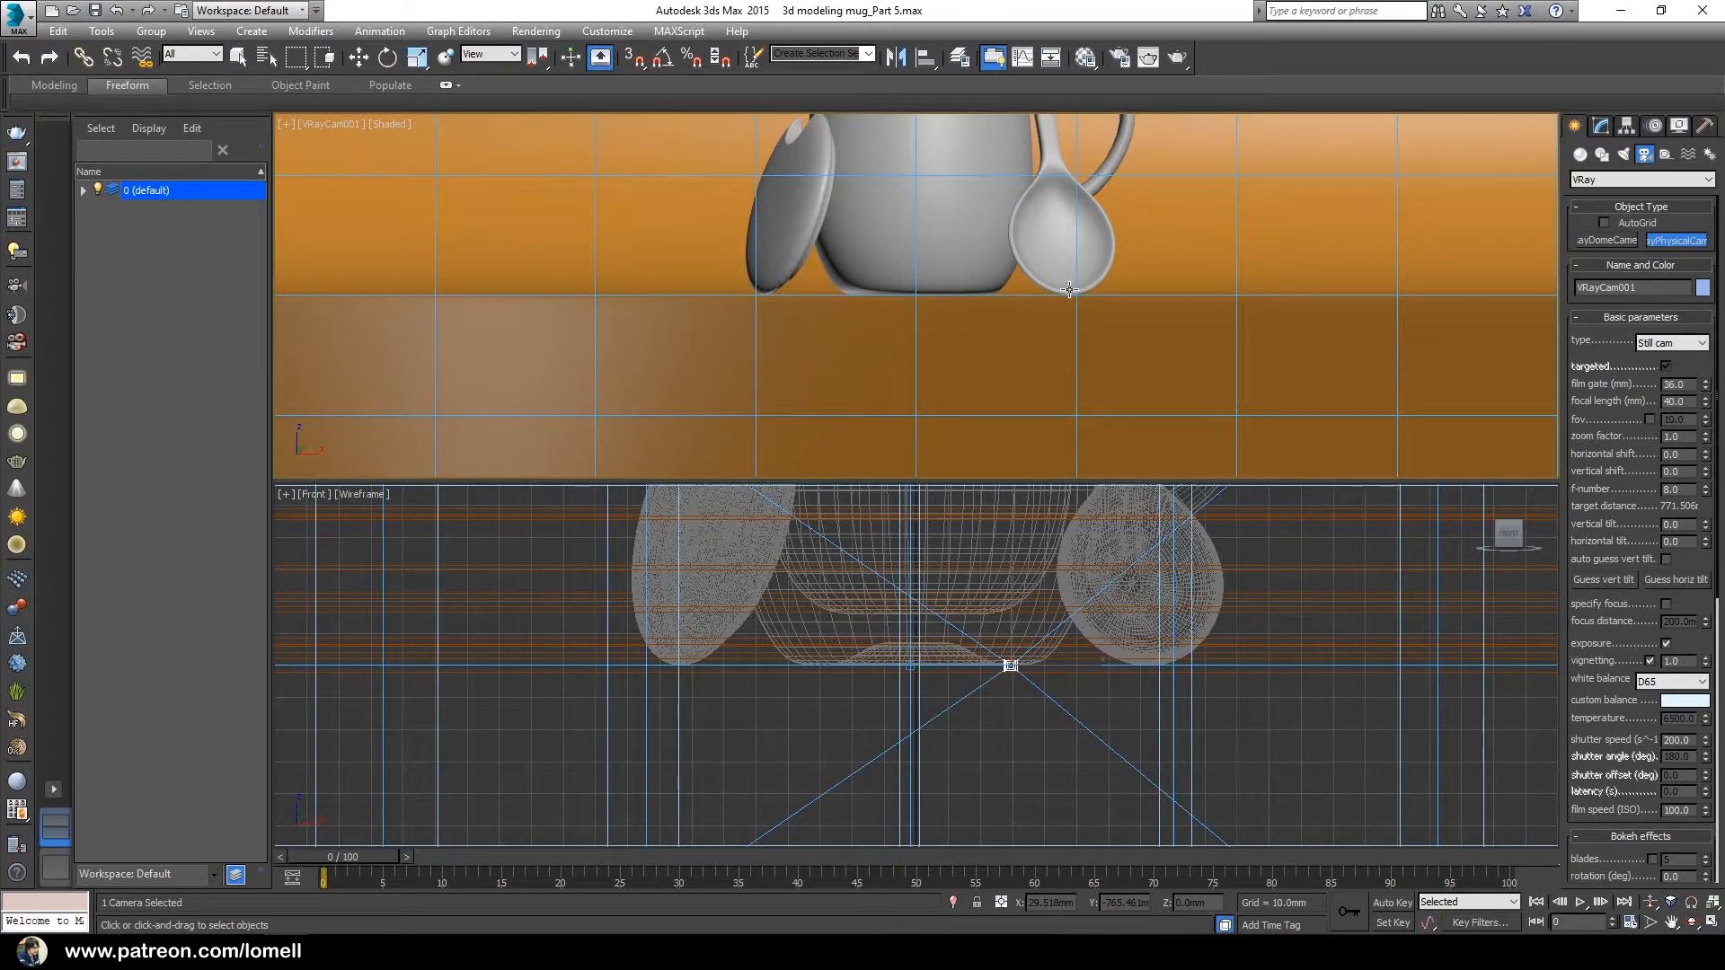
key("shift+f")
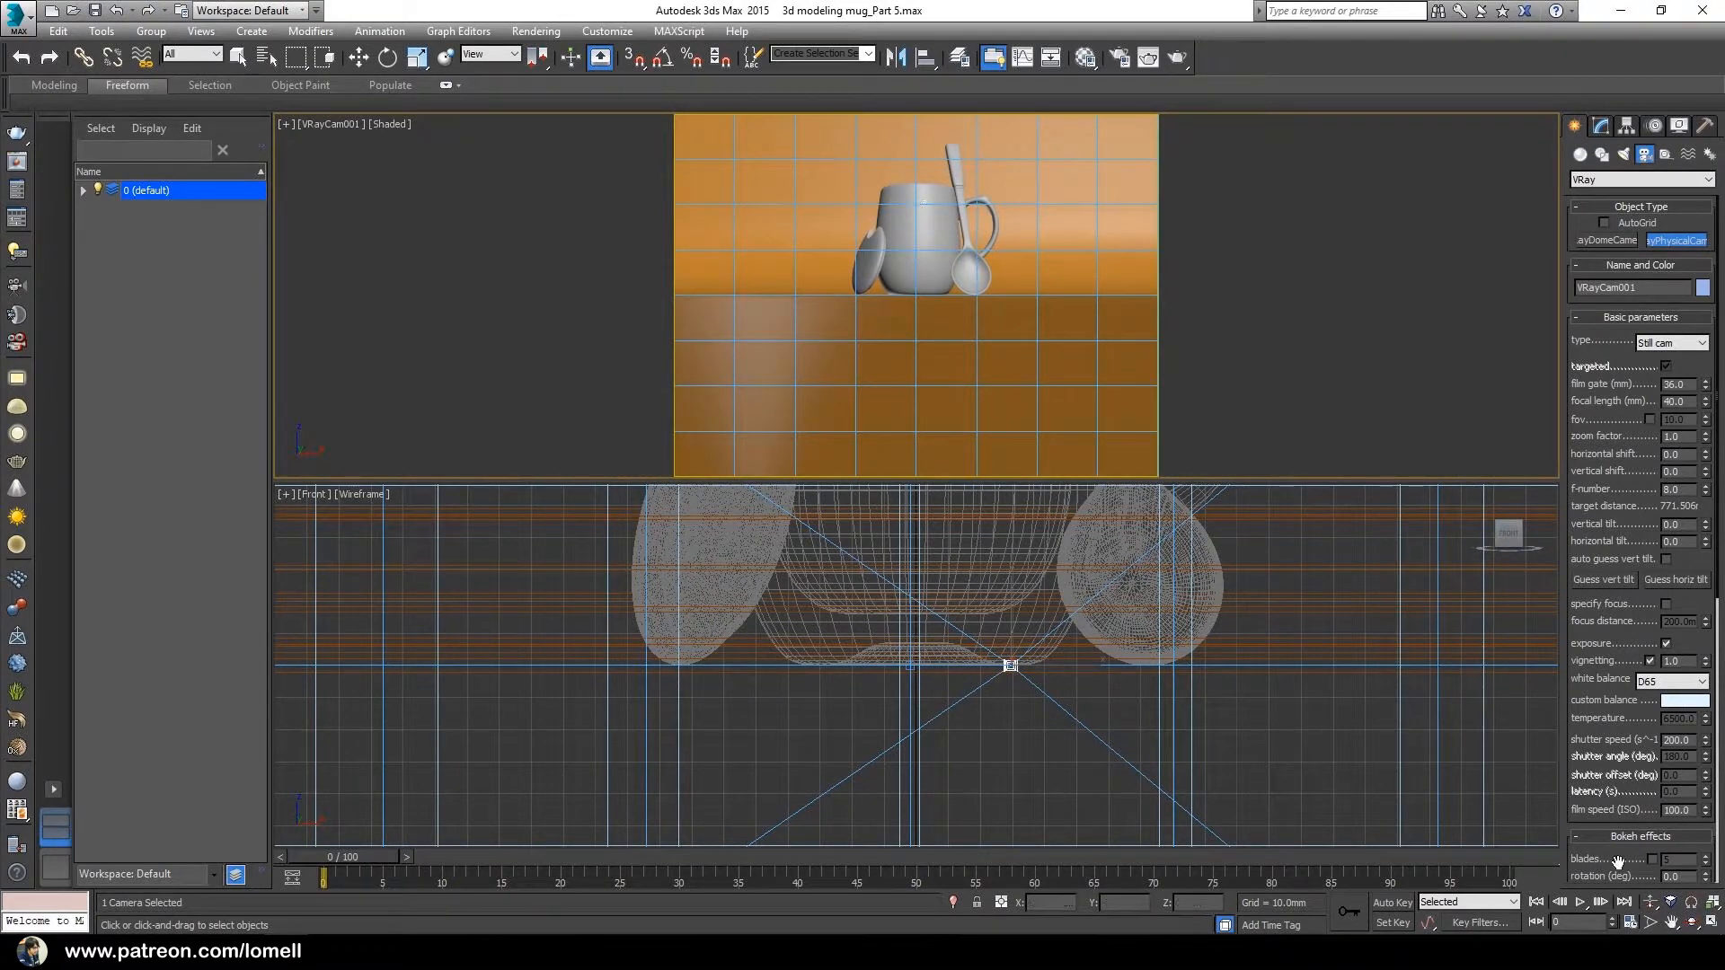
Step: Dolly, truck and orbit the camera to frame the mug, lid and spoon closely from slightly above
left_click(1651, 902)
left_click_drag(908, 265, 916, 211)
left_click(1672, 923)
left_click_drag(898, 359, 977, 419)
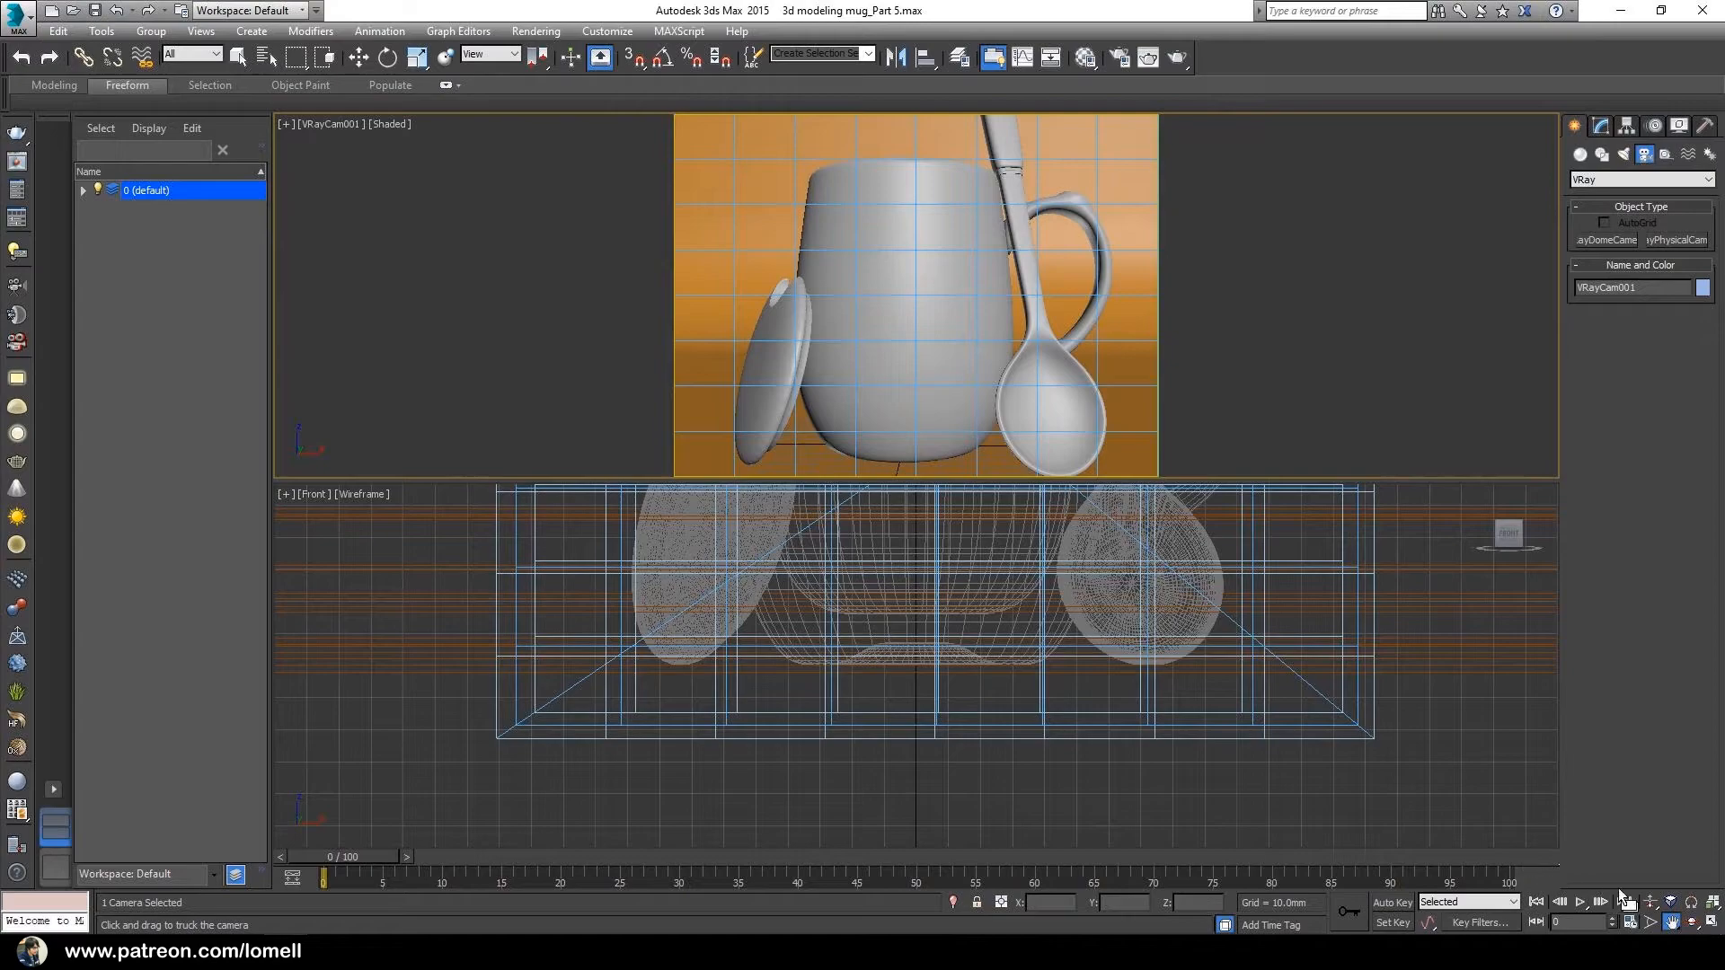
left_click(1651, 902)
mouse_move(899, 328)
left_mouse_down()
mouse_move(901, 359)
mouse_move(874, 341)
left_mouse_up()
left_click(1690, 922)
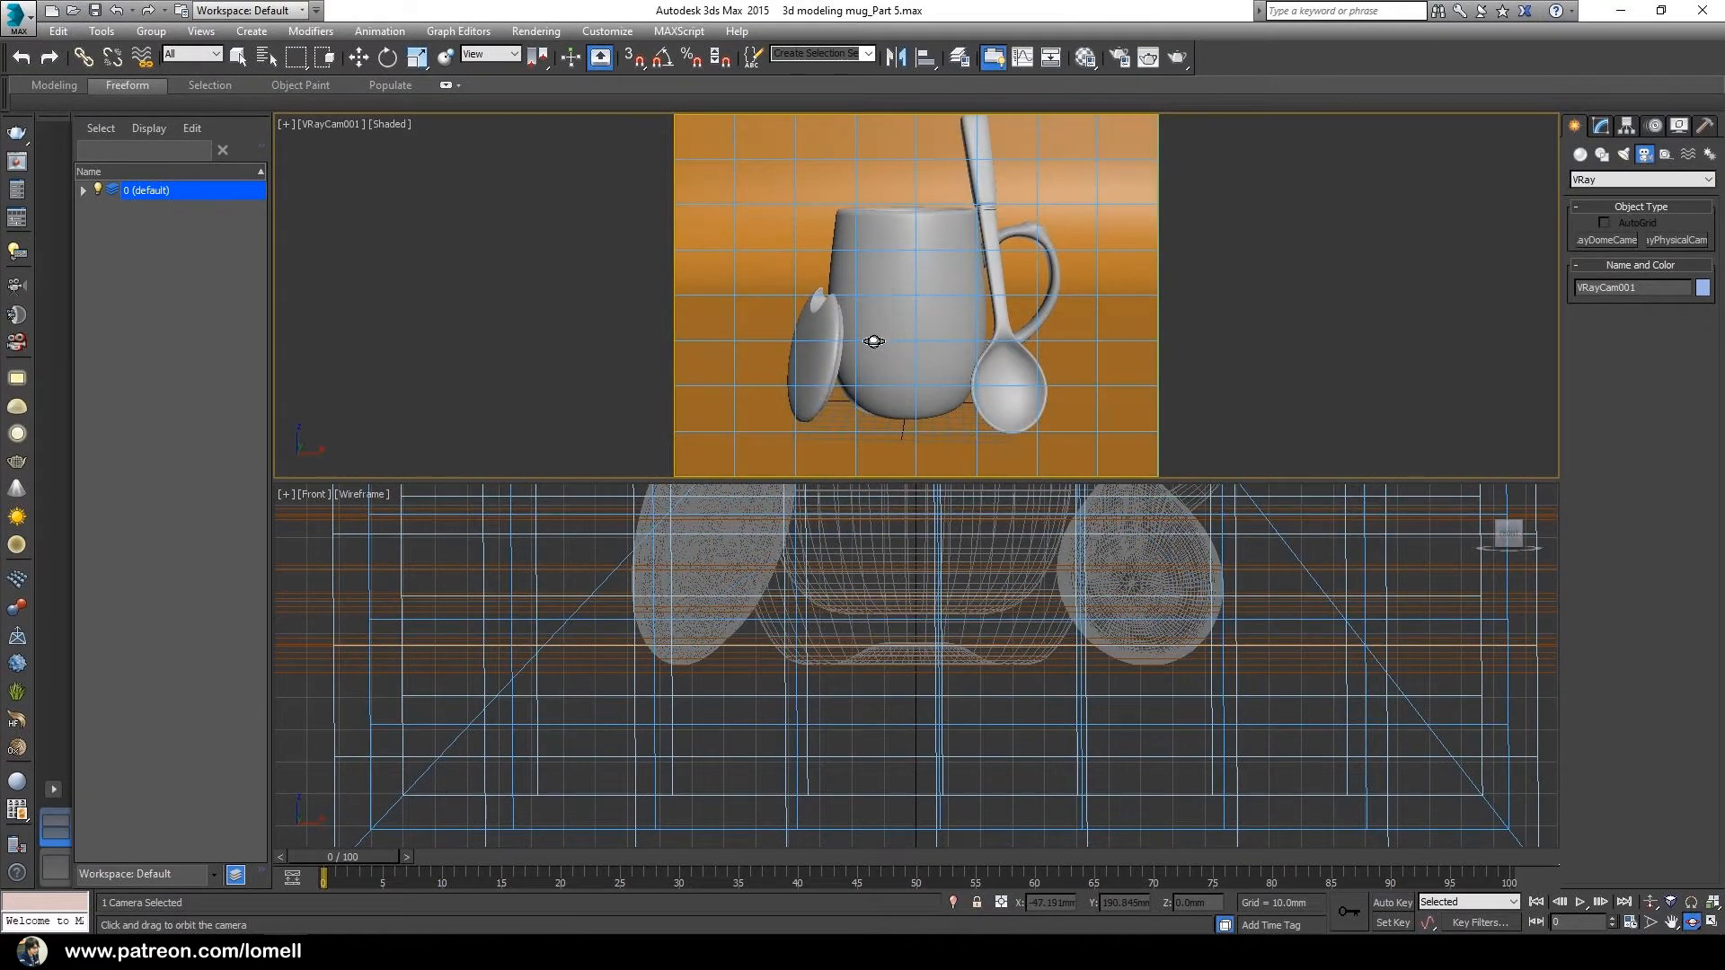
Step: Fine-tune the camera's truck, dolly and orbit so the mug, lid and whole spoon fit inside the safe frame
left_click(1672, 922)
left_click_drag(1051, 354, 1046, 382)
left_click(1650, 902)
left_click_drag(946, 364, 952, 388)
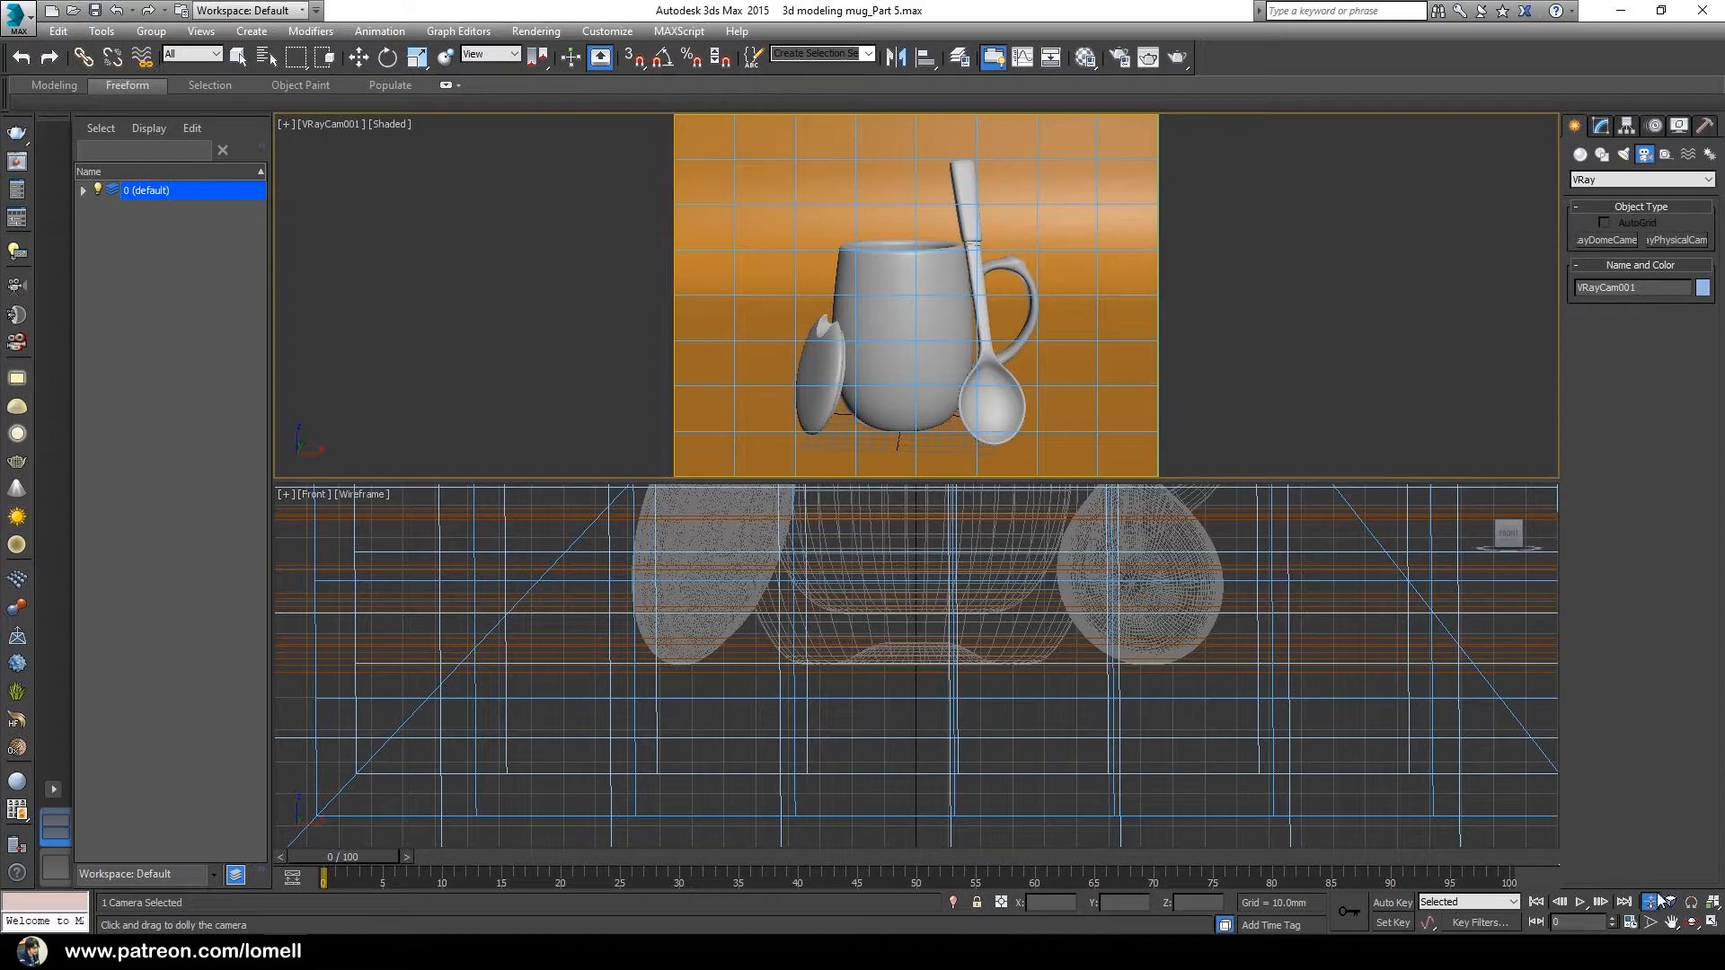
left_click(1693, 923)
left_click_drag(972, 380, 995, 343)
left_click(1671, 922)
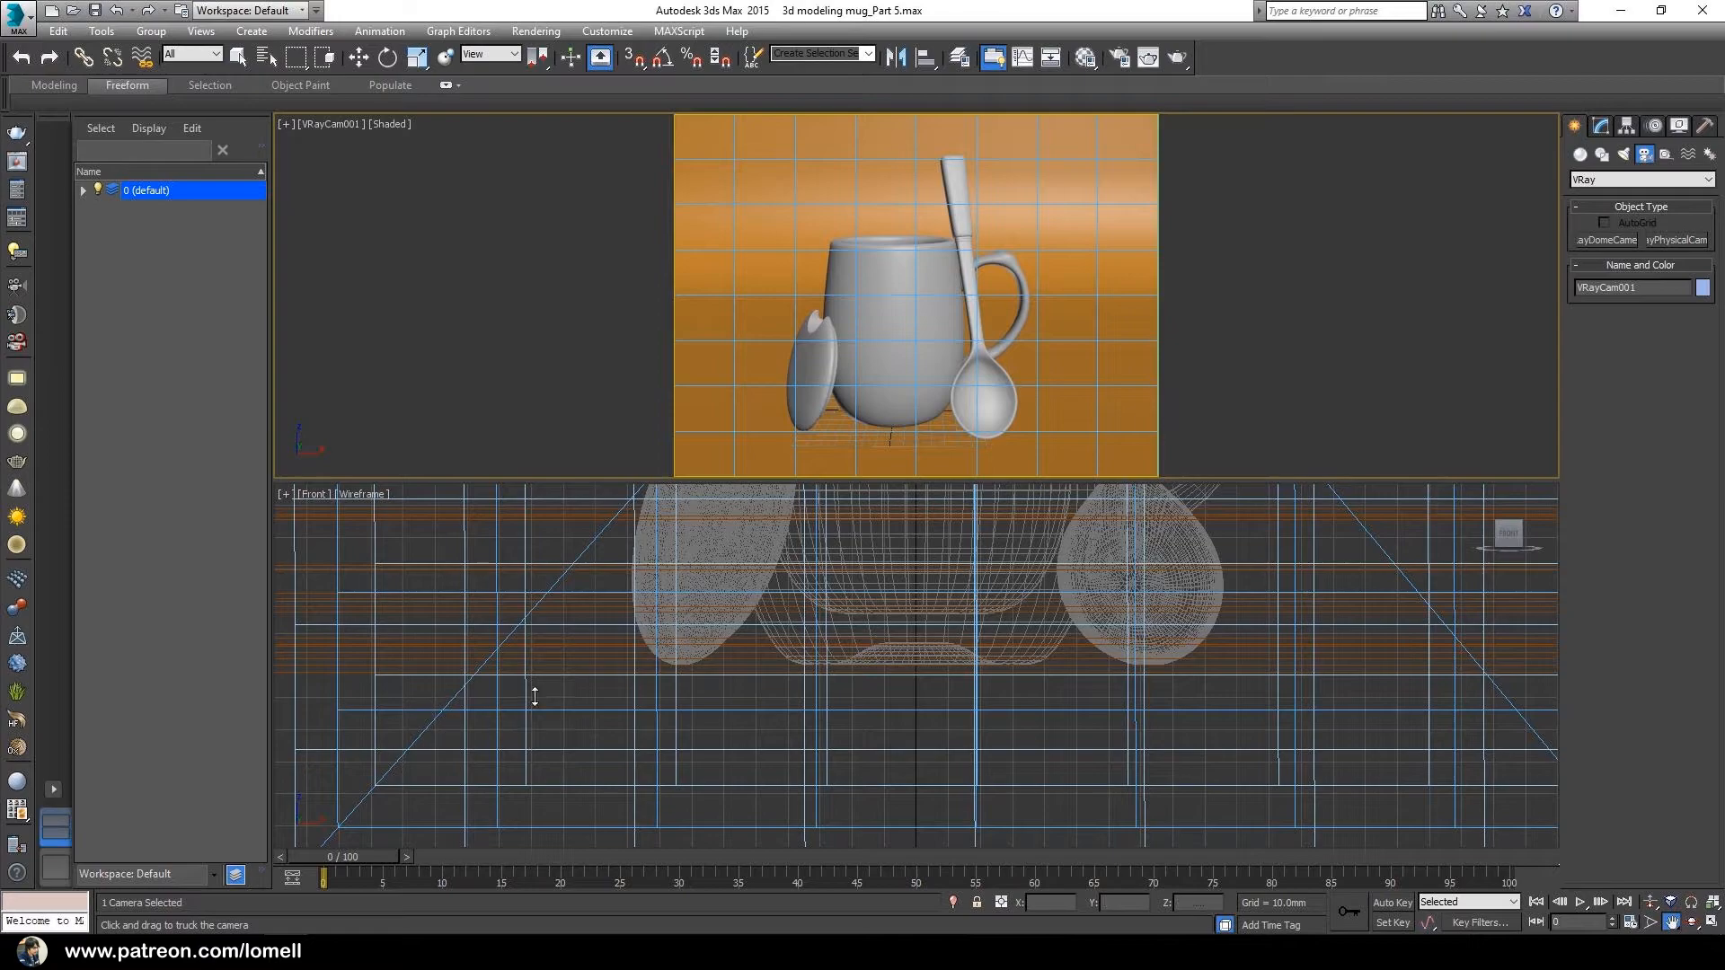
Step: Turn the Front viewport into a Shaded Perspective view showing the whole backdrop and the camera at an angle
right_click(849, 649)
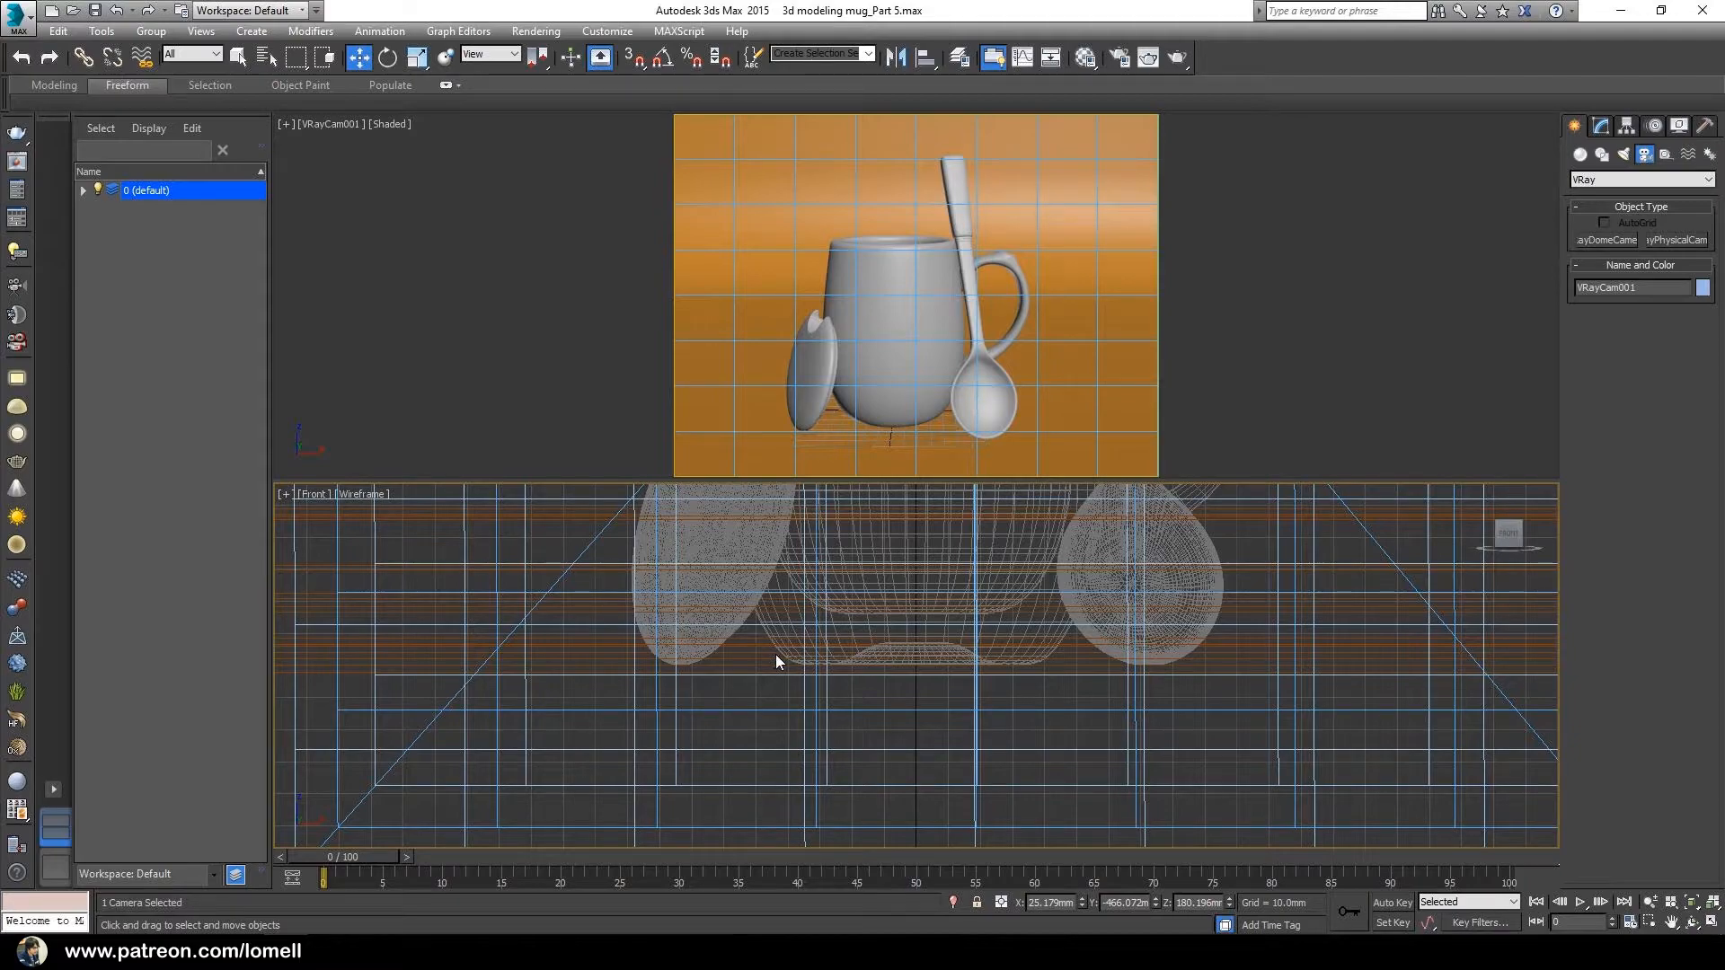
key("p")
key("F3")
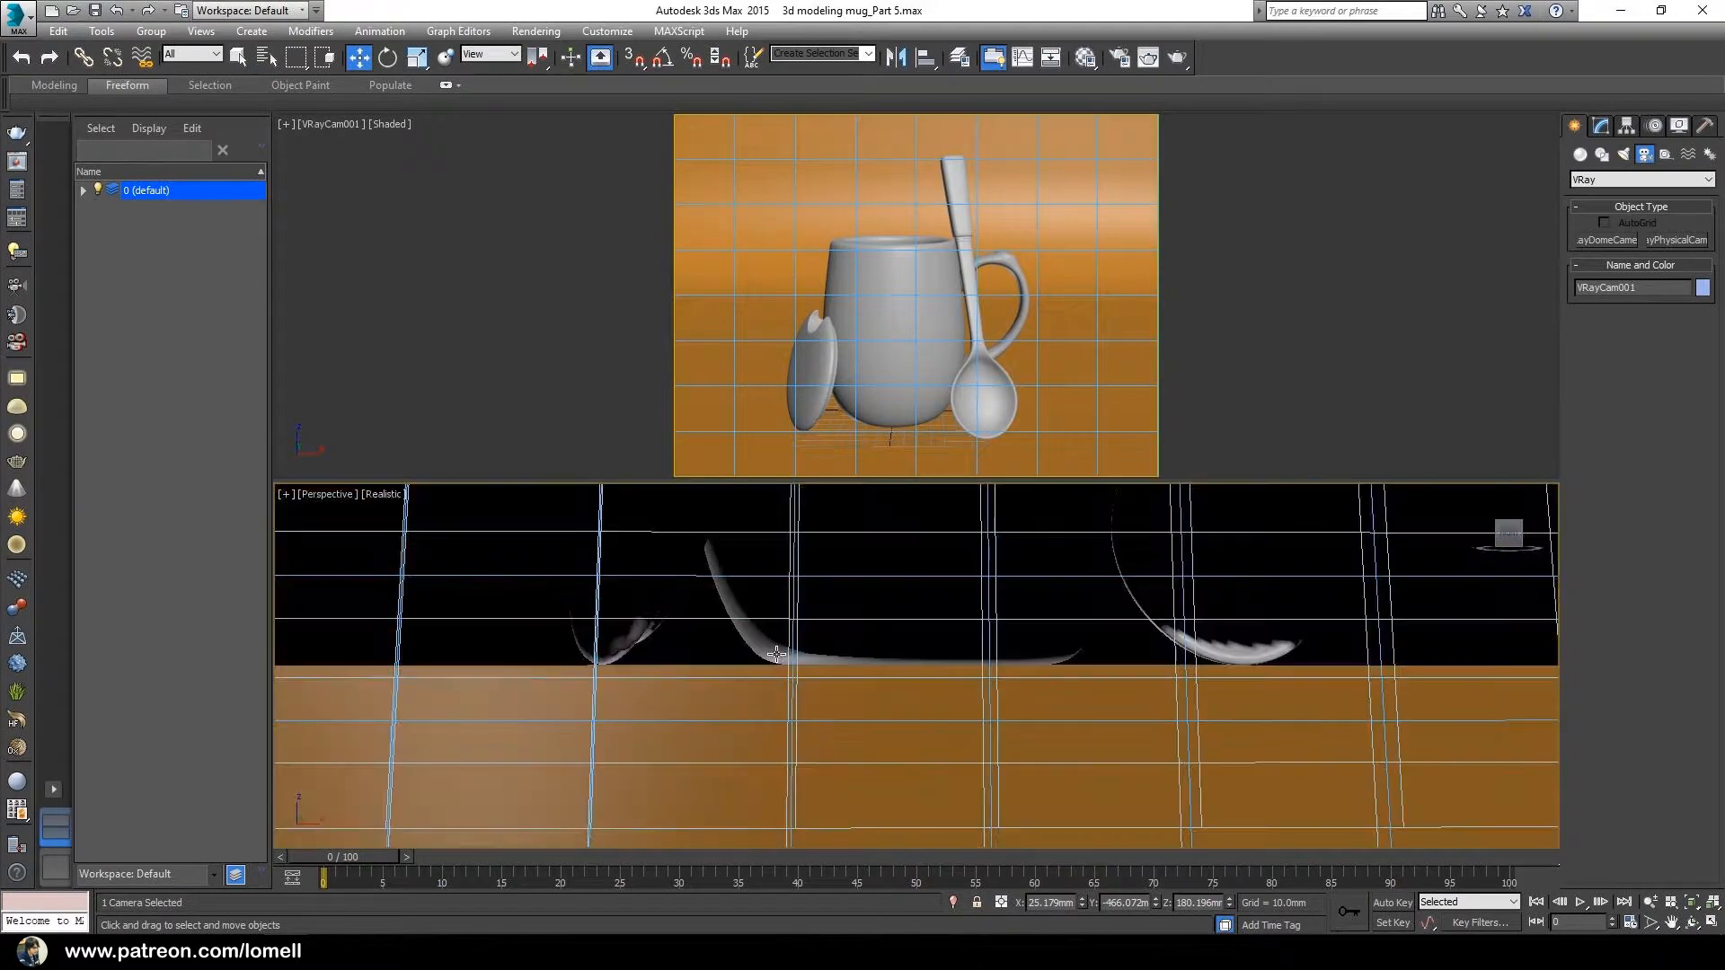
left_click(378, 497)
left_click(393, 535)
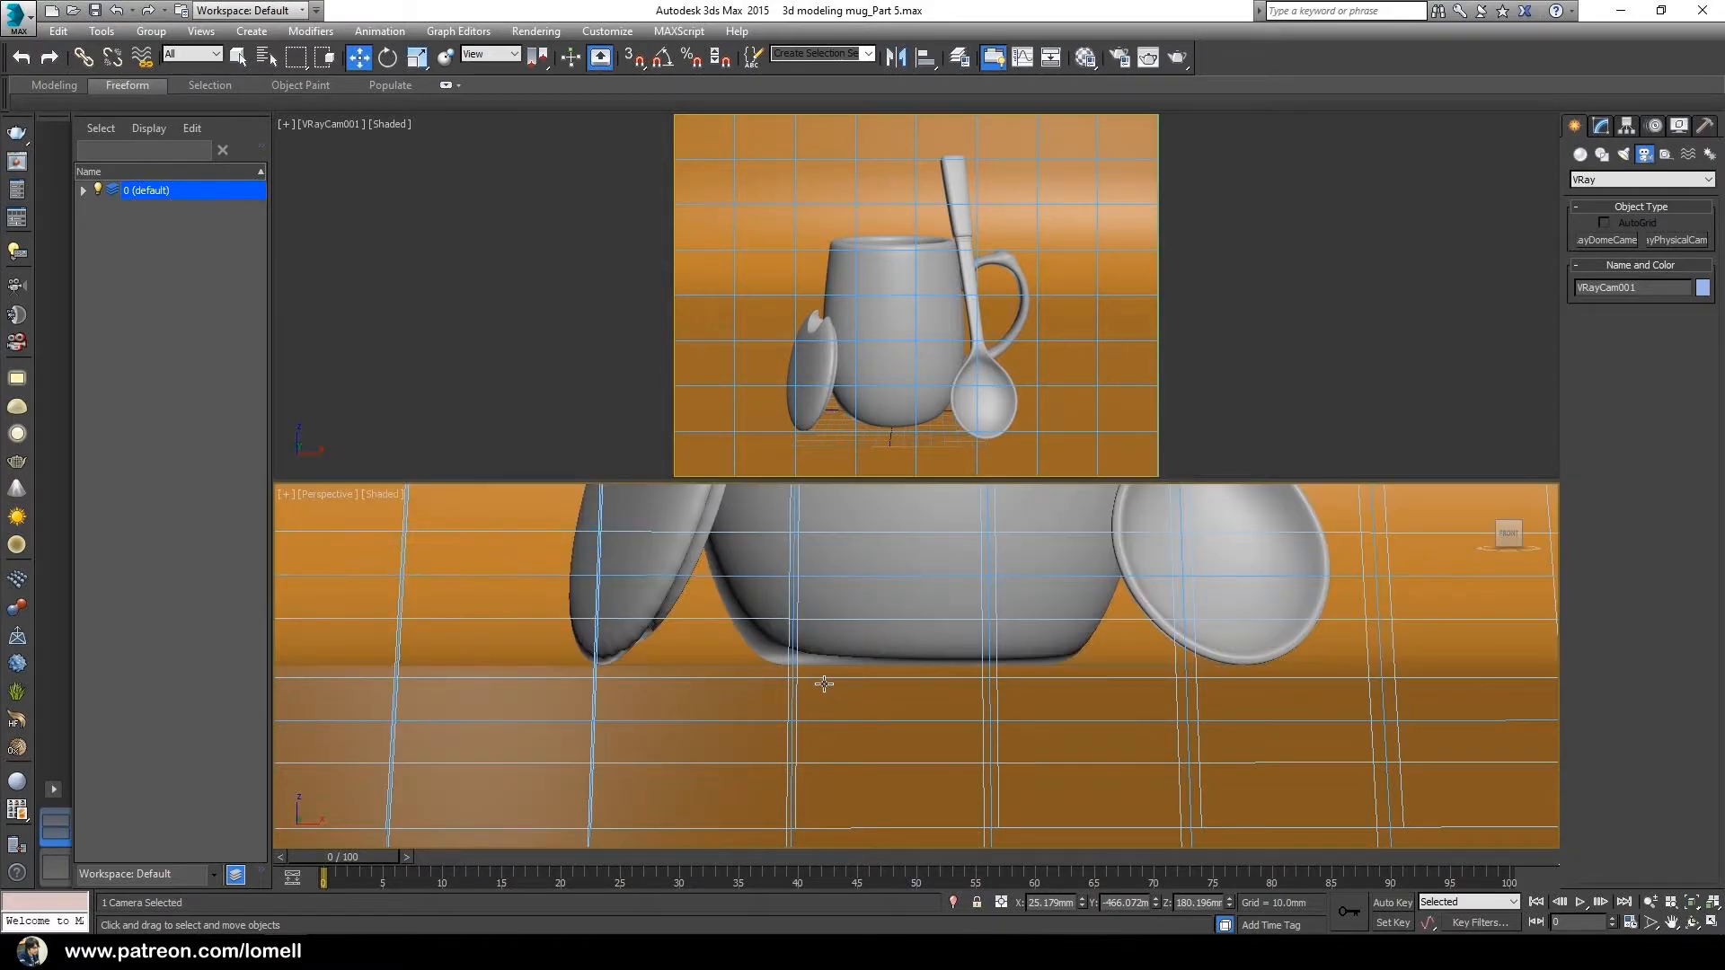
scroll(787, 656, "down", 5)
scroll(781, 652, "down", 4)
middle_click_drag(724, 697, 973, 732, "alt")
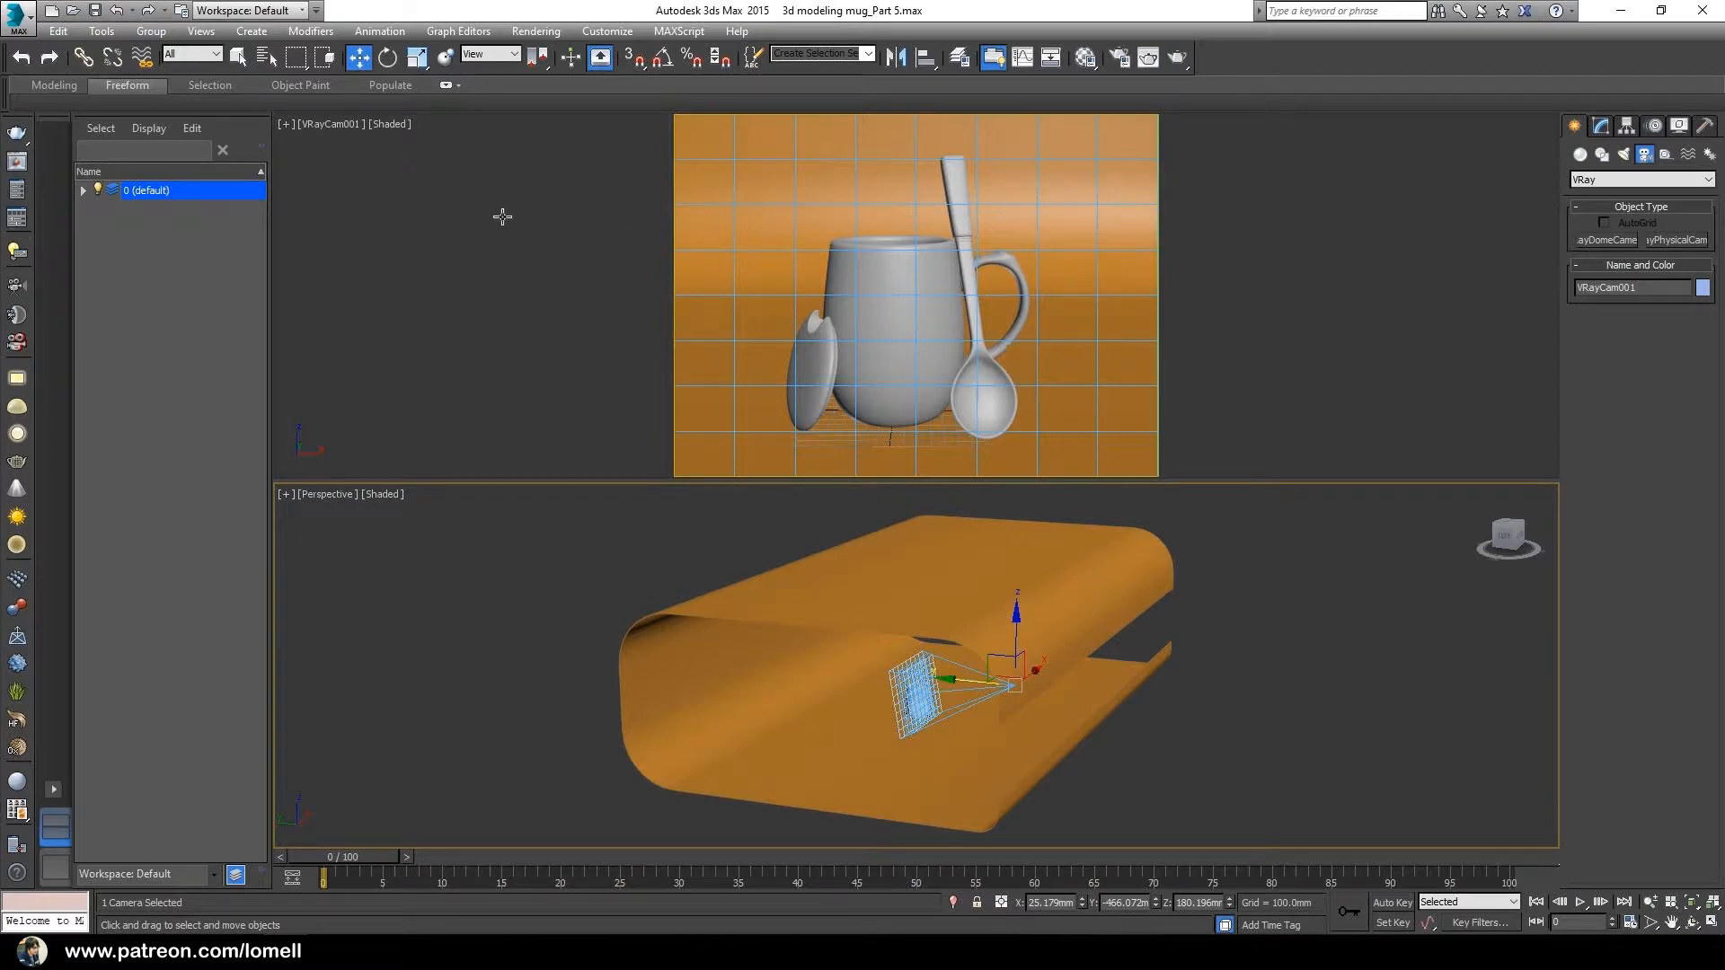
mouse_move(862, 697)
middle_mouse_down()
mouse_move(974, 688)
mouse_move(871, 695)
middle_mouse_up()
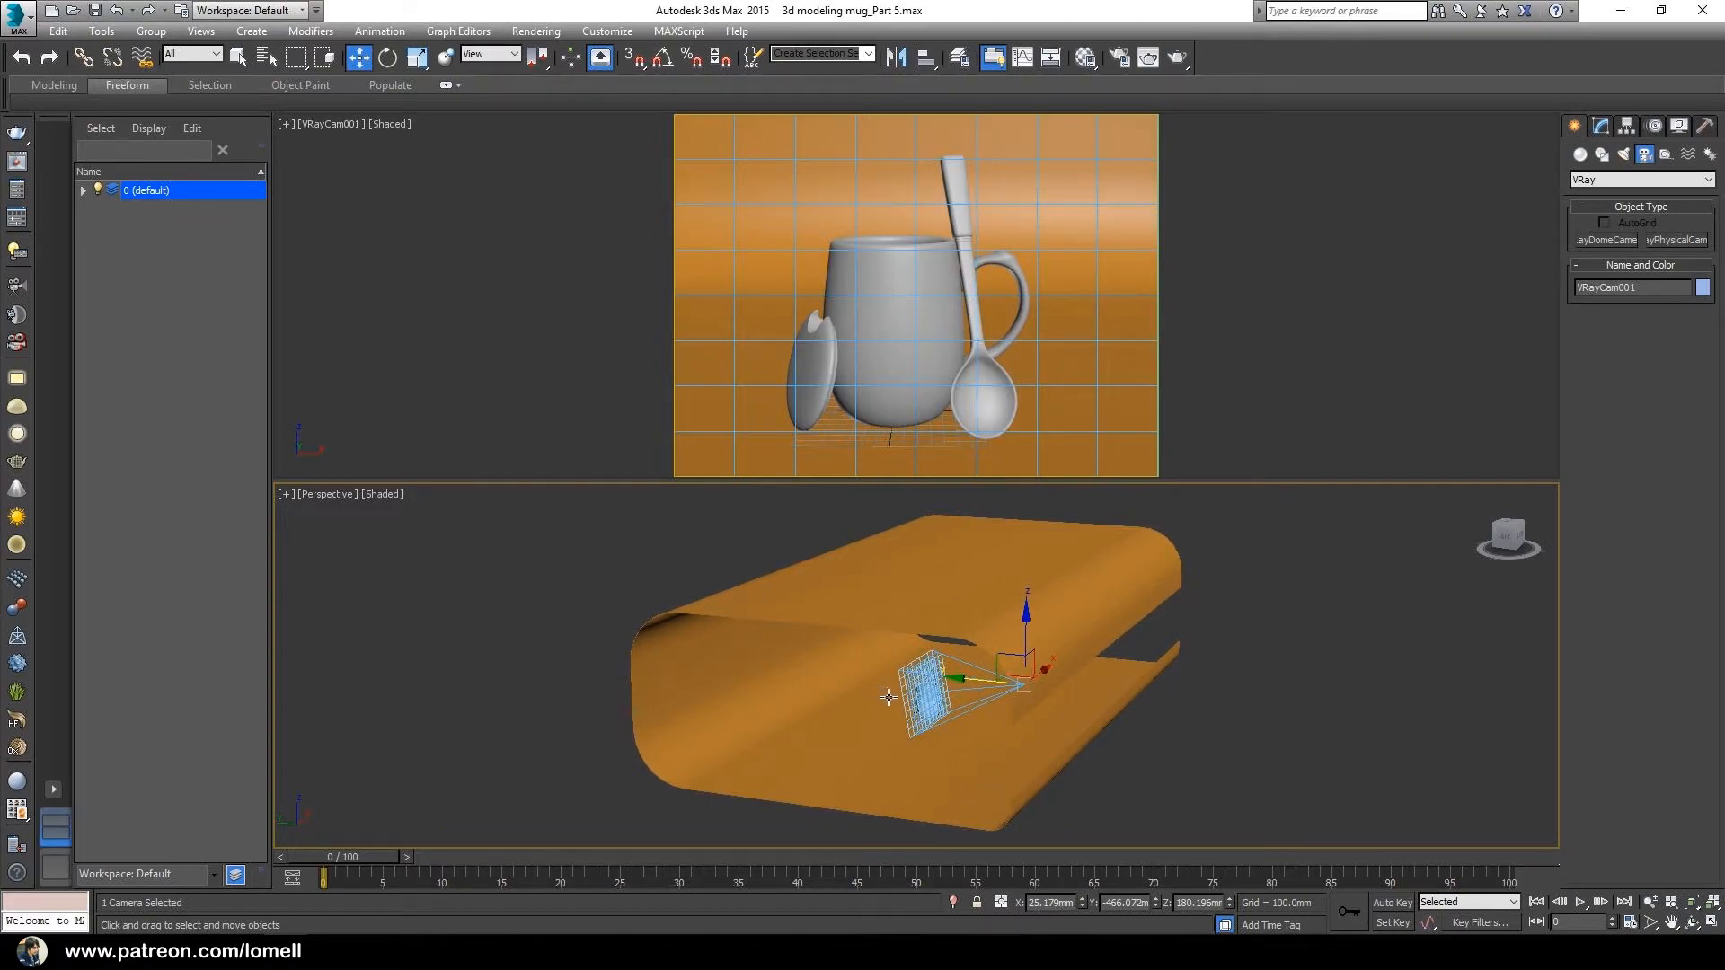
Step: Test-render the Perspective view with V-Ray and move the message and frame buffer windows clear of the camera viewport
left_click(13, 135)
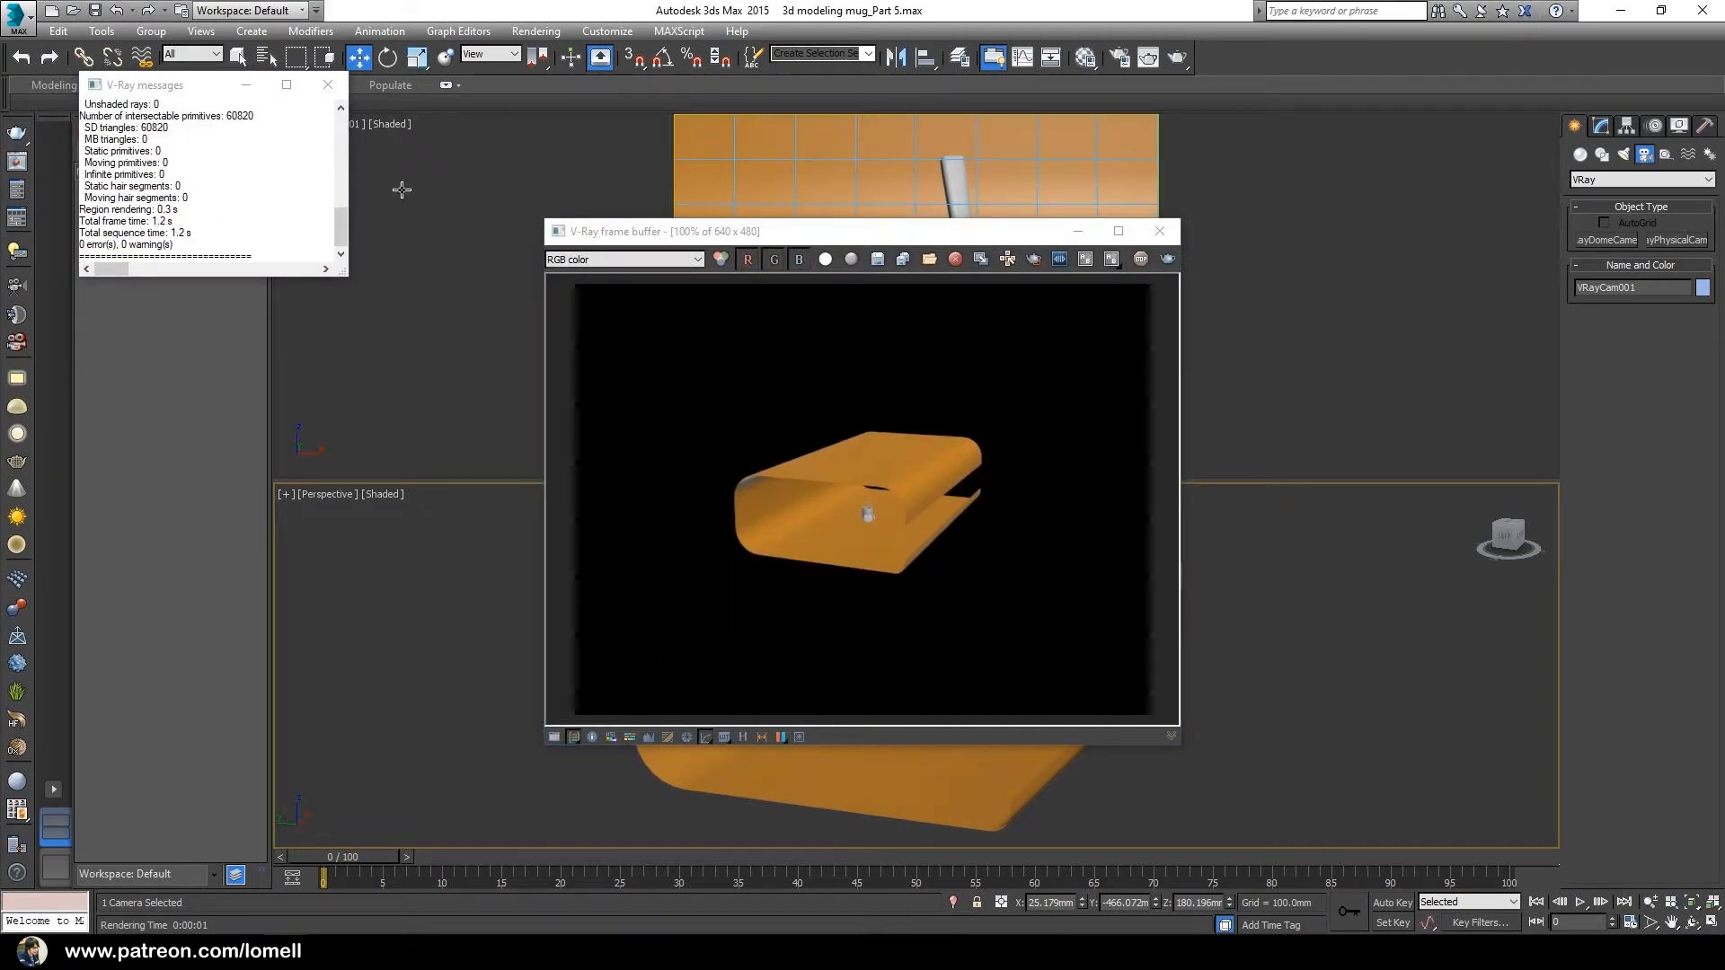
left_click_drag(739, 239, 709, 312)
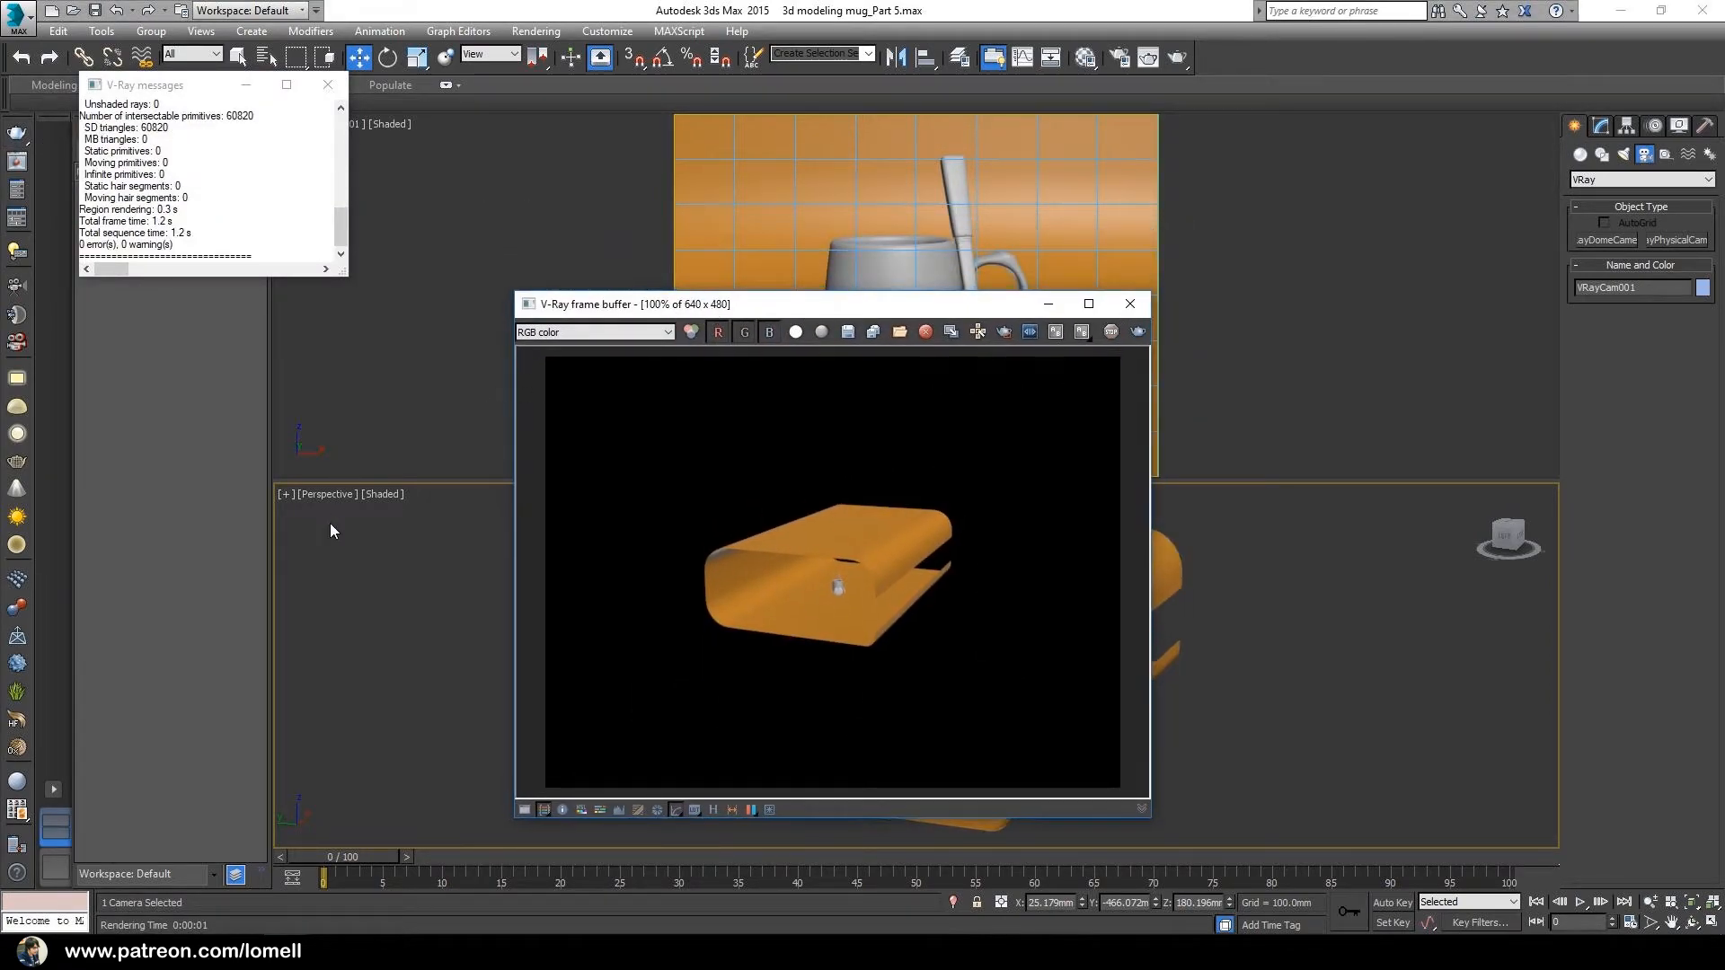
left_click_drag(203, 94, 139, 734)
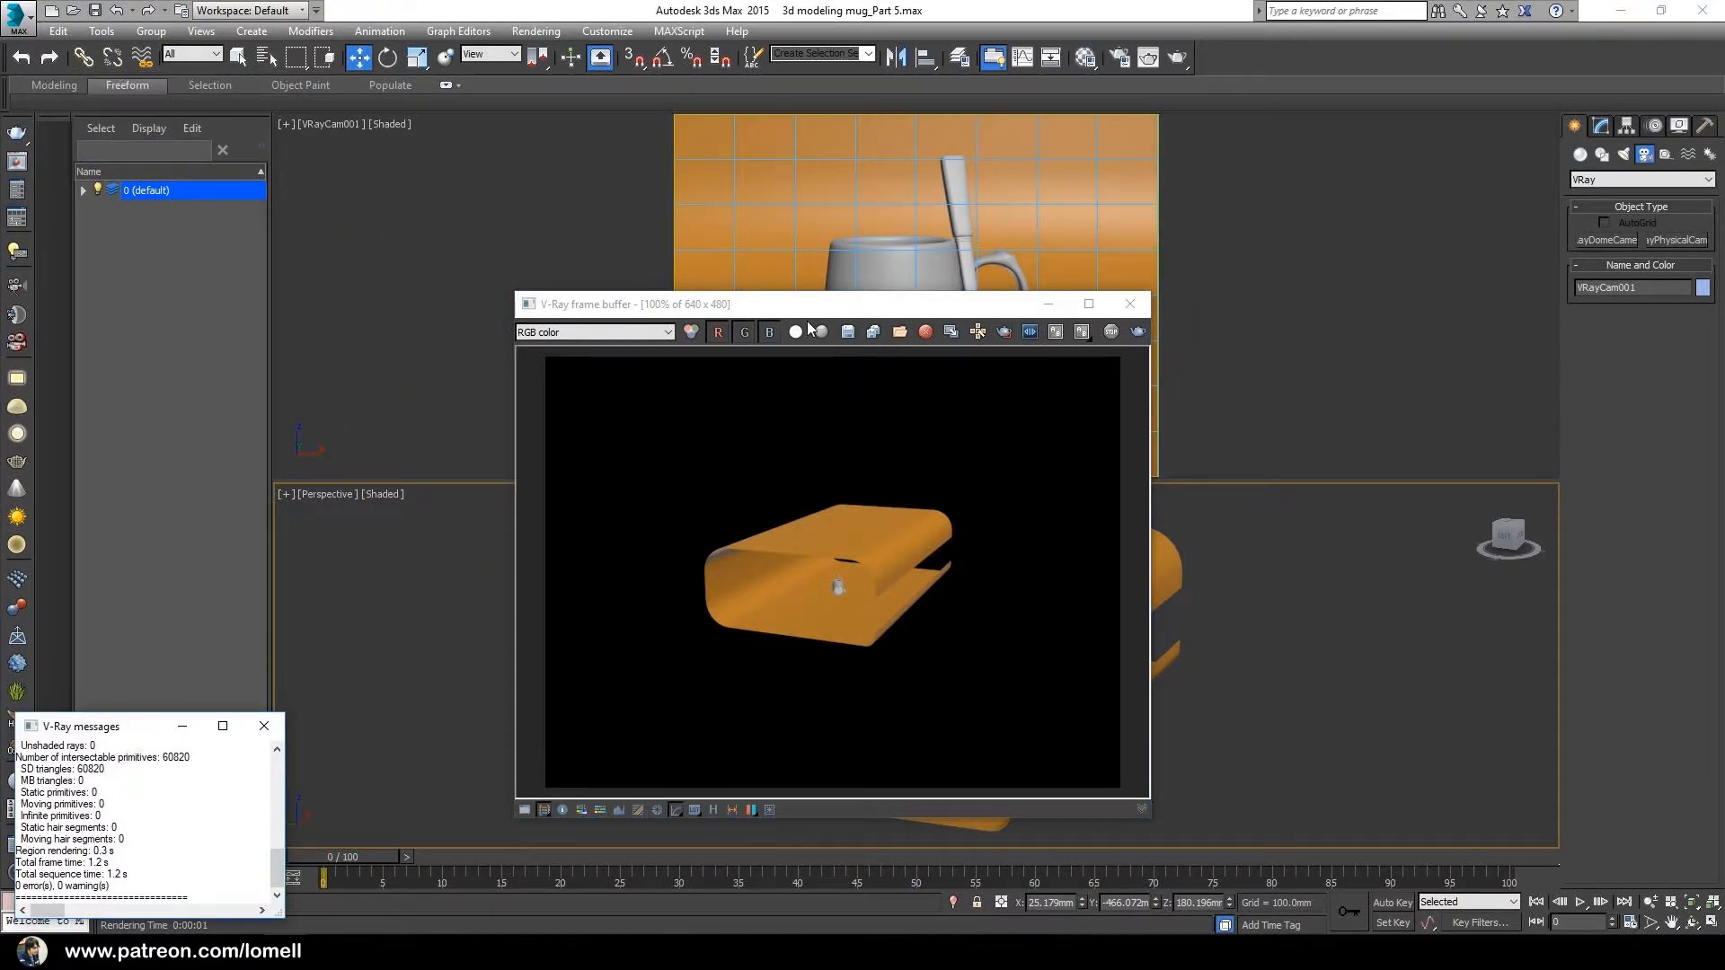
left_click_drag(806, 310, 362, 314)
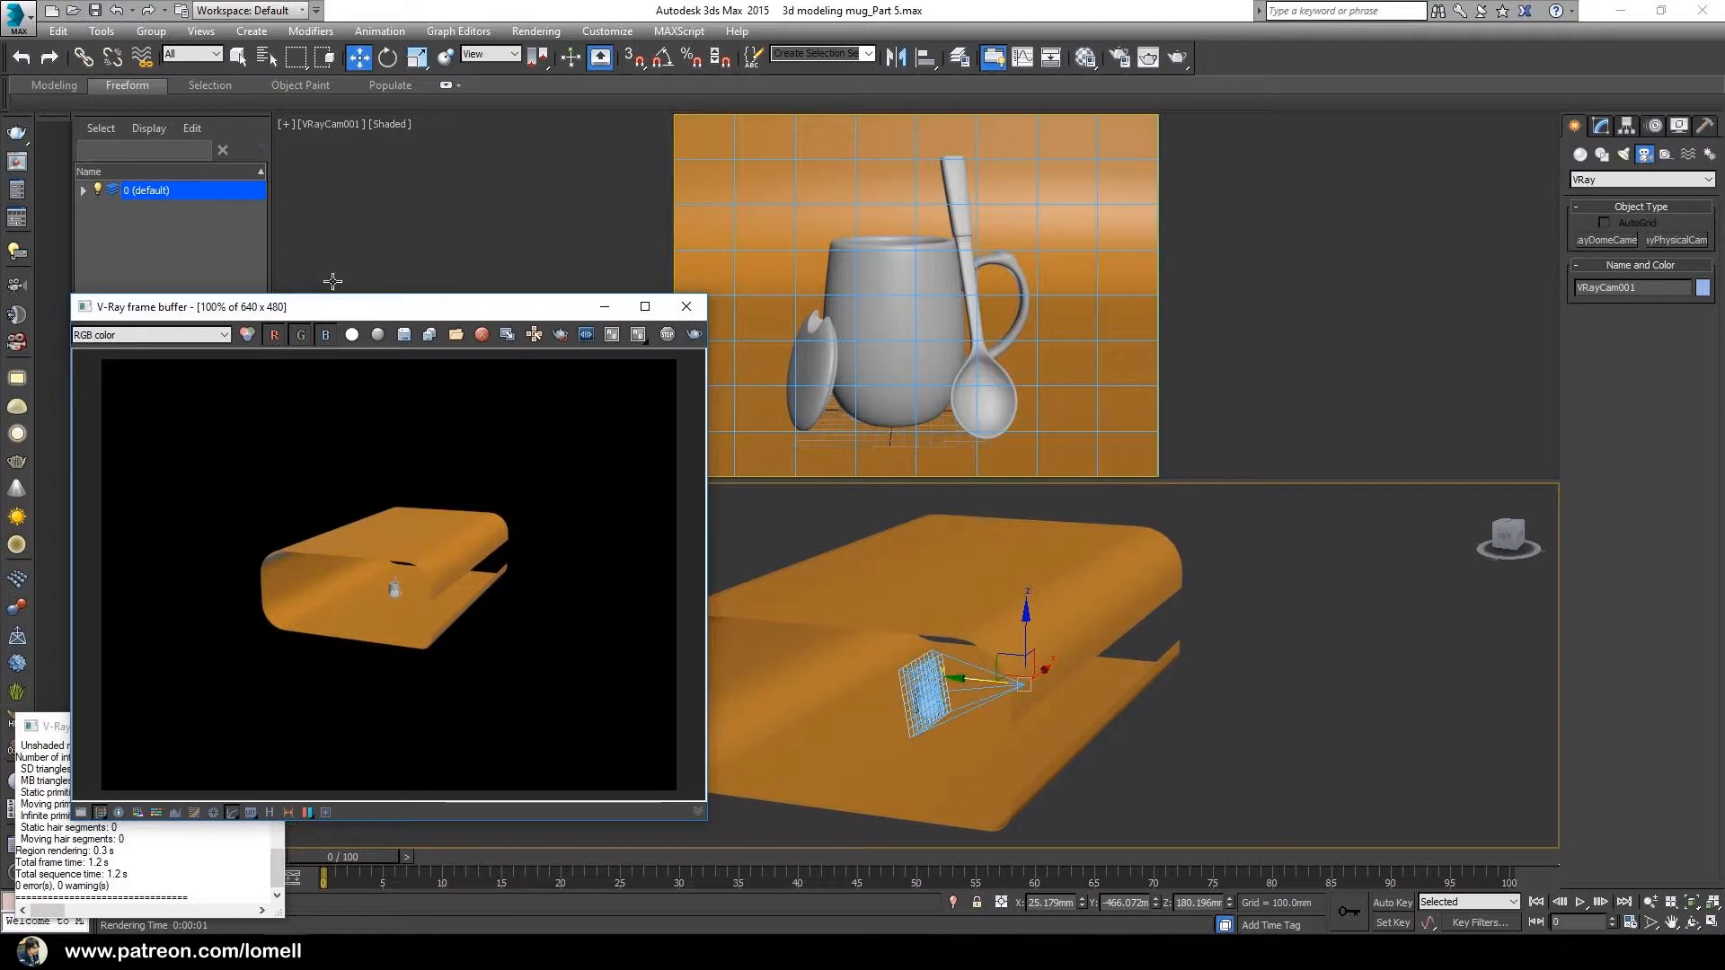
Step: Set the view to render to VRayCam001 in Render Setup, lock it, and render the camera view
left_click(1114, 63)
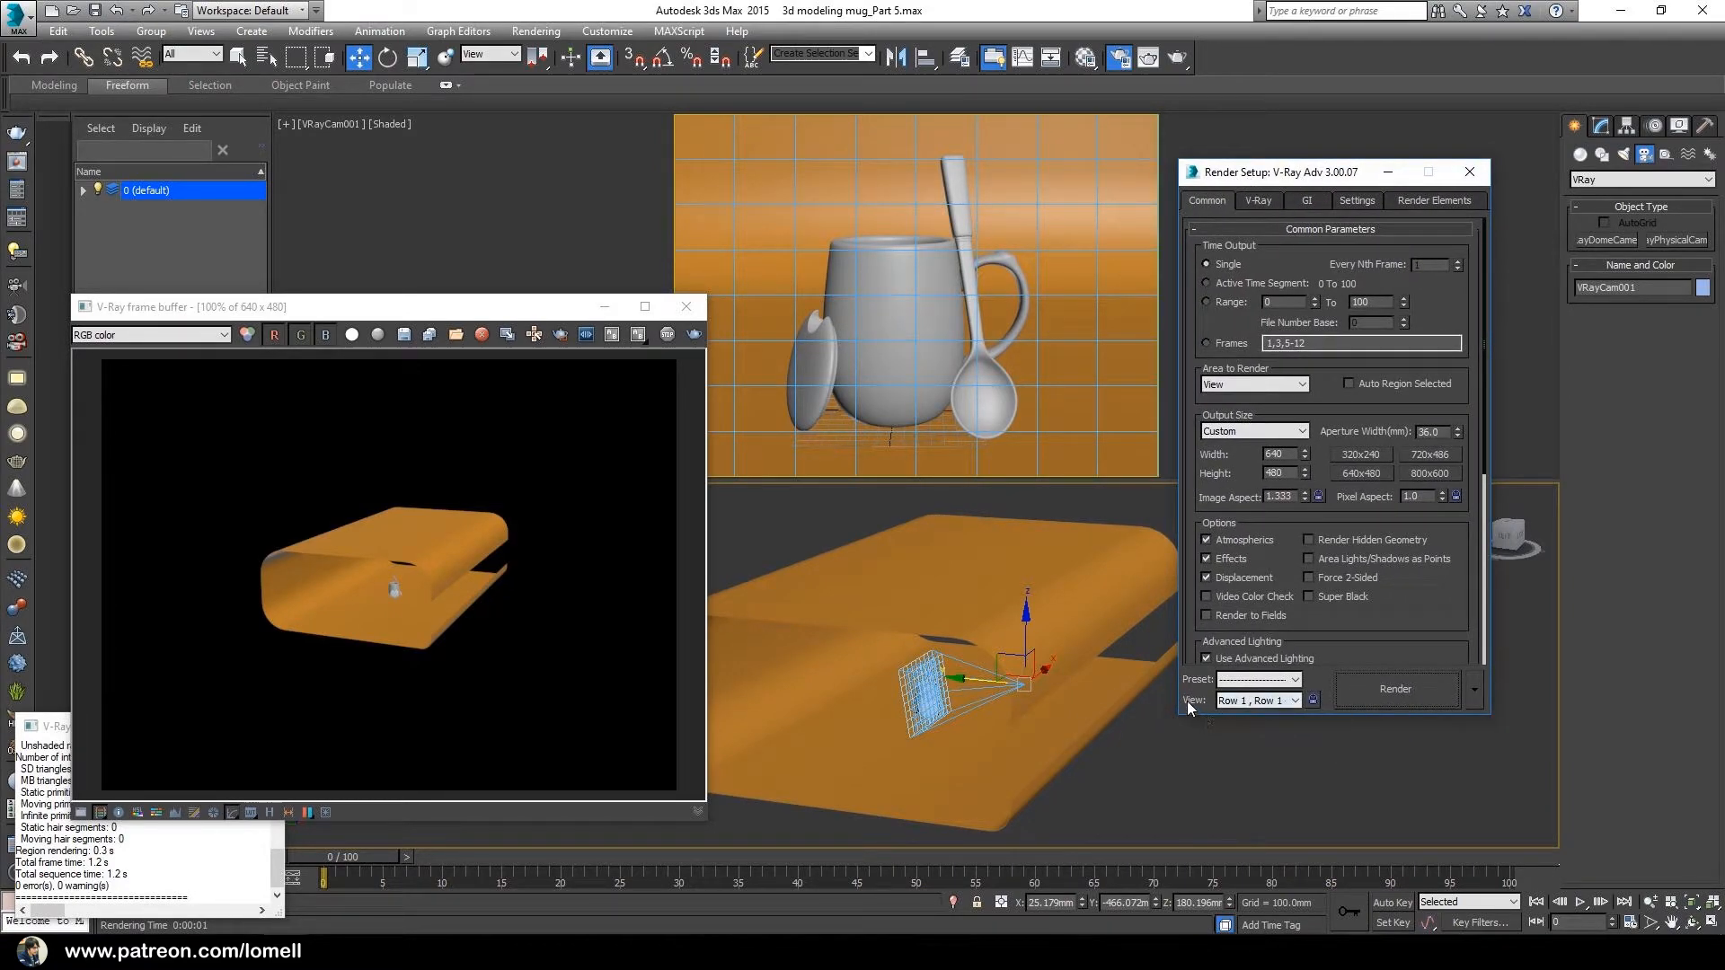
left_click(1296, 700)
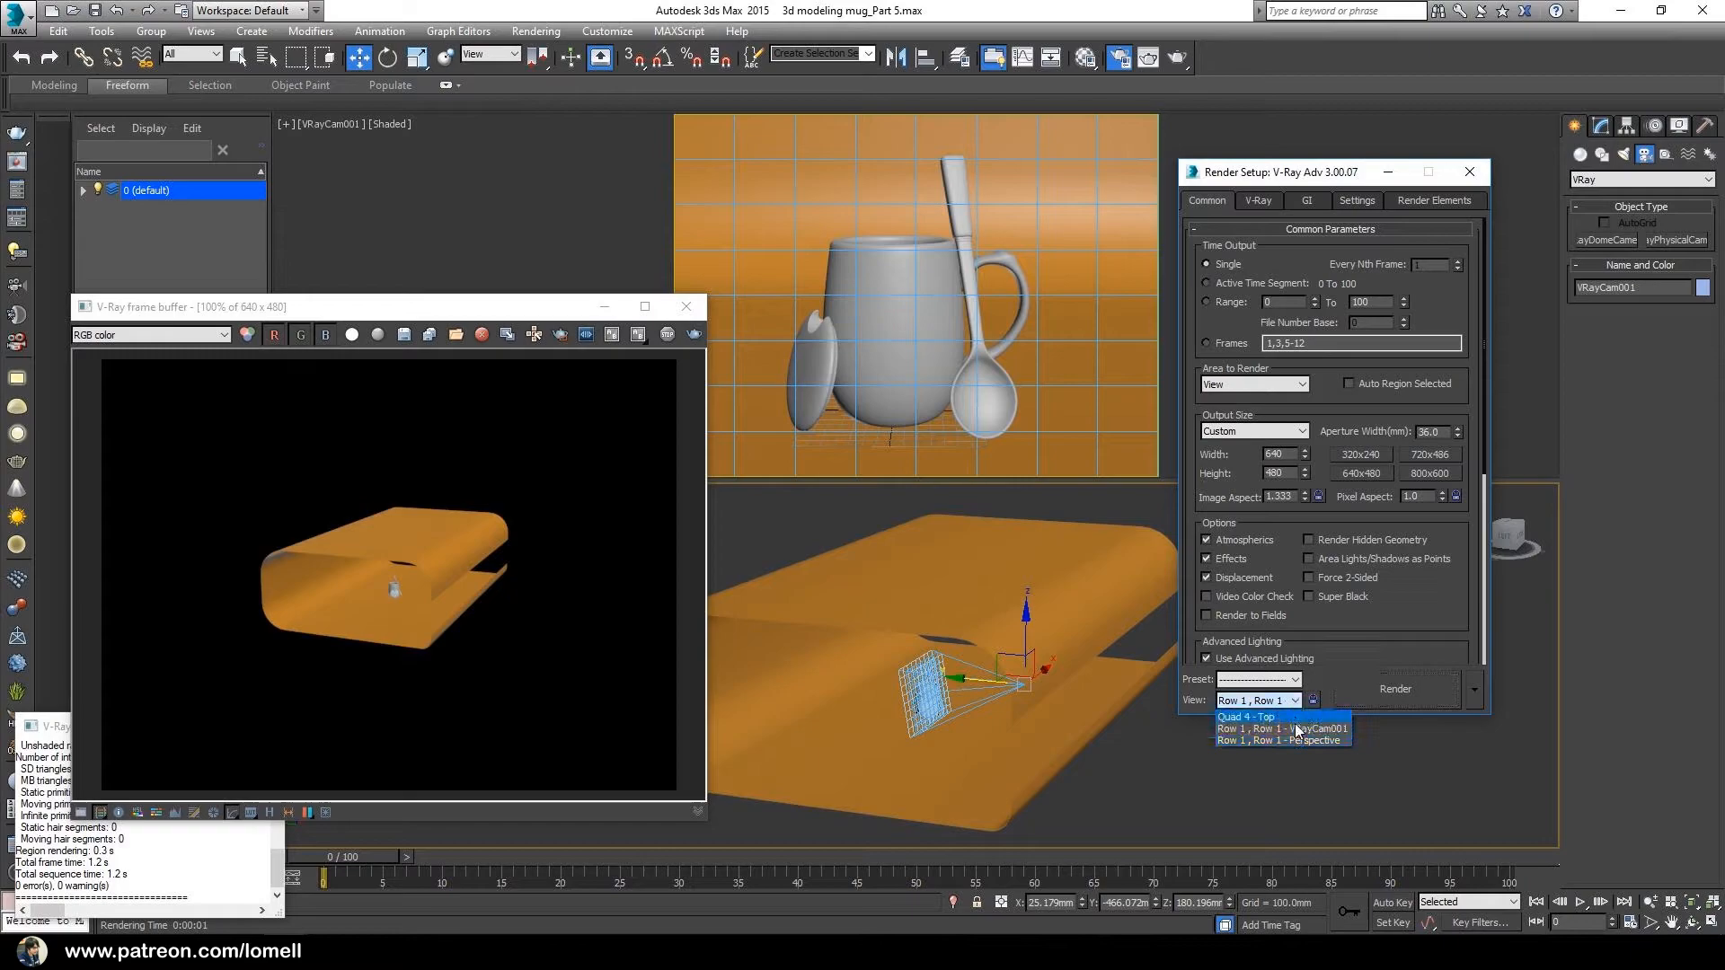
left_click(1307, 728)
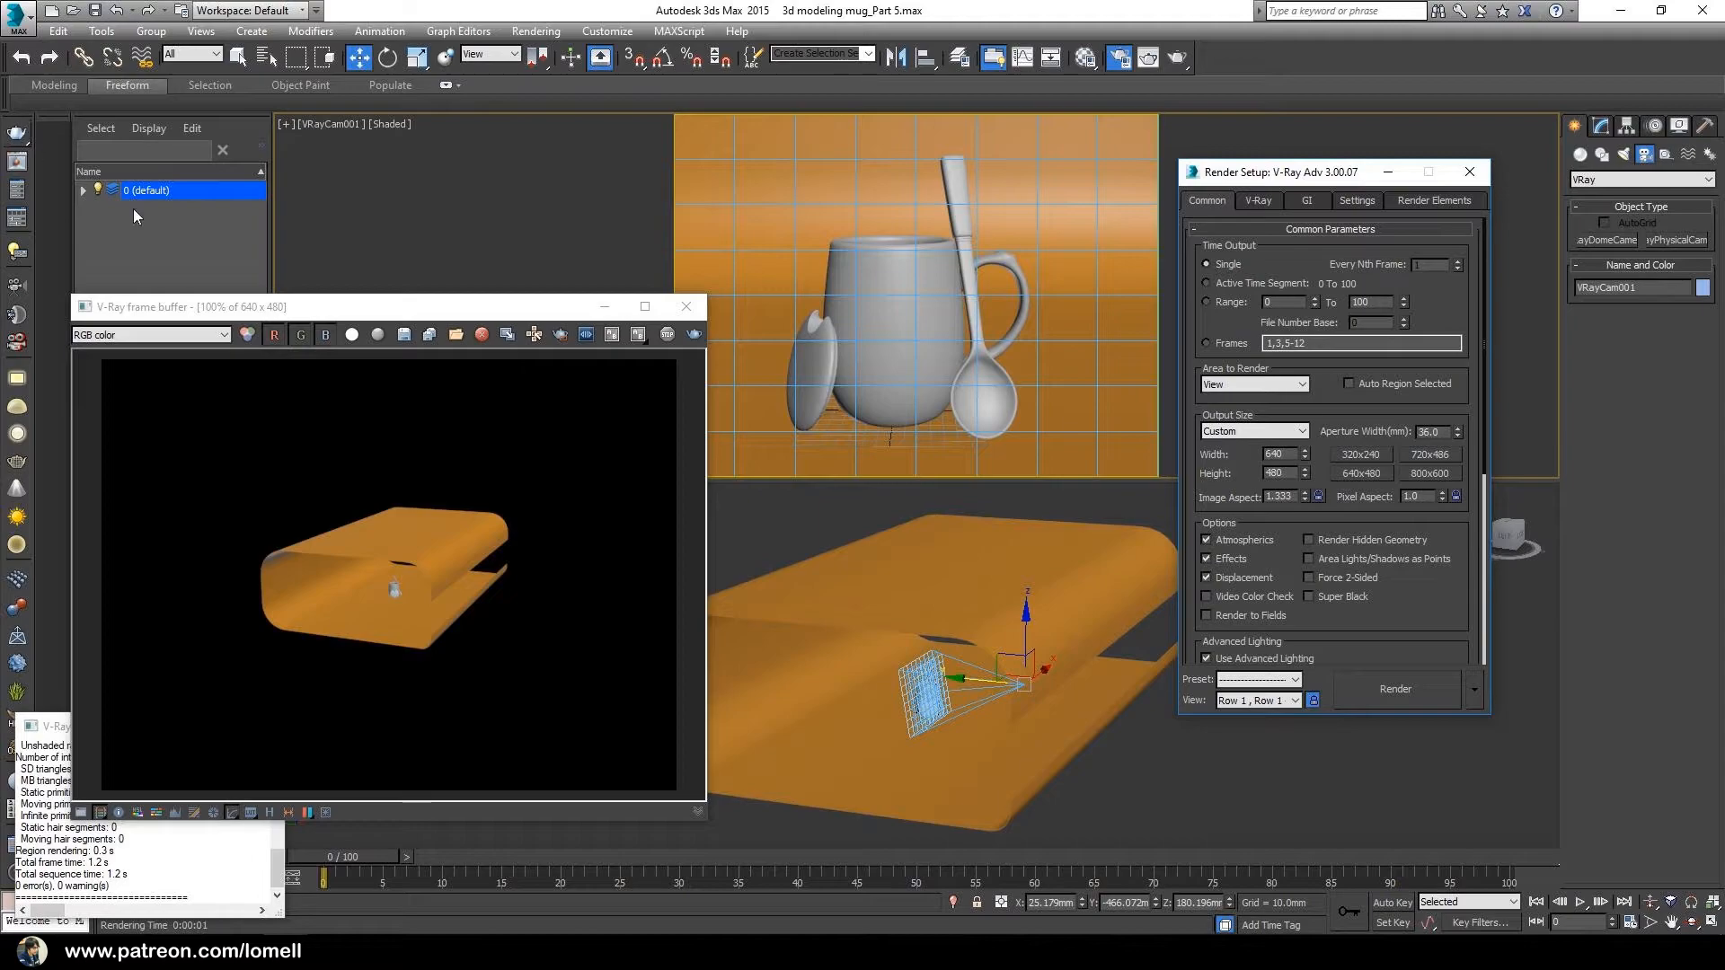
left_click(1423, 693)
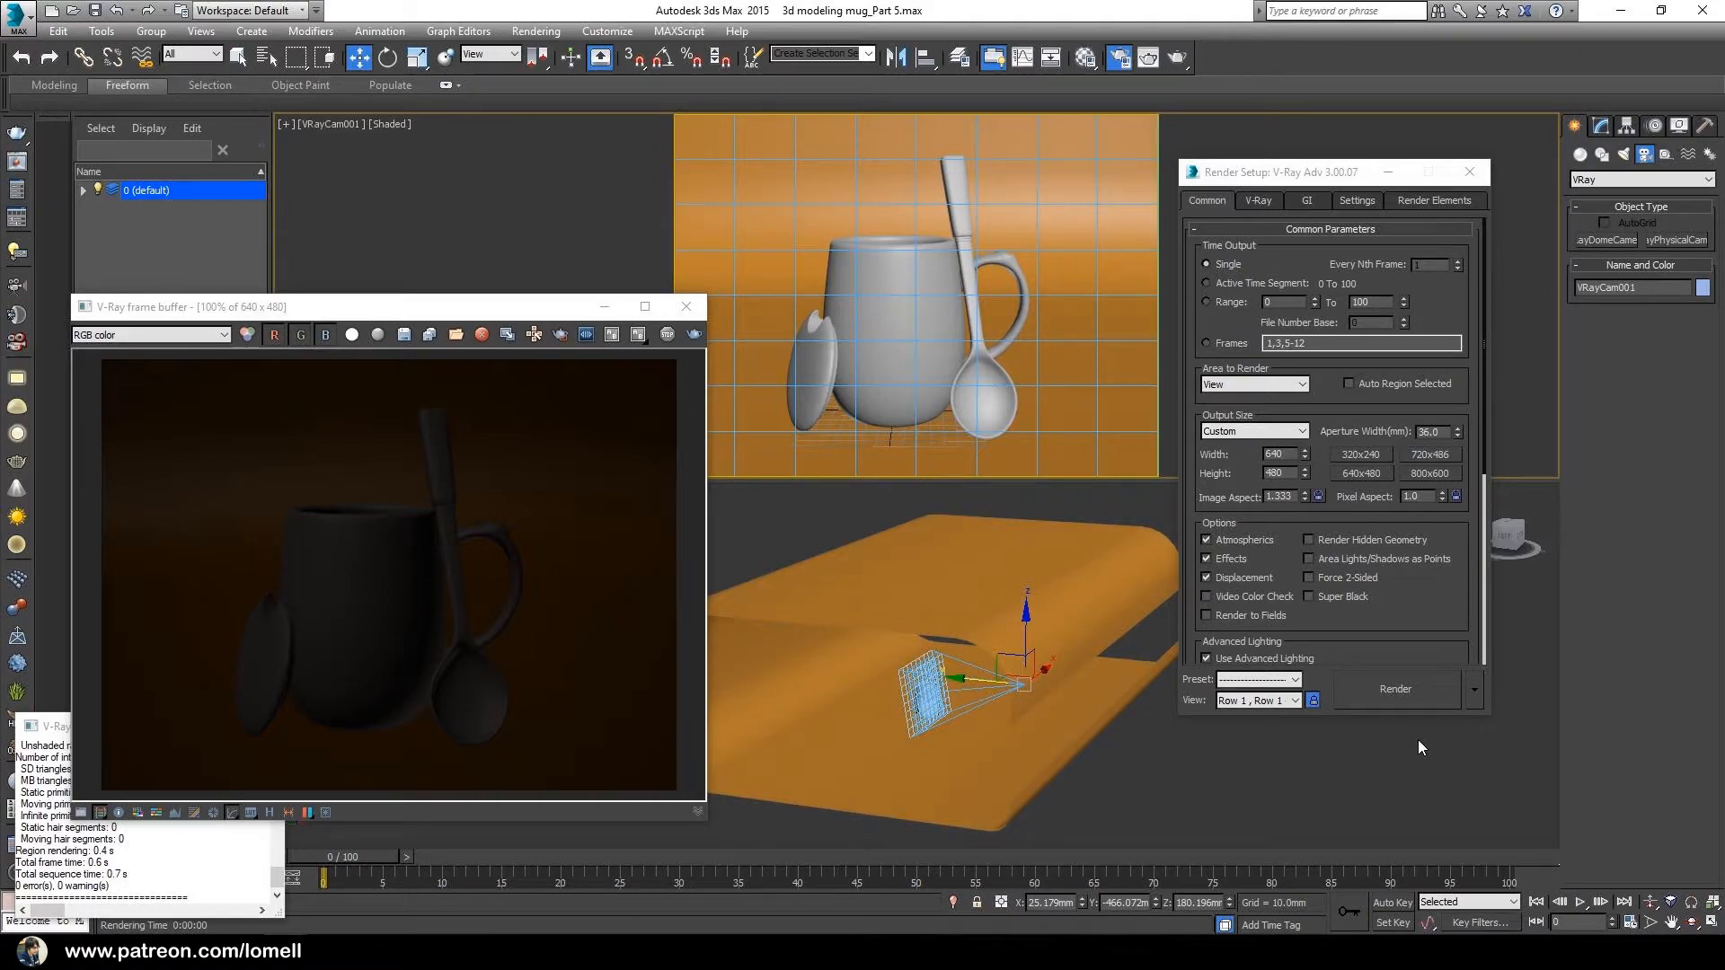
left_click_drag(494, 312, 582, 286)
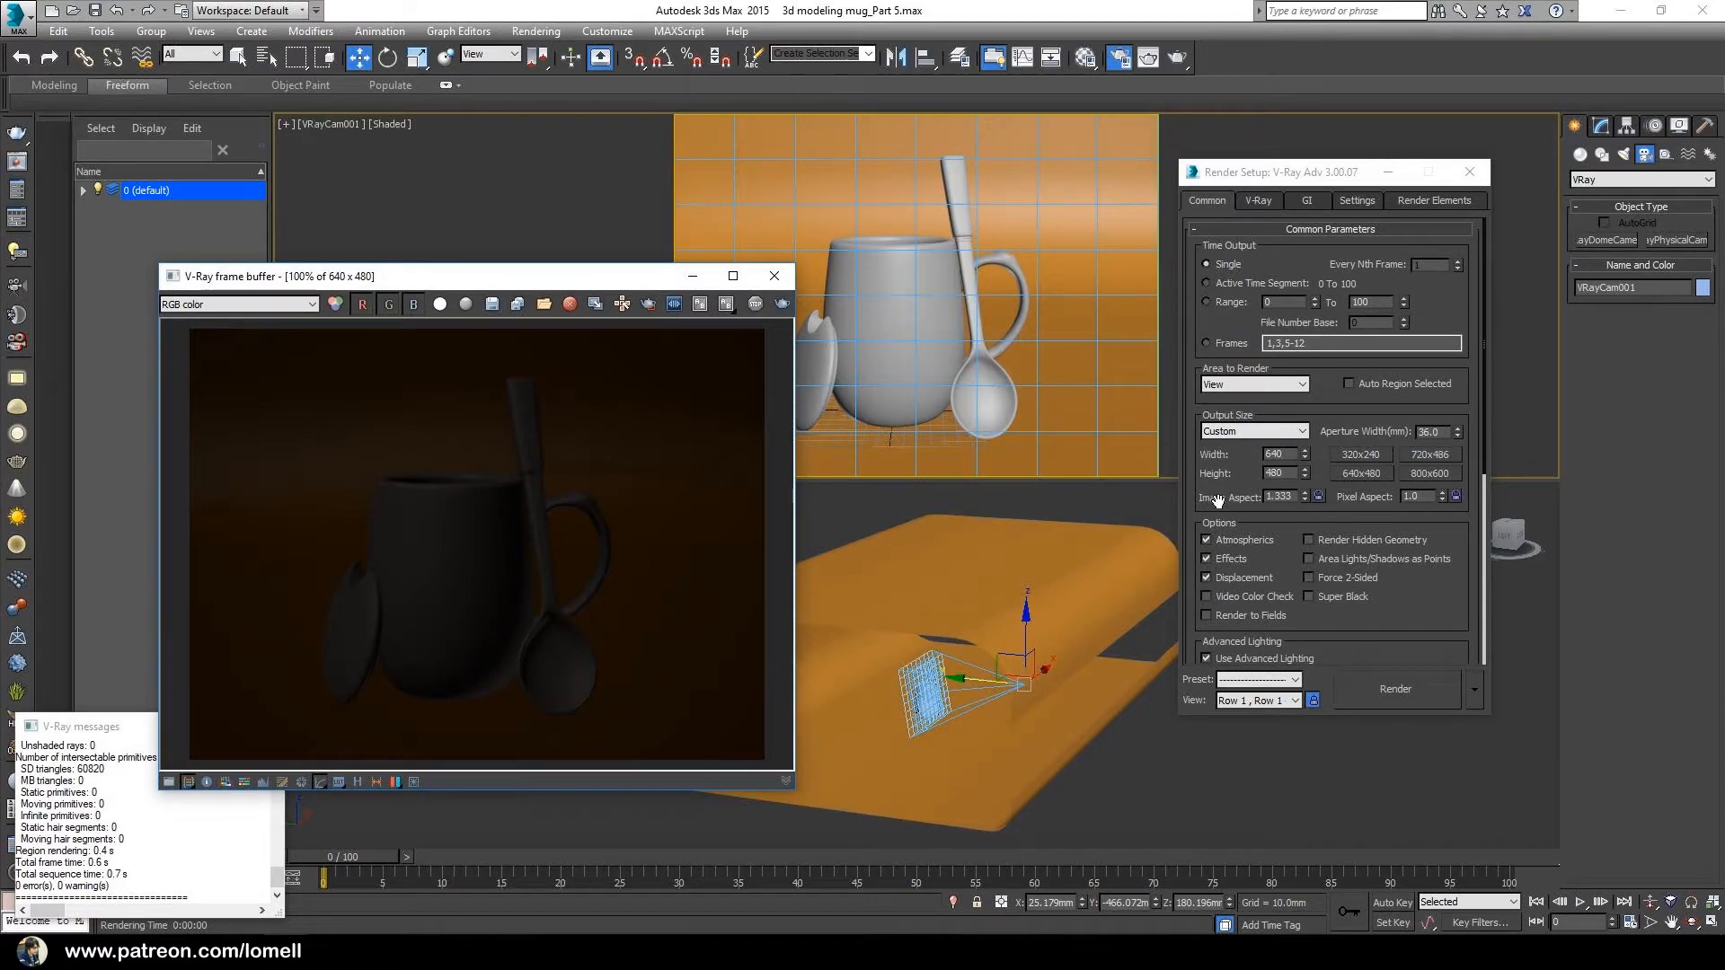
Step: Set the render output width to 1500 using the image aspect lock, and close Render Setup
left_click(1319, 496)
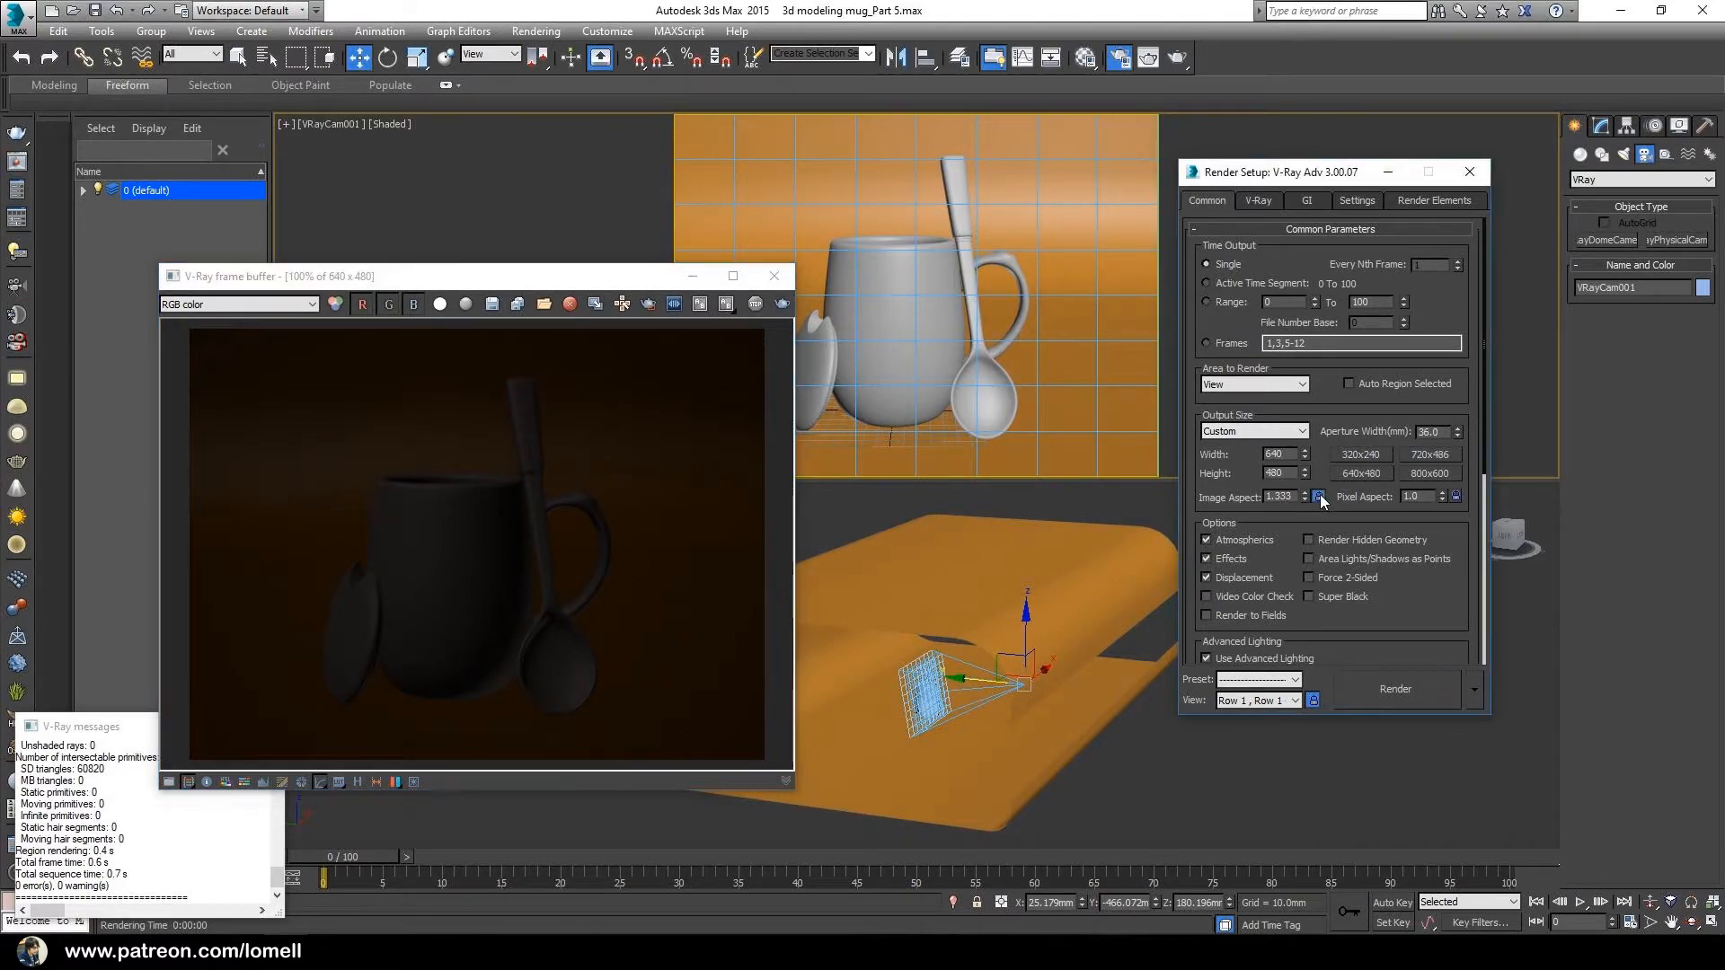
double_click(1291, 453)
type("1500")
key("Return")
left_click(1318, 496)
left_click(1468, 174)
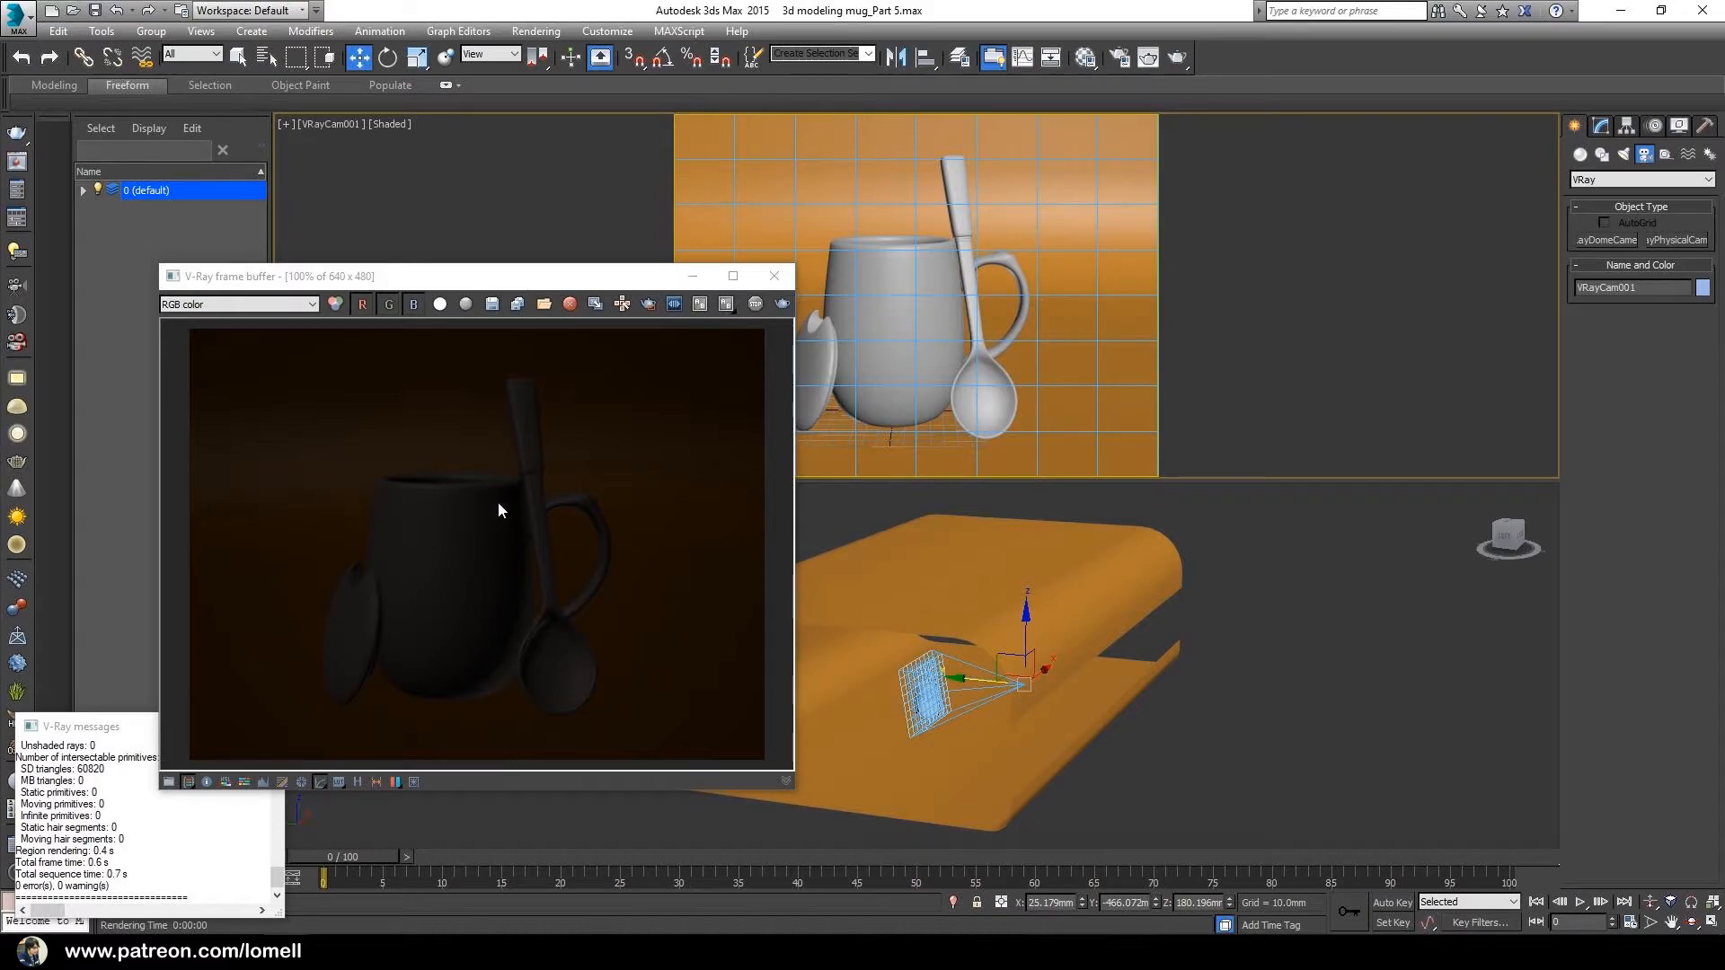
Step: Enable VRay Exposure Control in the environment settings and set its mode to From VRay camera
left_click(536, 31)
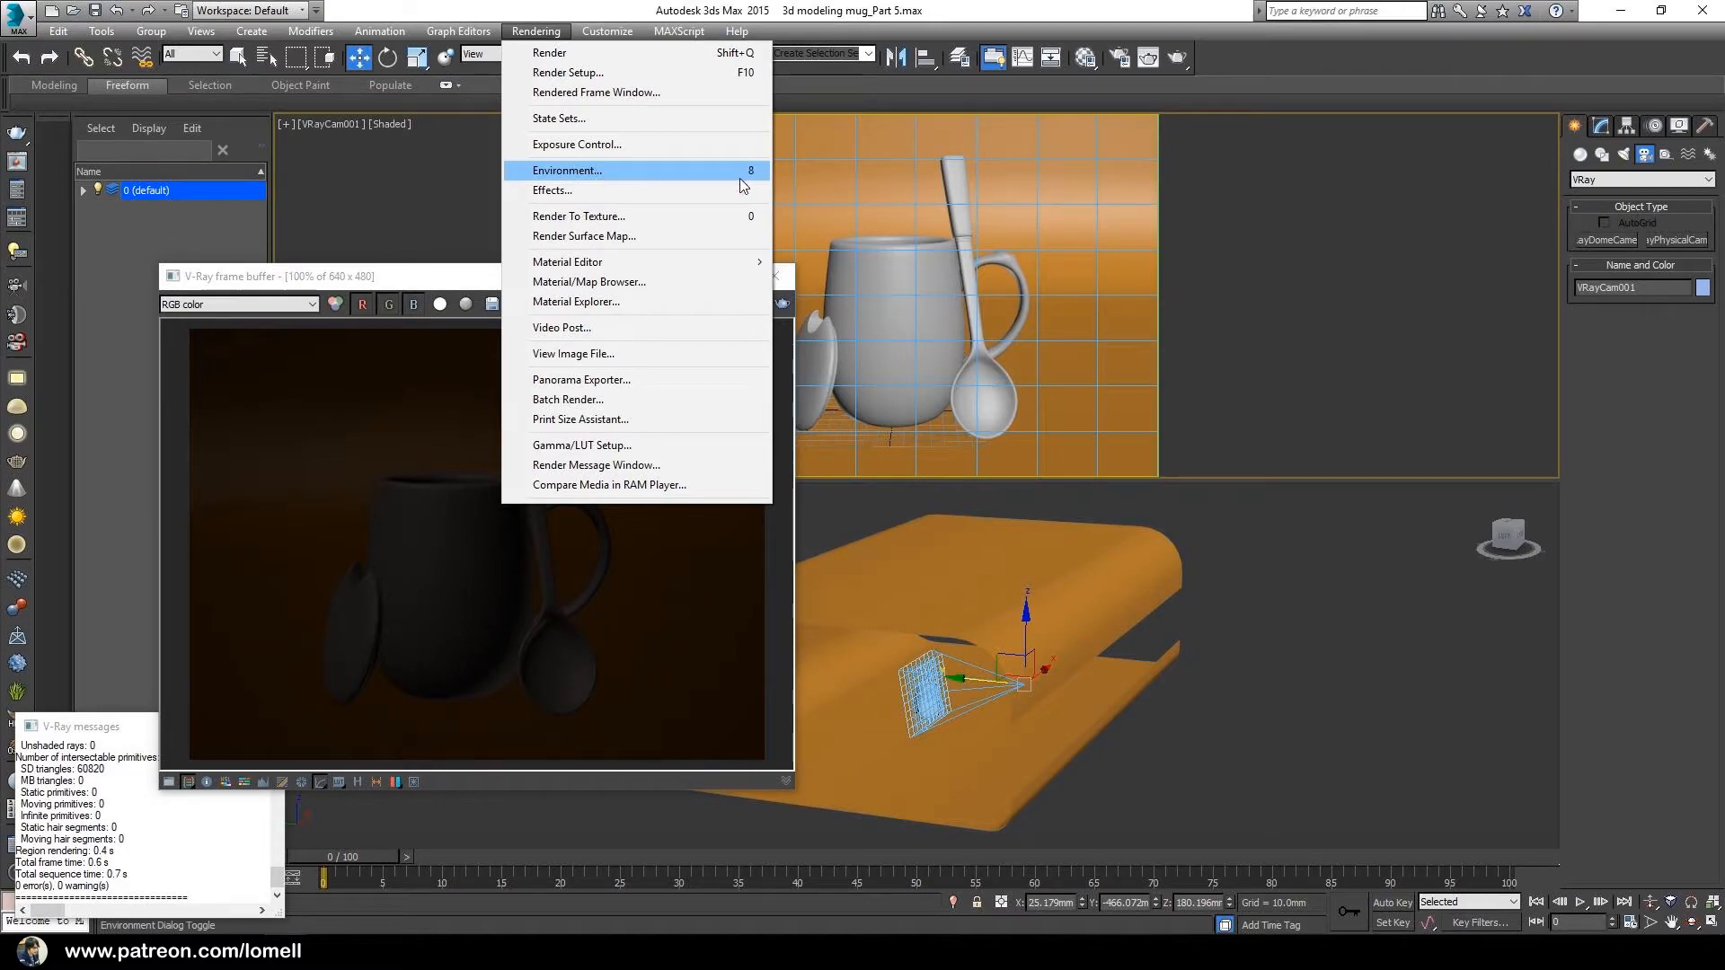
left_click(584, 172)
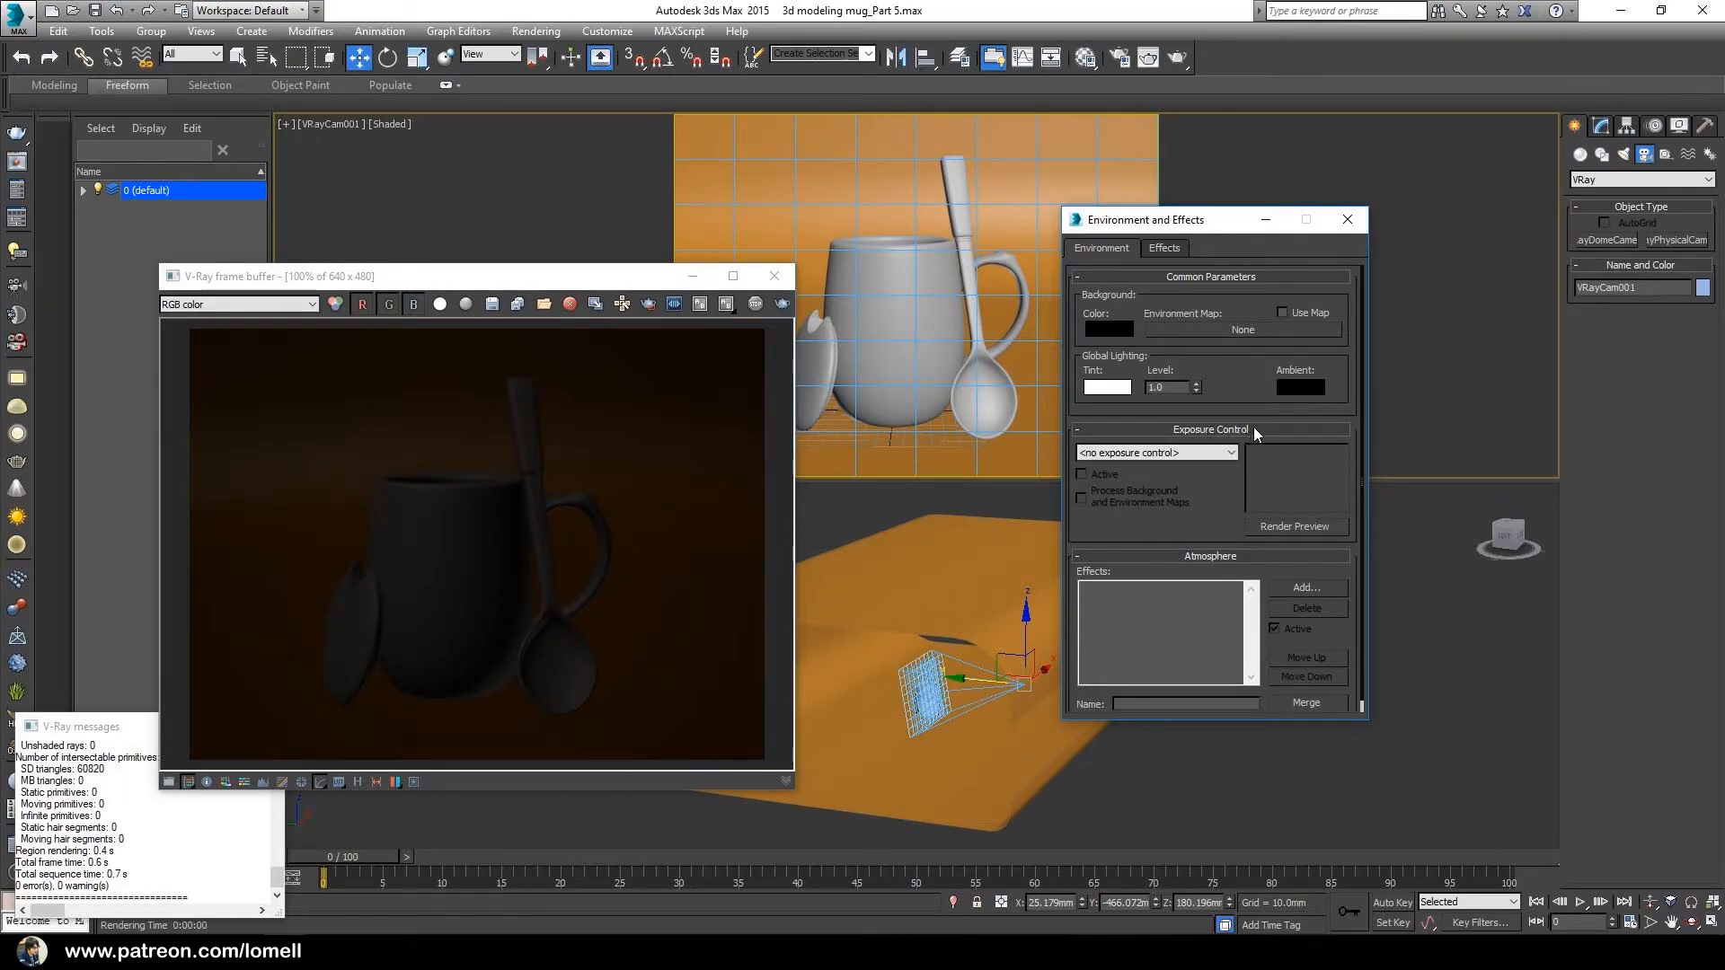
left_click(1232, 453)
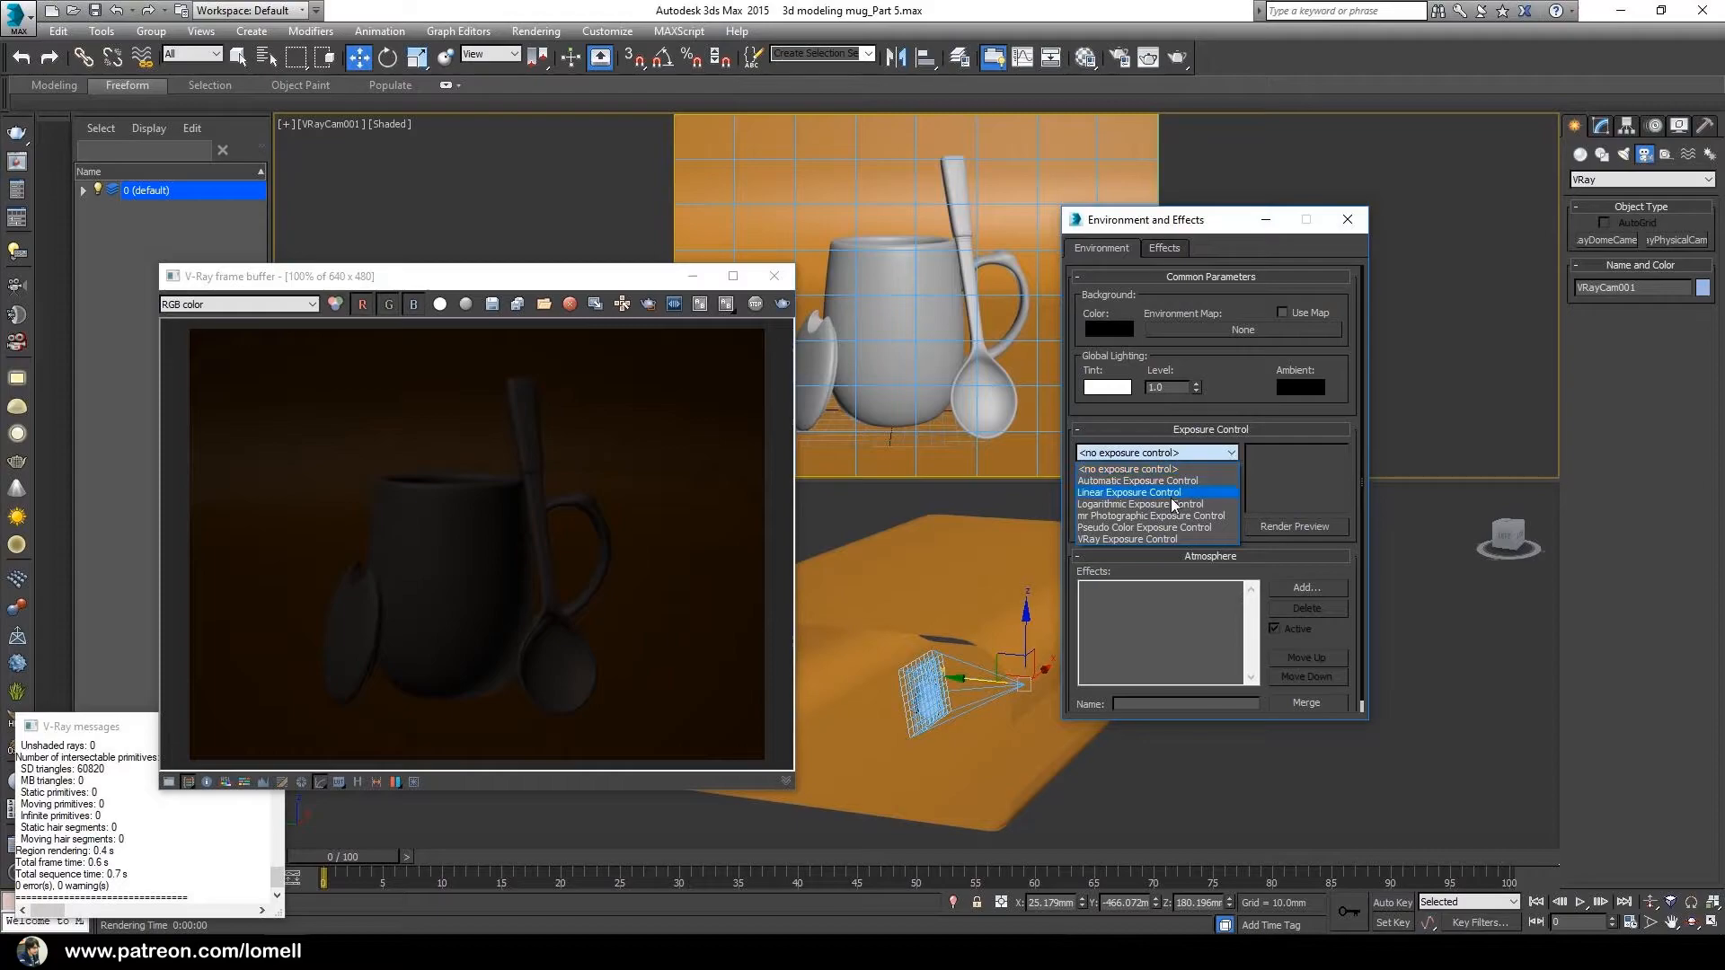
left_click(1135, 539)
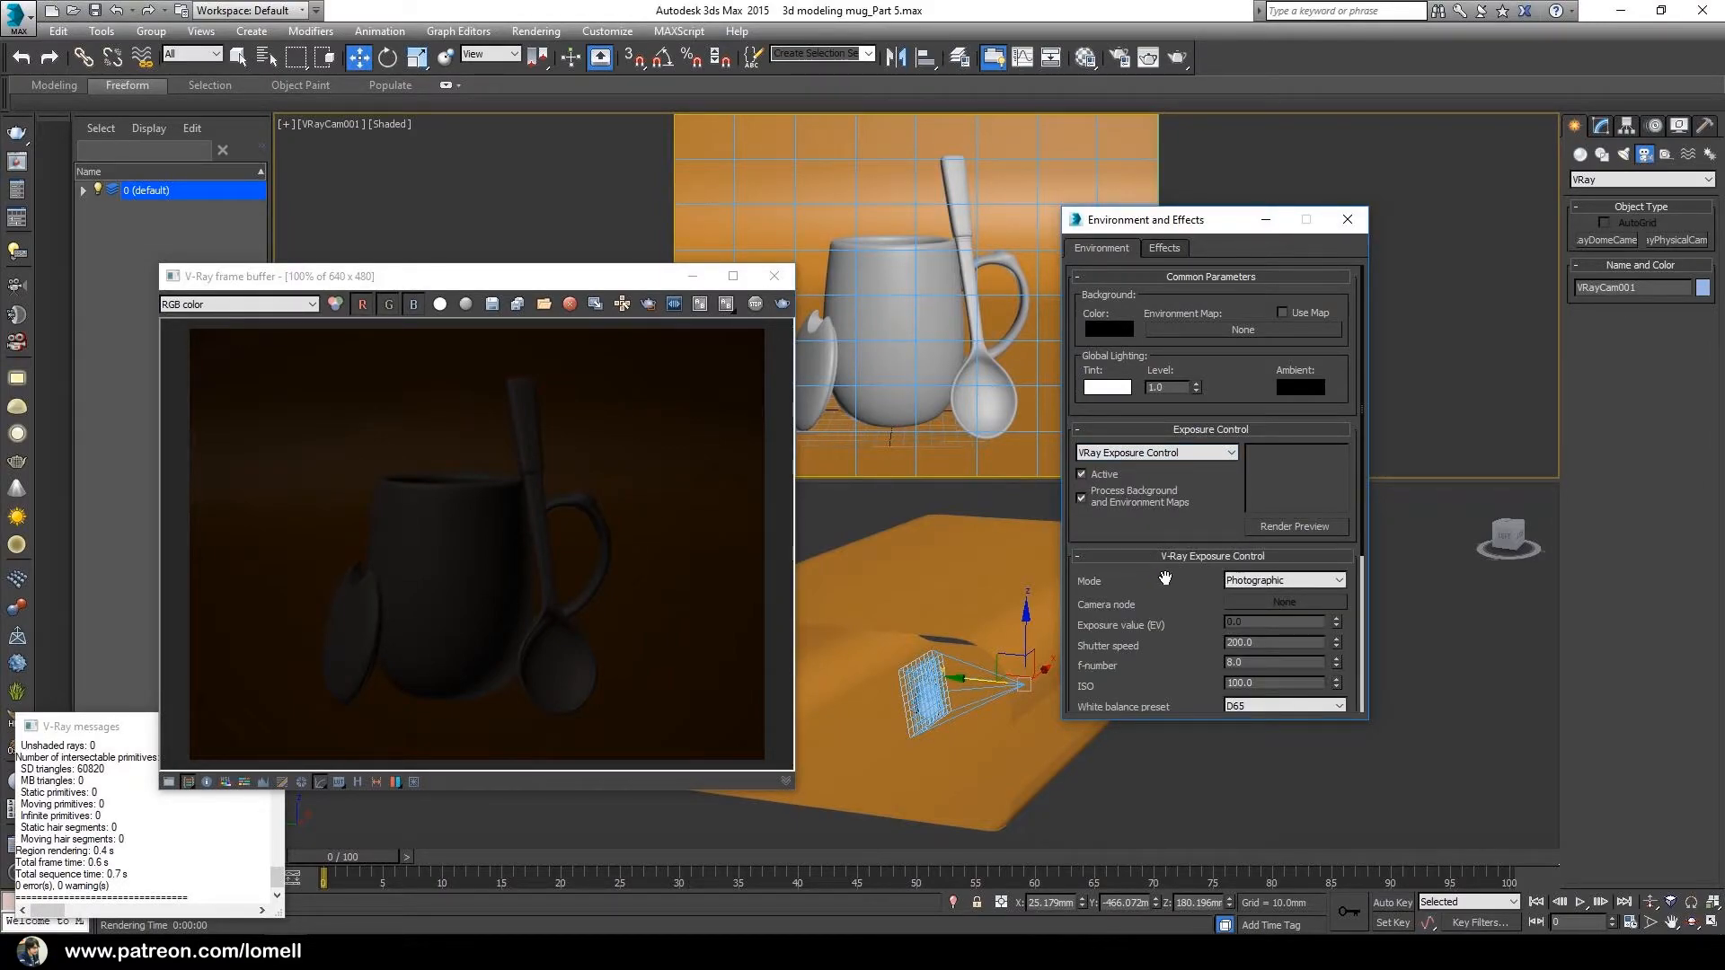
left_click_drag(1148, 655, 1129, 507)
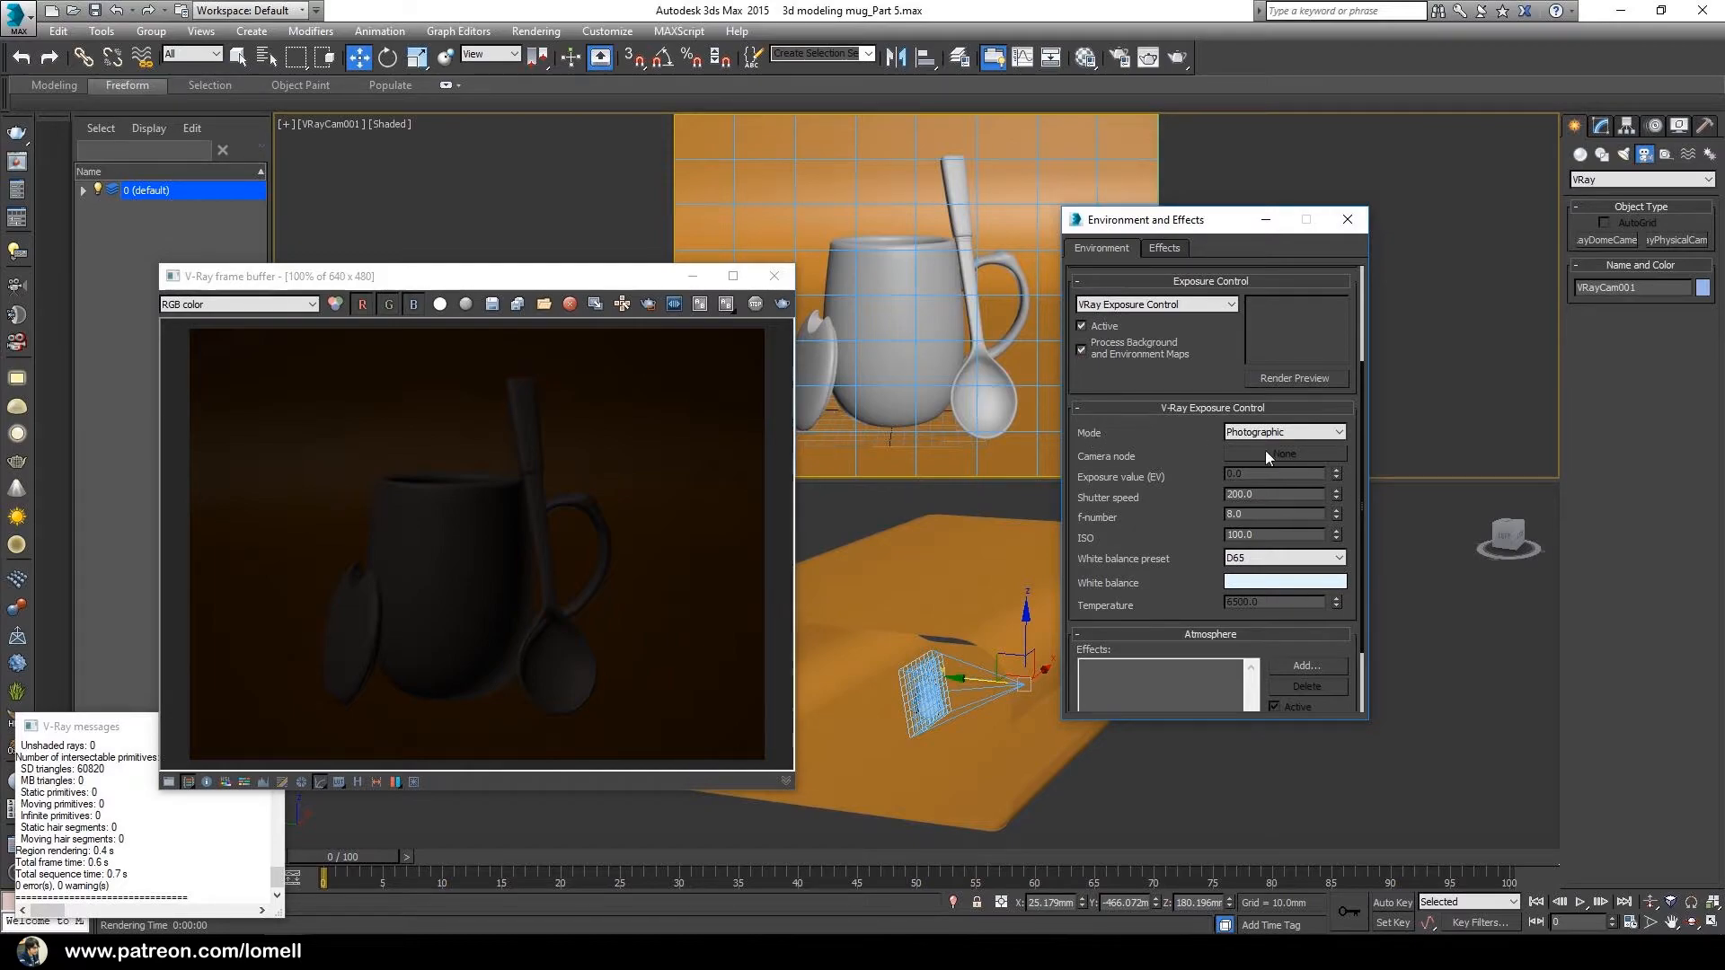
left_click(1336, 435)
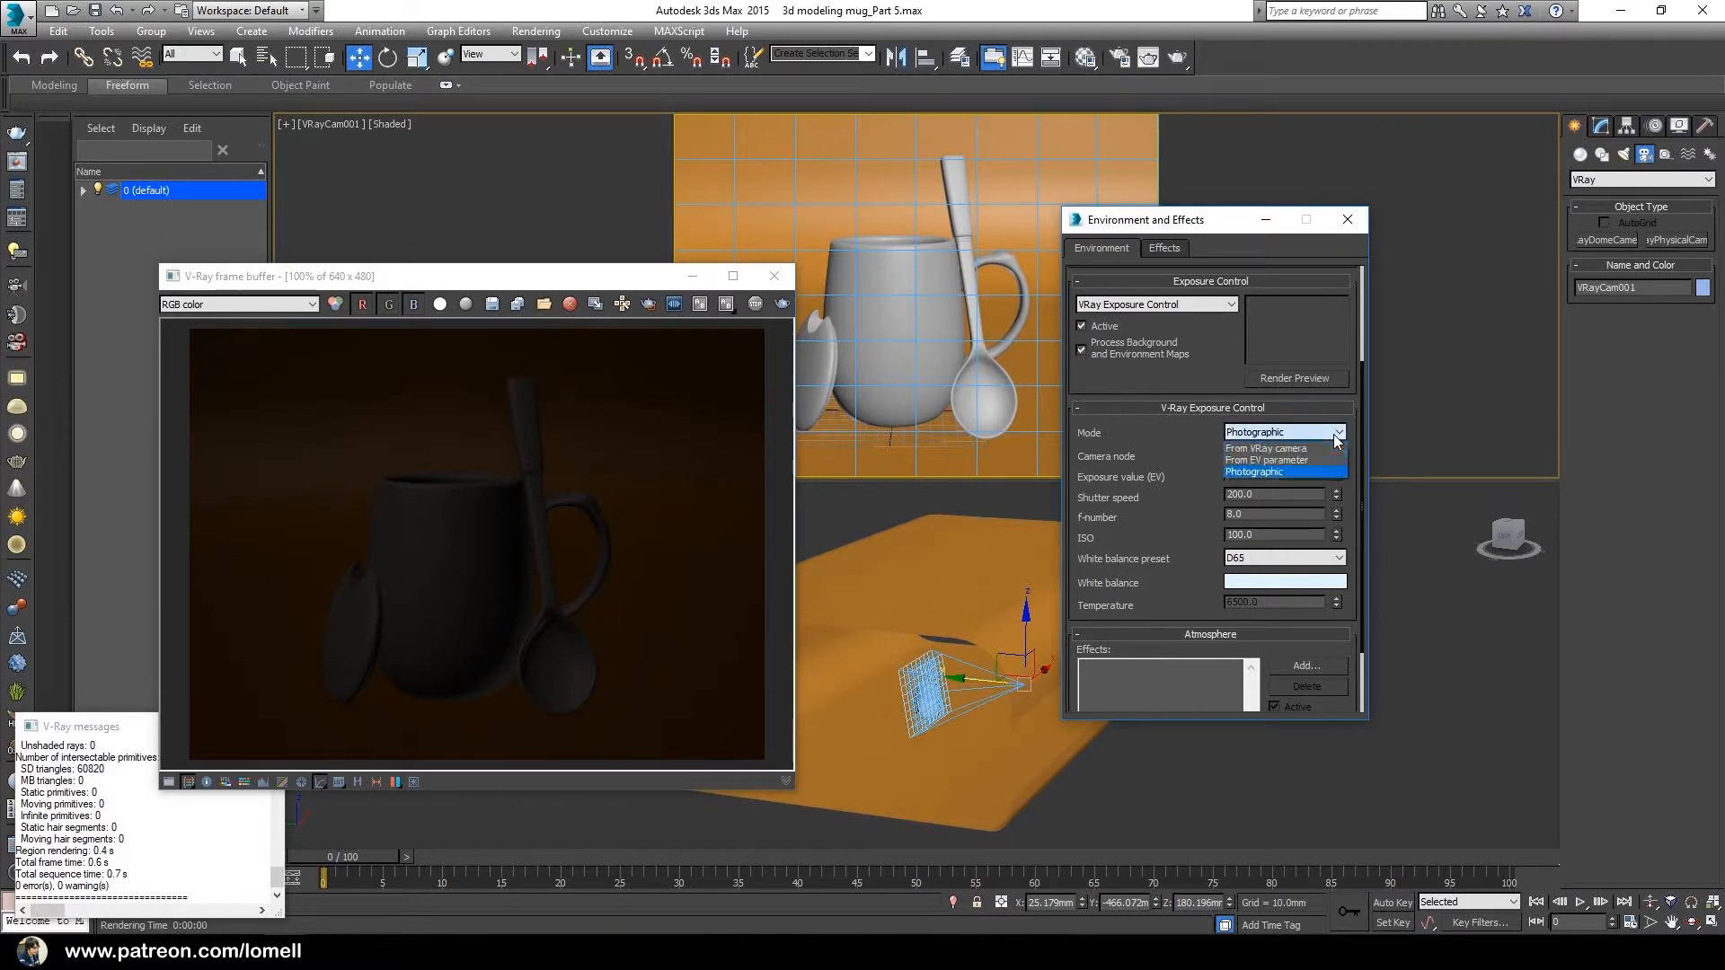
left_click(1306, 450)
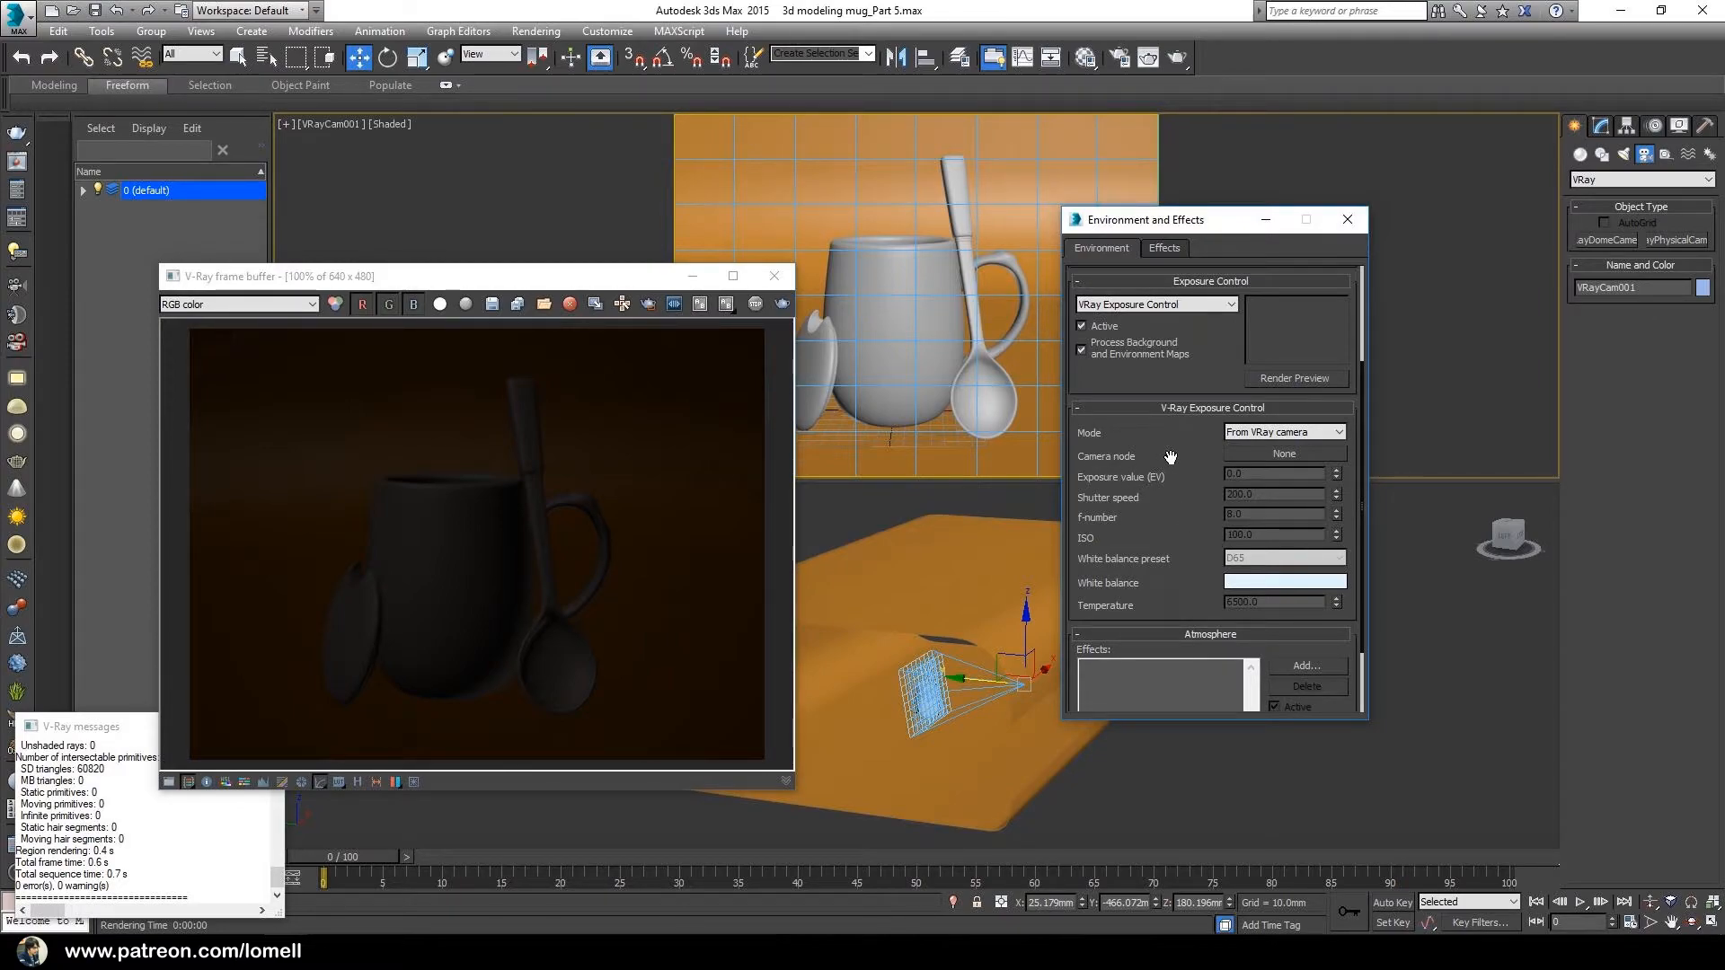
Step: Assign VRayCam001 from the Perspective view as the exposure control's camera node and close Environment and Effects
middle_click_drag(1005, 676, 922, 702, "alt")
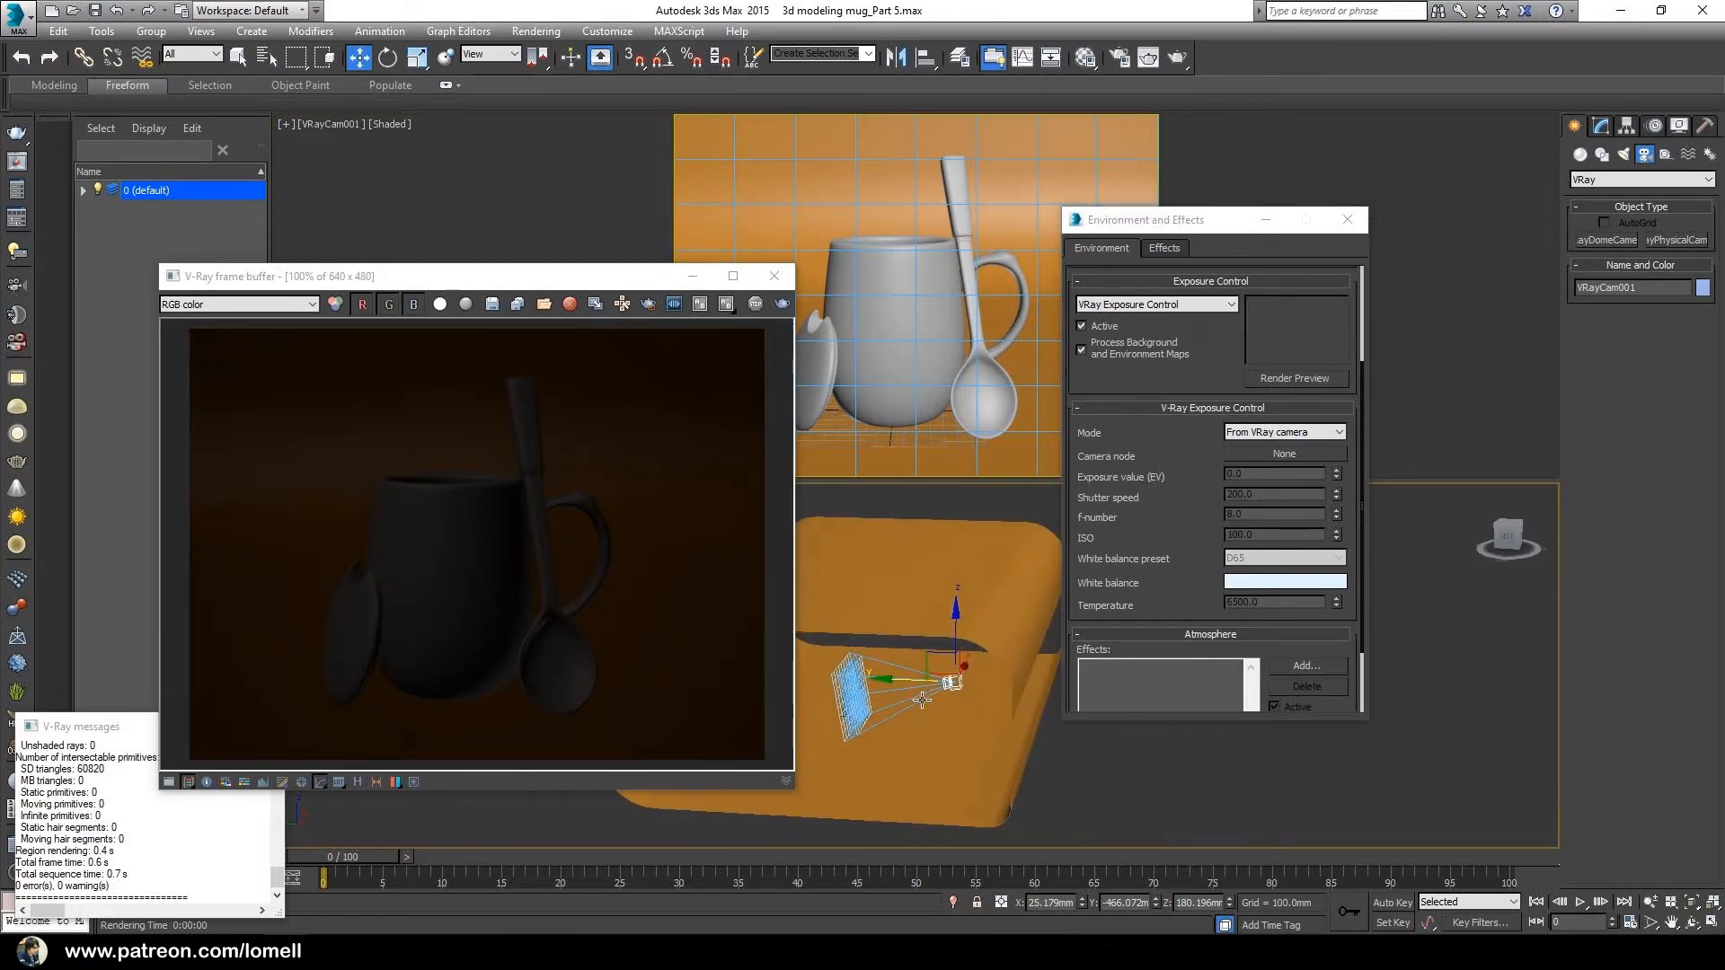
left_click(1296, 454)
left_click(1296, 454)
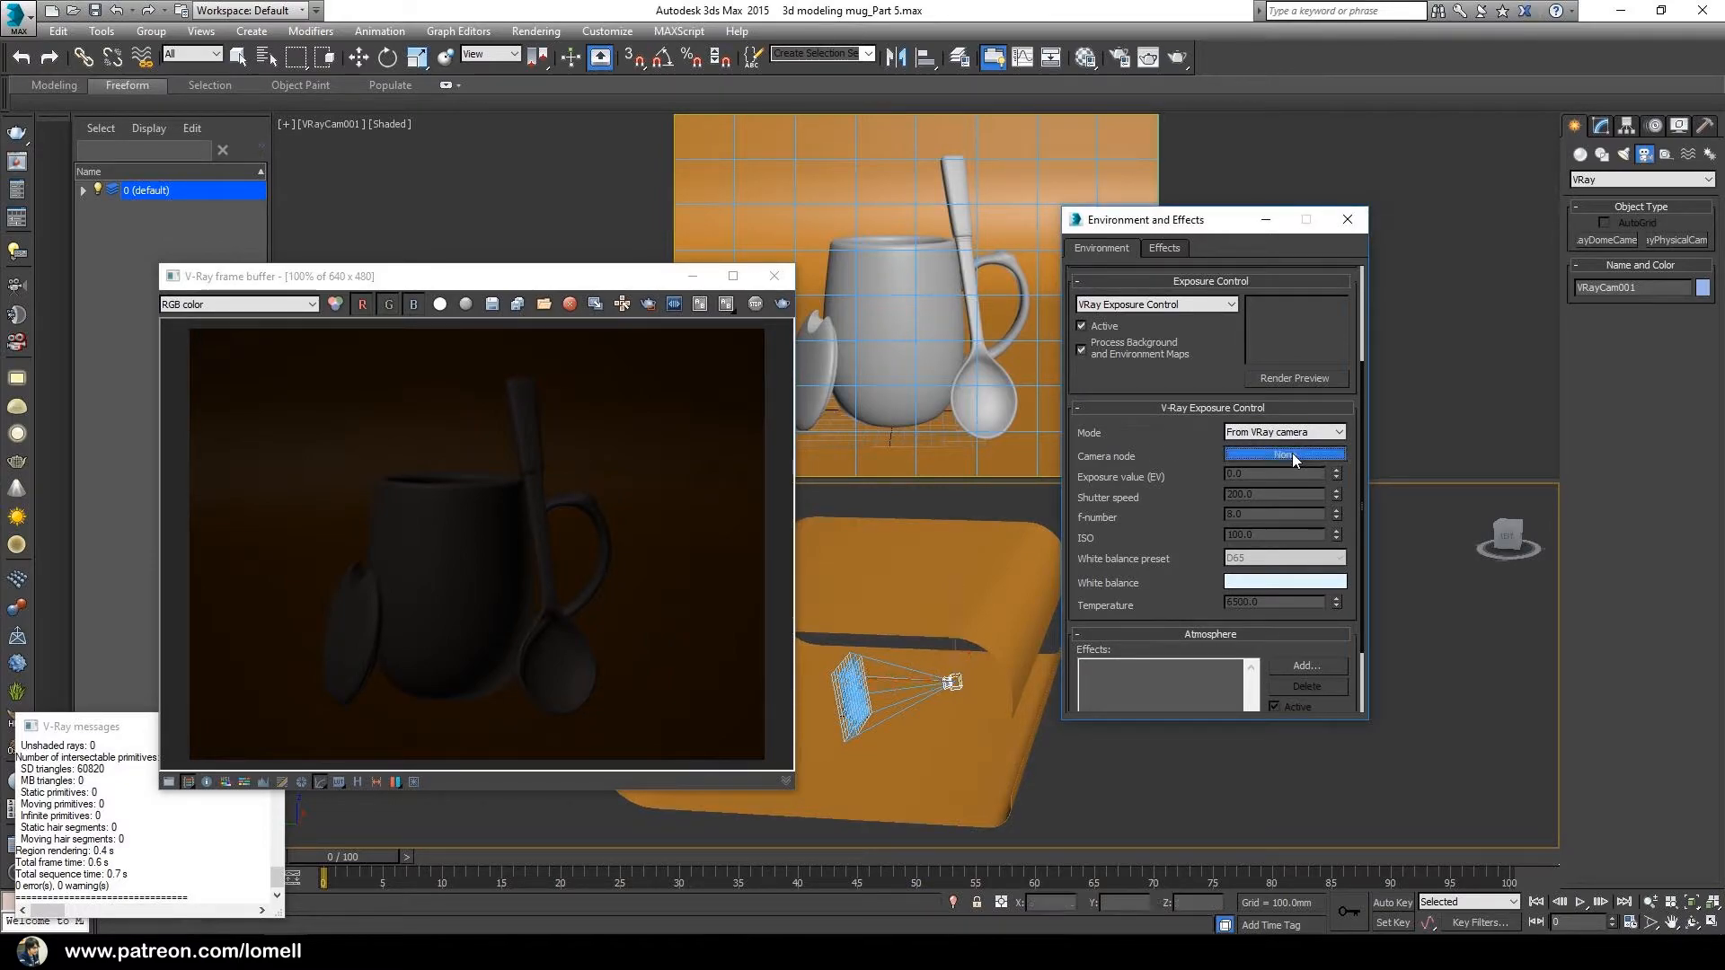
left_click(953, 680)
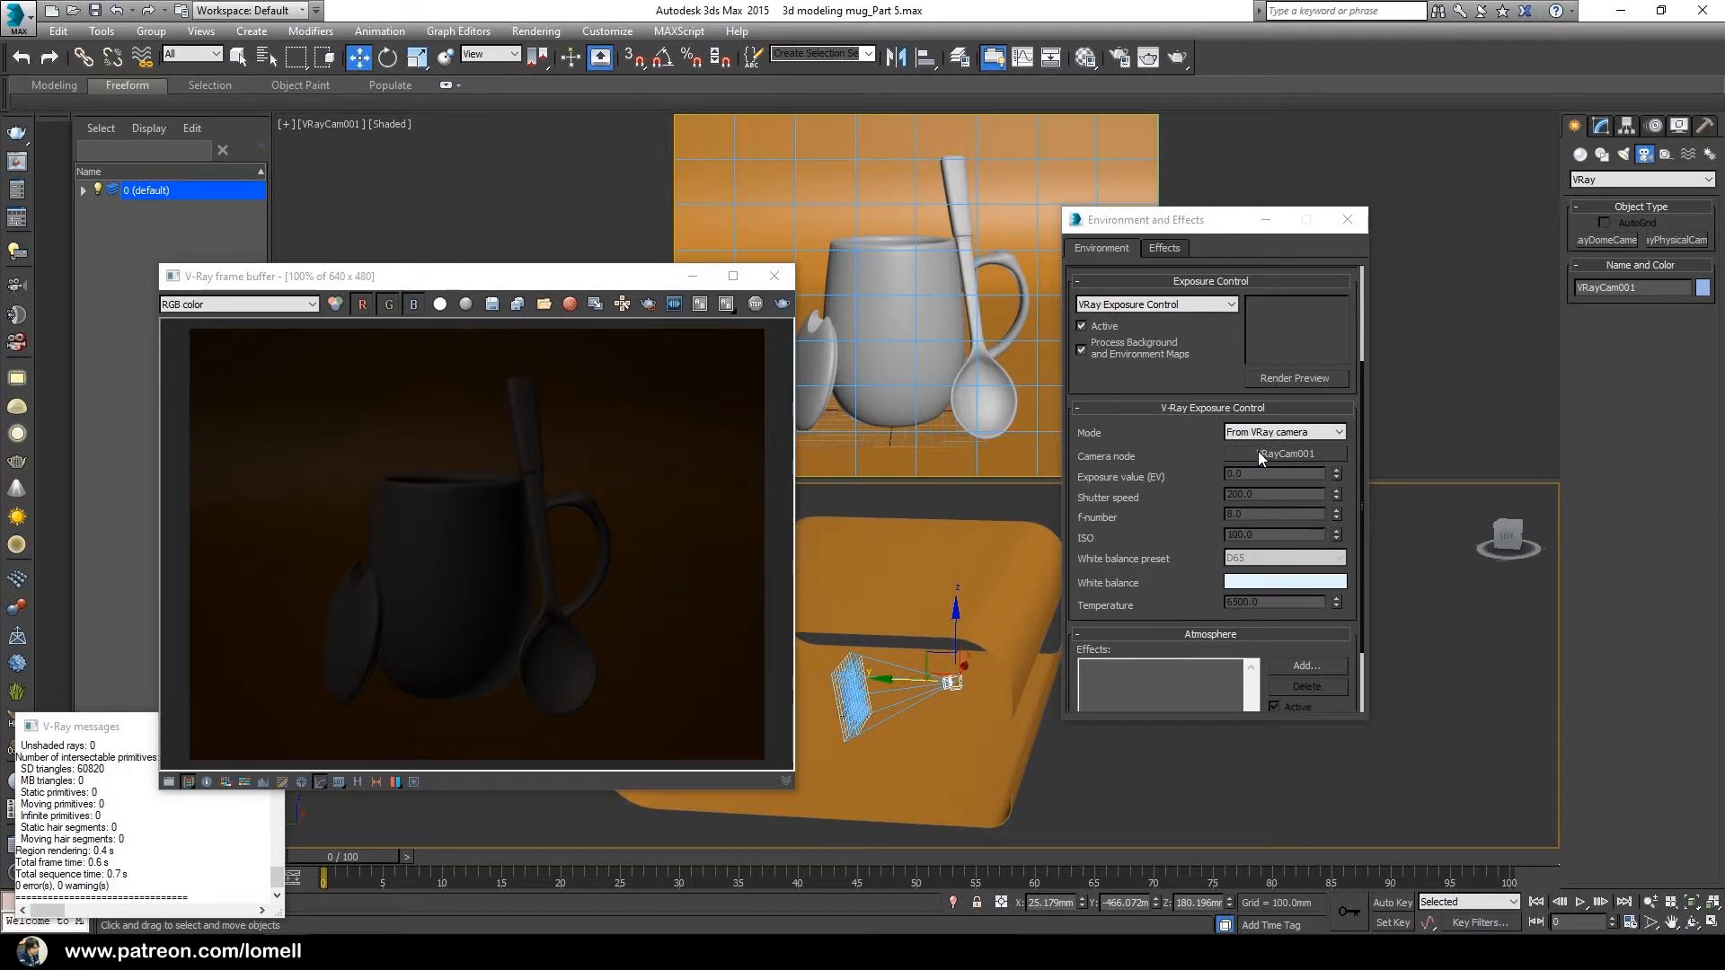
left_click_drag(1349, 222, 1350, 225)
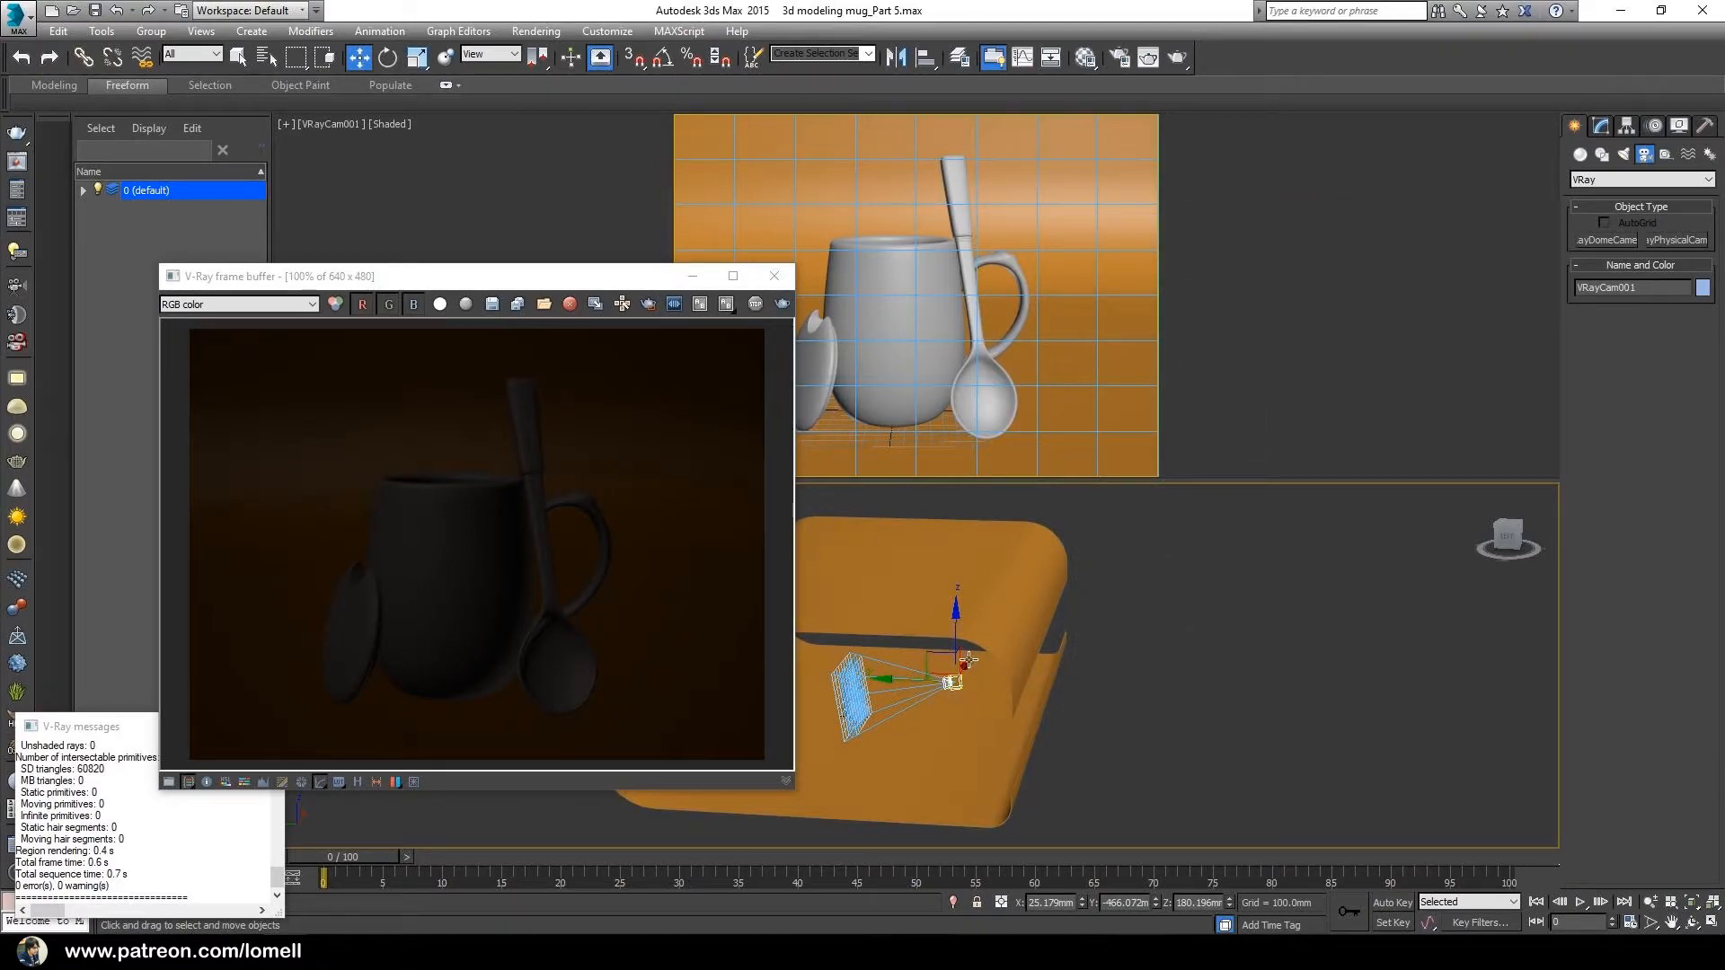
Step: Set VRayCam001's shutter speed to 45 and its film speed (ISO) to 600
left_click(1605, 127)
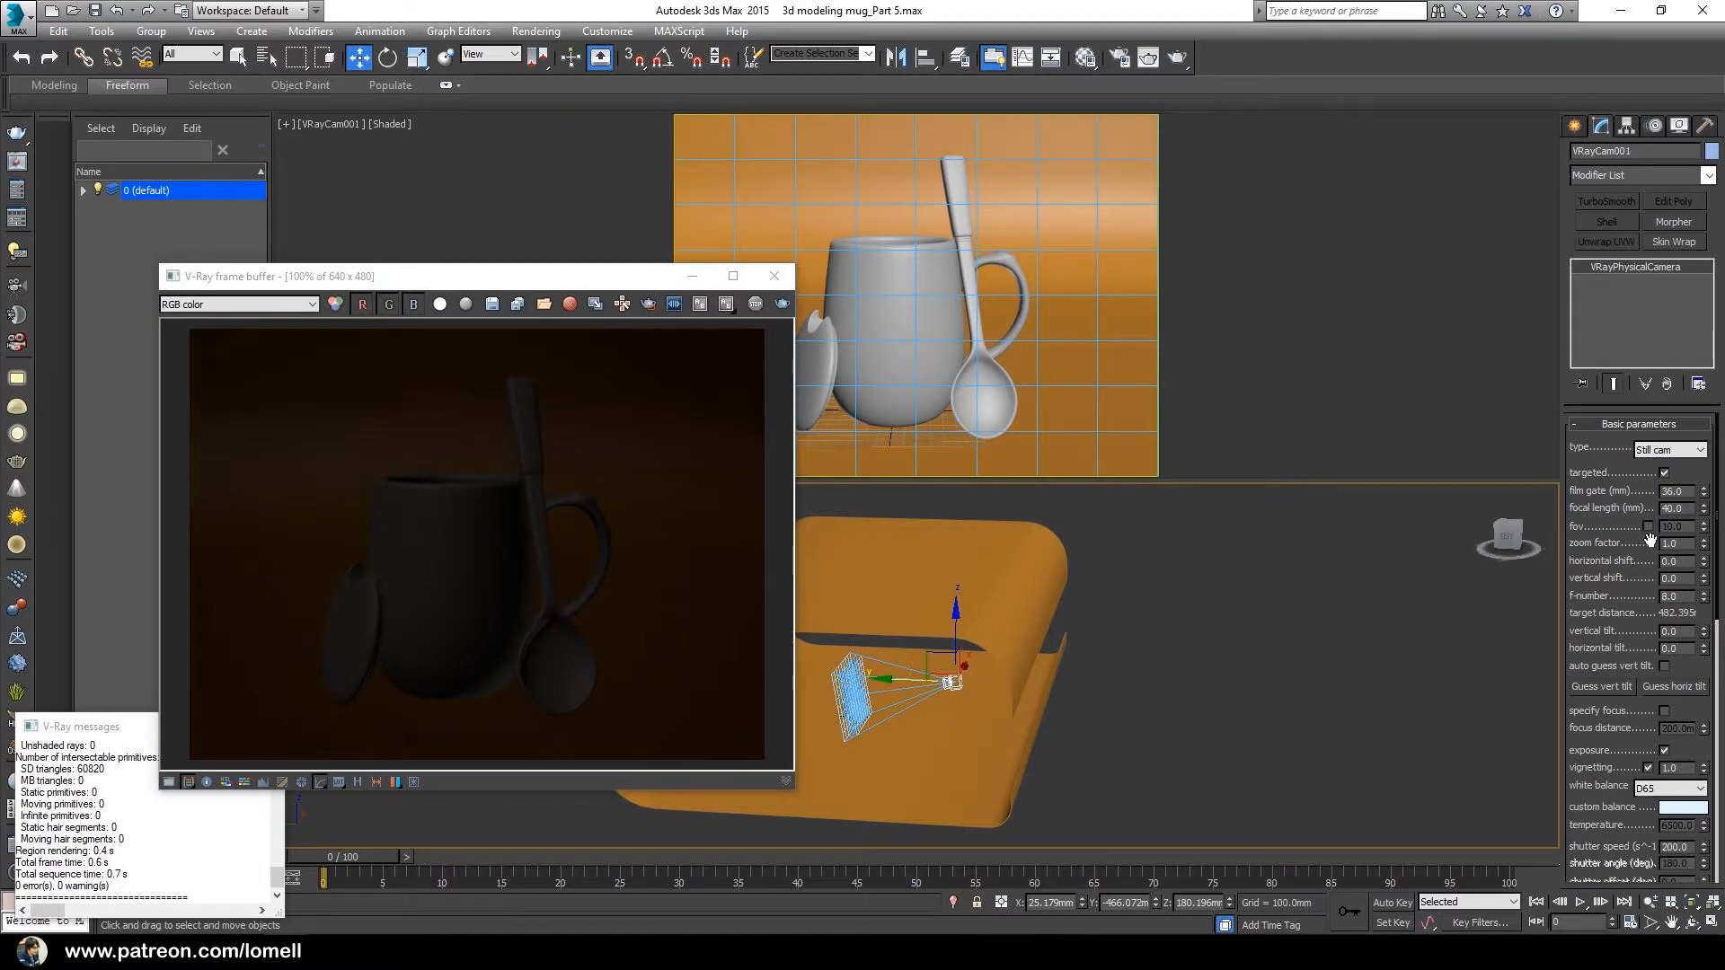
left_click_drag(1586, 749, 1579, 508)
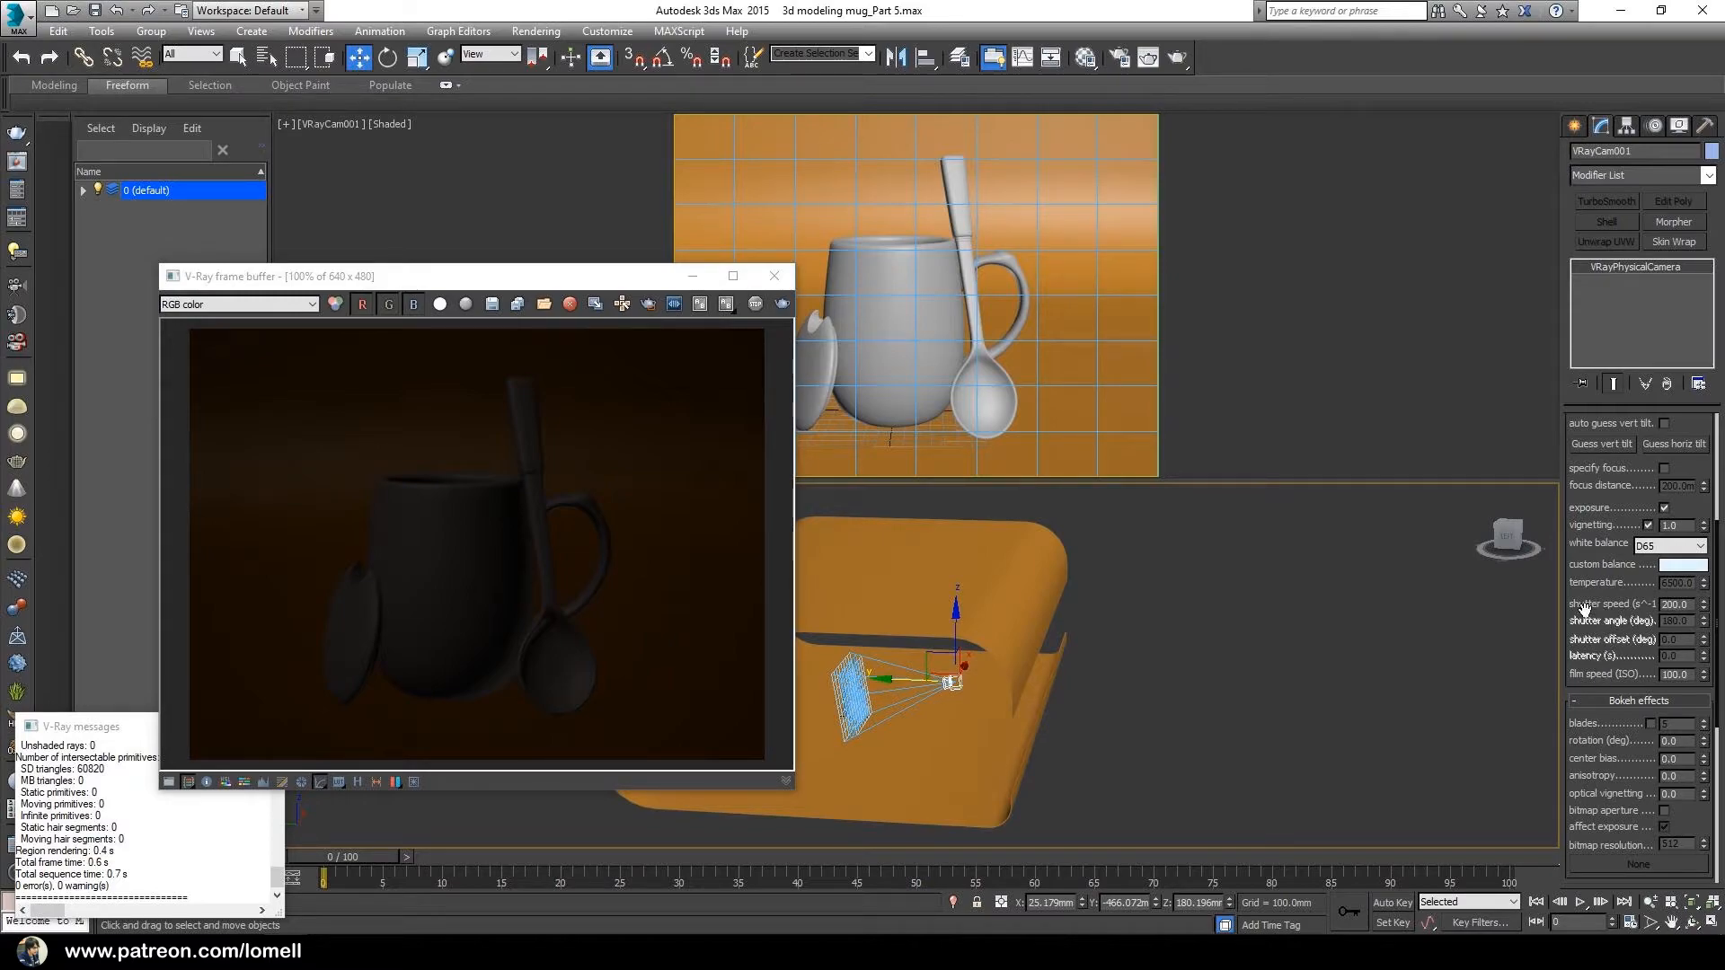
double_click(1664, 604)
type("45")
key("Return")
double_click(1689, 675)
type("6000")
key("Return")
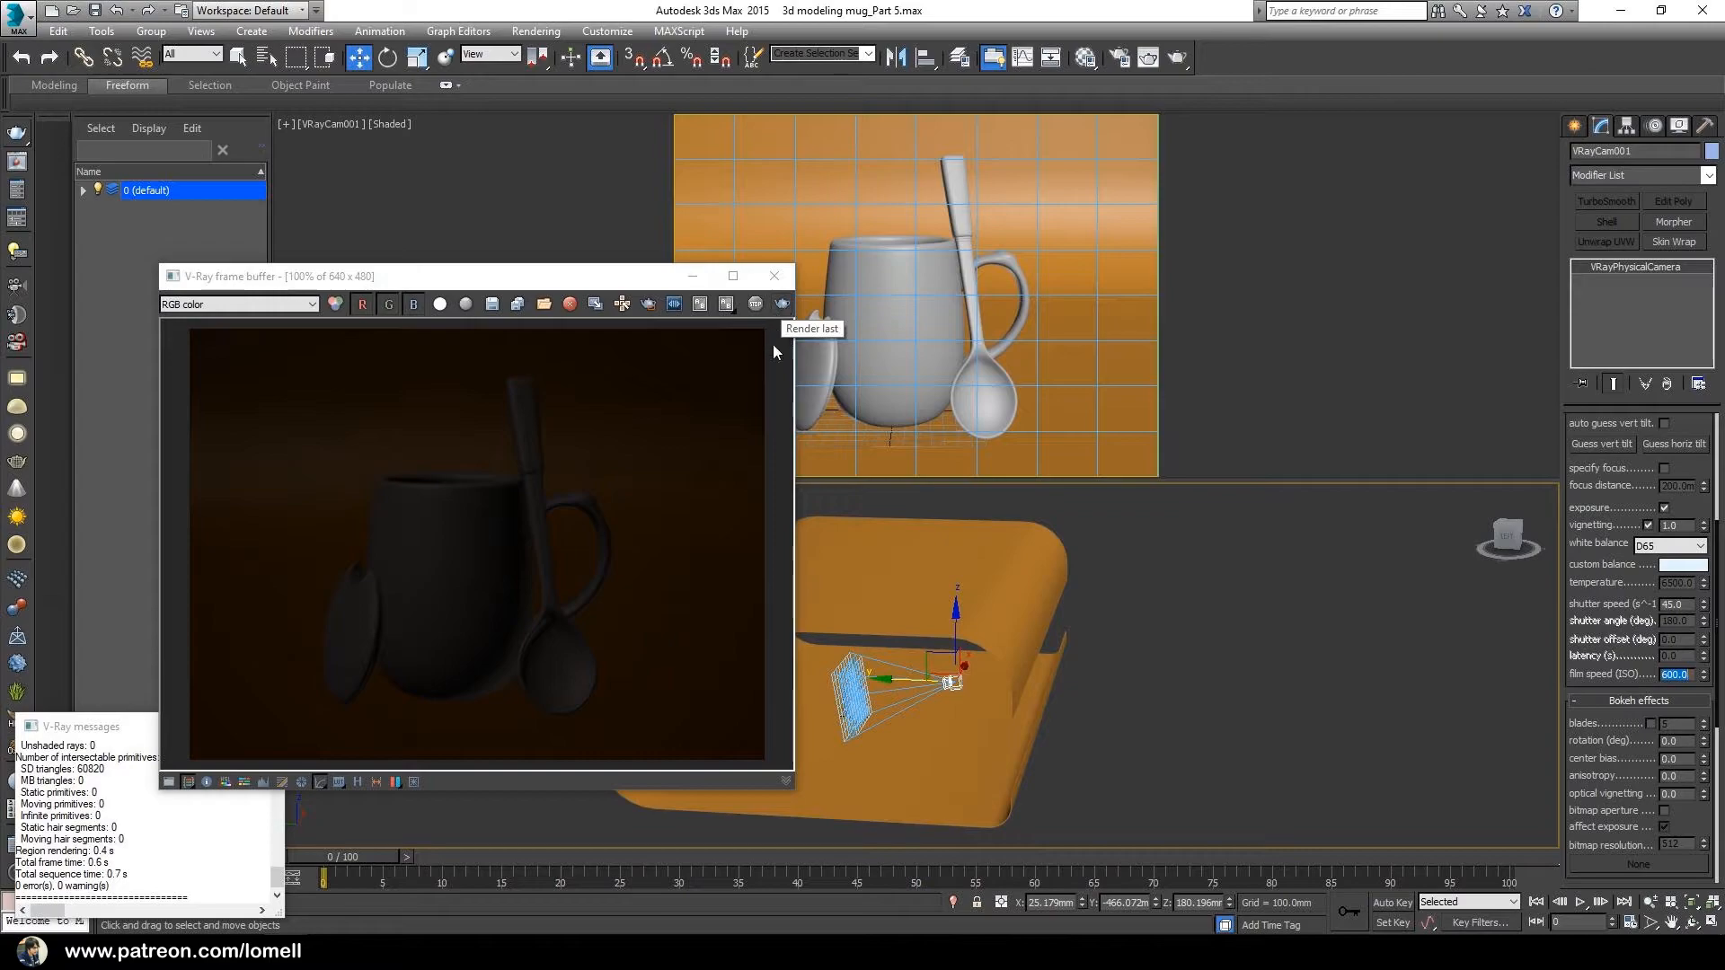
Step: Render the camera view again and move the V-Ray frame buffer clear of the camera viewport
left_click(783, 308)
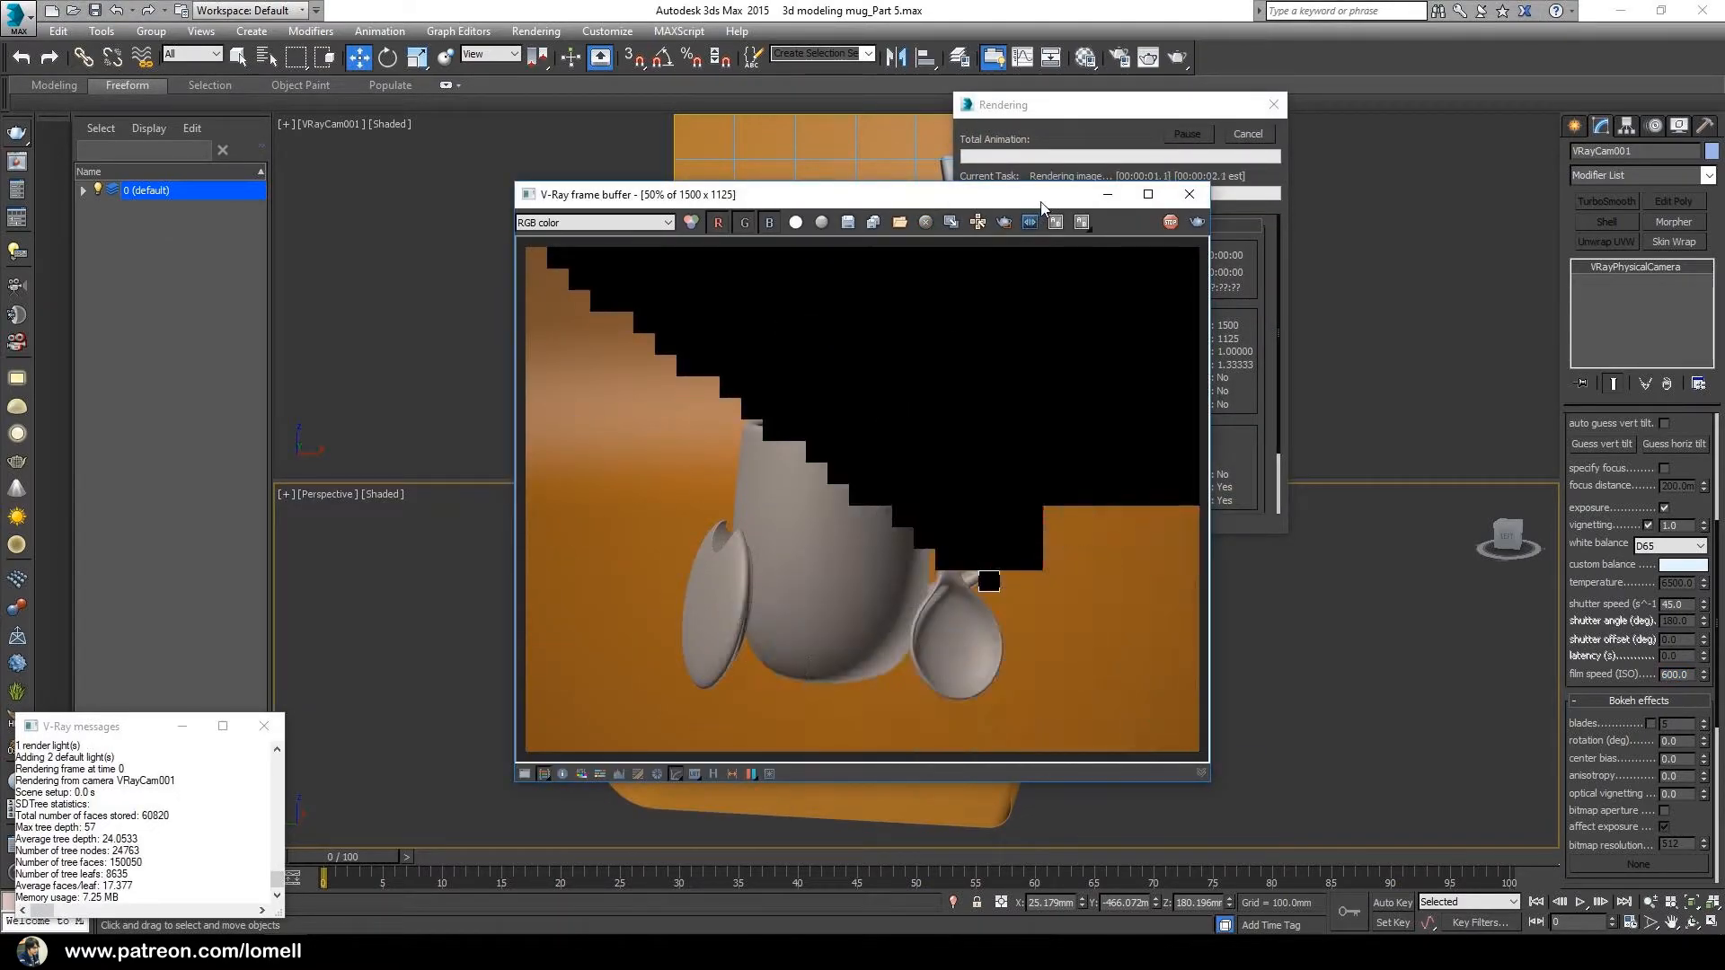
left_click_drag(1042, 203, 707, 195)
left_click(707, 196)
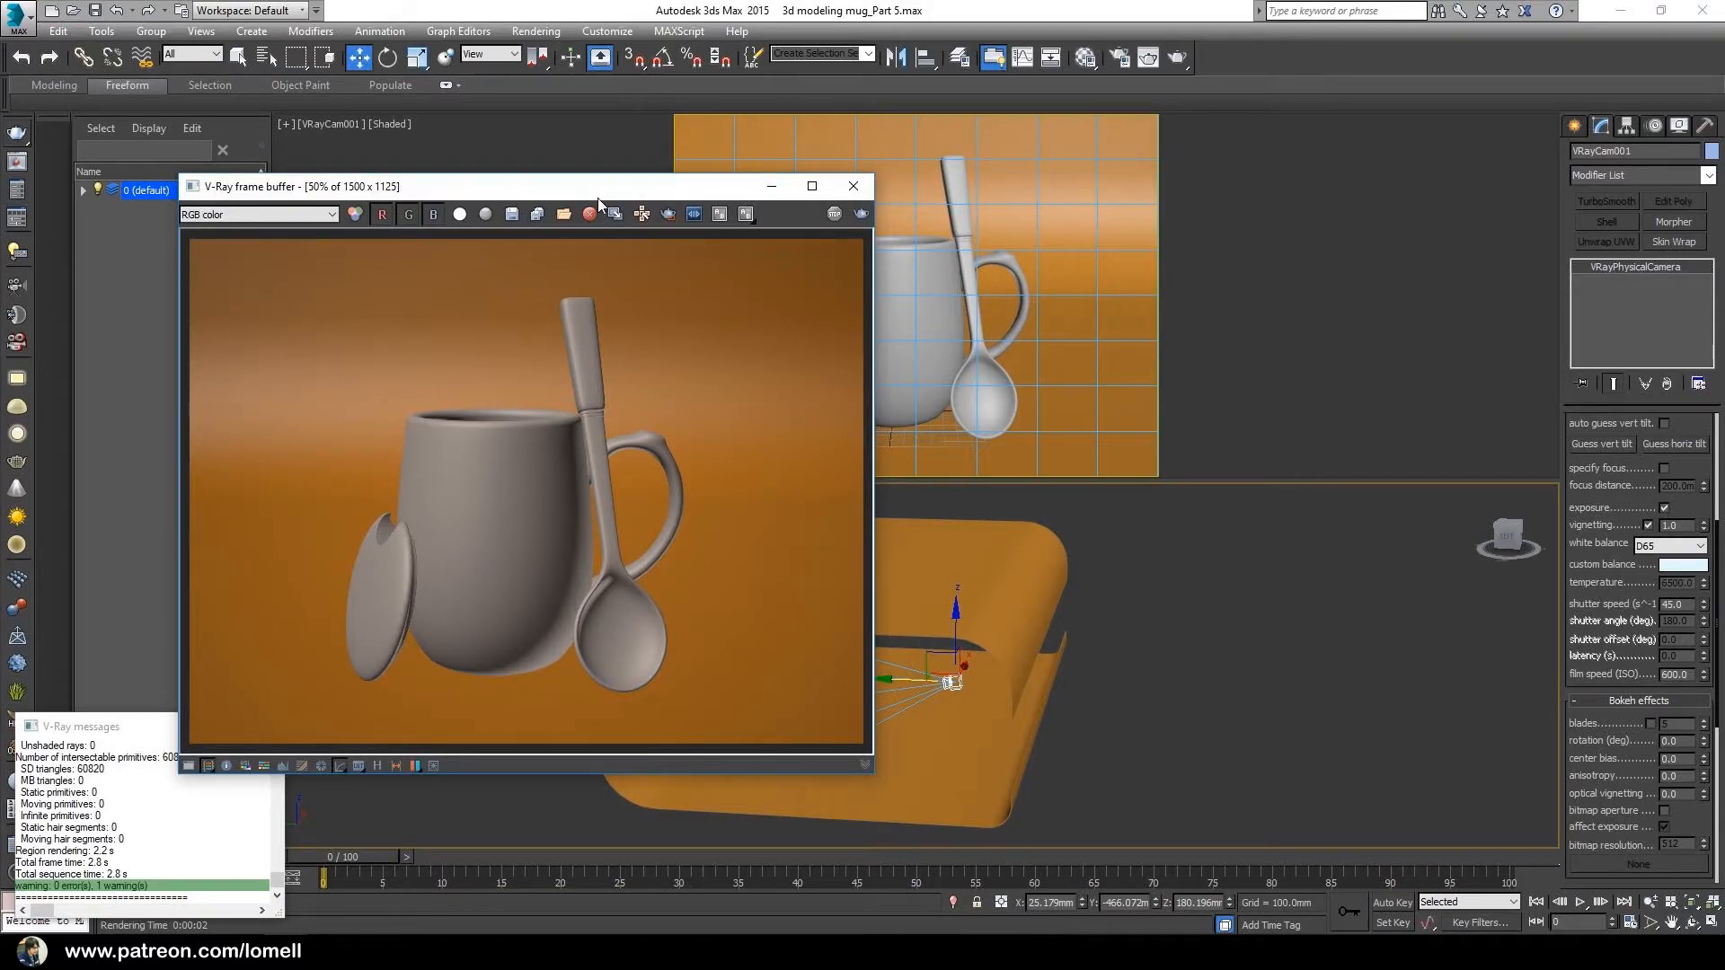
left_click_drag(618, 190, 514, 182)
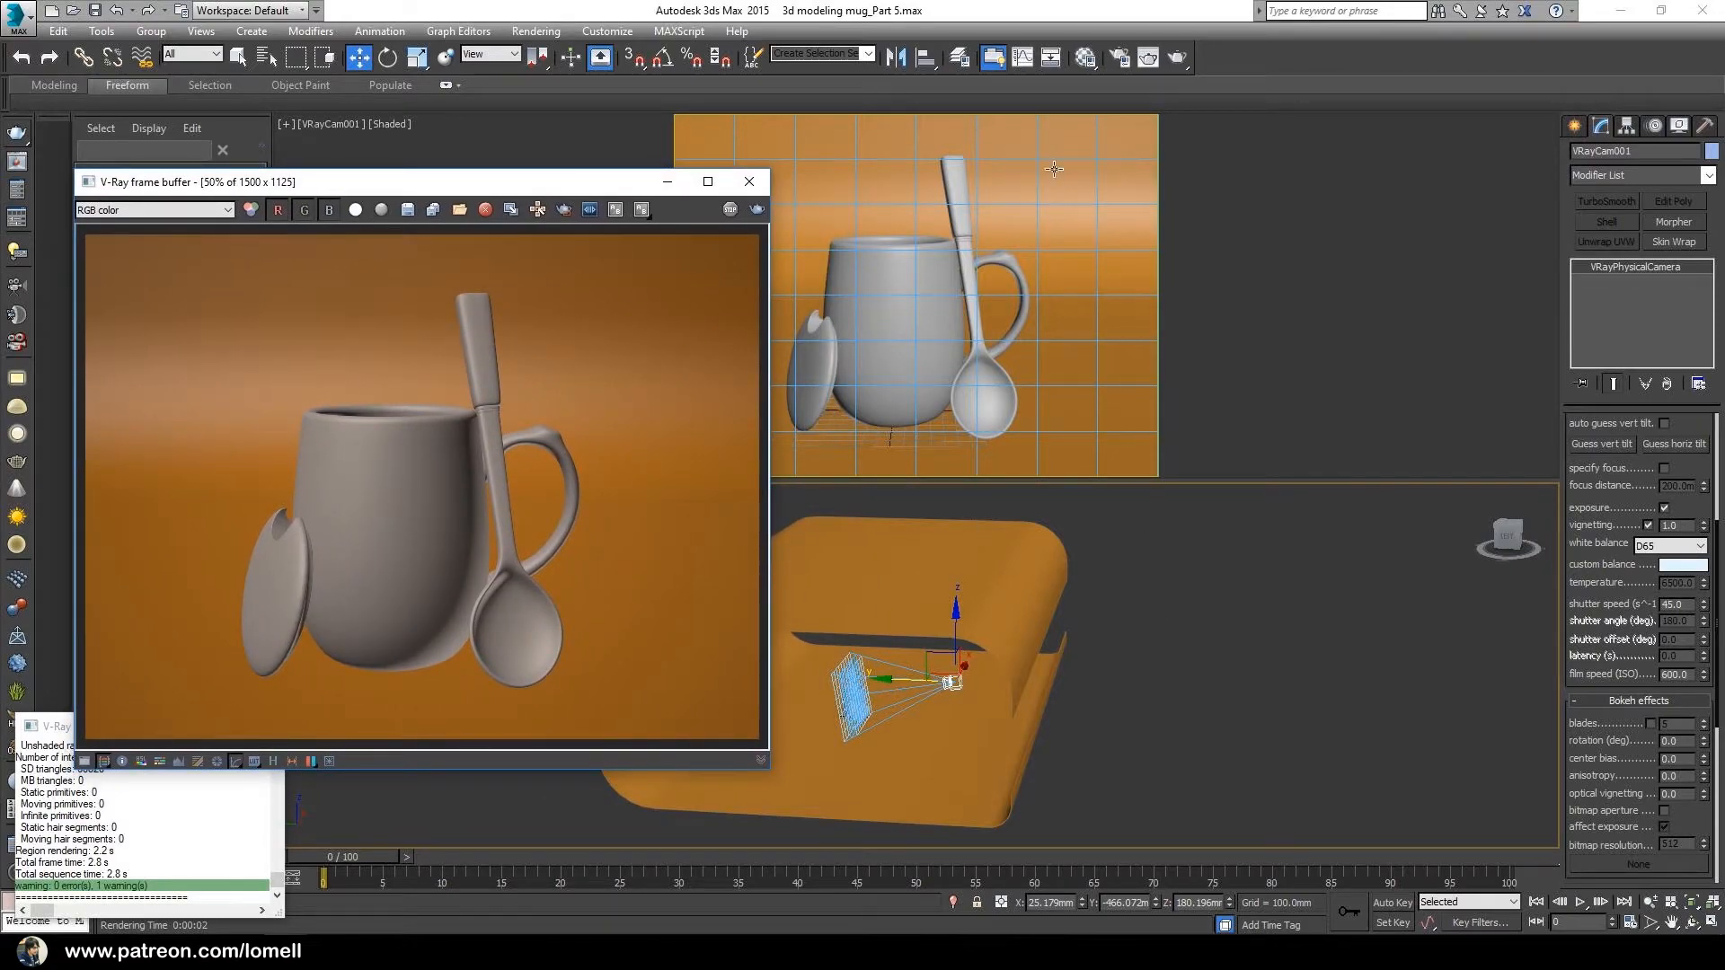
Step: Enable the override material in V-Ray's global switches, assign a new VRayMtl to it, and re-render
left_click(1119, 59)
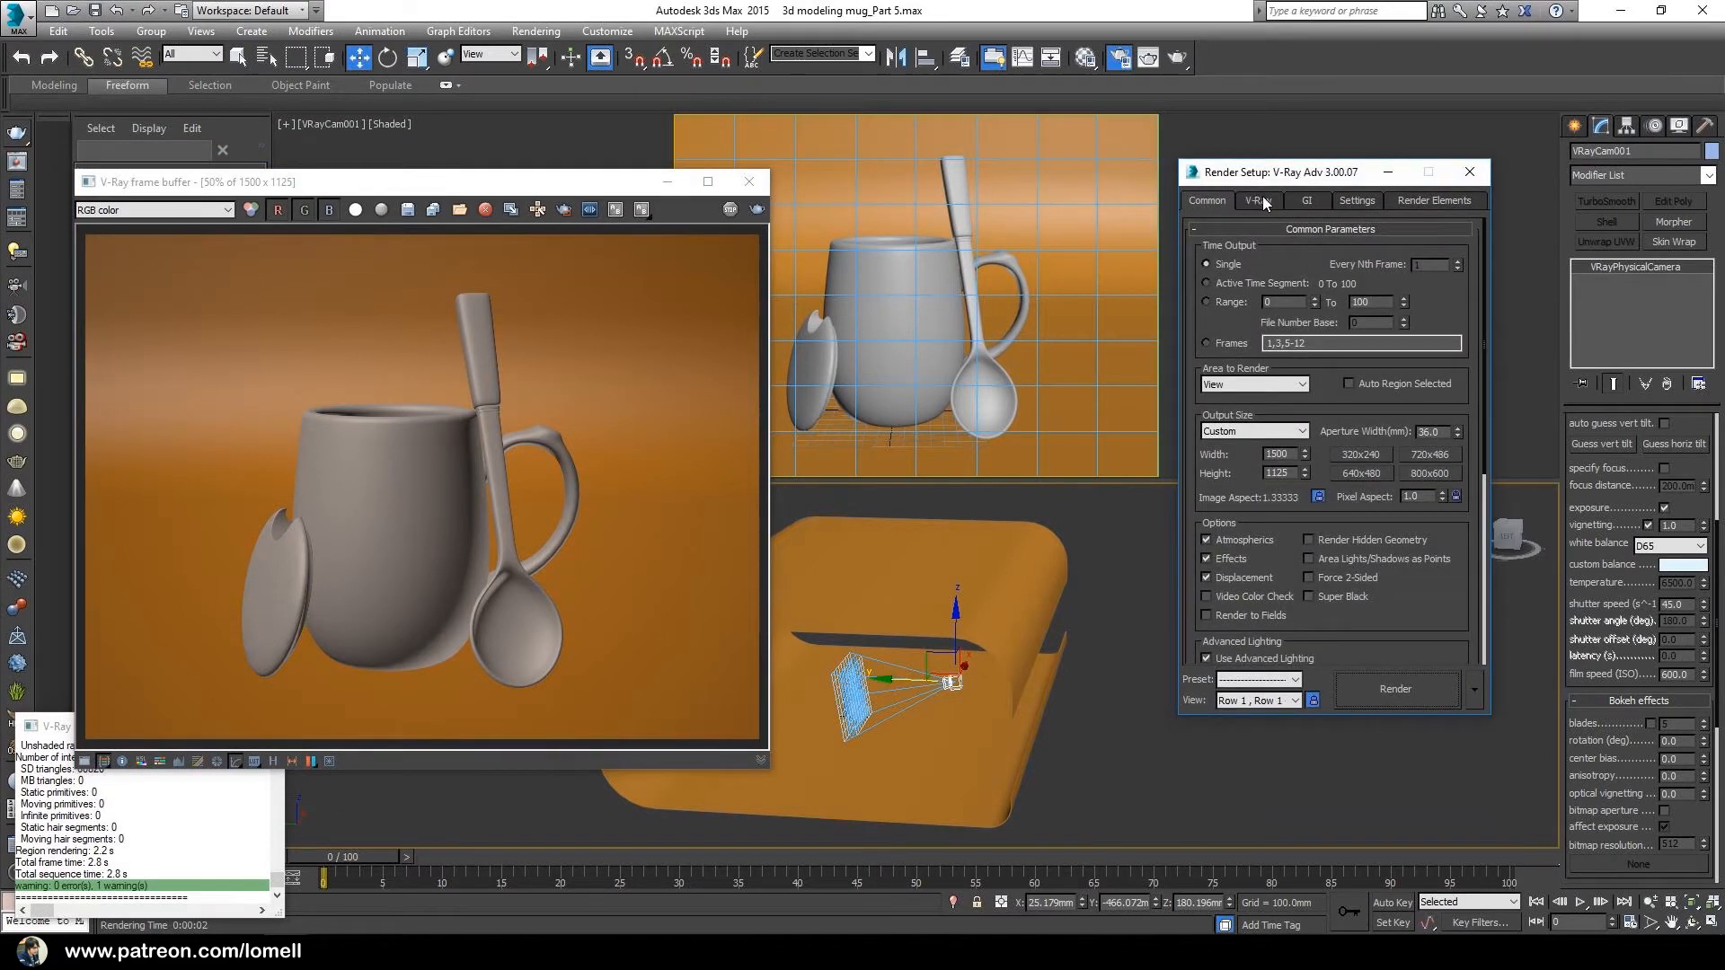
left_click(1258, 201)
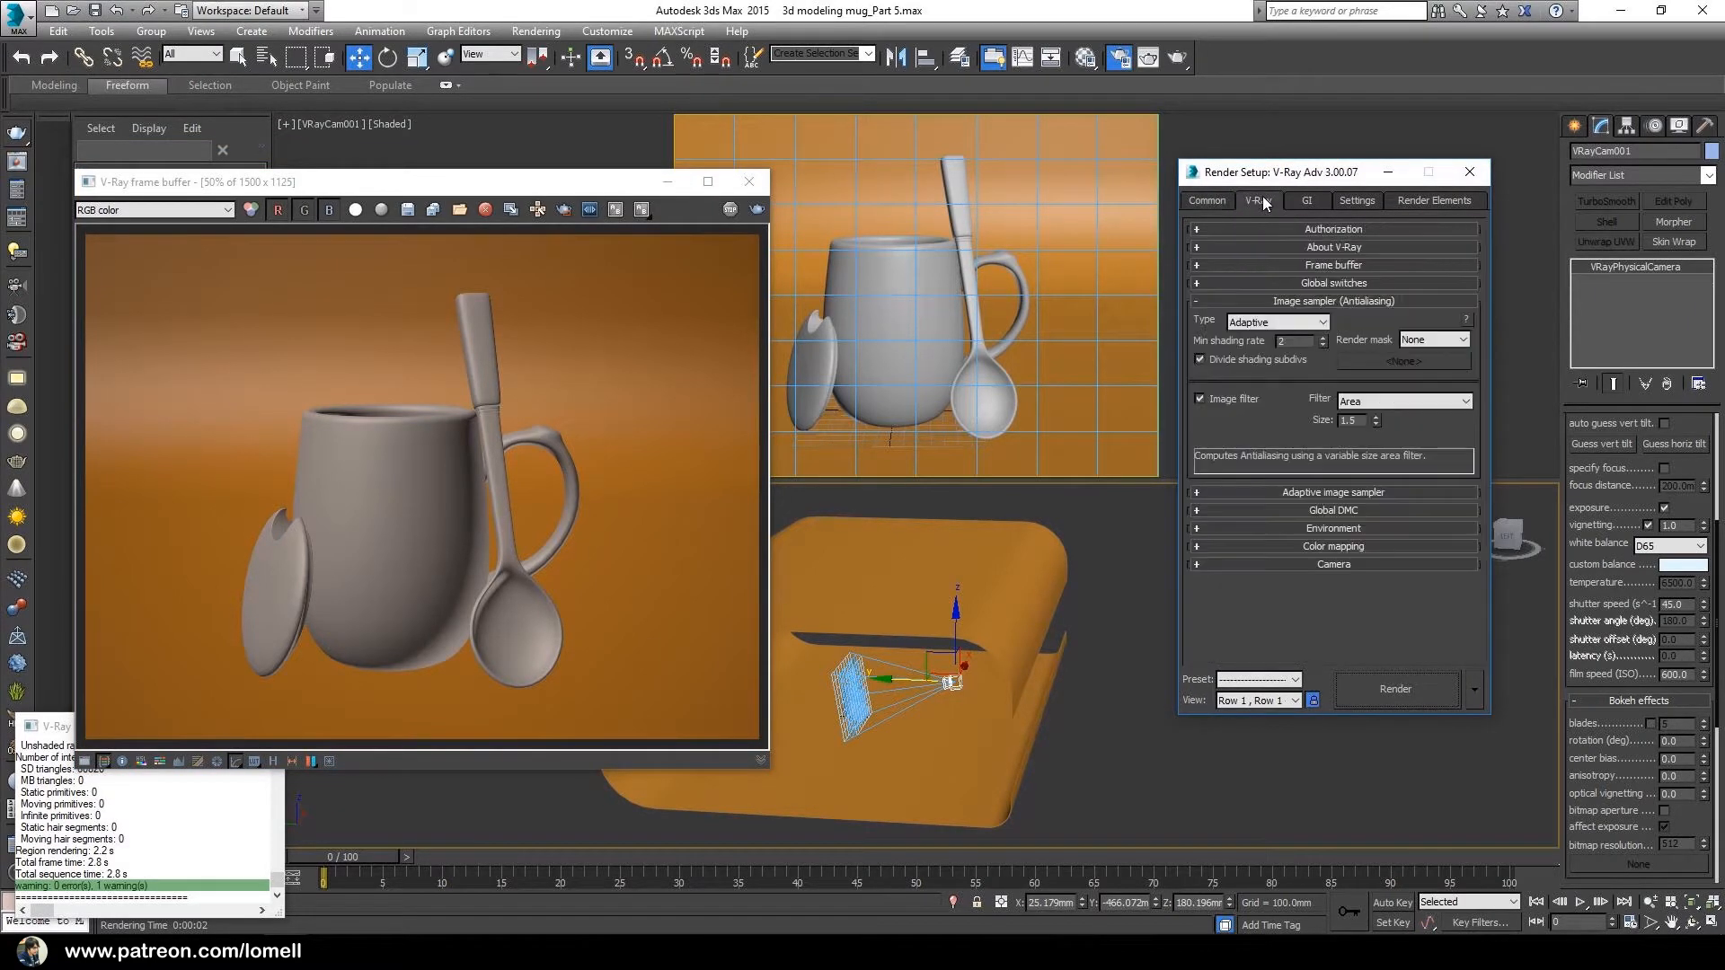
left_click(1241, 284)
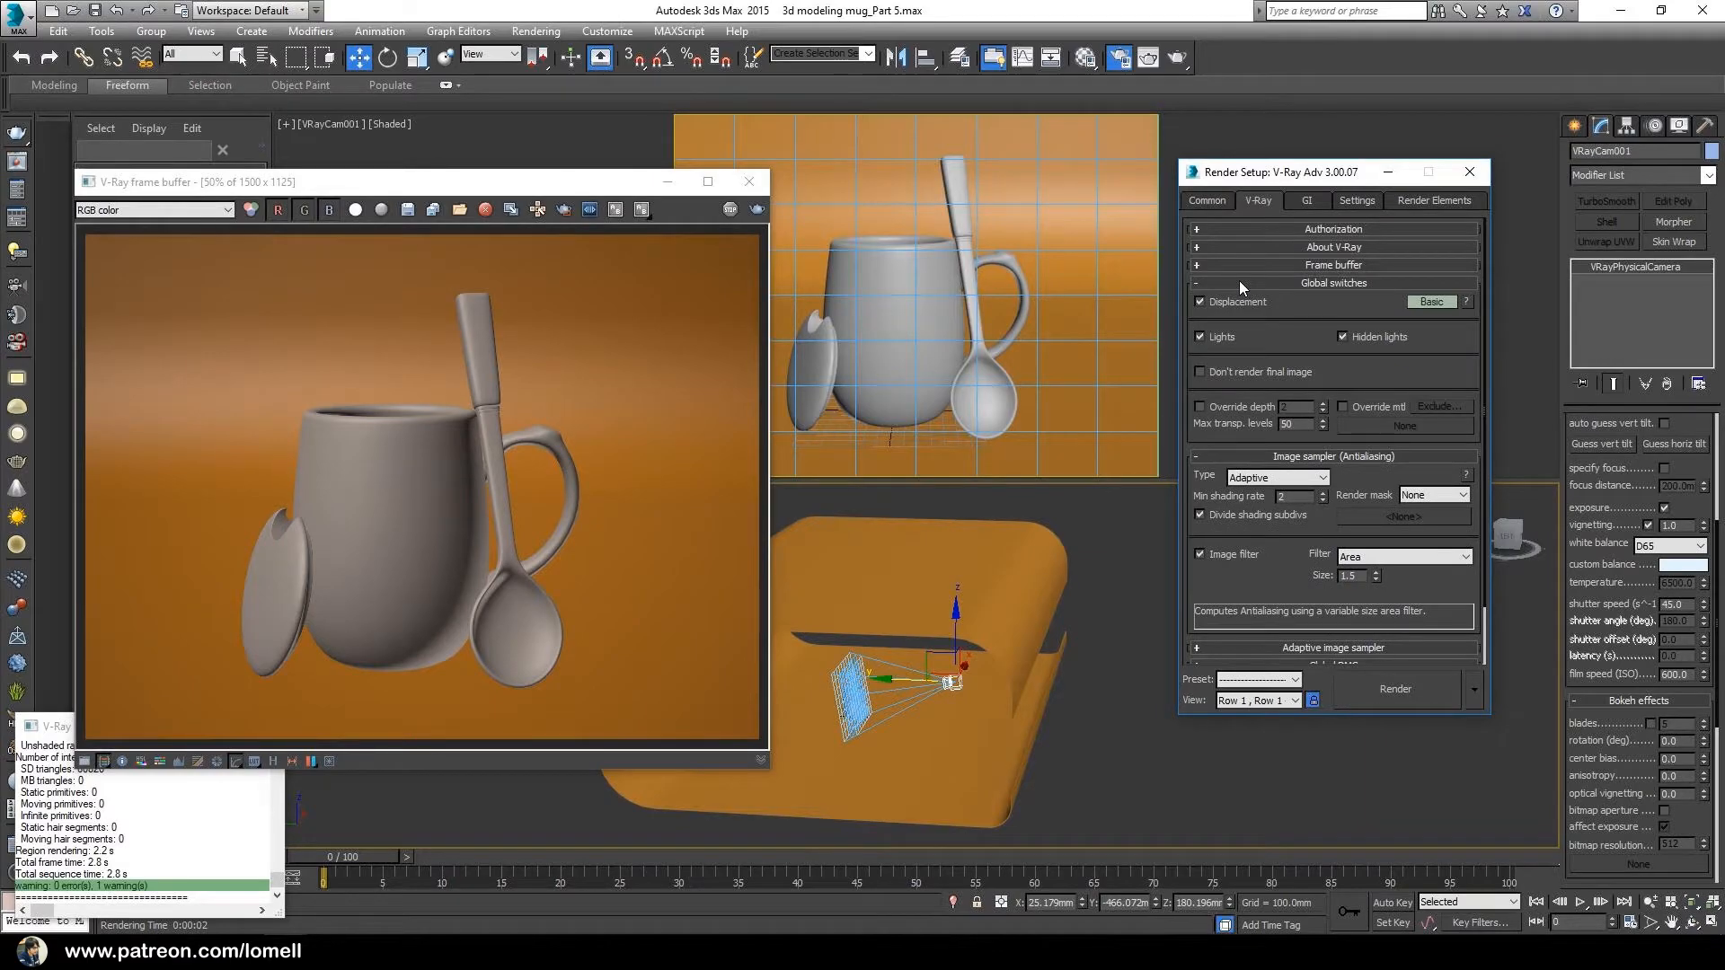
left_click(1344, 406)
left_click(1367, 422)
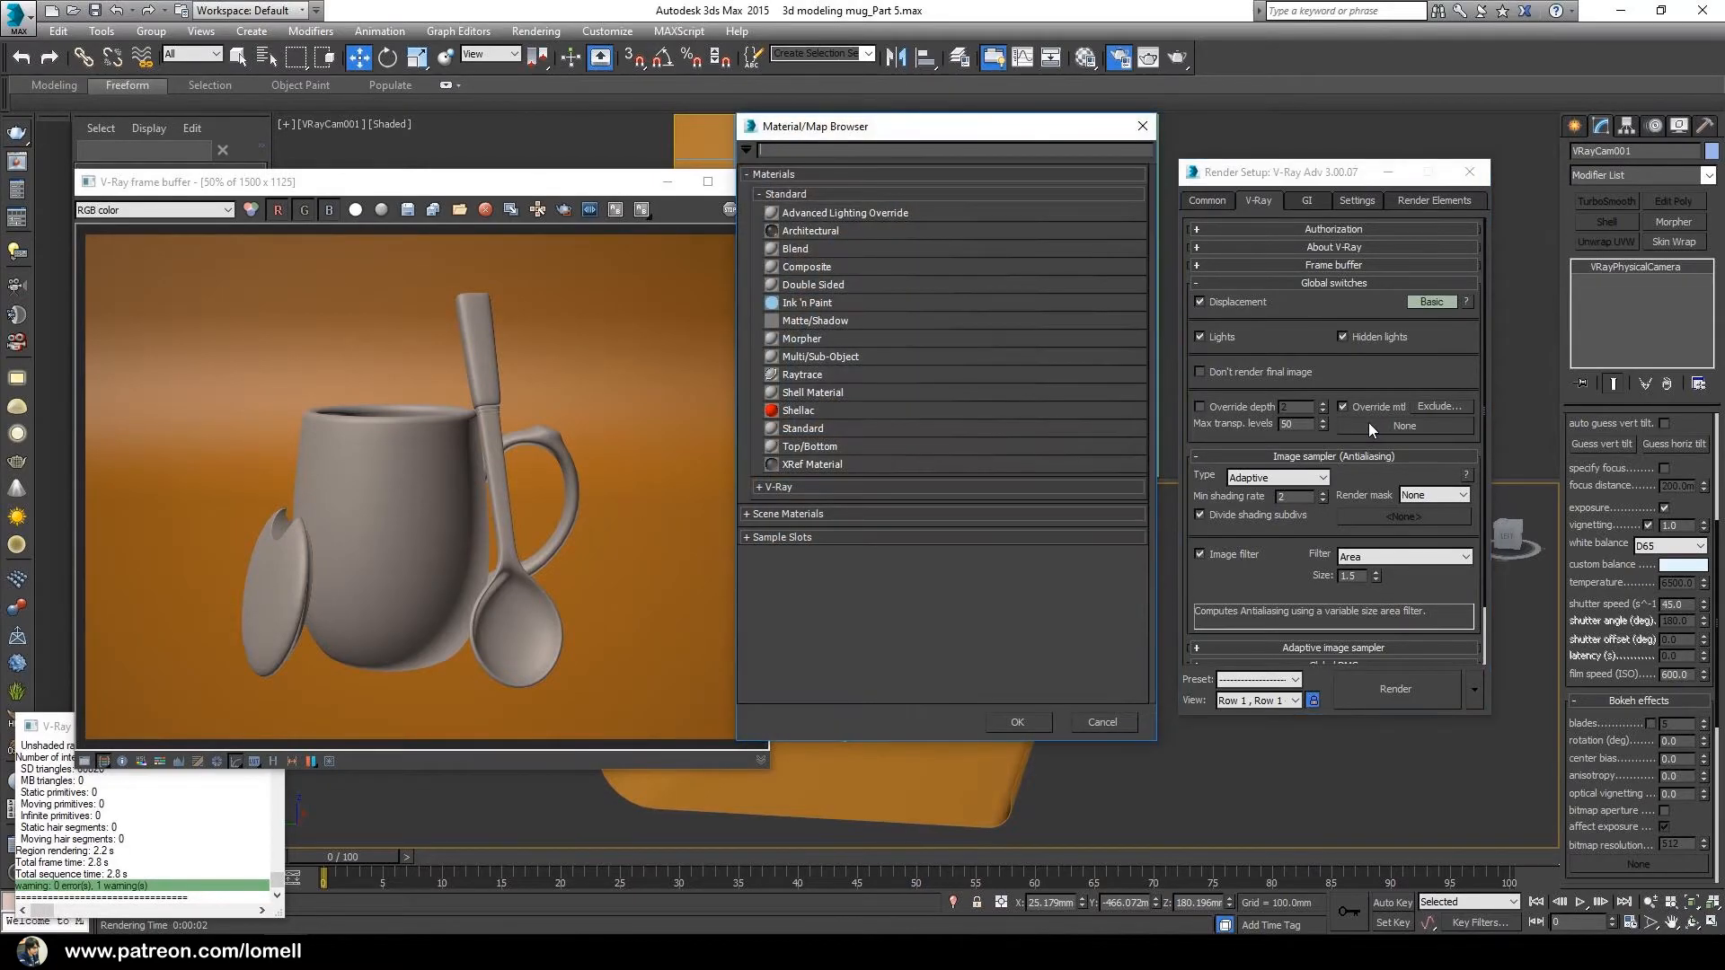
left_click_drag(902, 133, 949, 147)
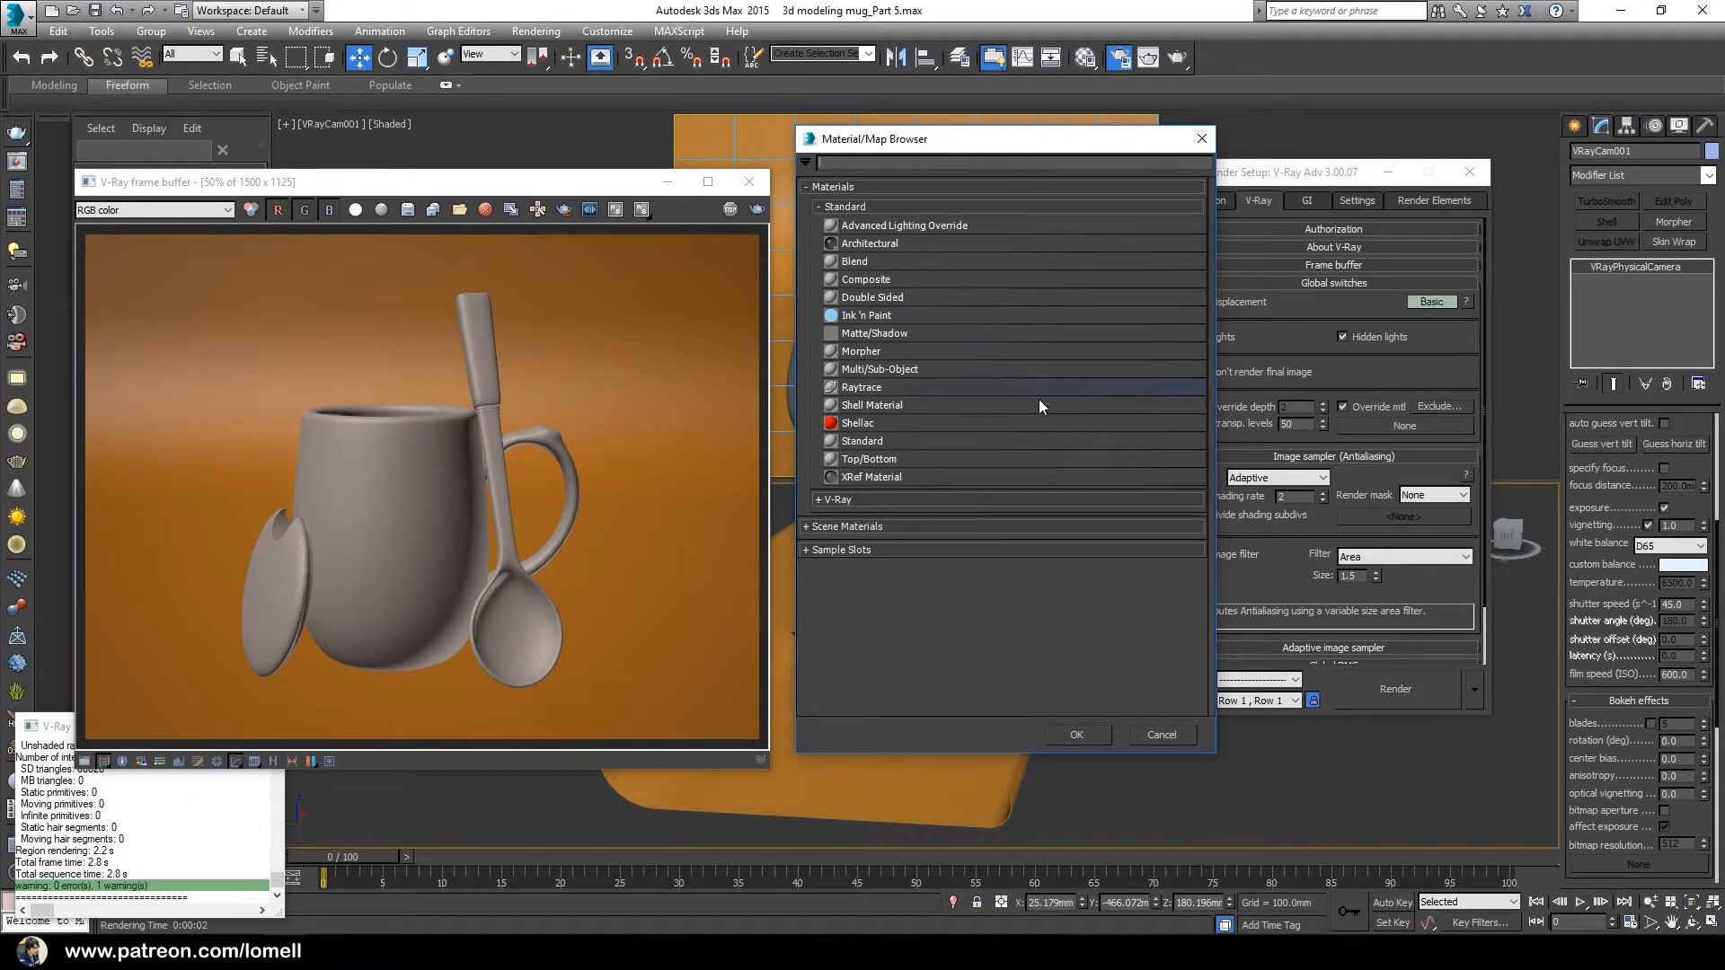
left_click(839, 499)
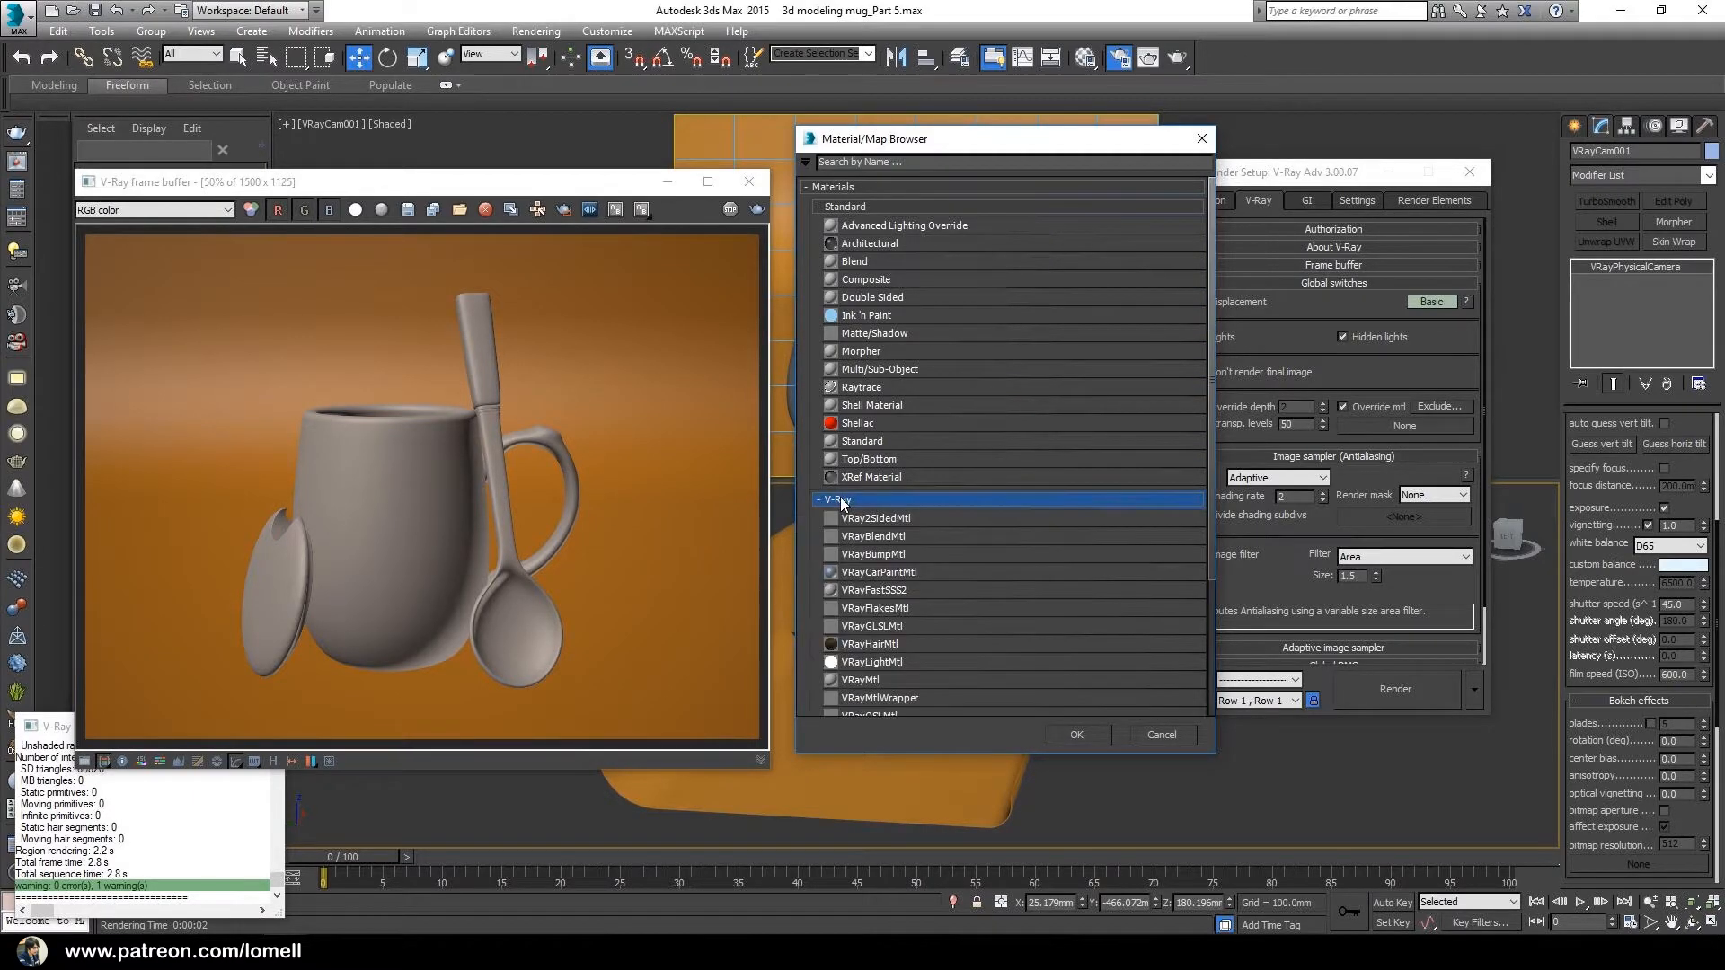
left_click(870, 681)
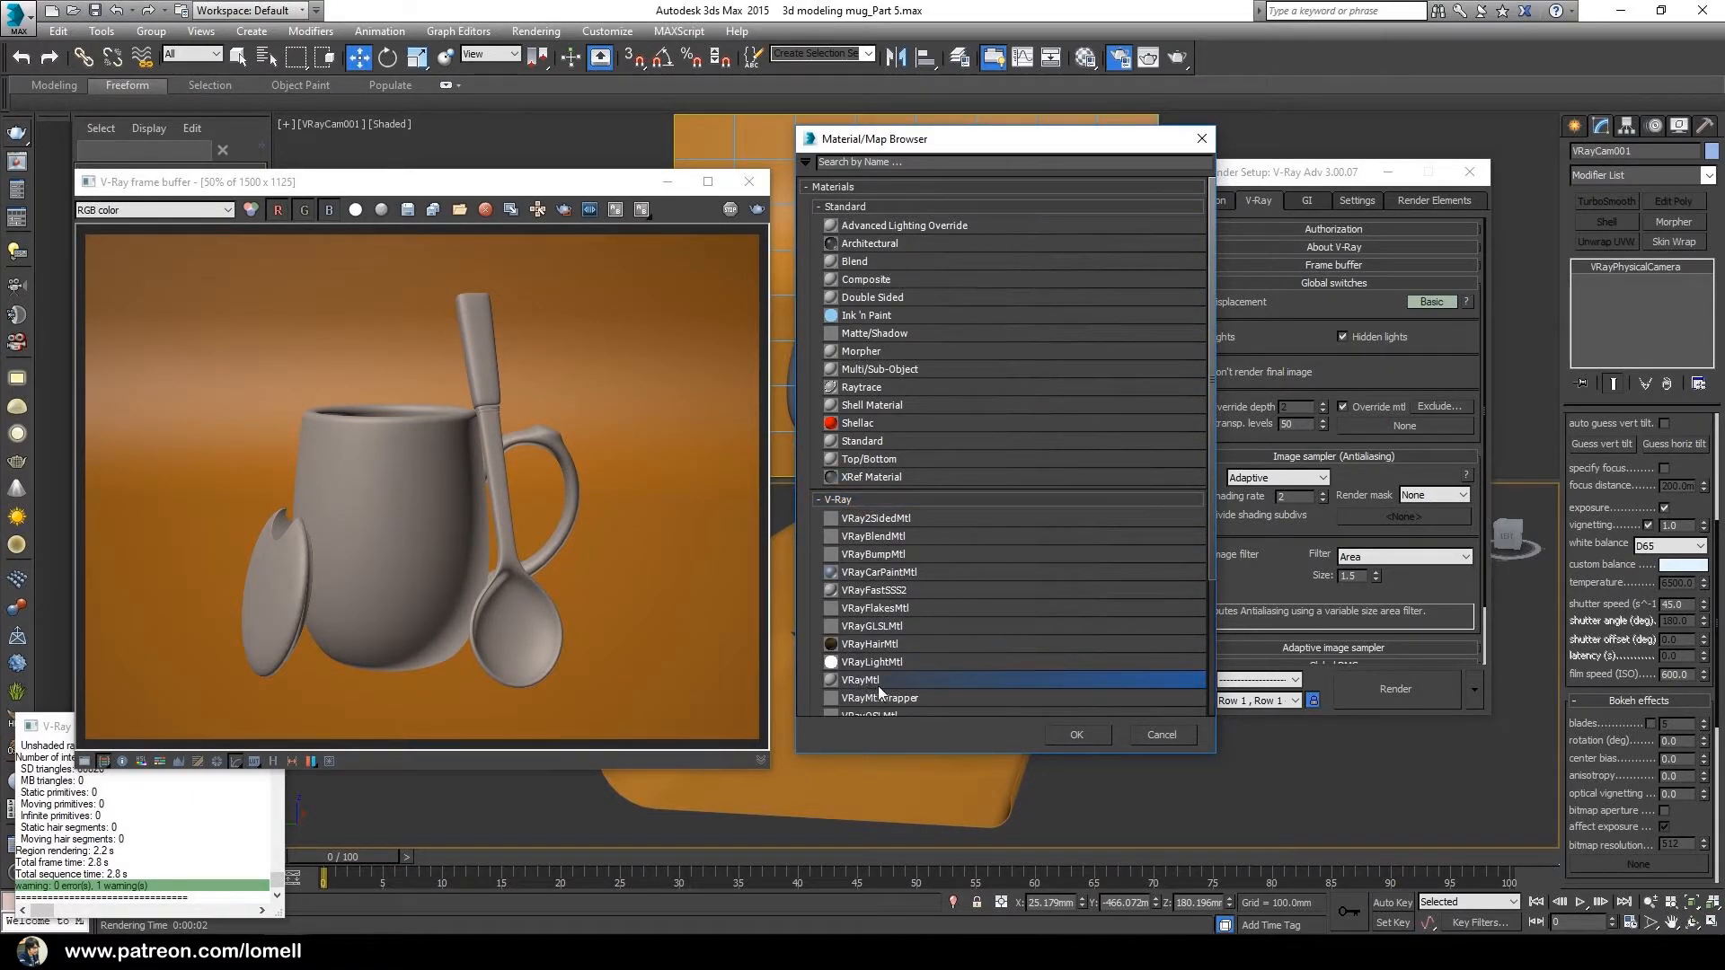
left_click(1062, 732)
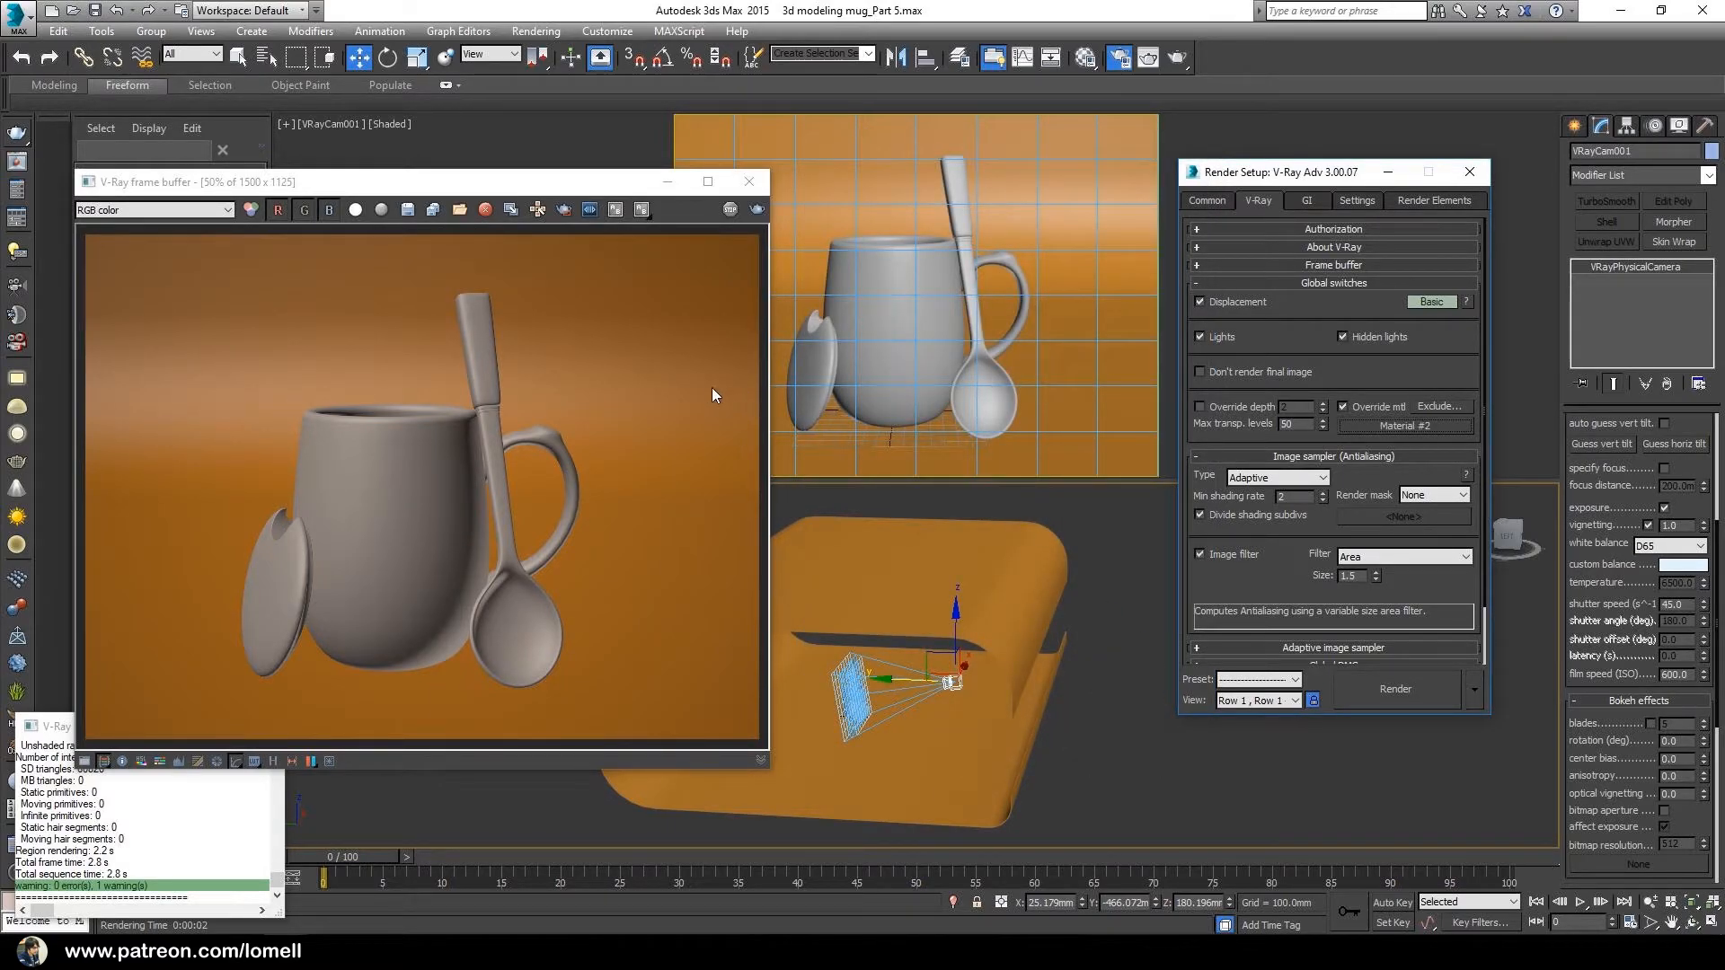
left_click(755, 210)
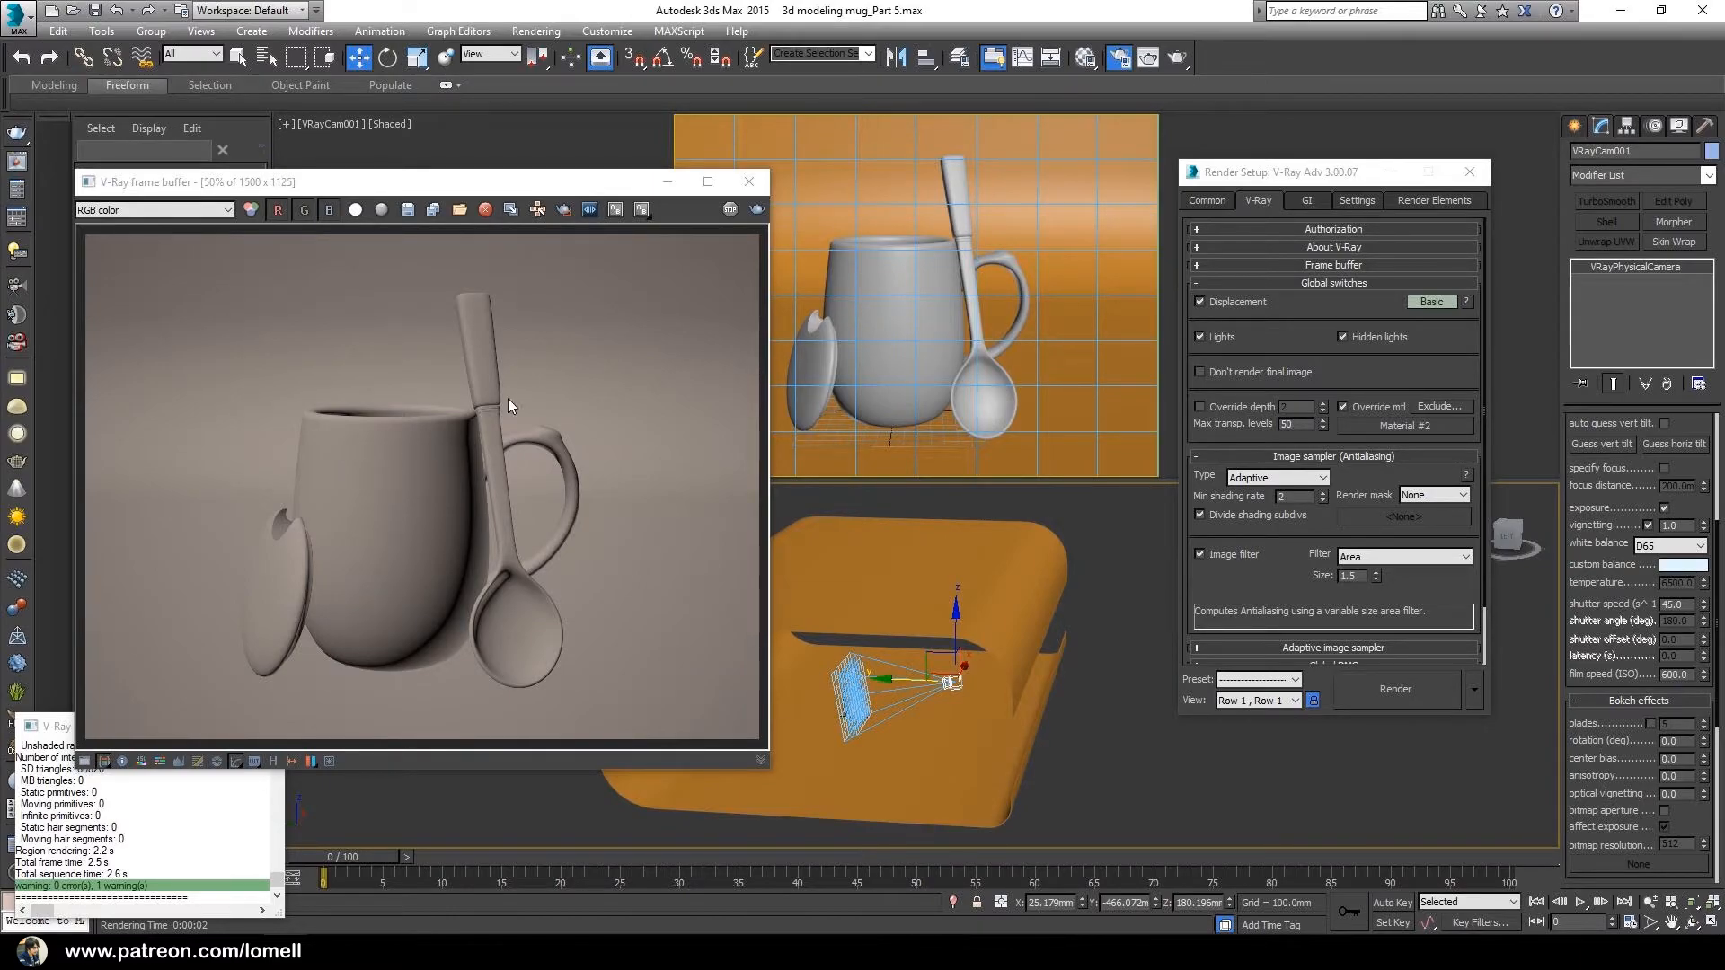
Step: Open the Material Editor, view its Slate mode, and return to Compact mode beside the frame buffer
left_click(1085, 59)
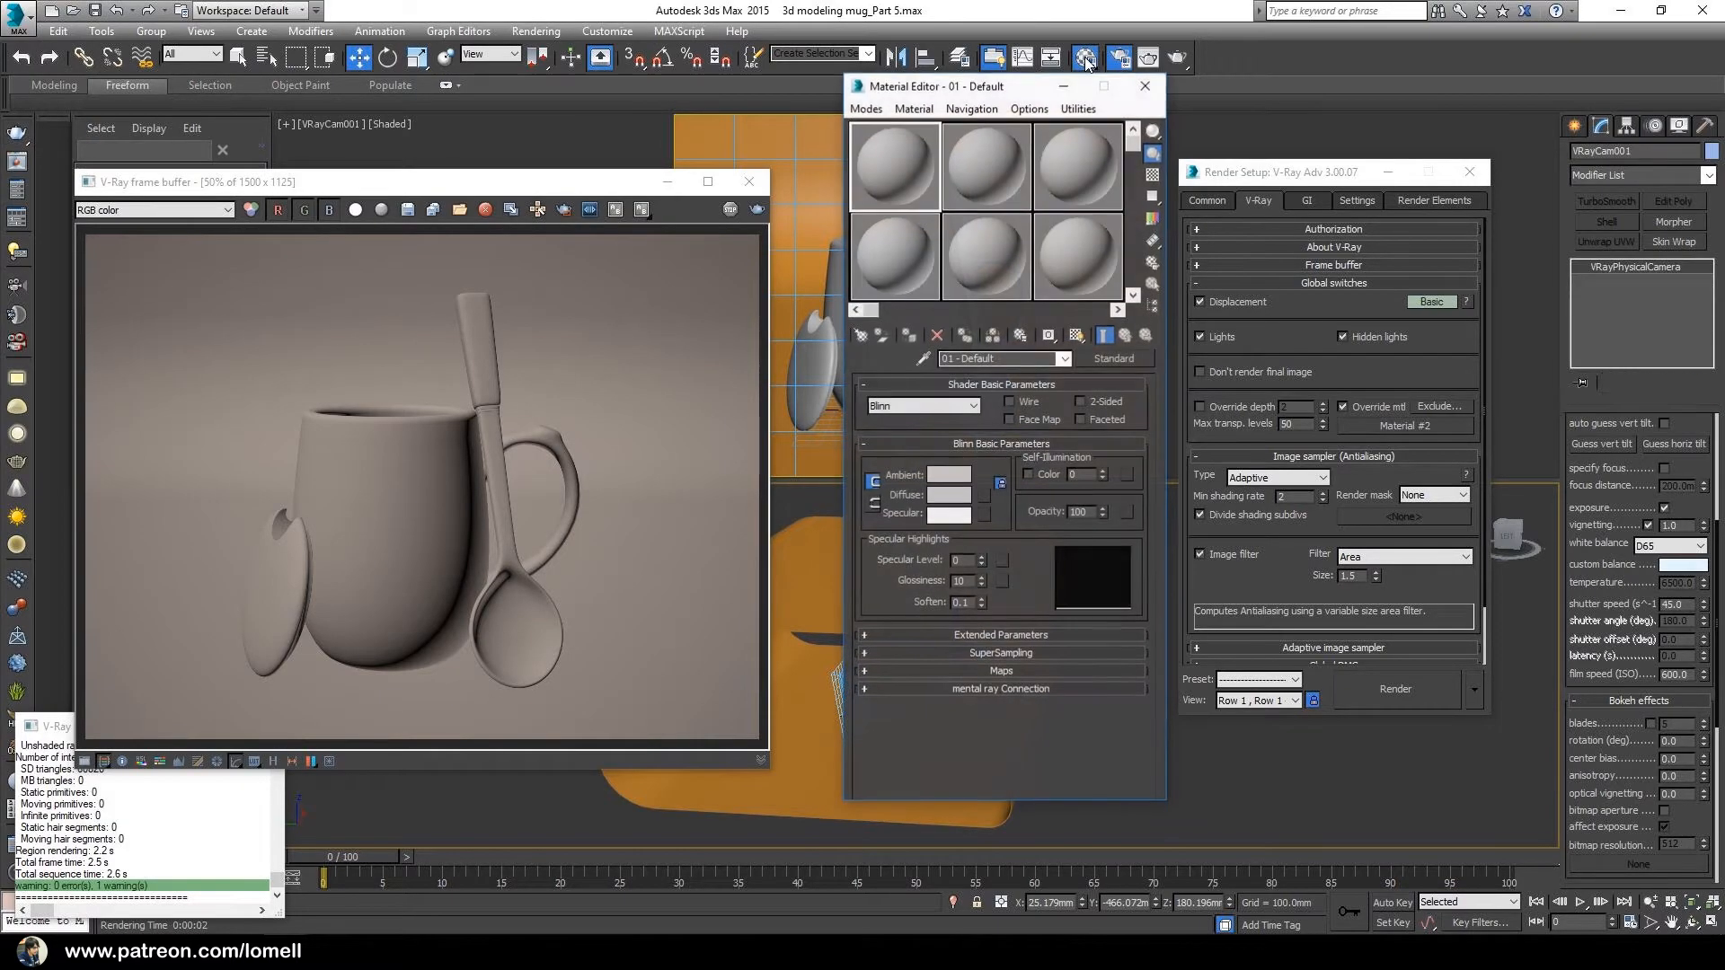
left_click(860, 108)
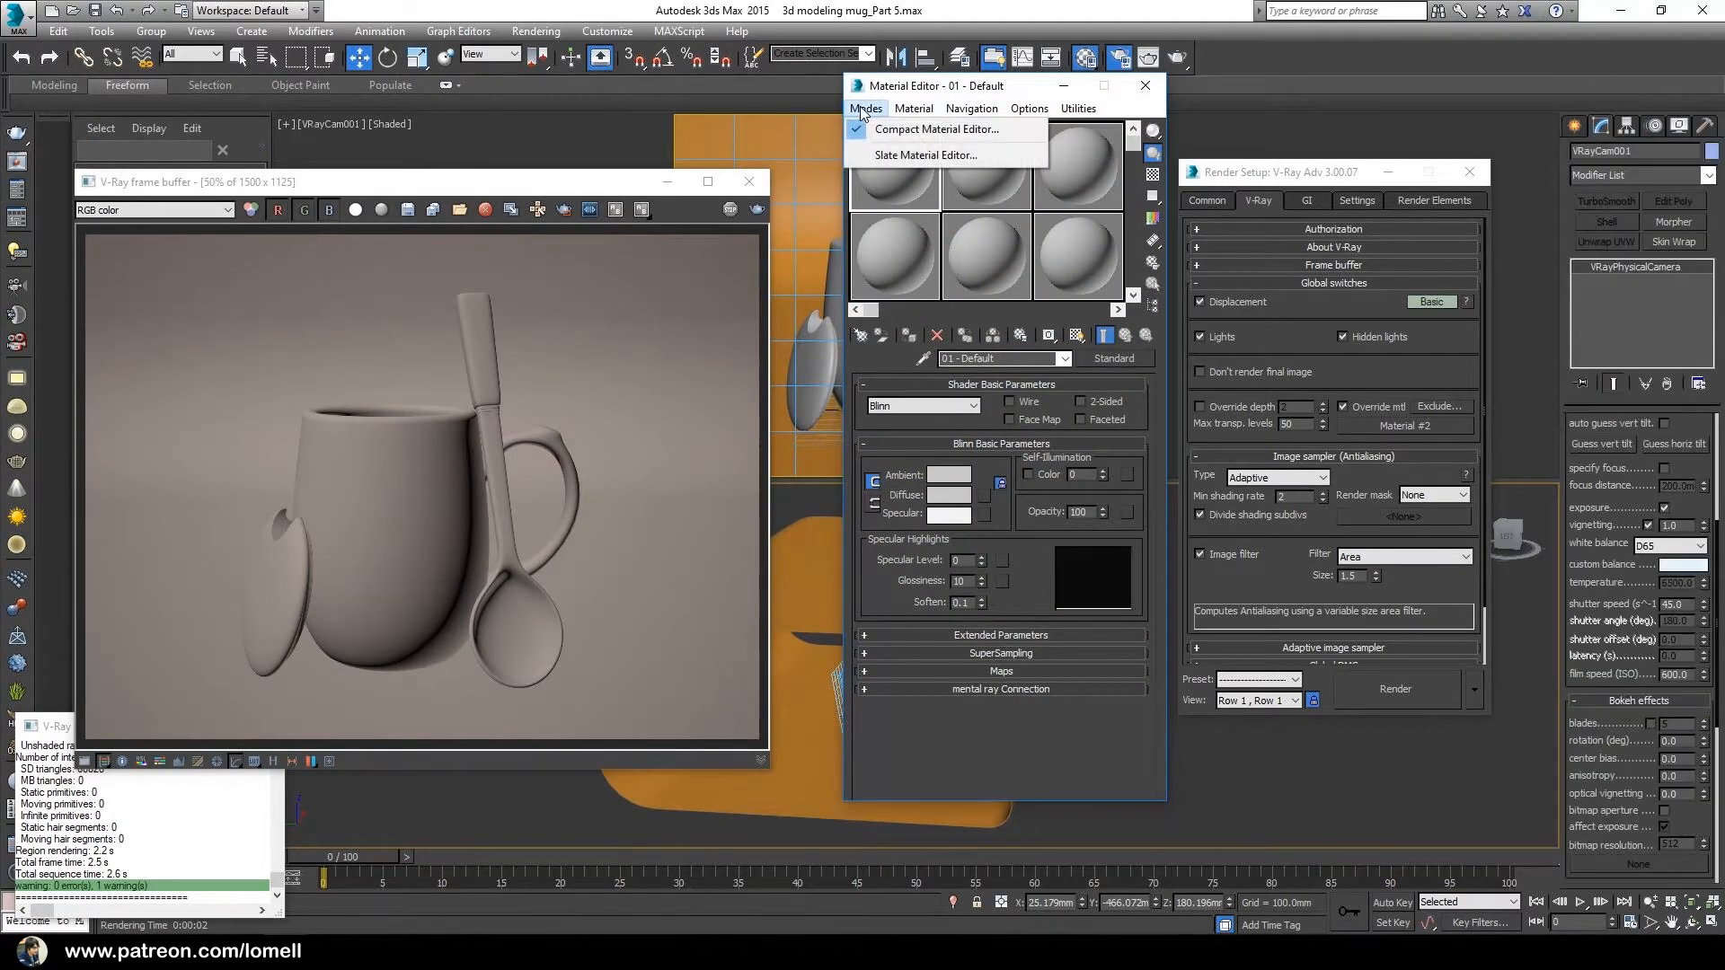
left_click(925, 156)
left_click_drag(809, 205, 827, 123)
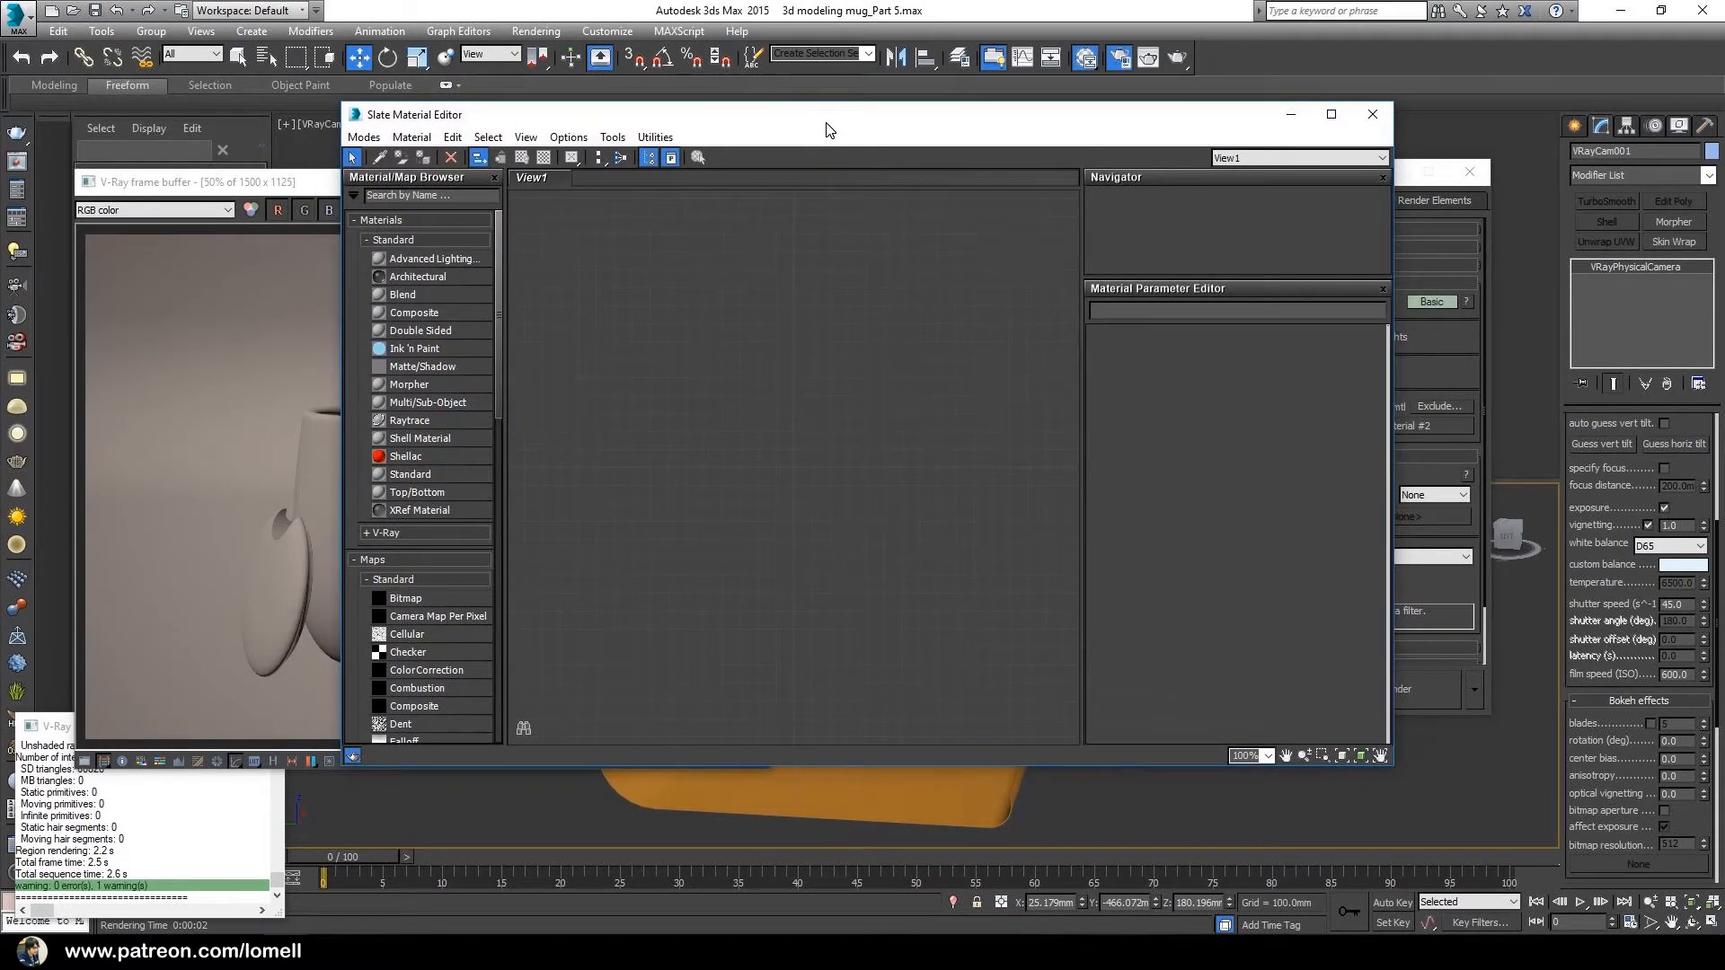
left_click(360, 144)
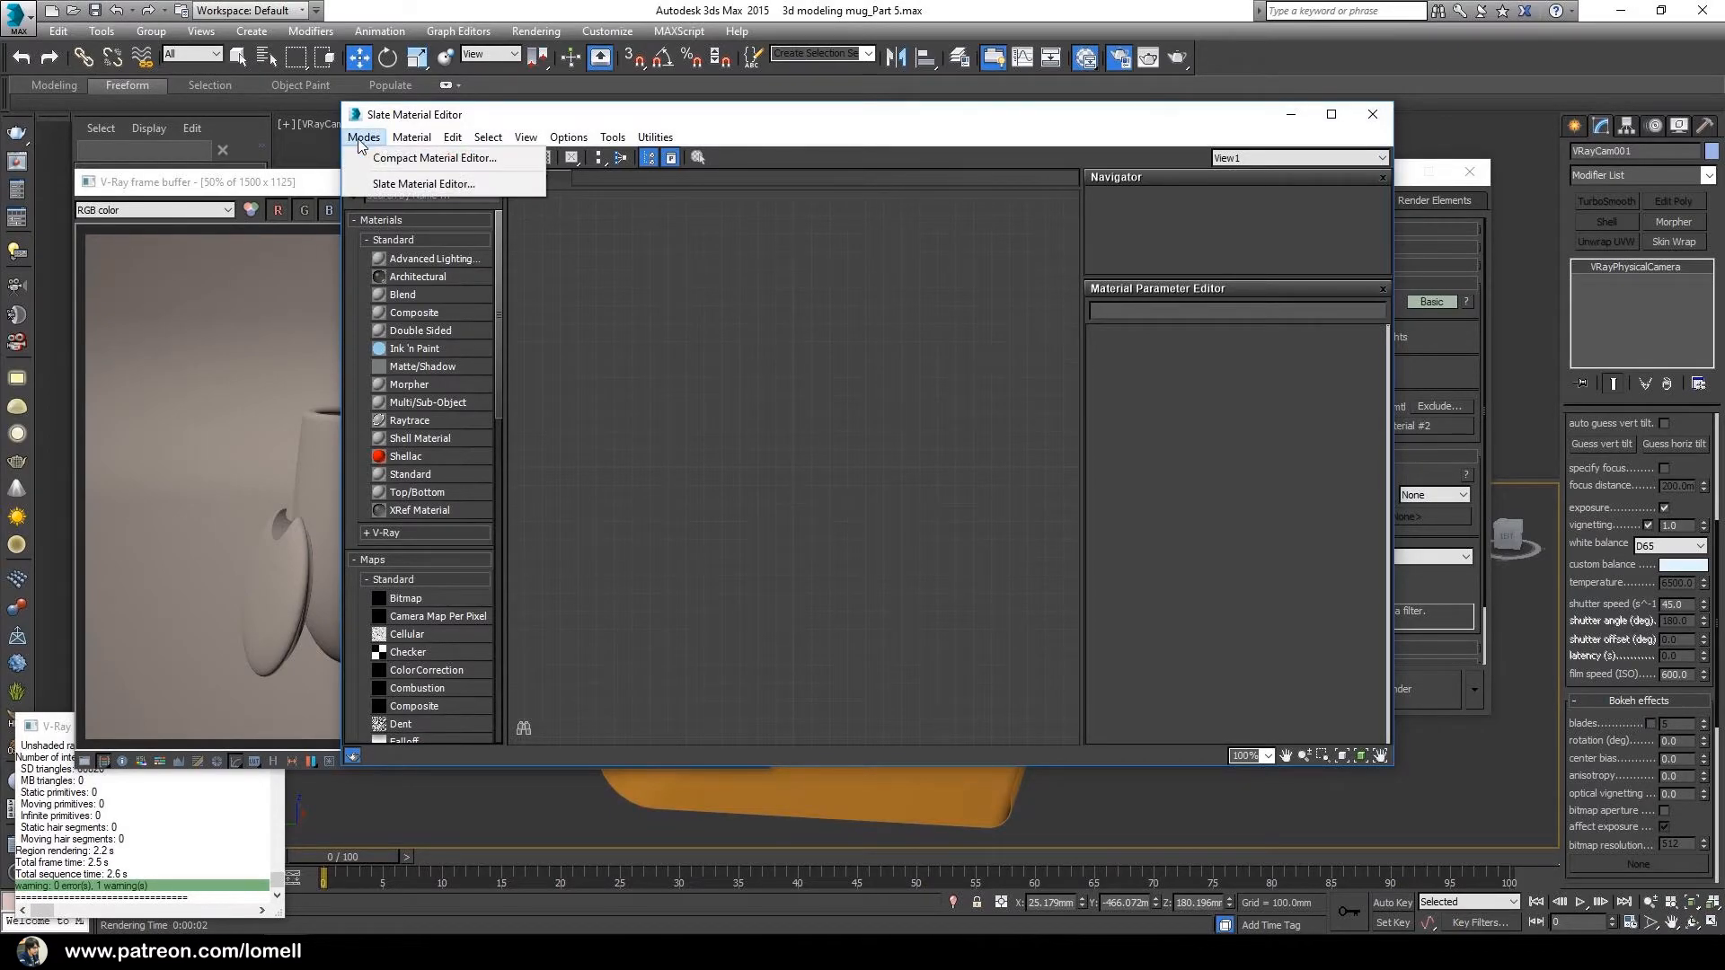
left_click(387, 158)
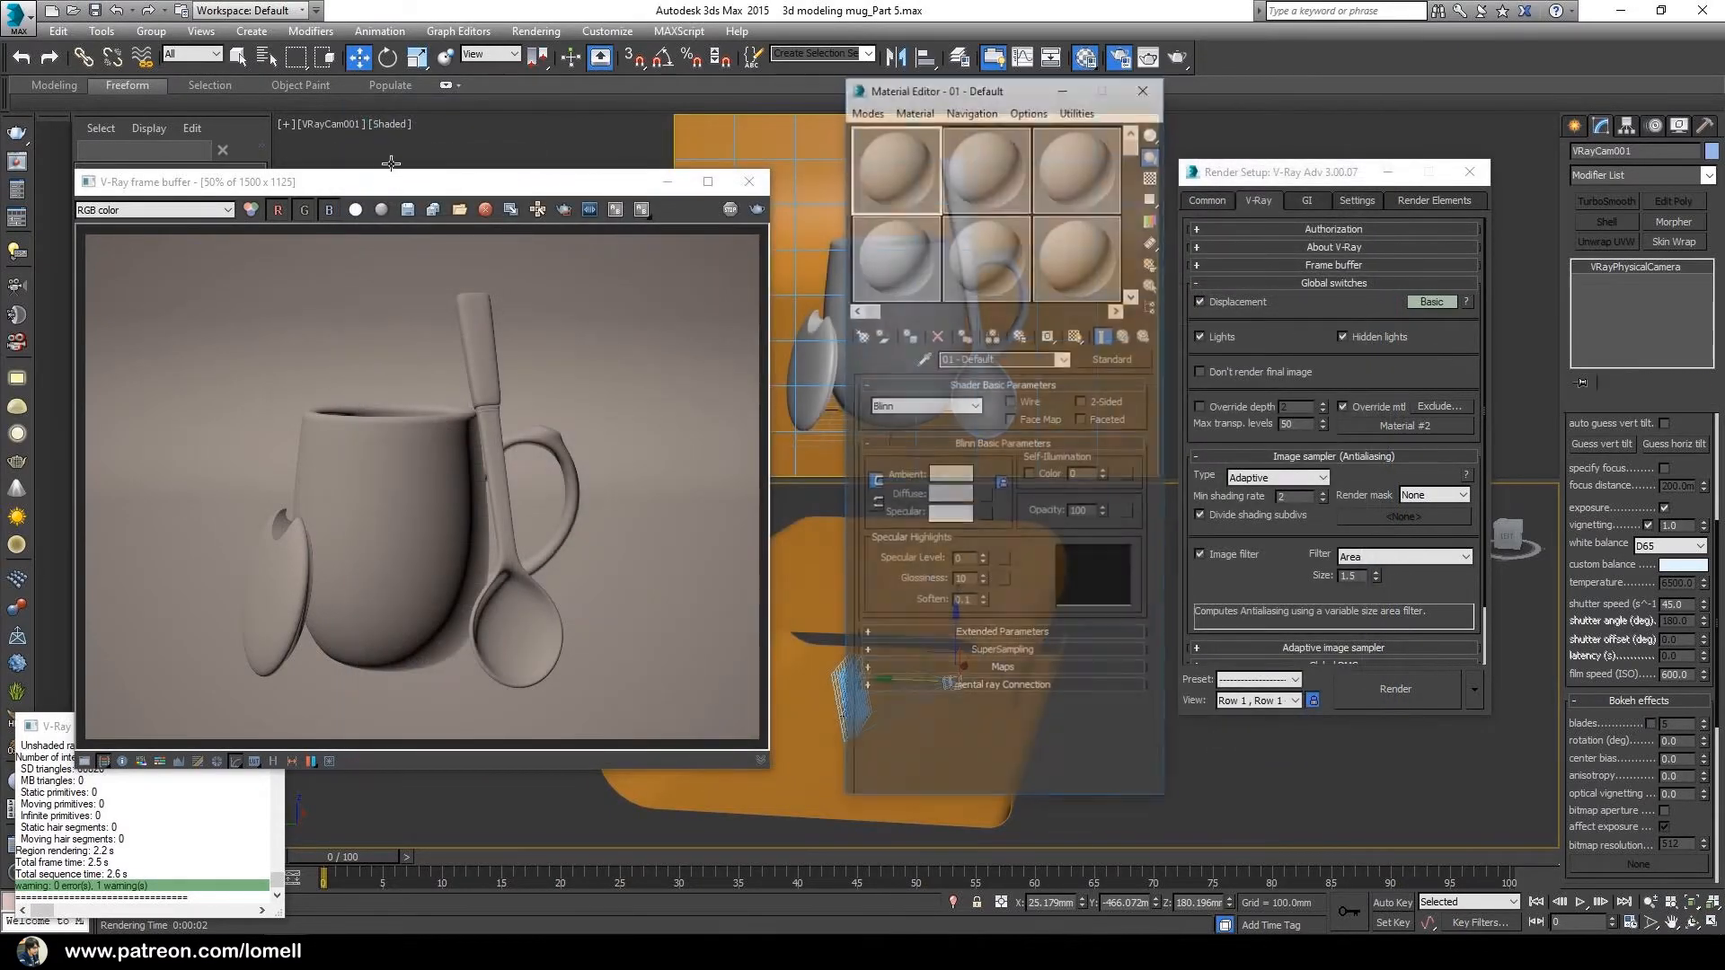
left_click_drag(917, 97, 861, 99)
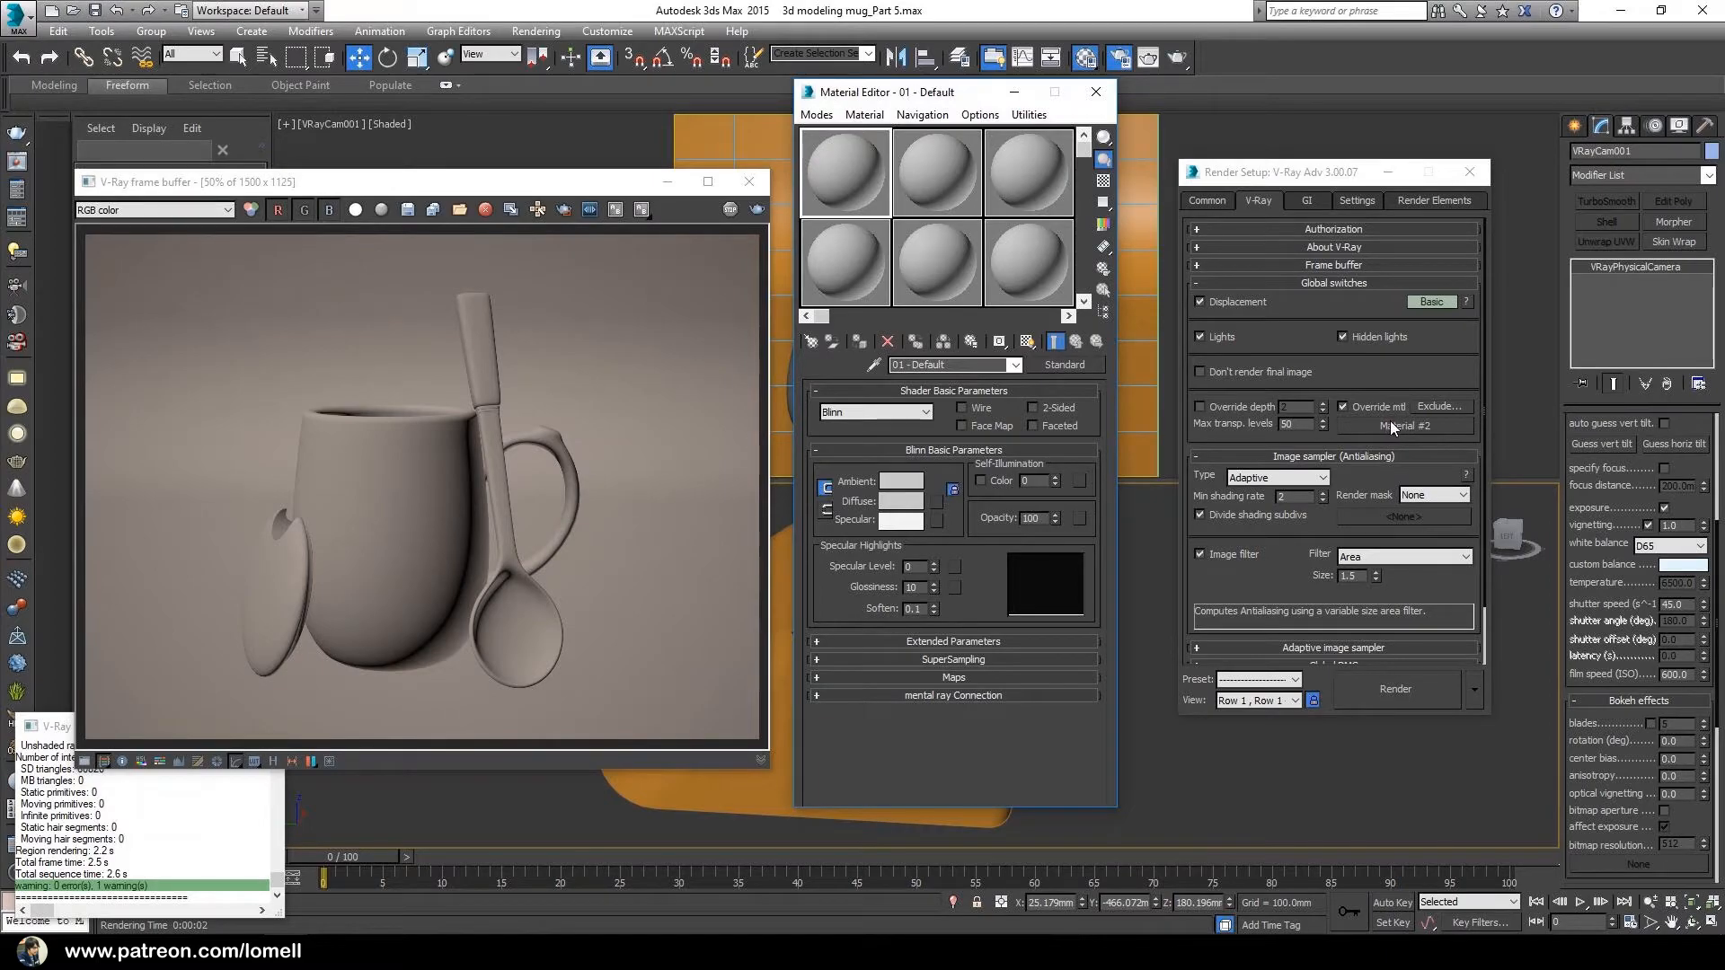
Step: Load the override material as an instance into the first Material Editor slot and set its diffuse colour to white (255, 255, 255)
left_click_drag(1413, 429, 859, 170)
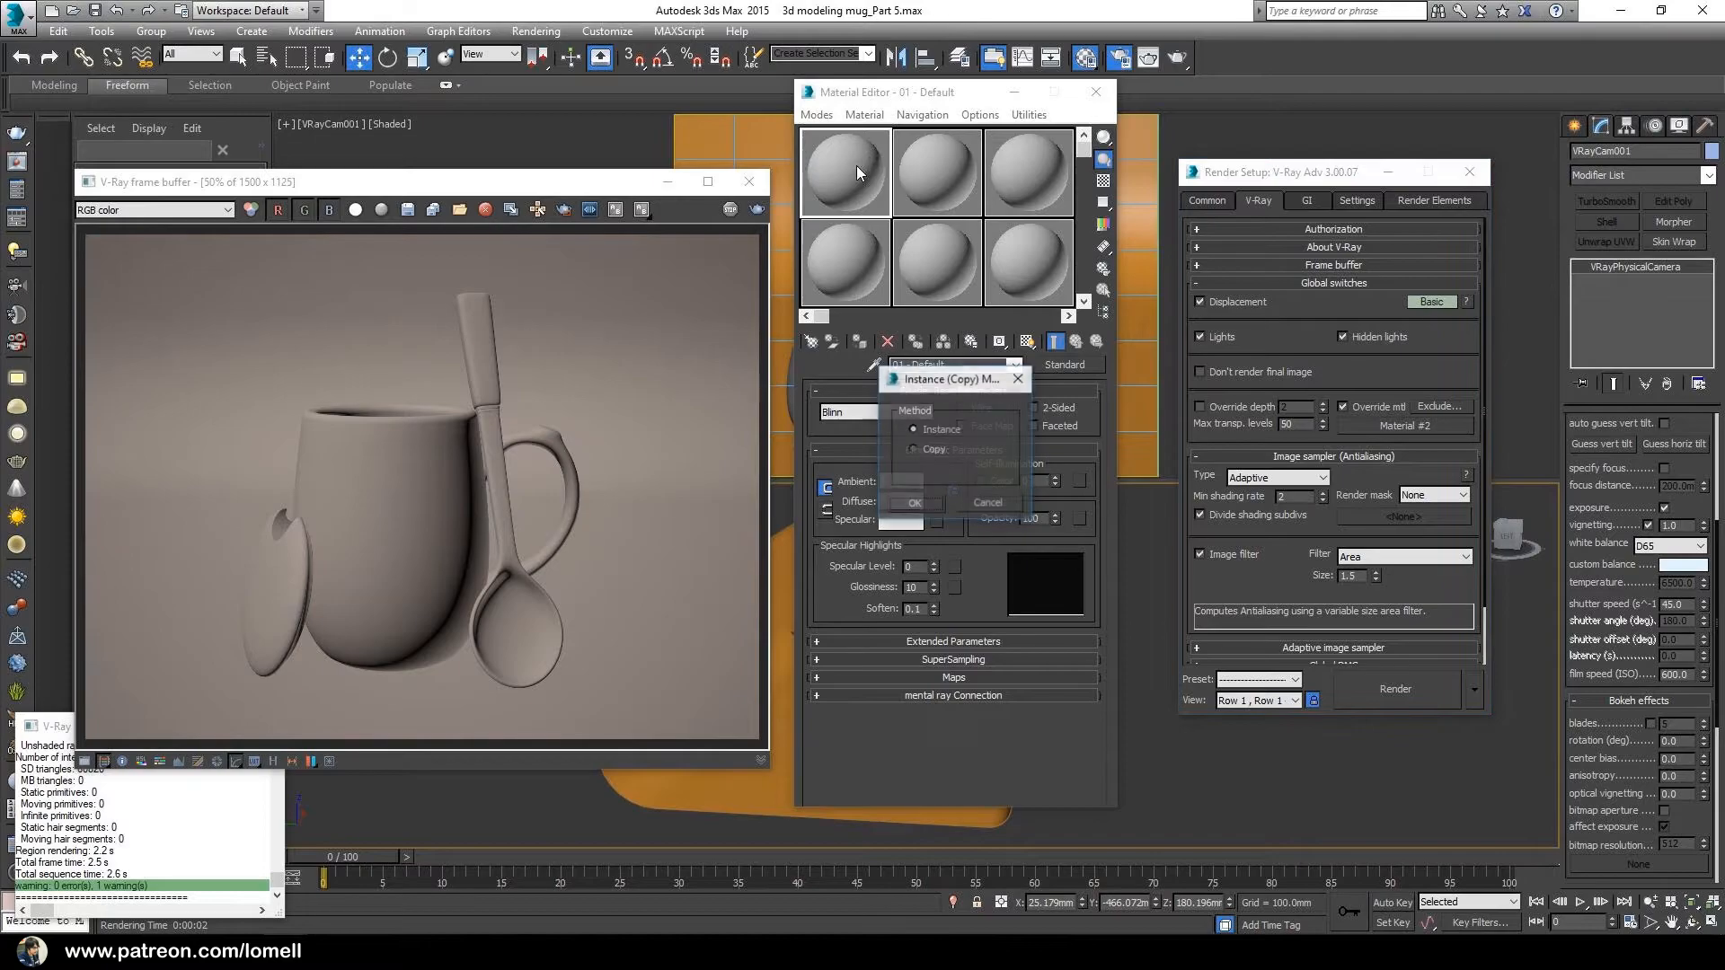
left_click(914, 504)
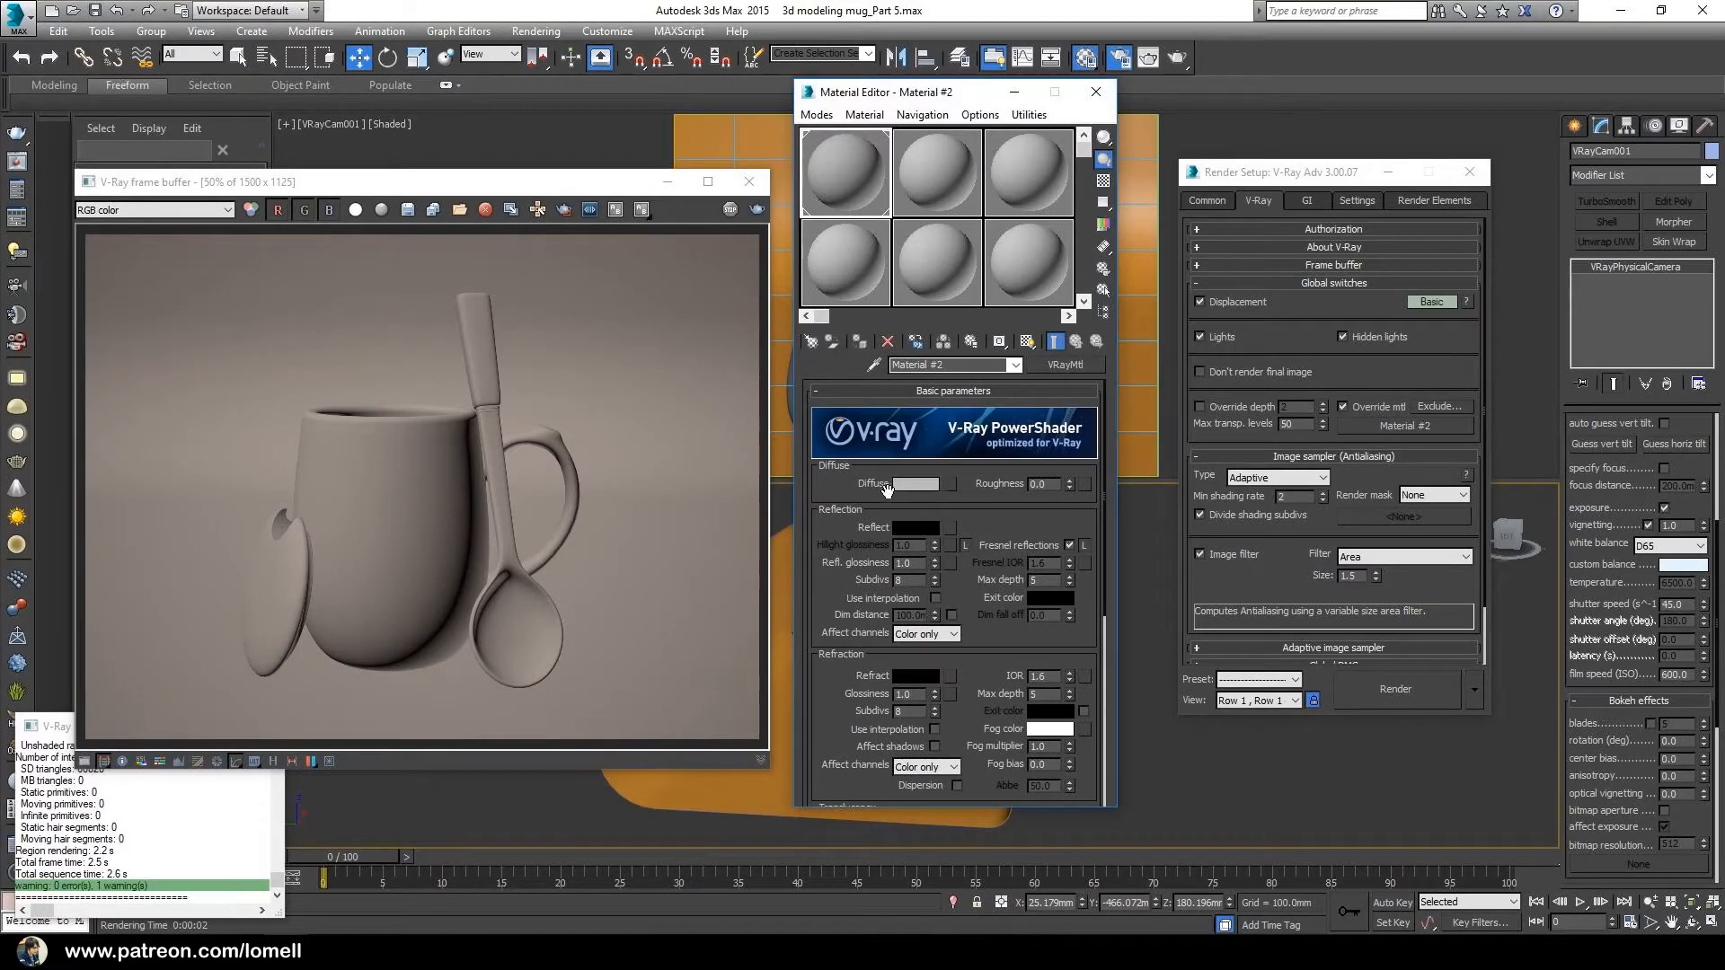
left_click(920, 485)
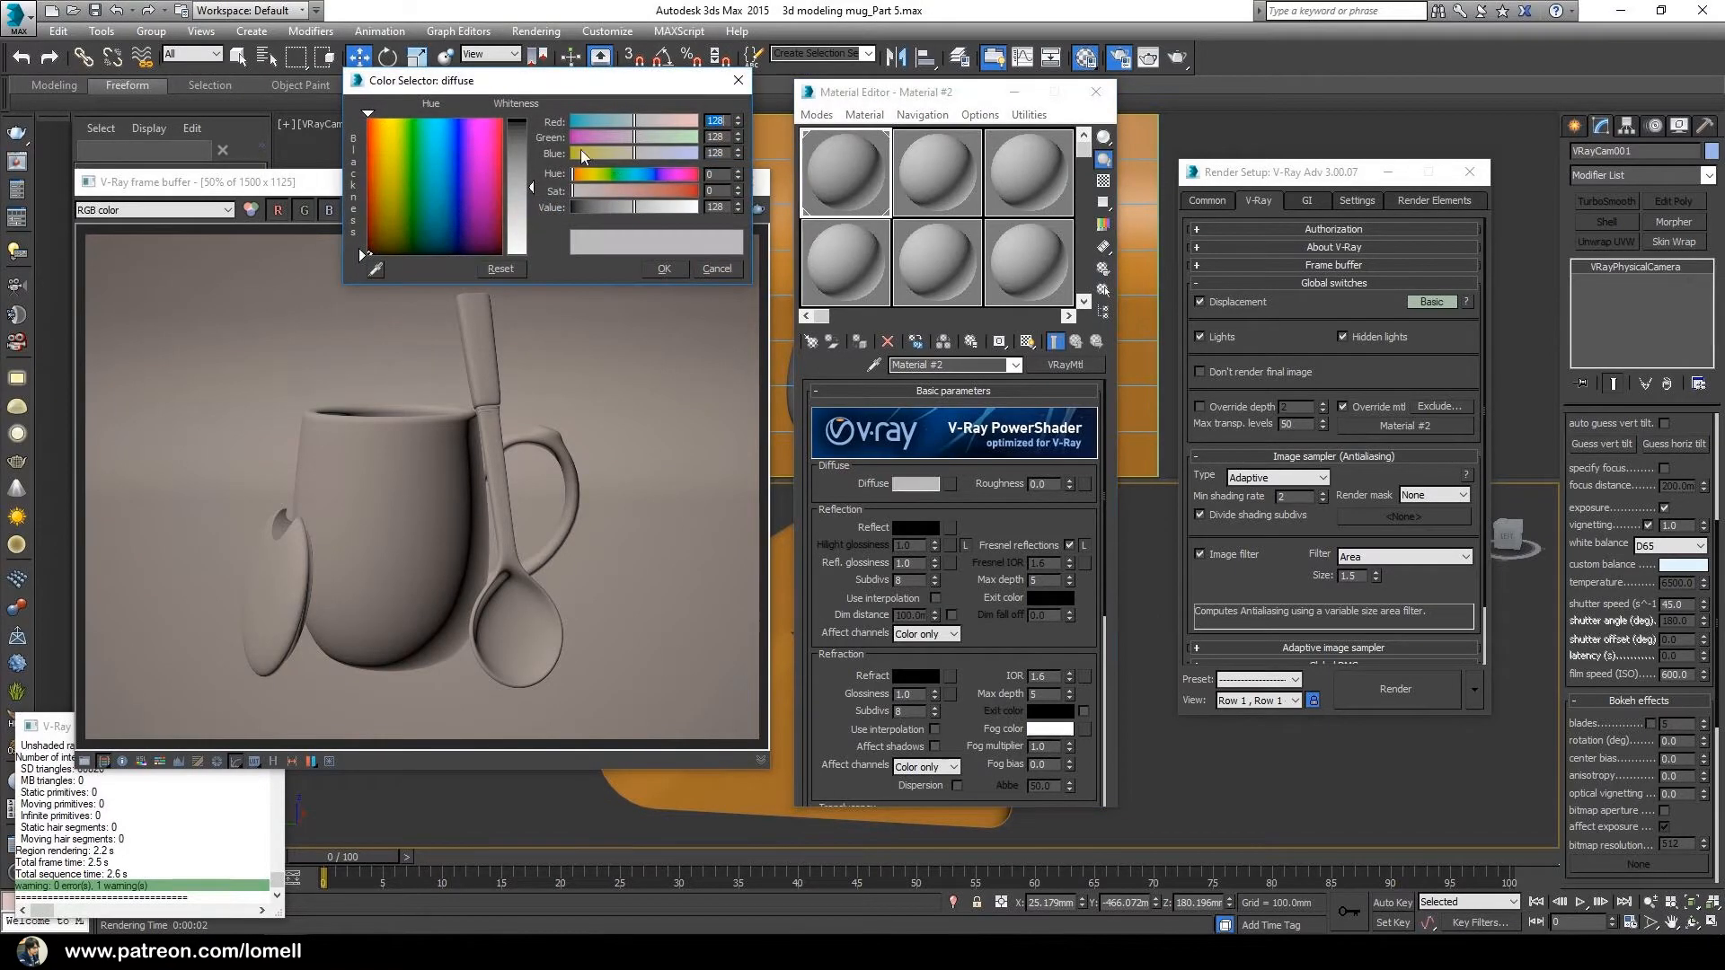
left_click_drag(525, 189, 525, 253)
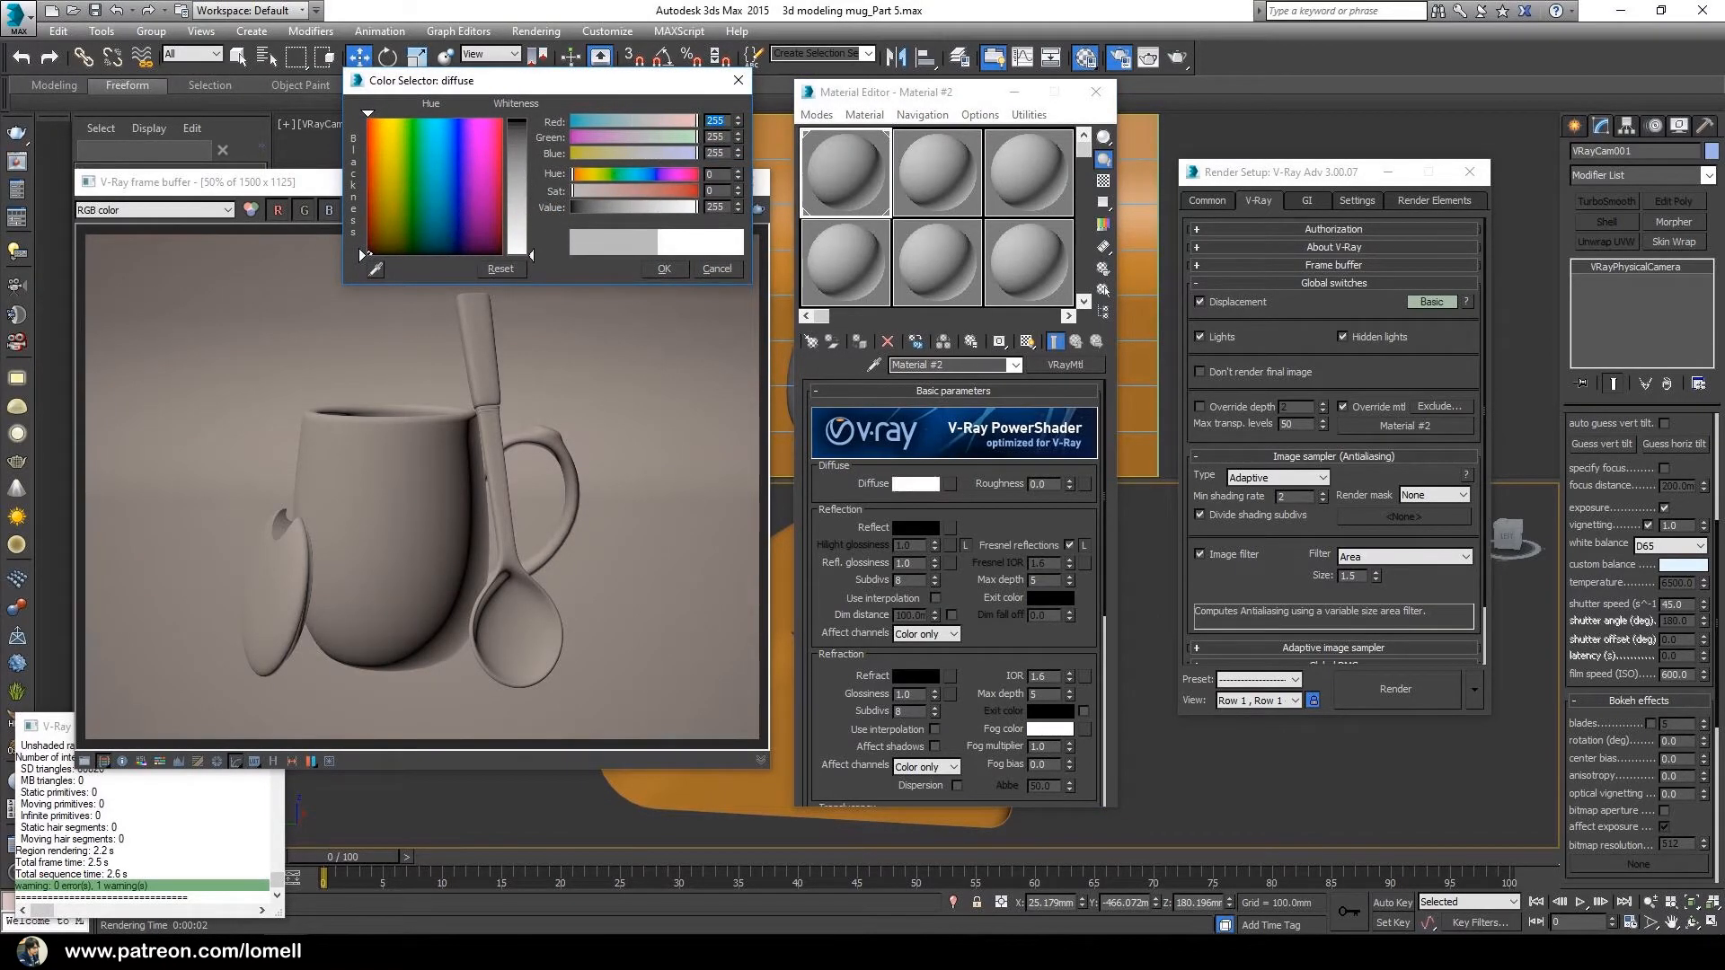
left_click(665, 270)
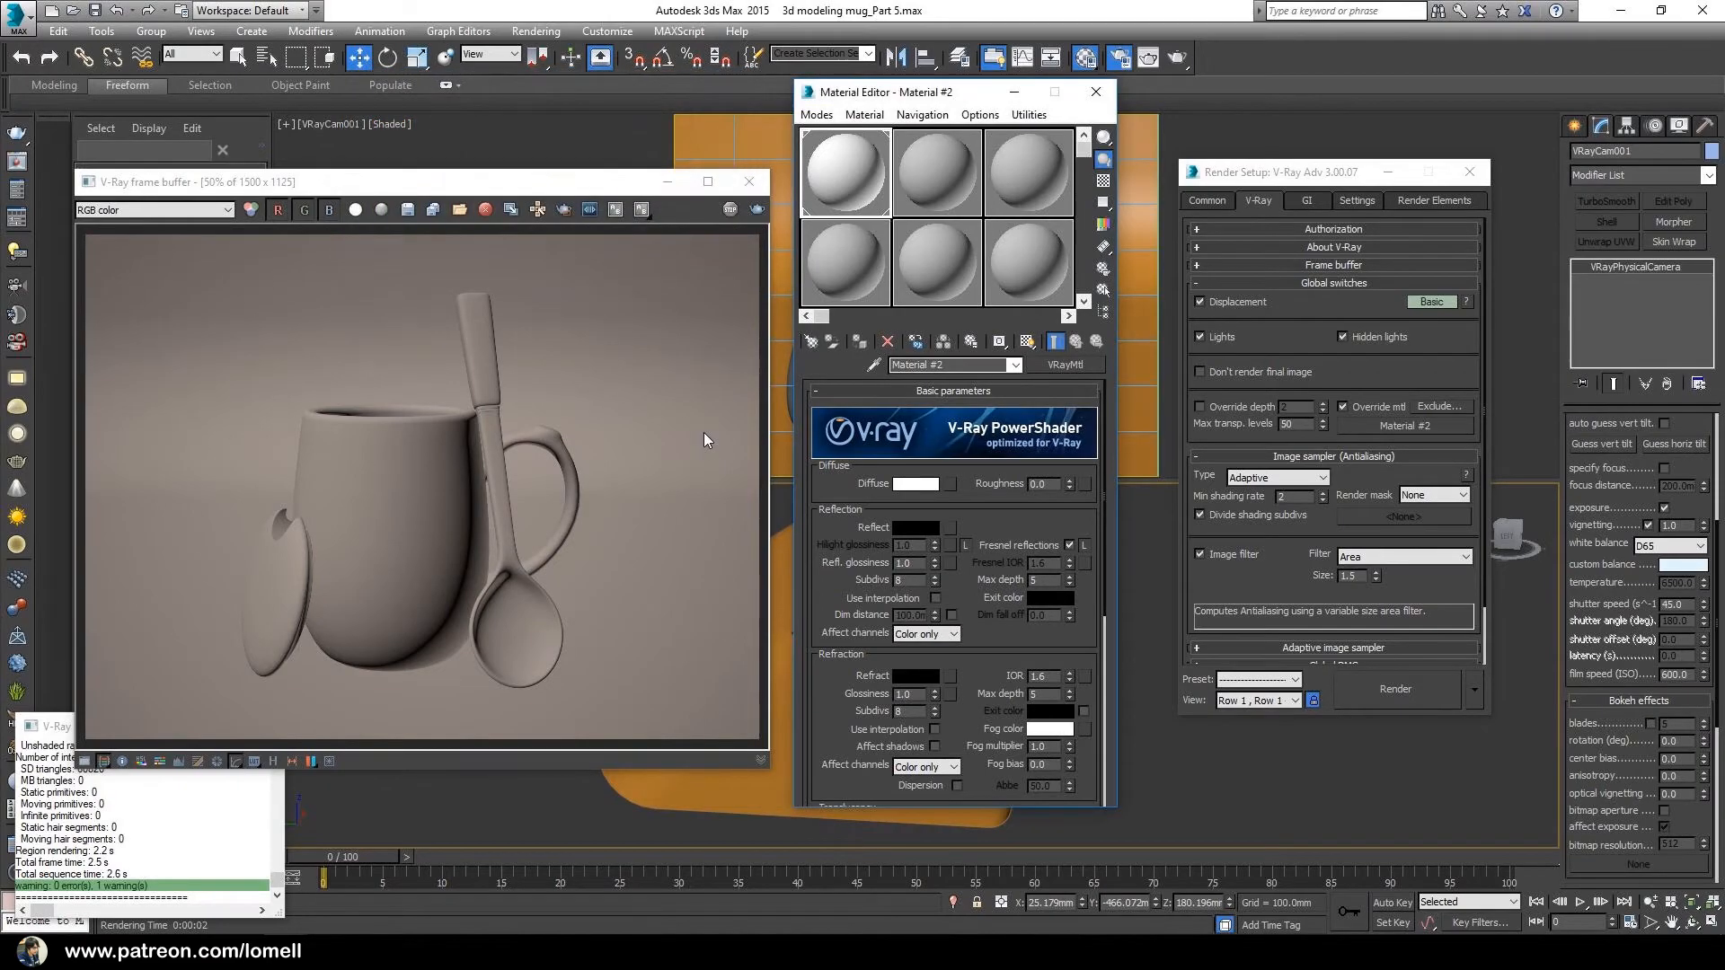
Step: Render the camera view again and close the Material Editor, Render Setup and V-Ray frame buffer windows
left_click(760, 211)
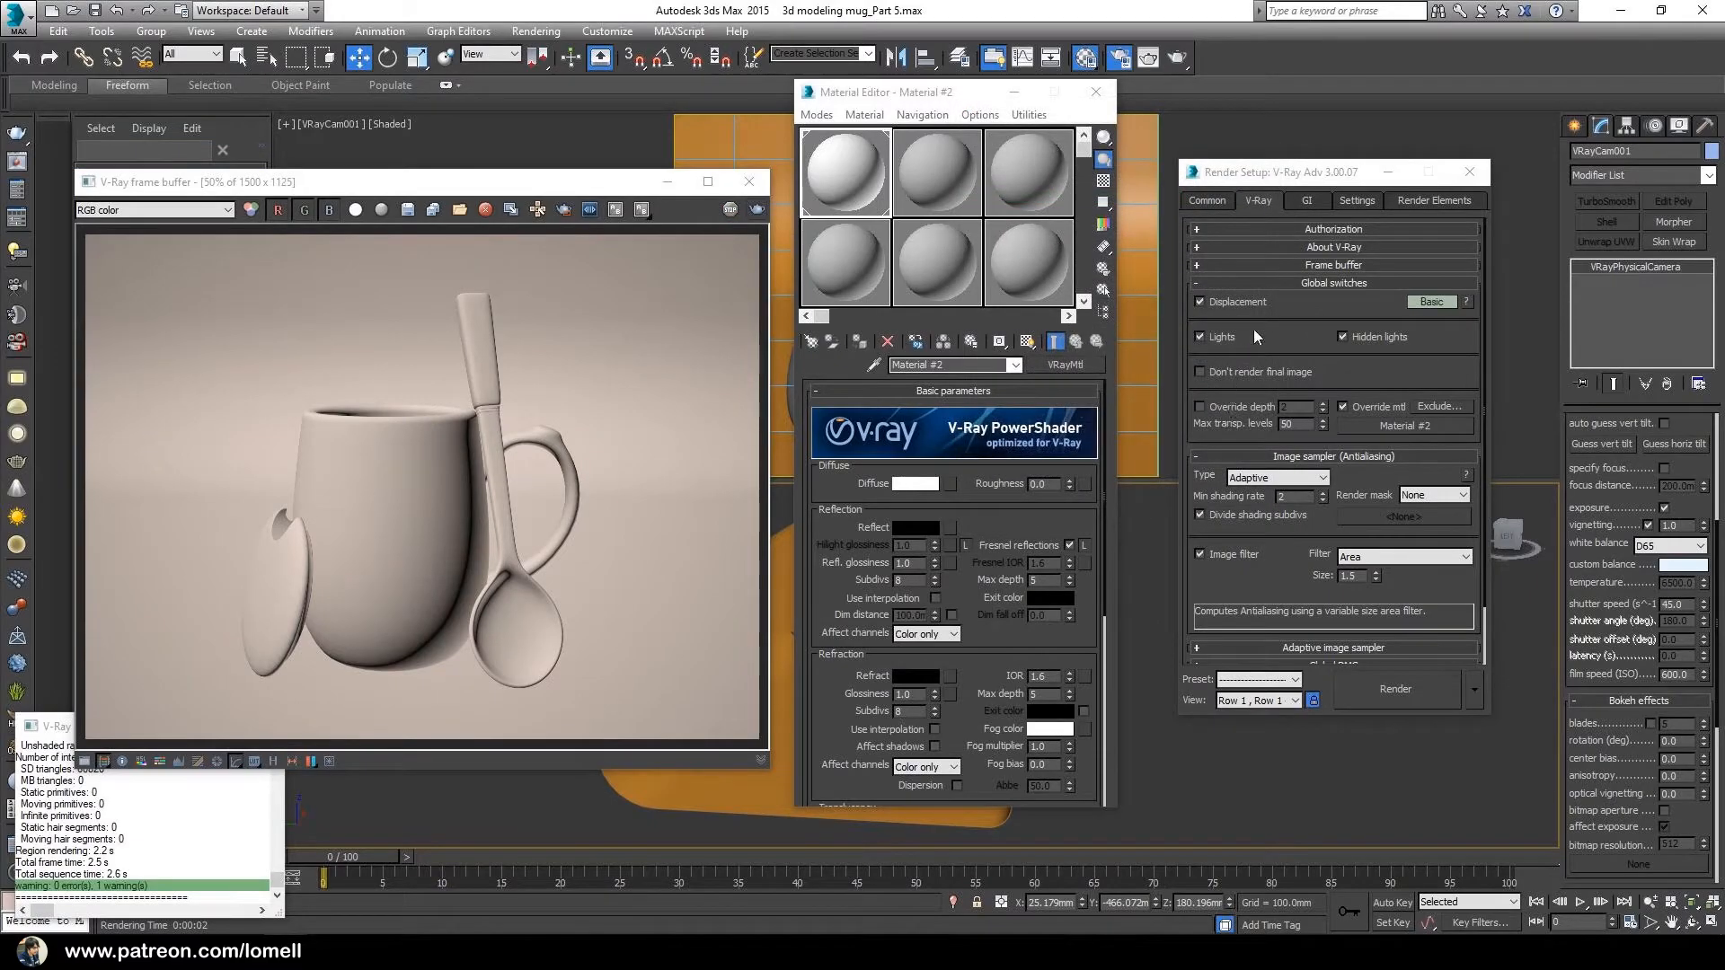
left_click(1096, 92)
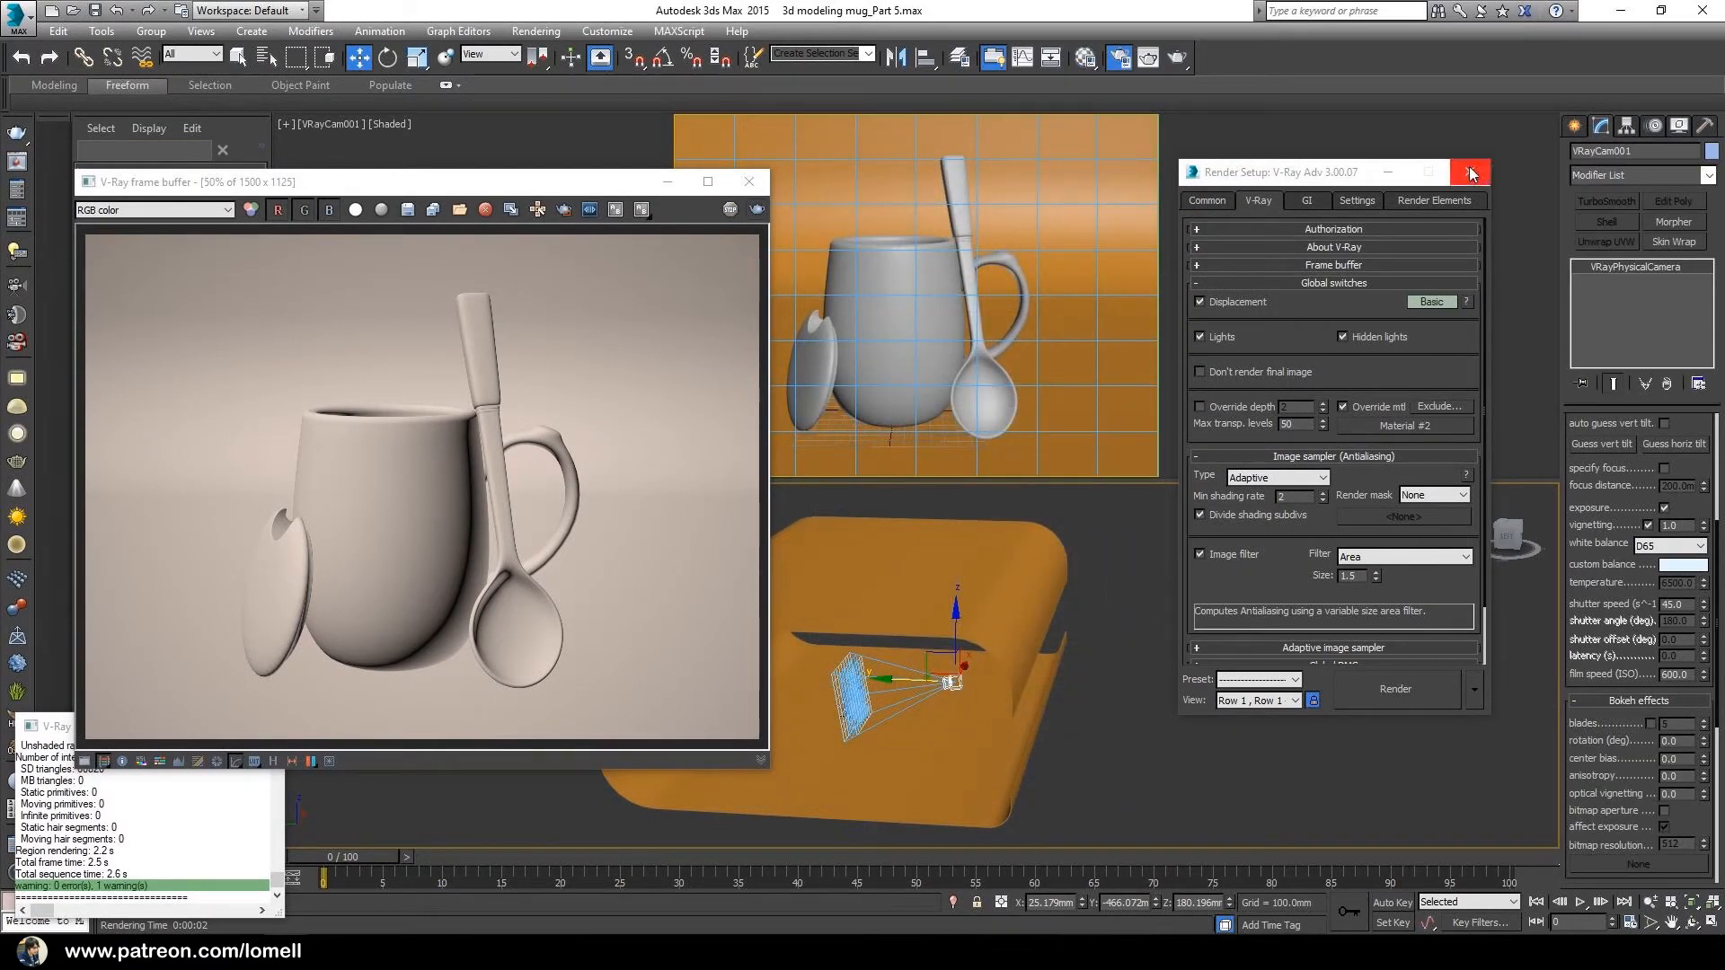
left_click(1471, 173)
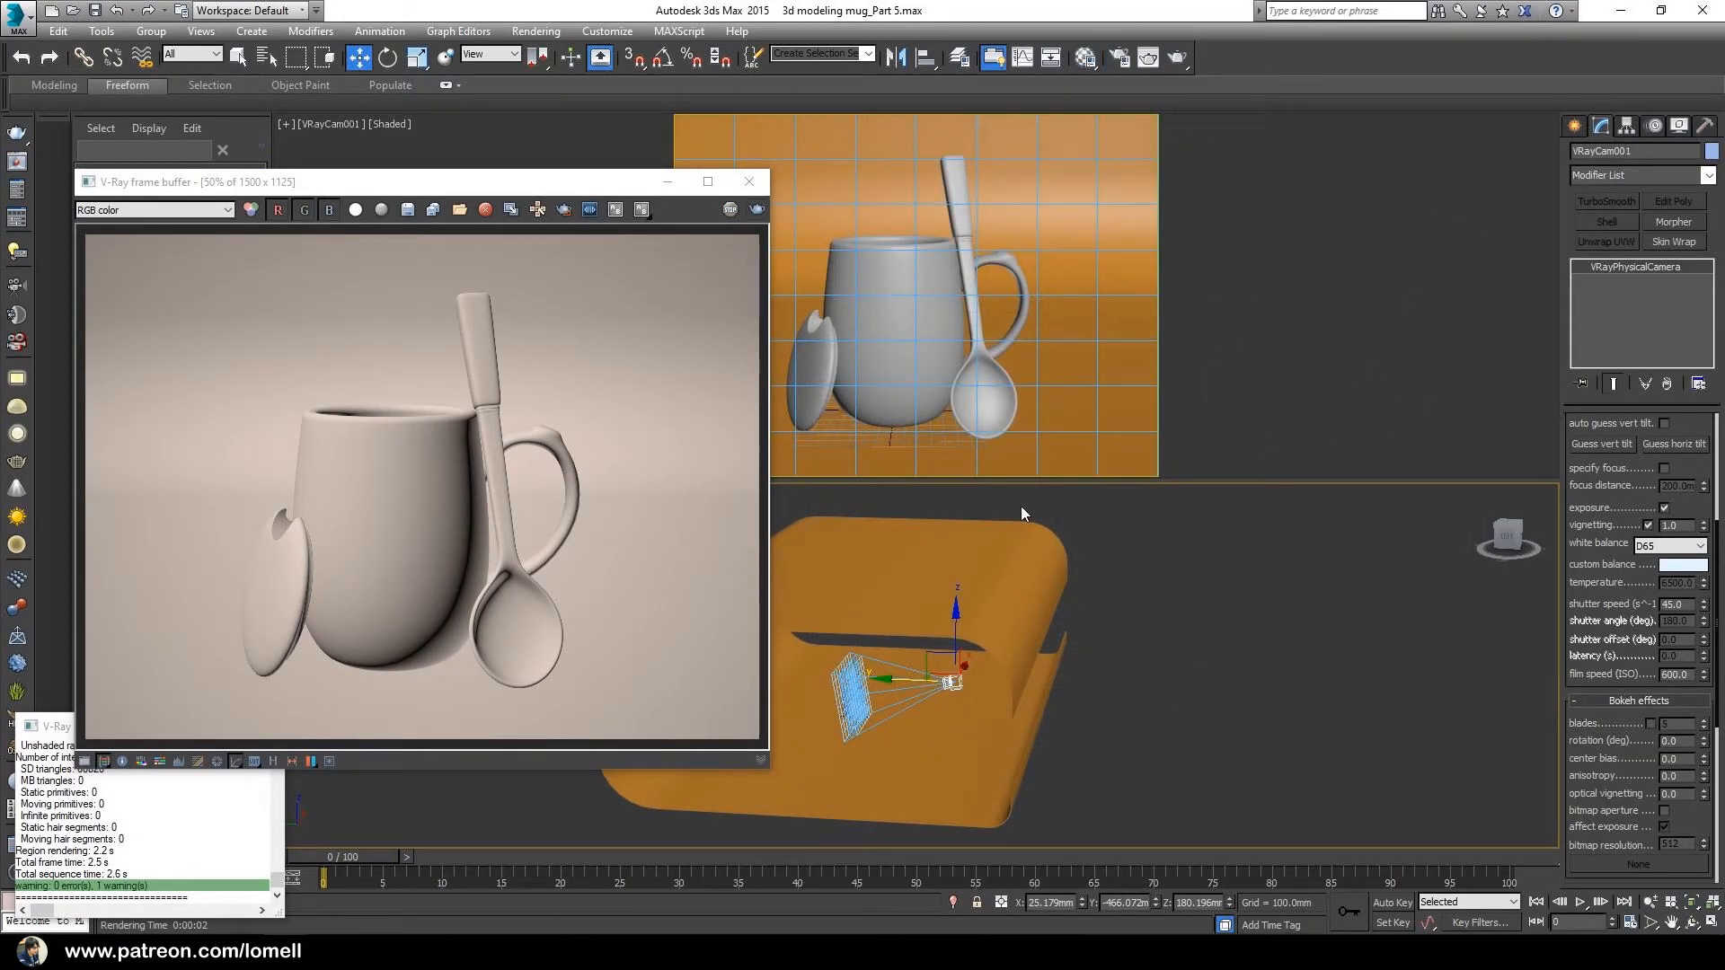
left_click(738, 184)
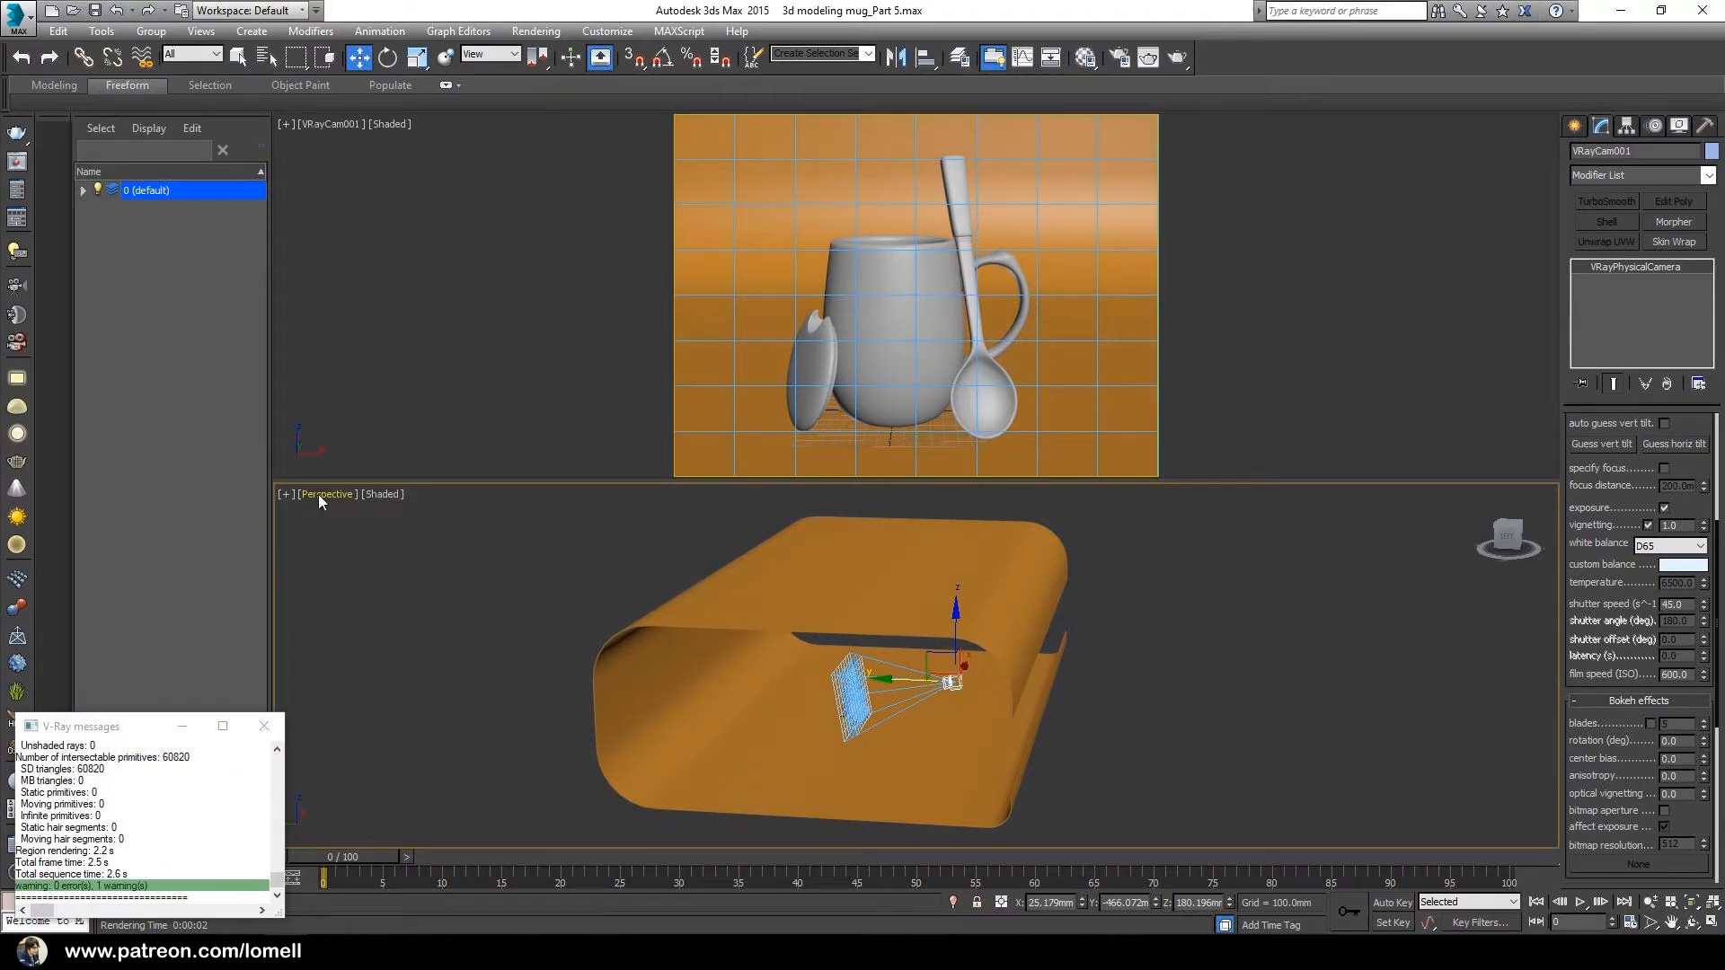
Step: Draw a plane VRayLight around the backdrop's profile in the Left view, half-length about 837 mm and half-width about 407 mm
middle_click_drag(1100, 690, 910, 742)
key("l")
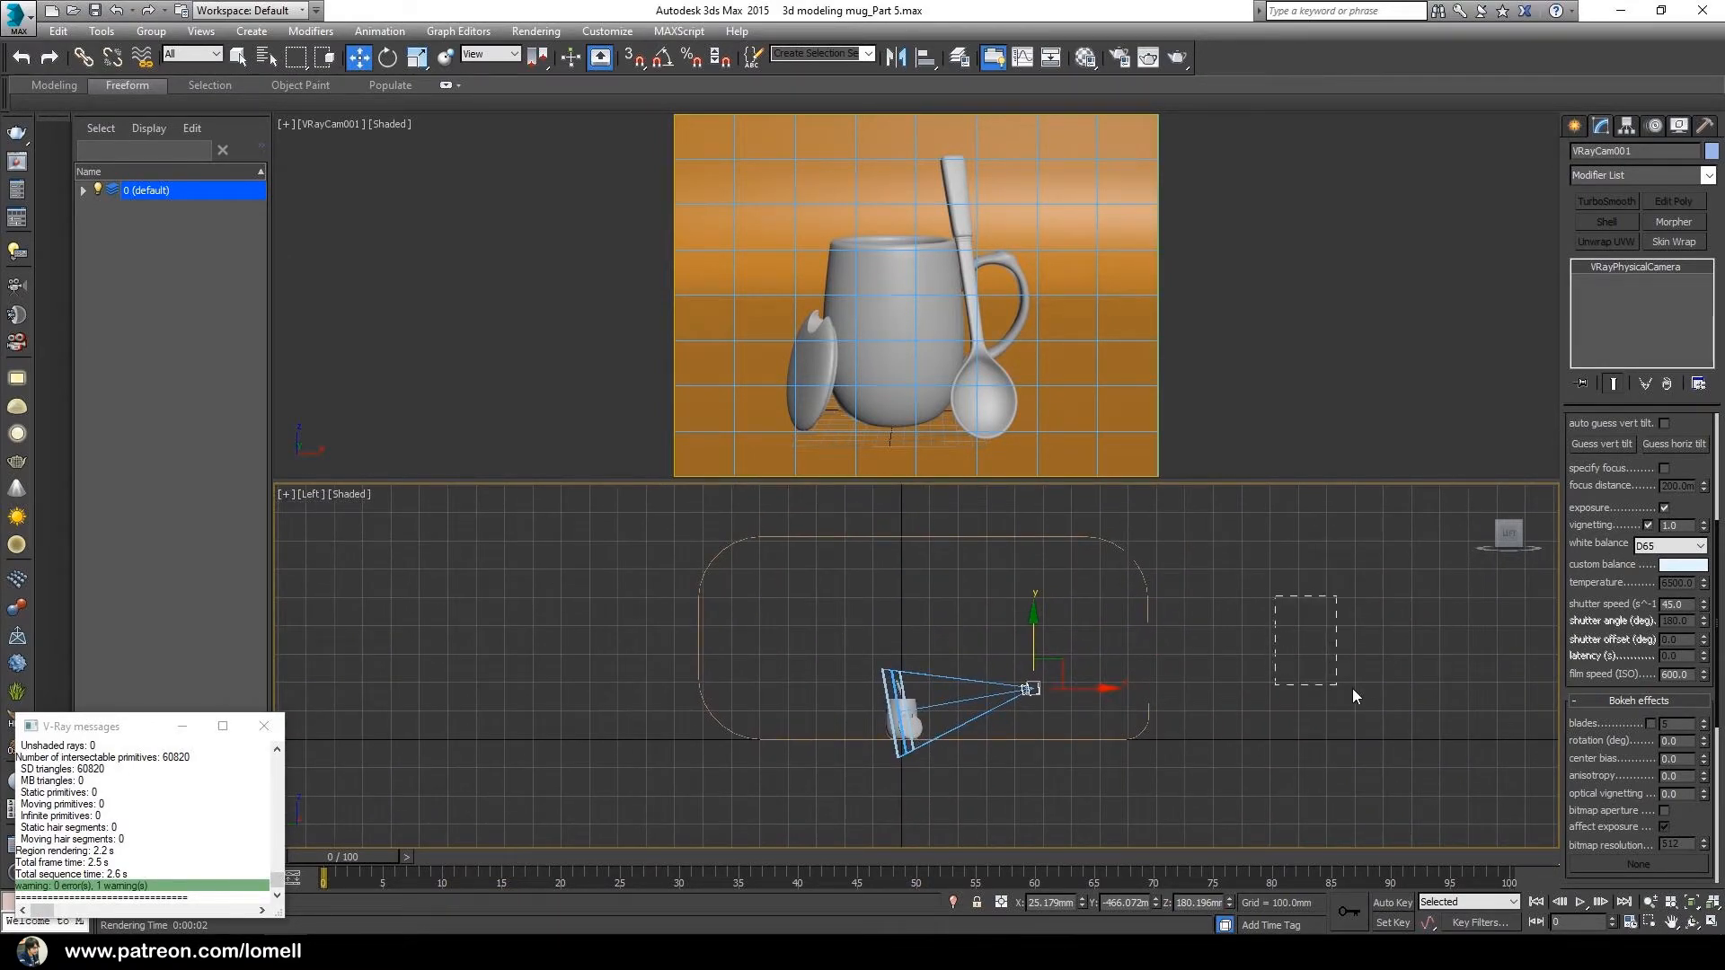
left_click_drag(1346, 687, 1348, 687)
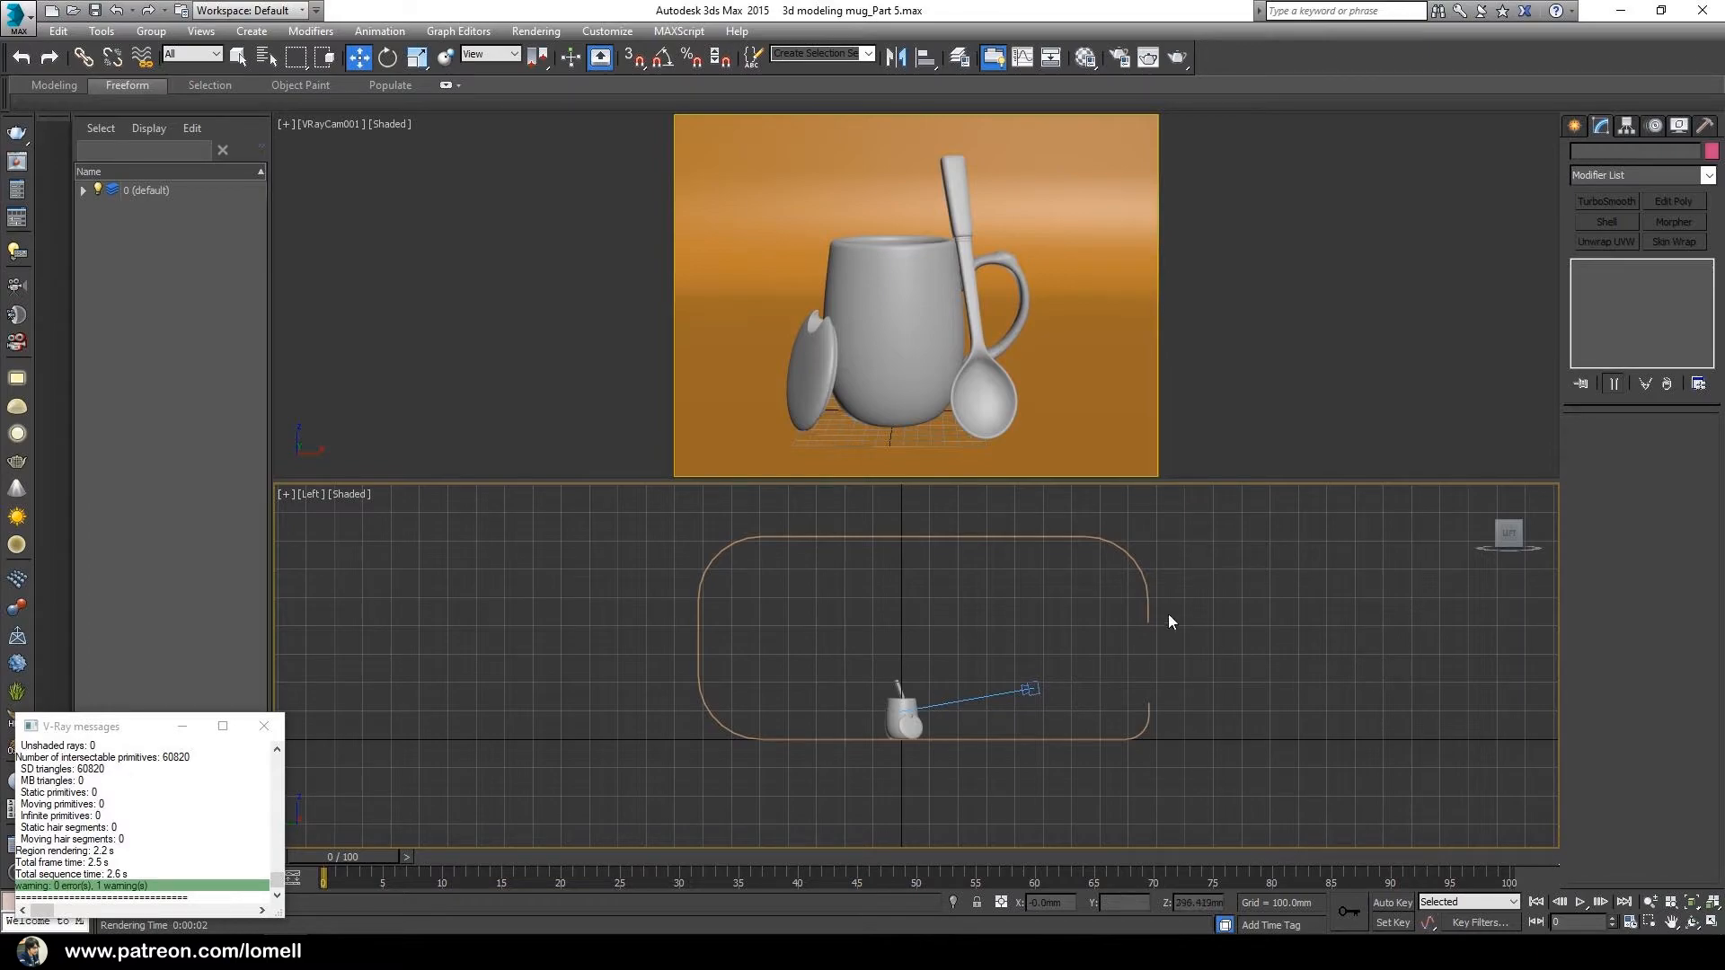
left_click(15, 380)
left_click_drag(685, 519, 1160, 750)
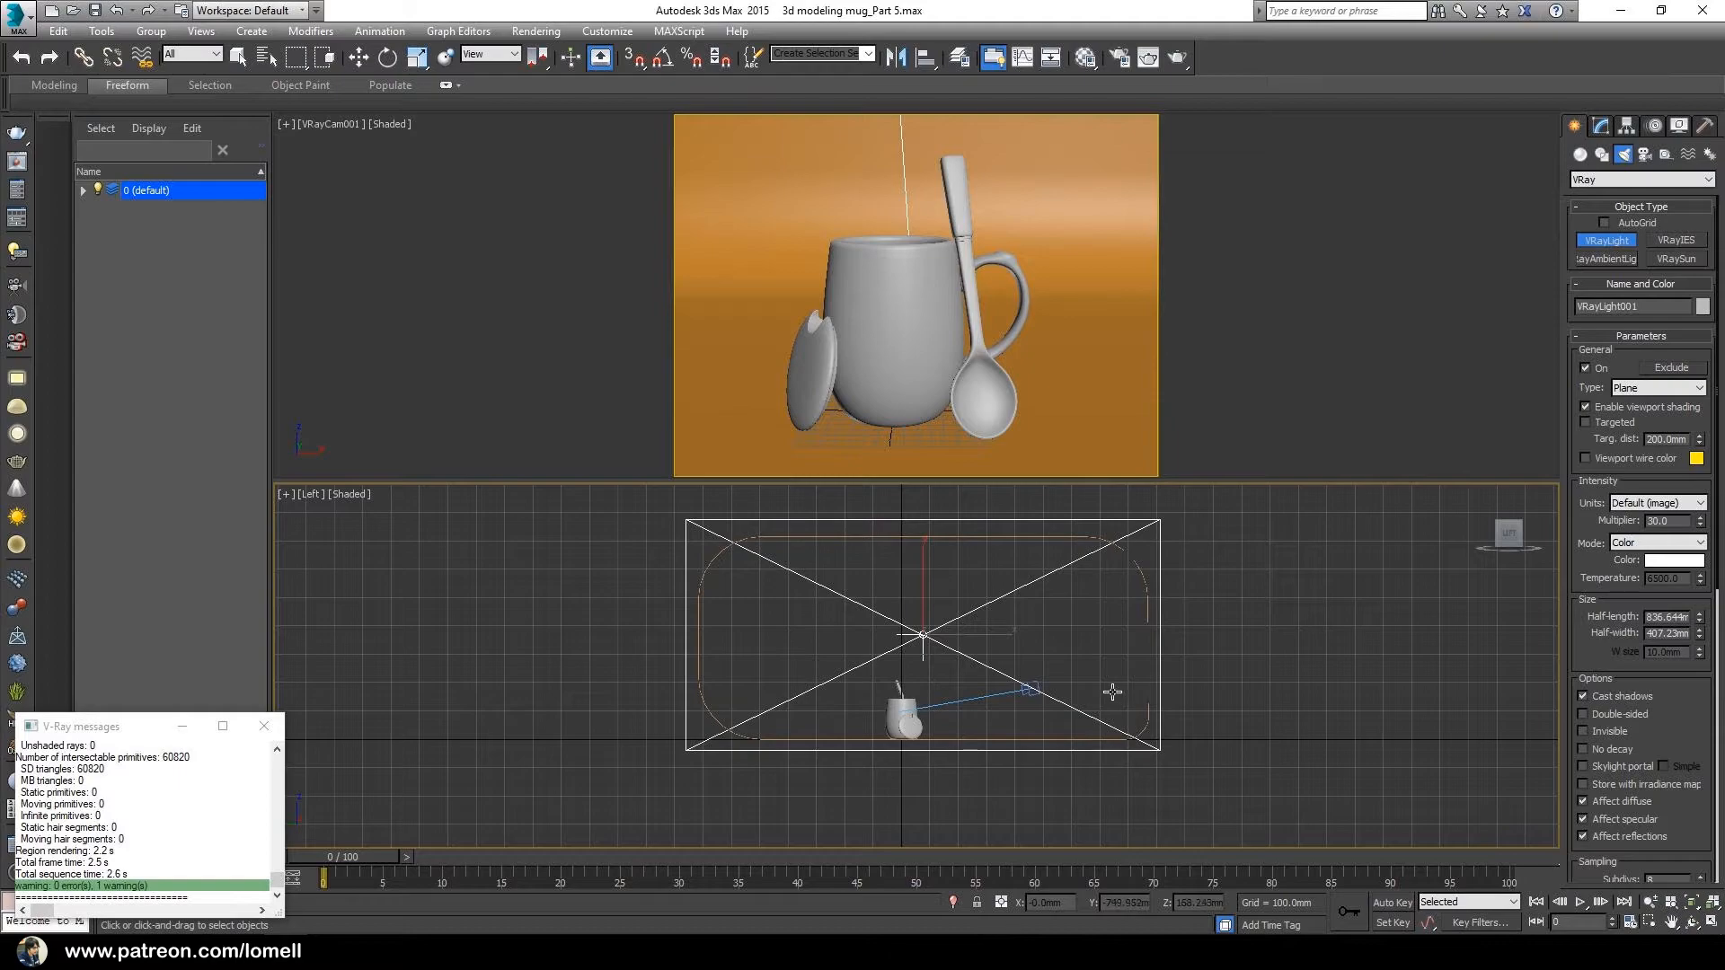
Step: Move the plane light along X to the open end of the backdrop, at about -1428 mm
key("p")
middle_click_drag(1062, 702, 978, 715, "alt")
scroll(951, 759, "down", 4)
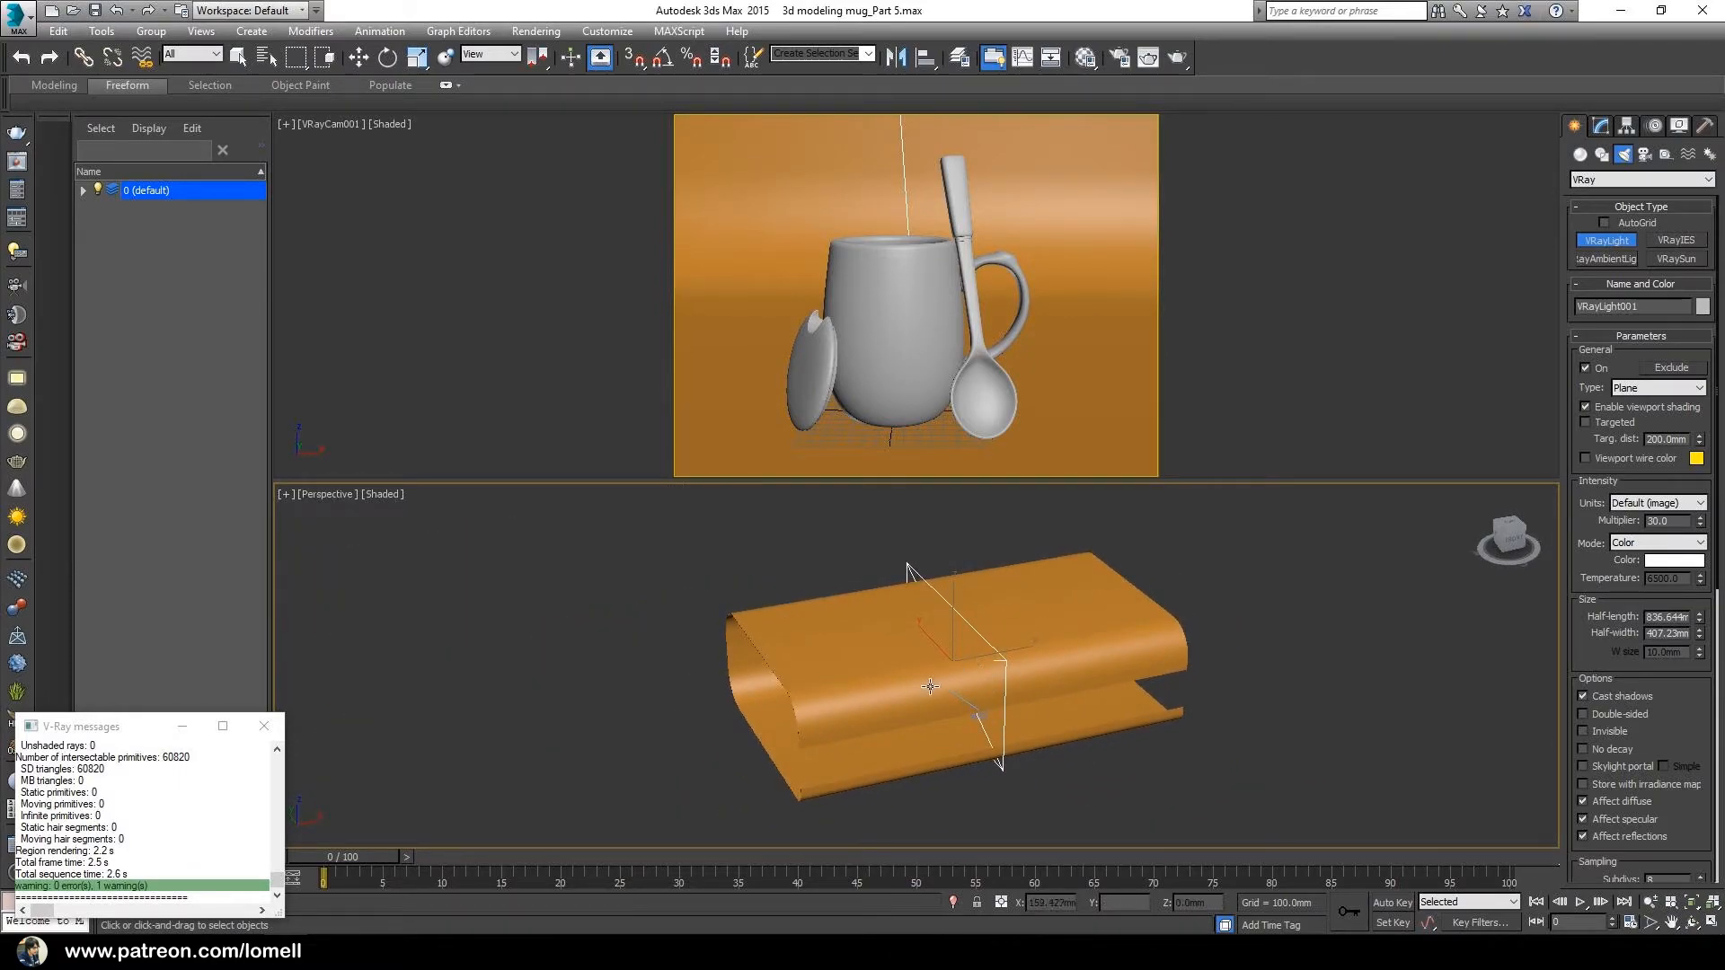
left_click(359, 60)
middle_click_drag(1006, 672, 987, 676, "alt")
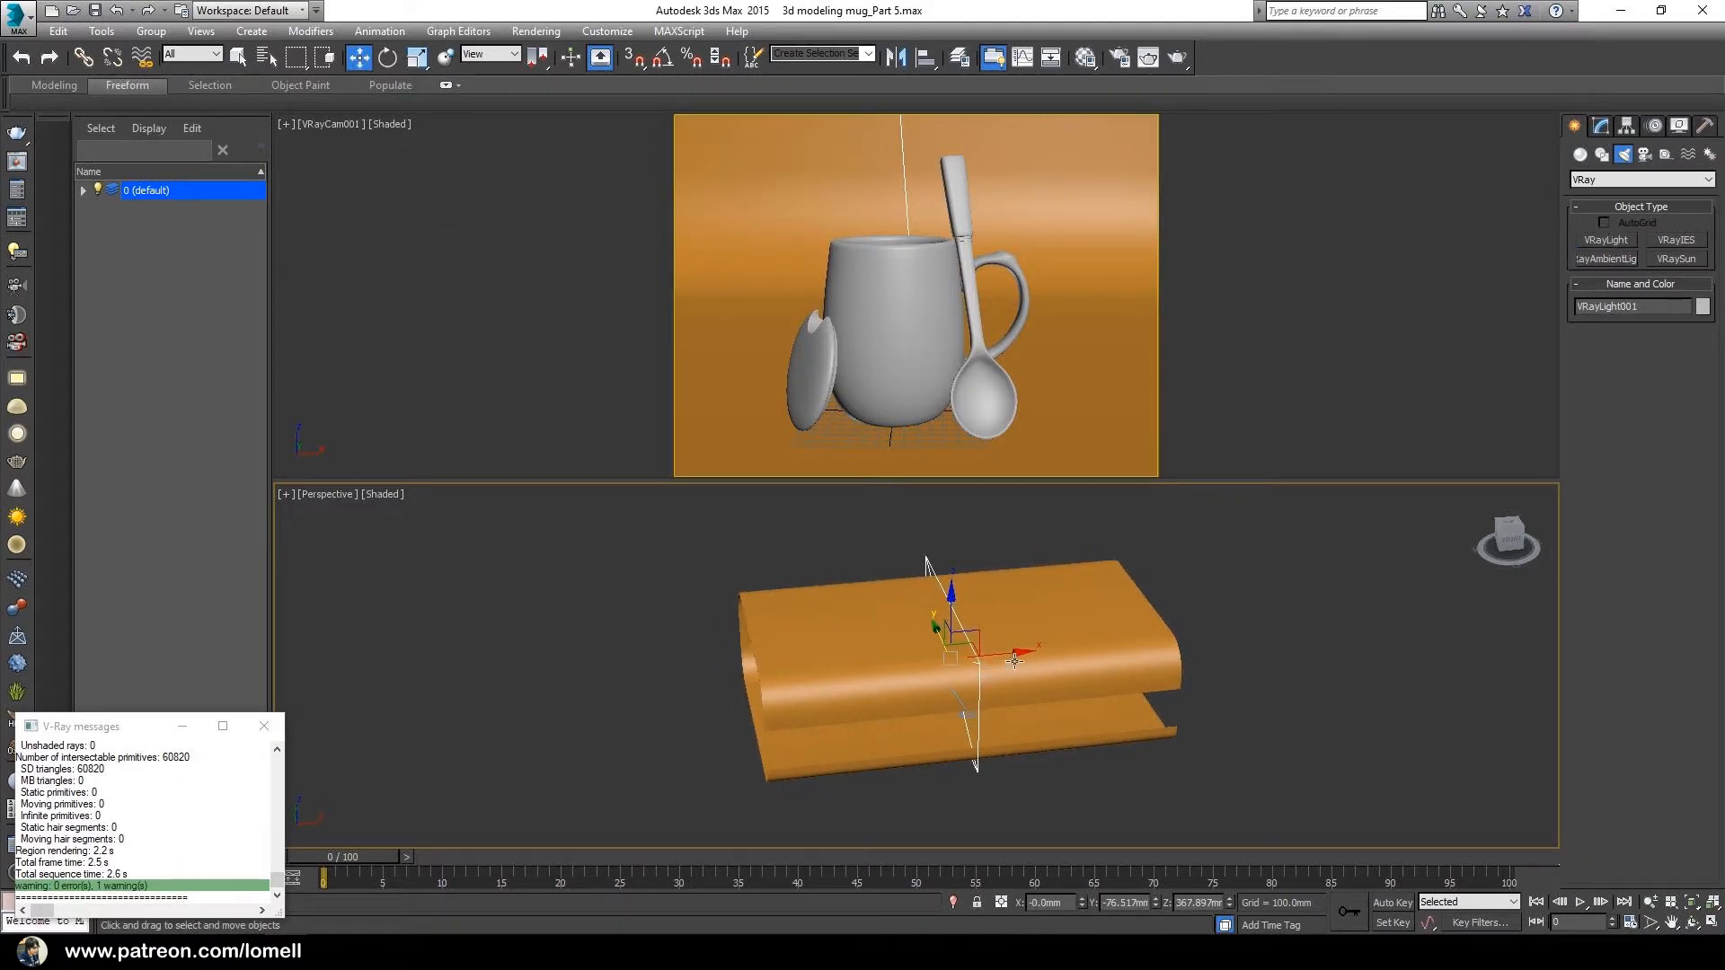
left_click_drag(1015, 660, 812, 668)
middle_click_drag(834, 710, 795, 701, "alt")
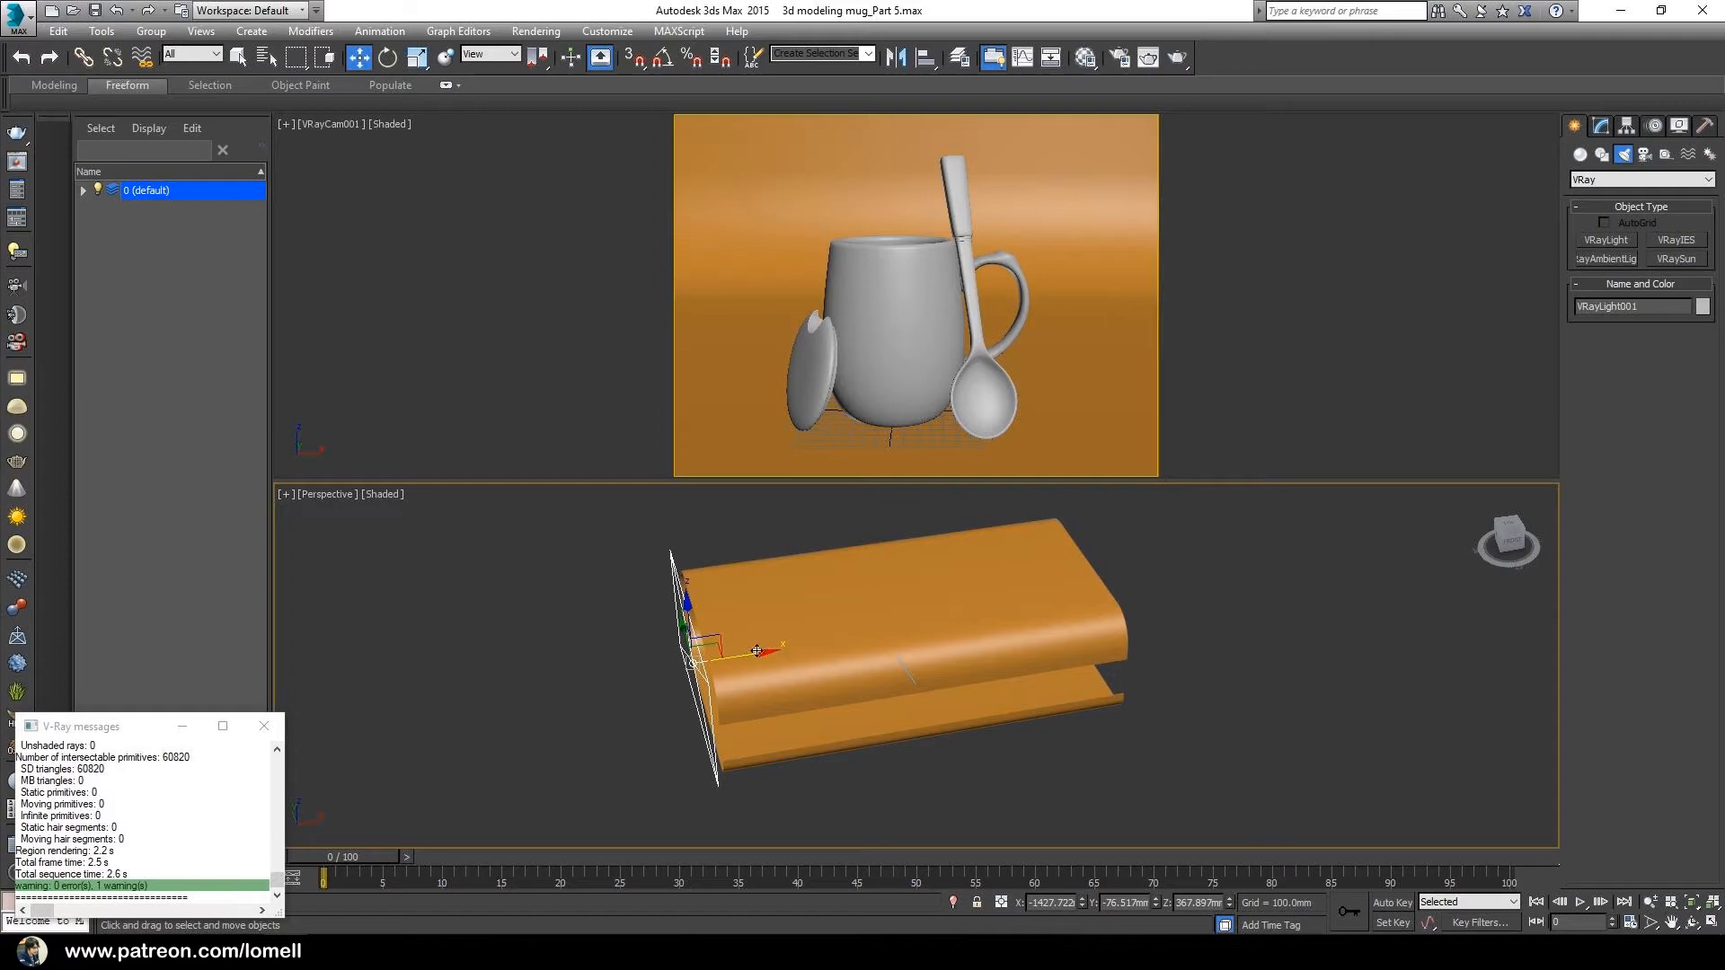
Step: Clone the plane light as a copy to the opposite end of the backdrop, at X about 1443 mm
left_click_drag(751, 655, 1149, 623, "shift")
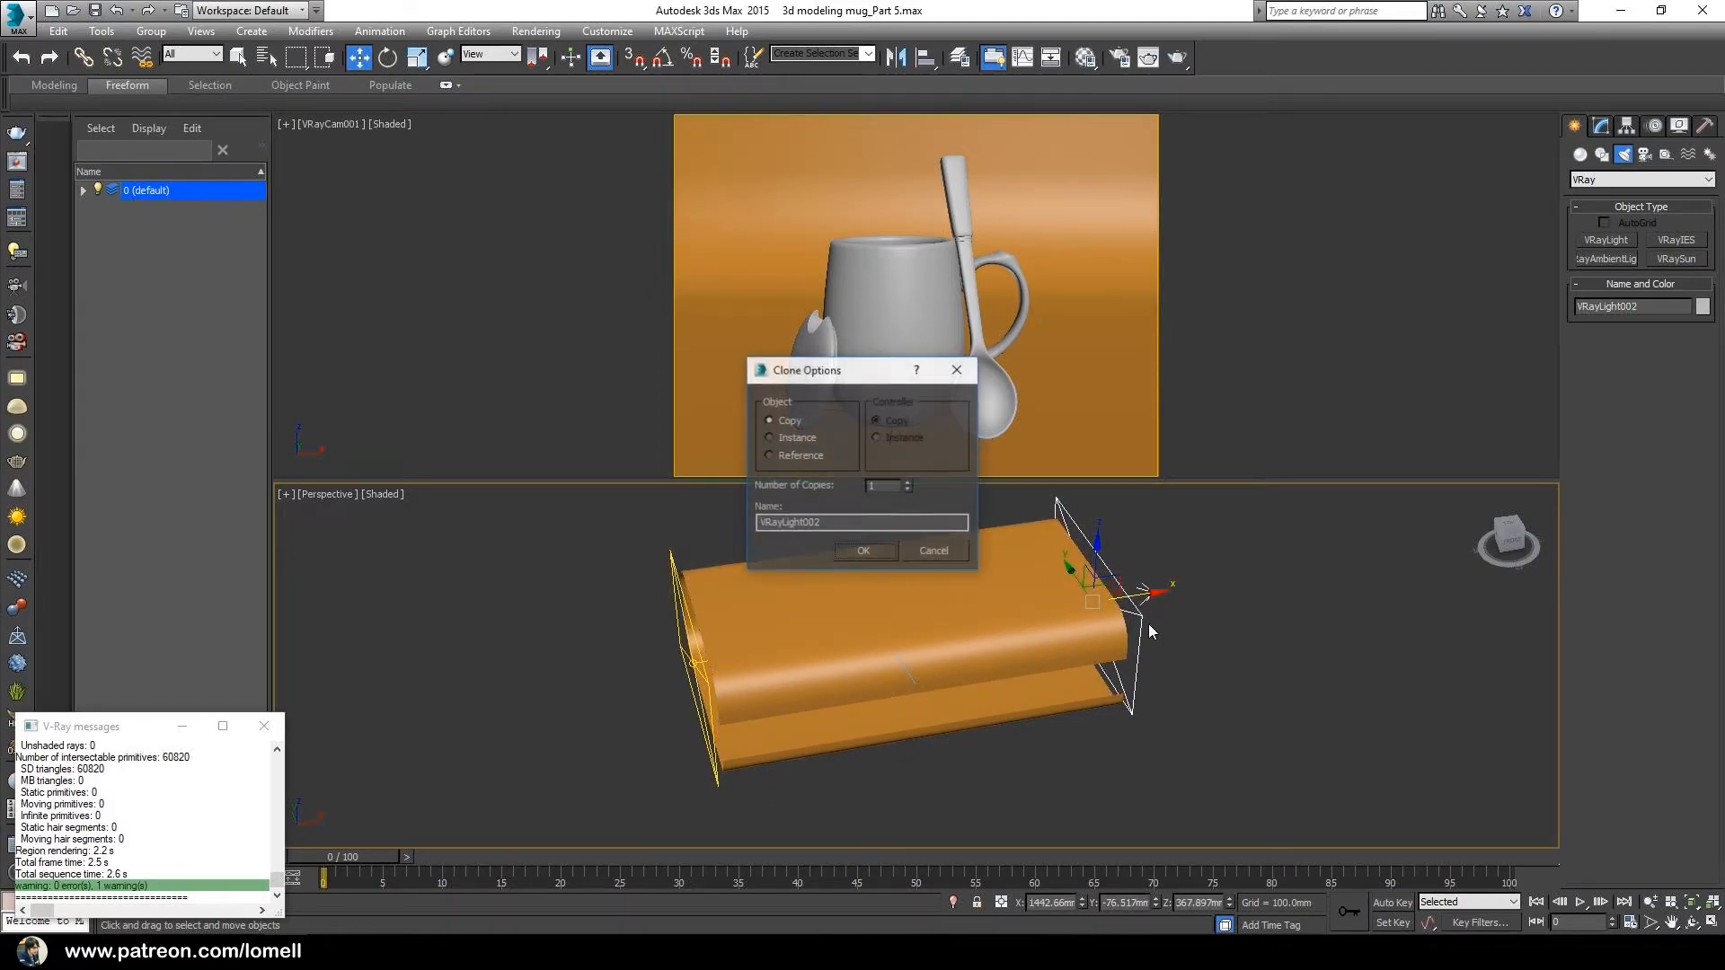
left_click(850, 550)
mouse_move(1146, 725)
middle_mouse_down("alt")
mouse_move(1097, 723)
mouse_move(1066, 763)
mouse_move(1094, 680)
middle_mouse_up("alt")
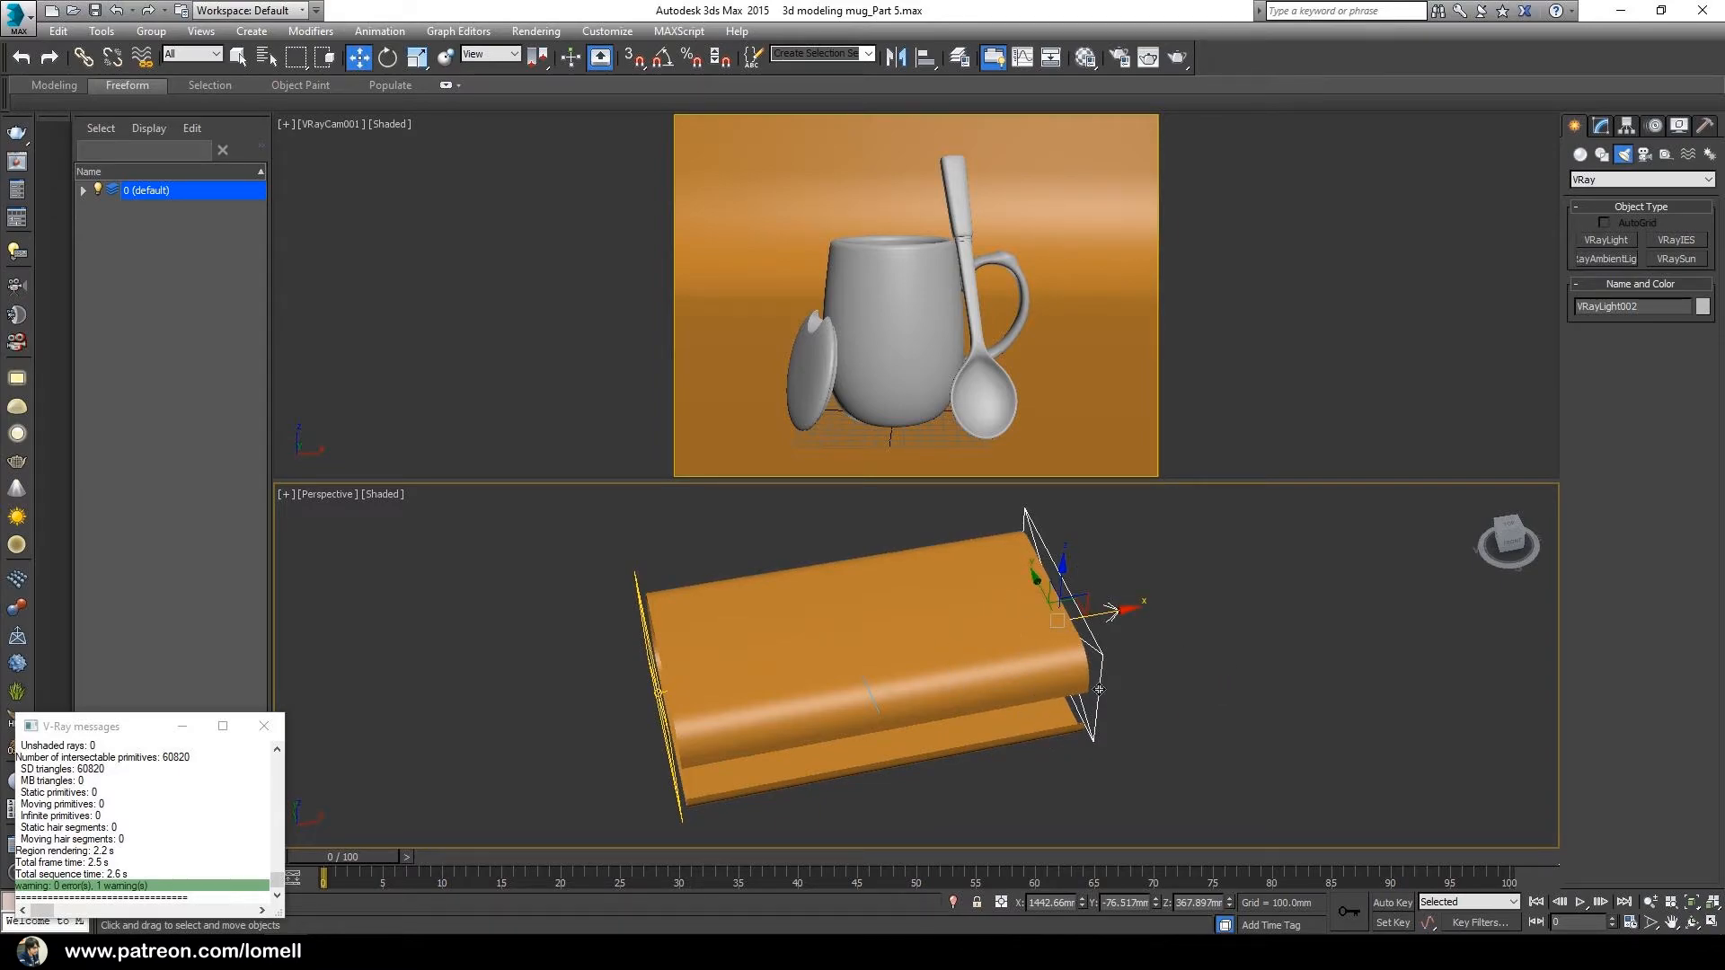
Step: Turn on angle snap and rotate the copied light 180° about the vertical axis so it faces into the backdrop
left_click(388, 59)
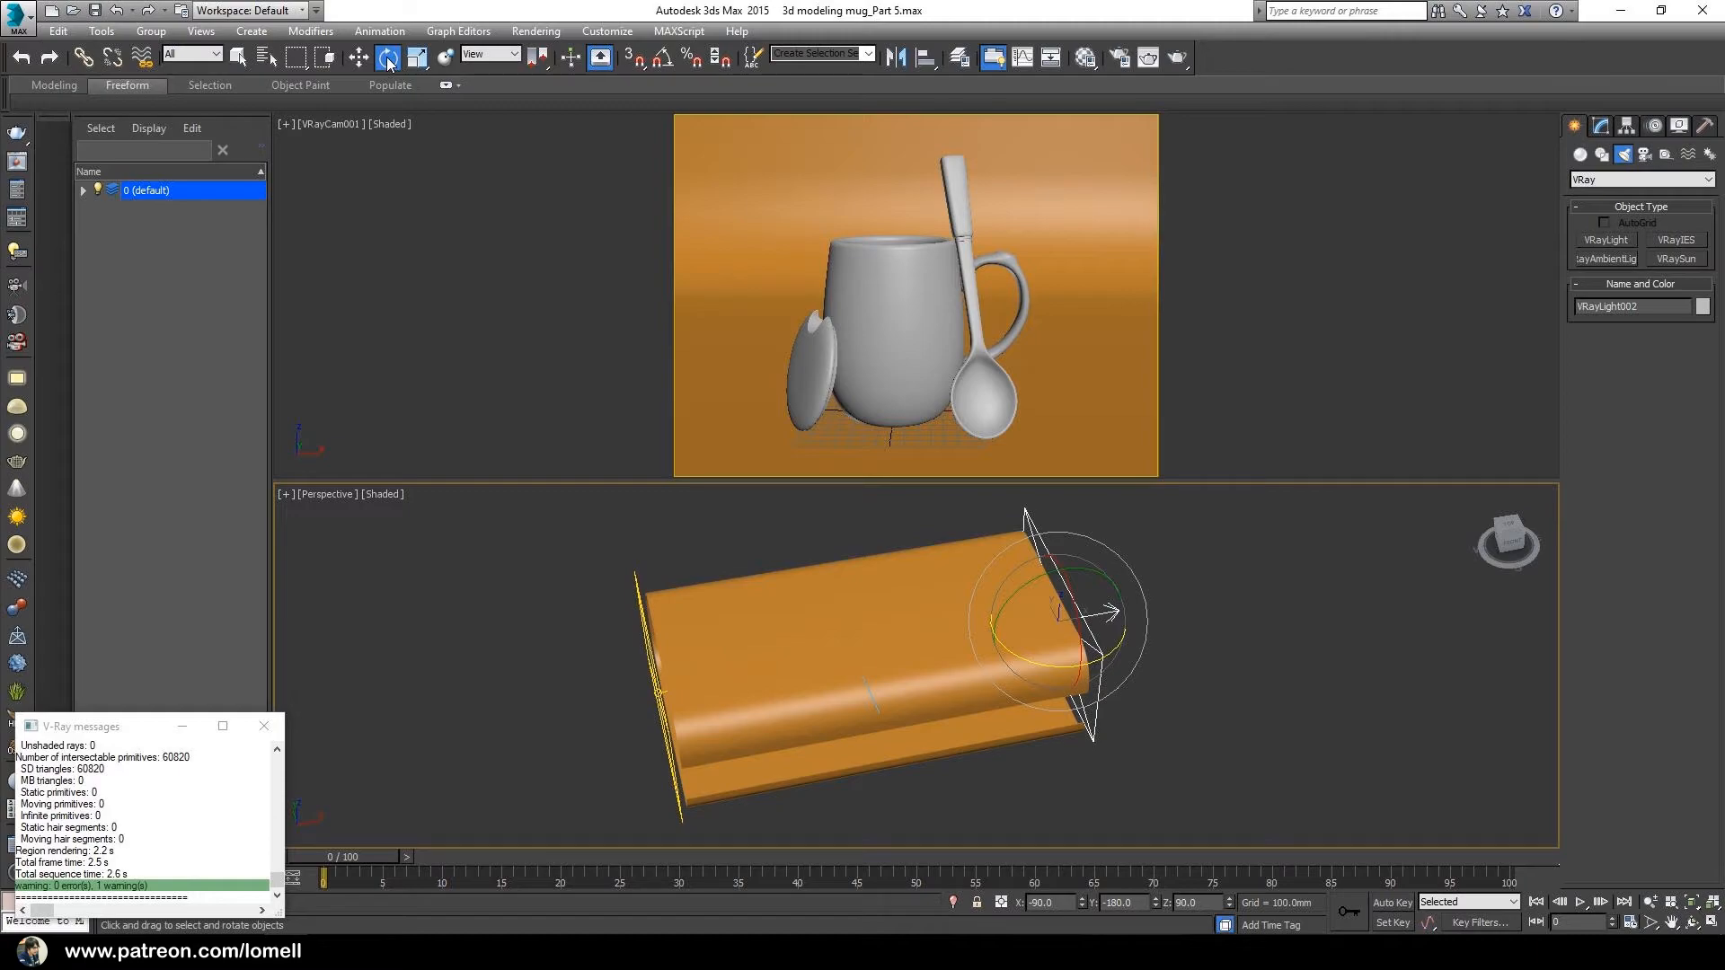
left_click(663, 59)
mouse_move(1015, 651)
left_mouse_down()
mouse_move(1074, 629)
mouse_move(1174, 647)
mouse_move(1213, 629)
left_mouse_up()
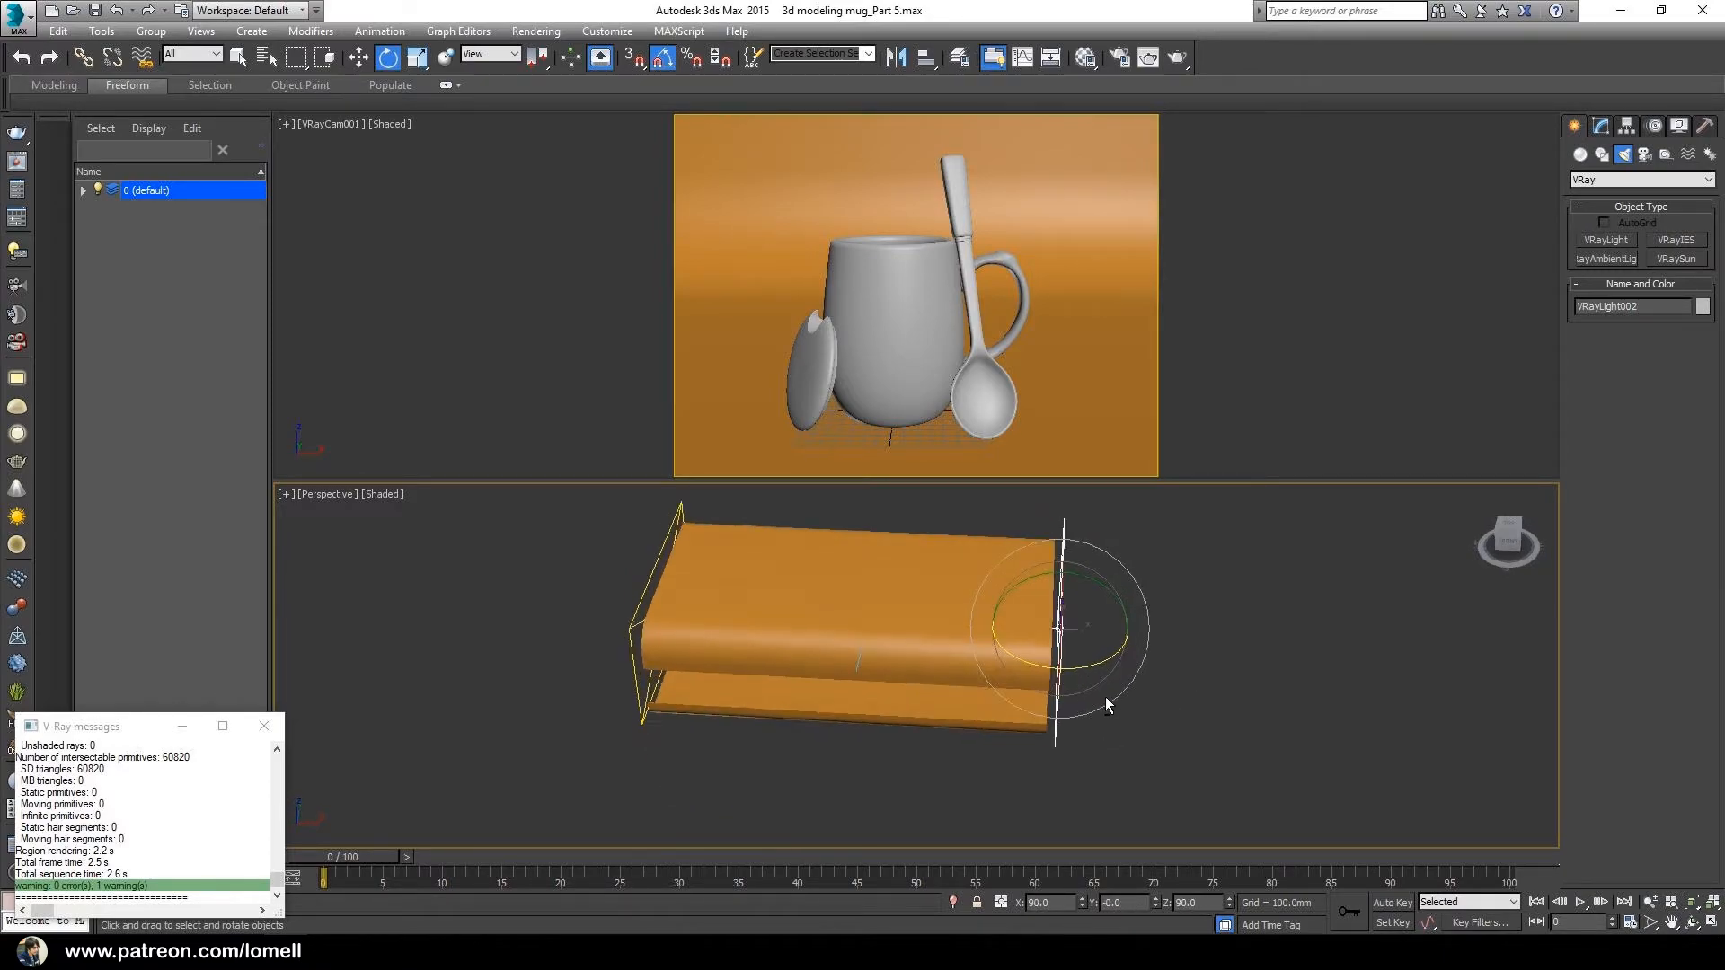
Step: Clone VRayLight002 as a copy in front of the backdrop's opening, at about X 1046 mm, Y -1057 mm
left_click(358, 57)
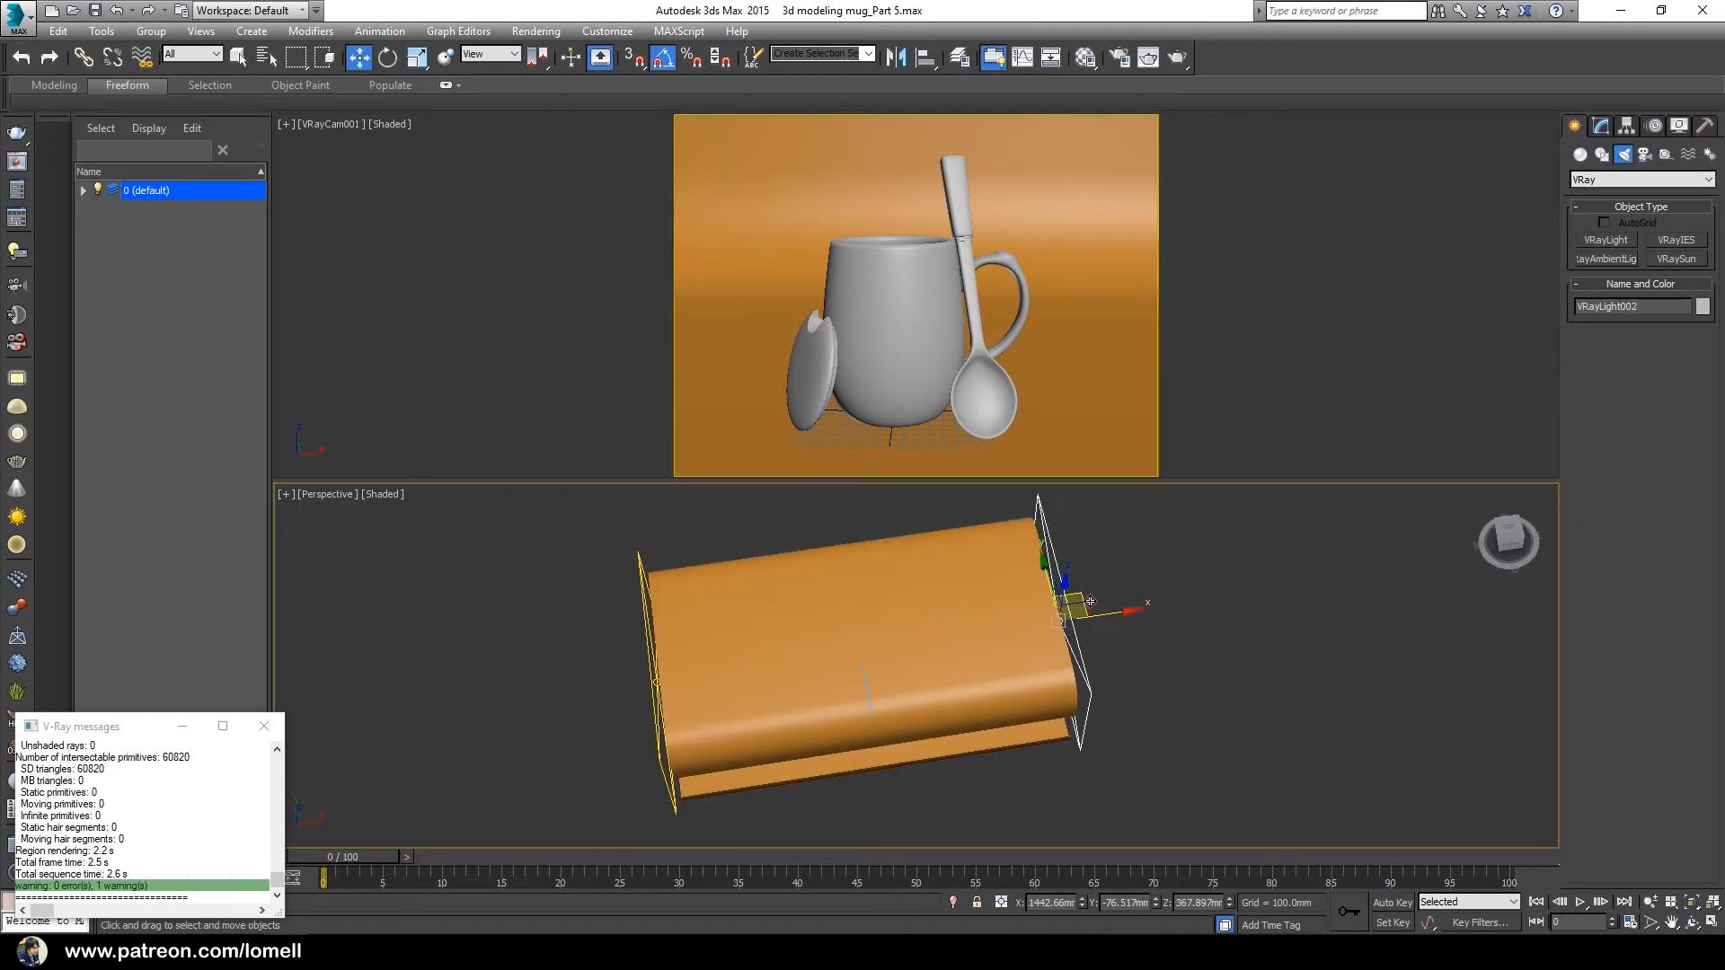
left_click_drag(1068, 614, 1049, 728)
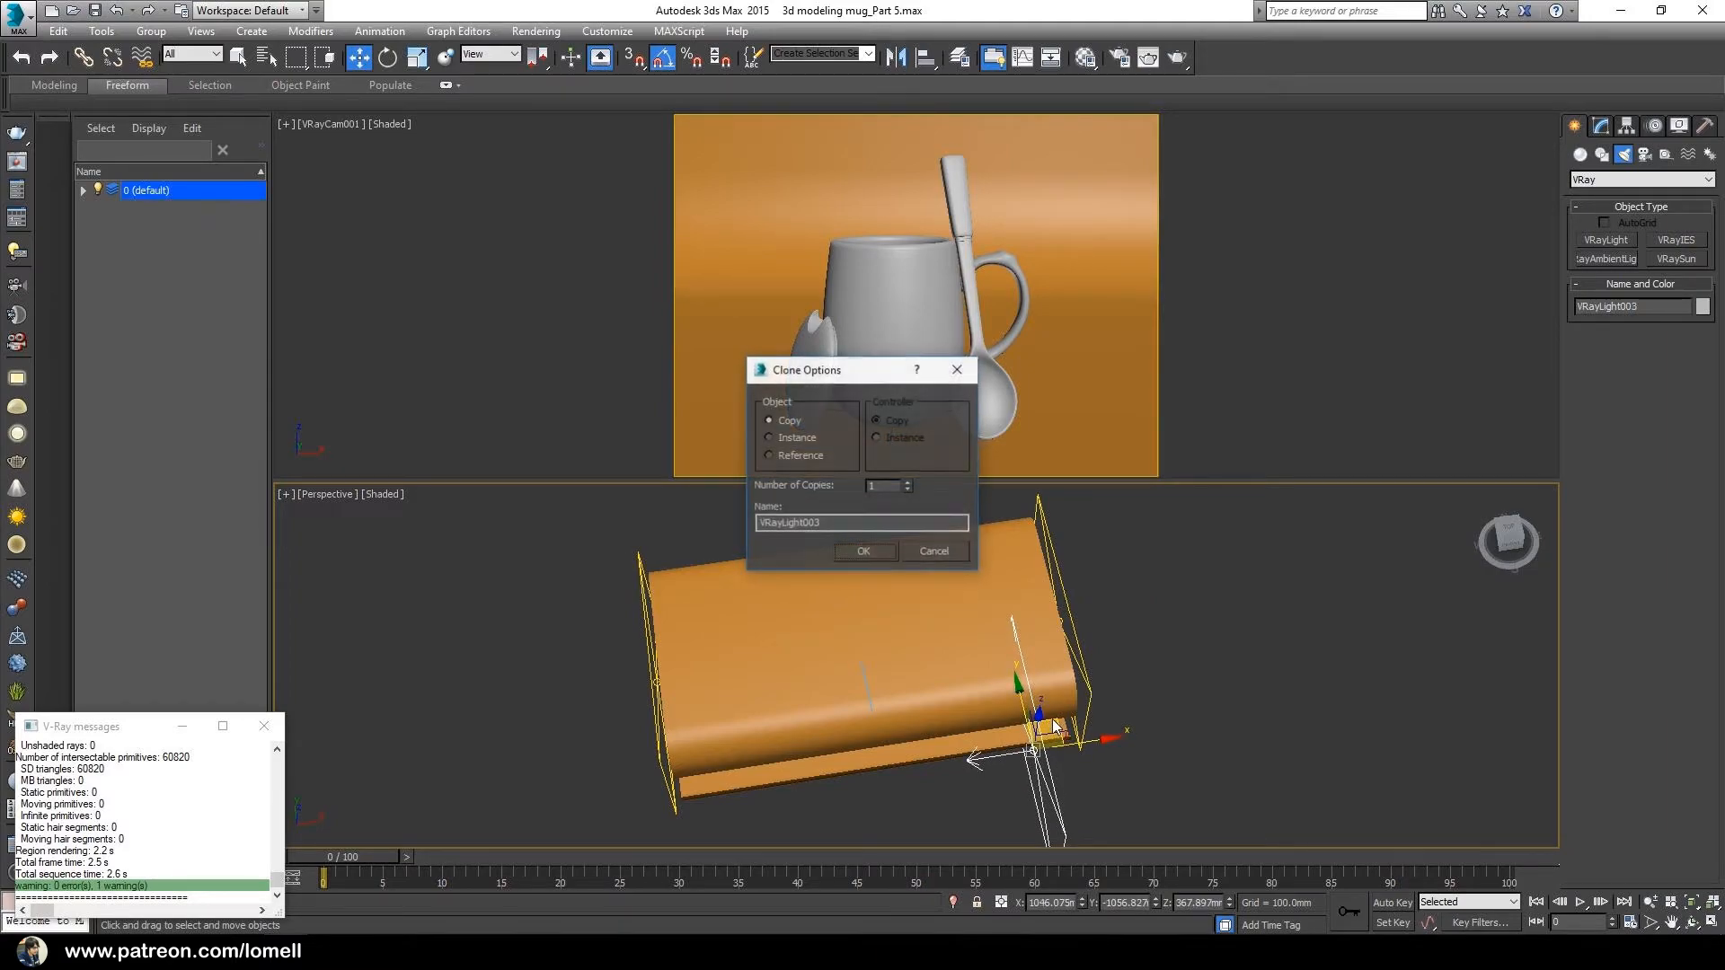
left_click(863, 551)
Step: Rotate the third light parallel to the backdrop's front opening and move it closer, to Y about -958 mm
left_click(389, 59)
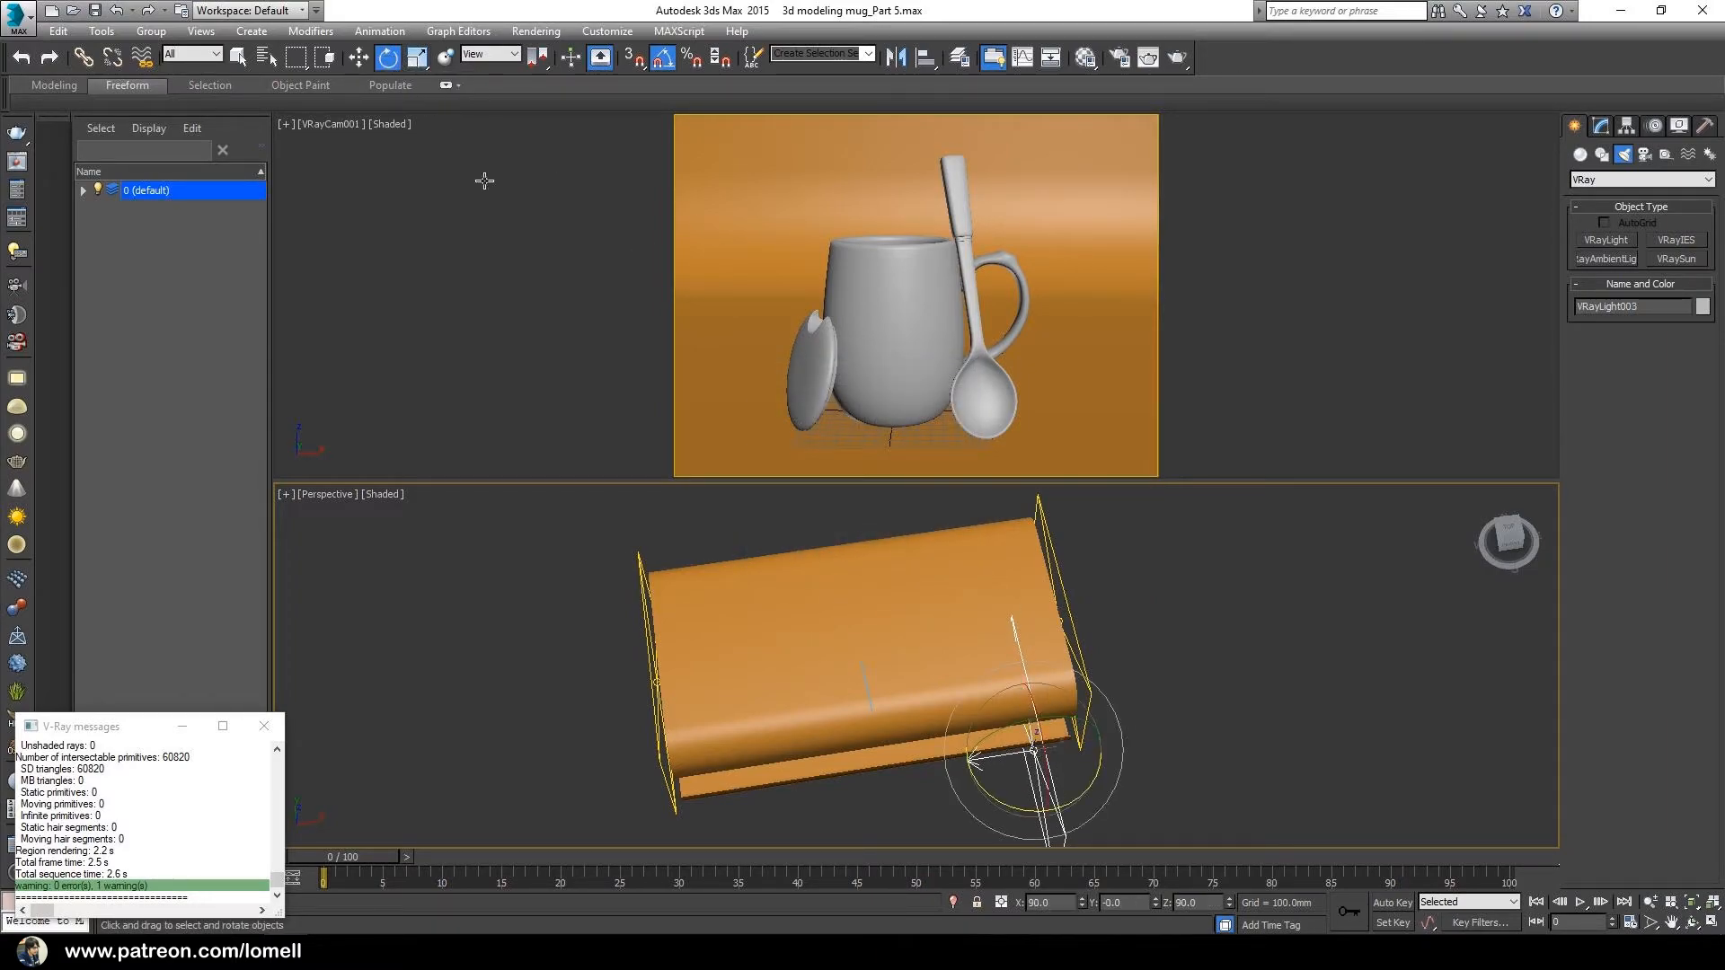
left_click_drag(1083, 797, 909, 748)
middle_click_drag(909, 748, 1033, 815, "alt")
key("w")
left_click_drag(1051, 744, 1034, 728)
middle_click_drag(1034, 728, 1070, 669, "alt")
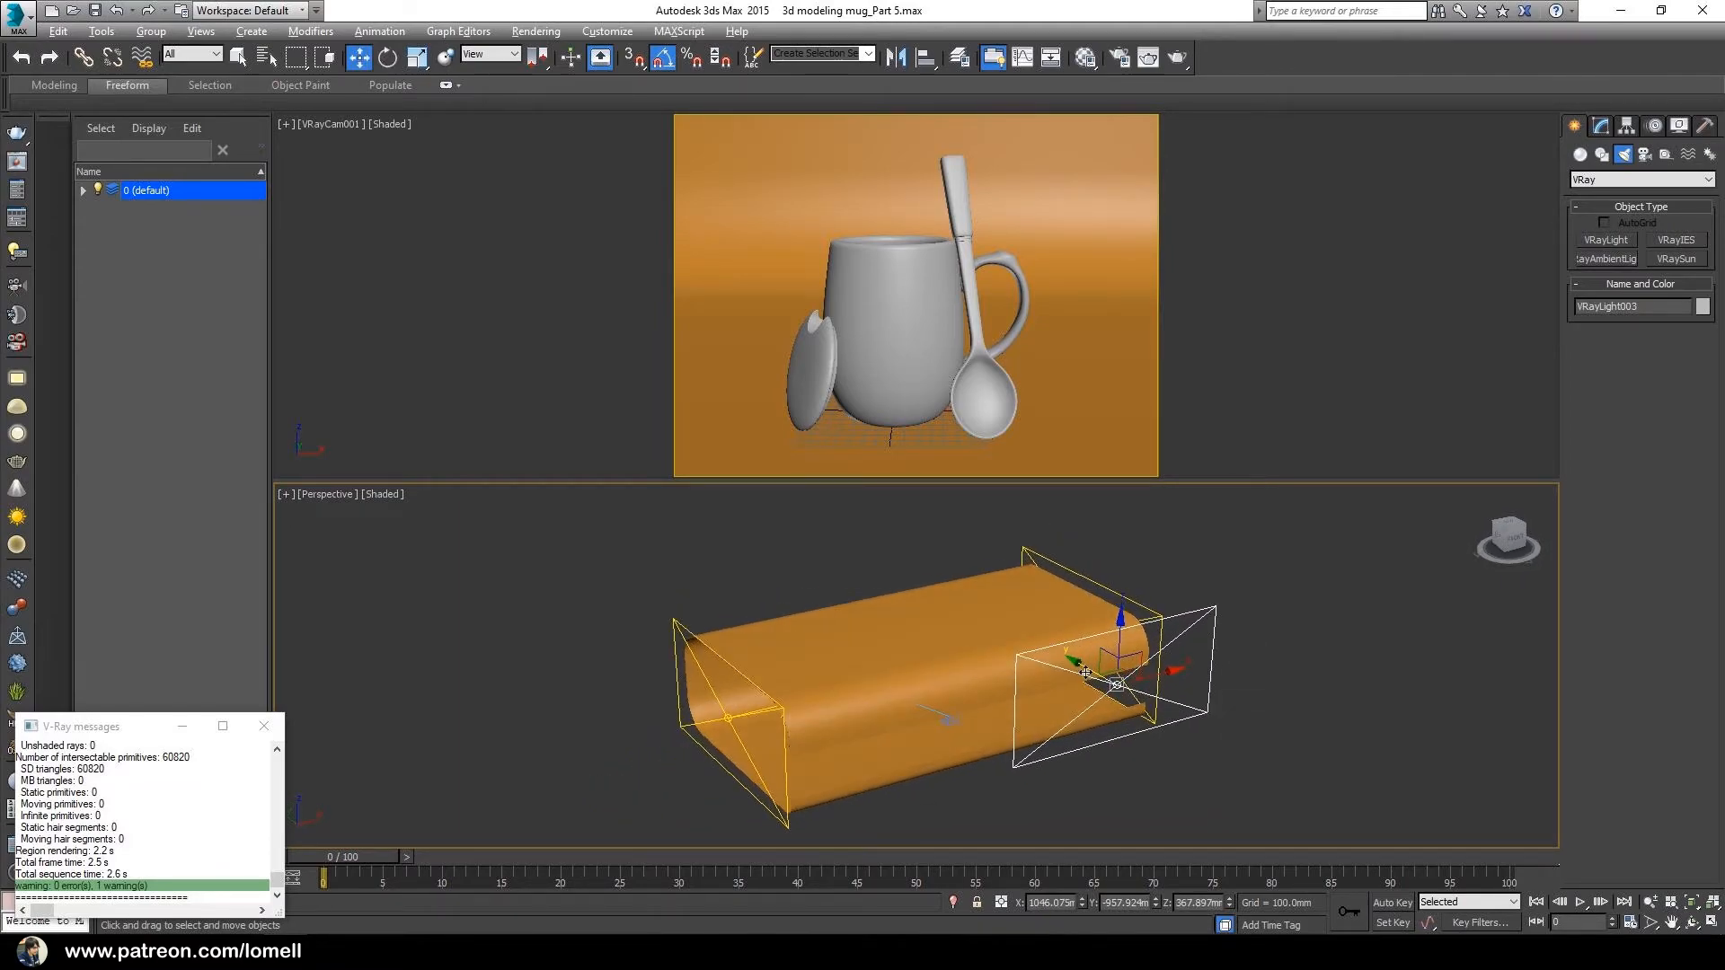
Step: Render the camera view with the three plane lights and set VRayLight001's multiplier to 1
left_click(17, 131)
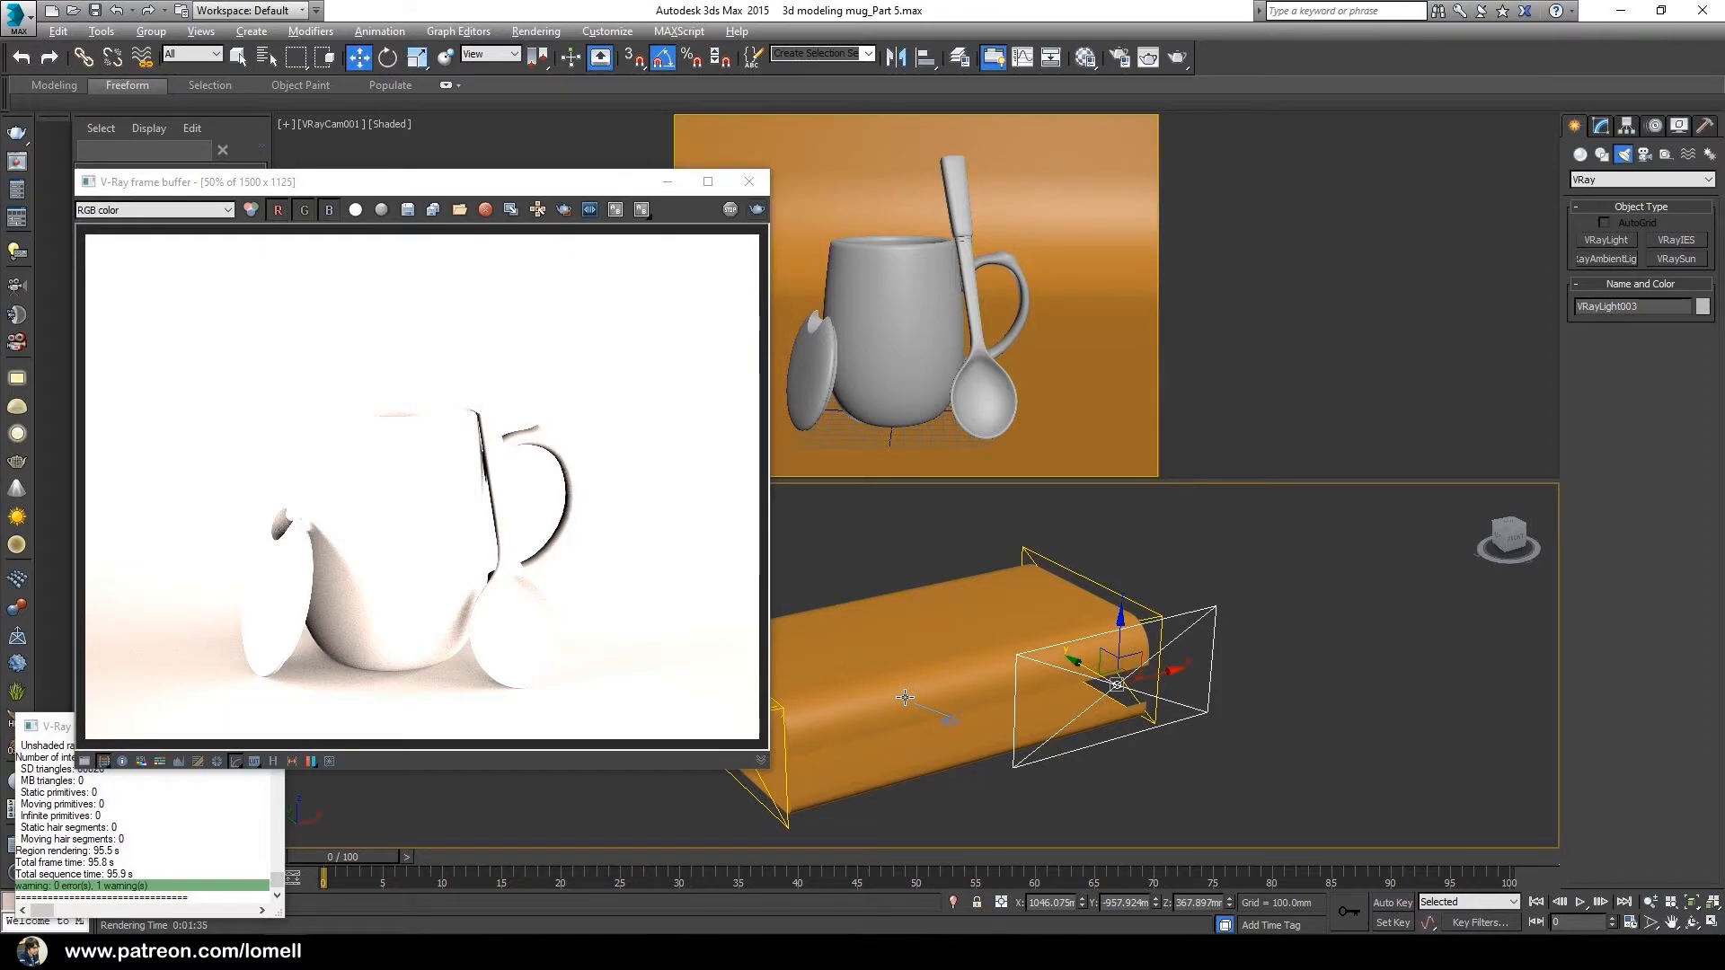
middle_click_drag(975, 770, 1118, 735)
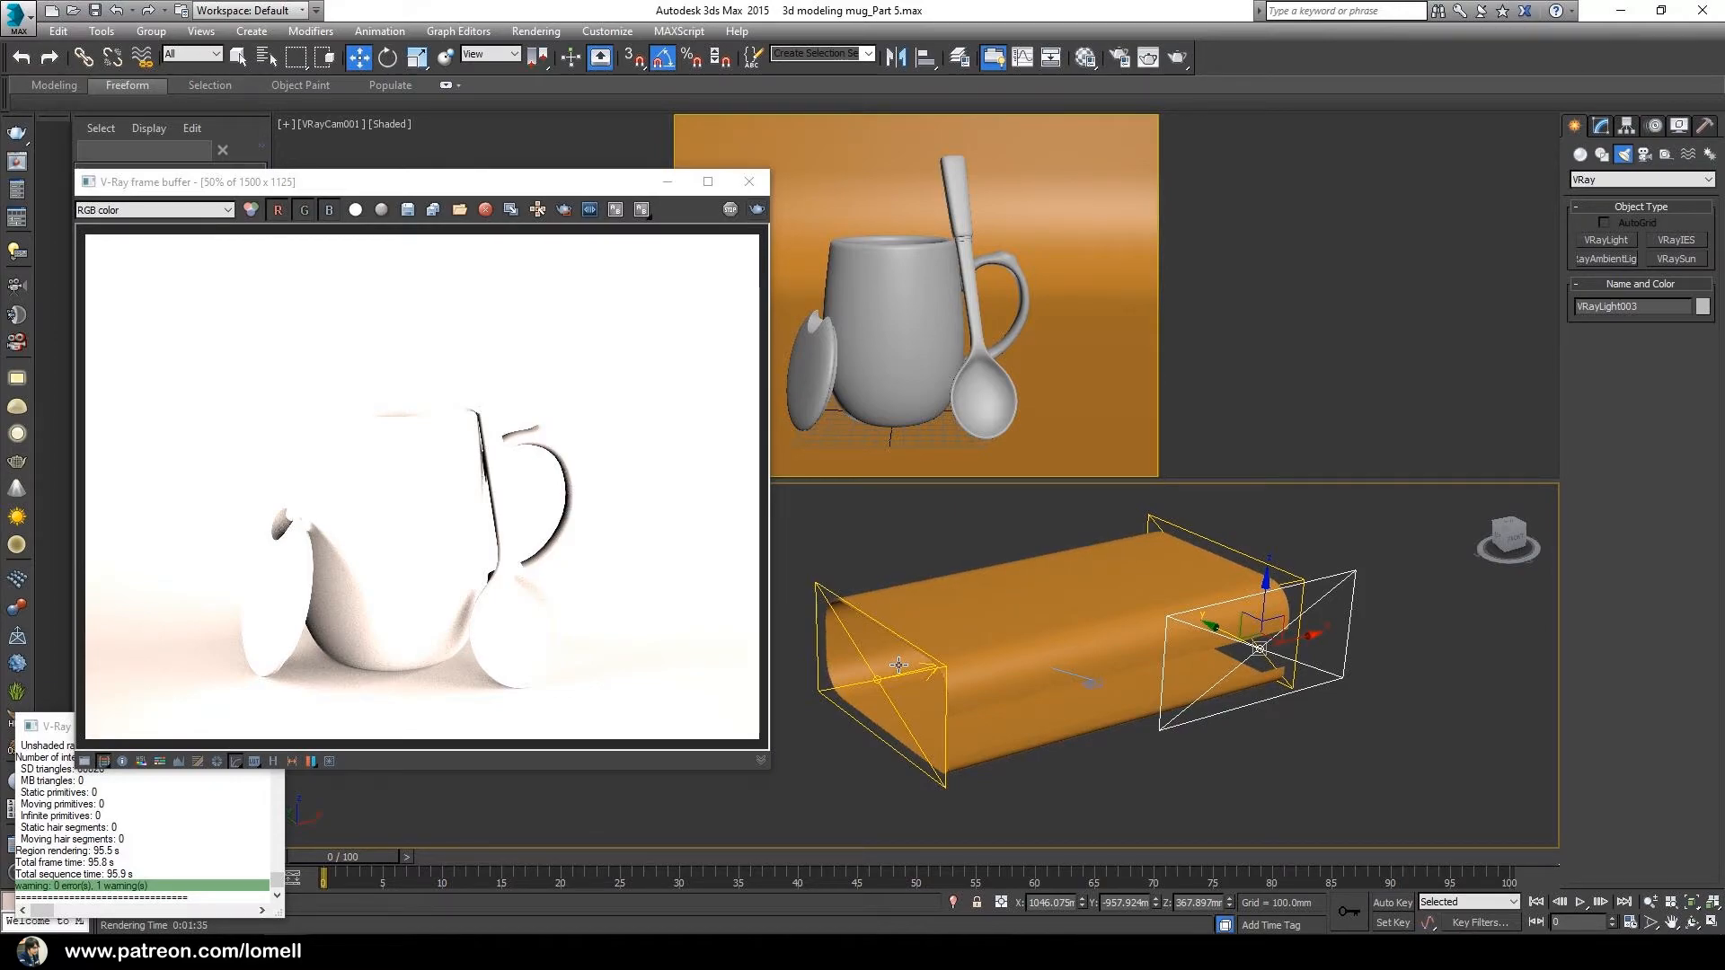
left_click(878, 683)
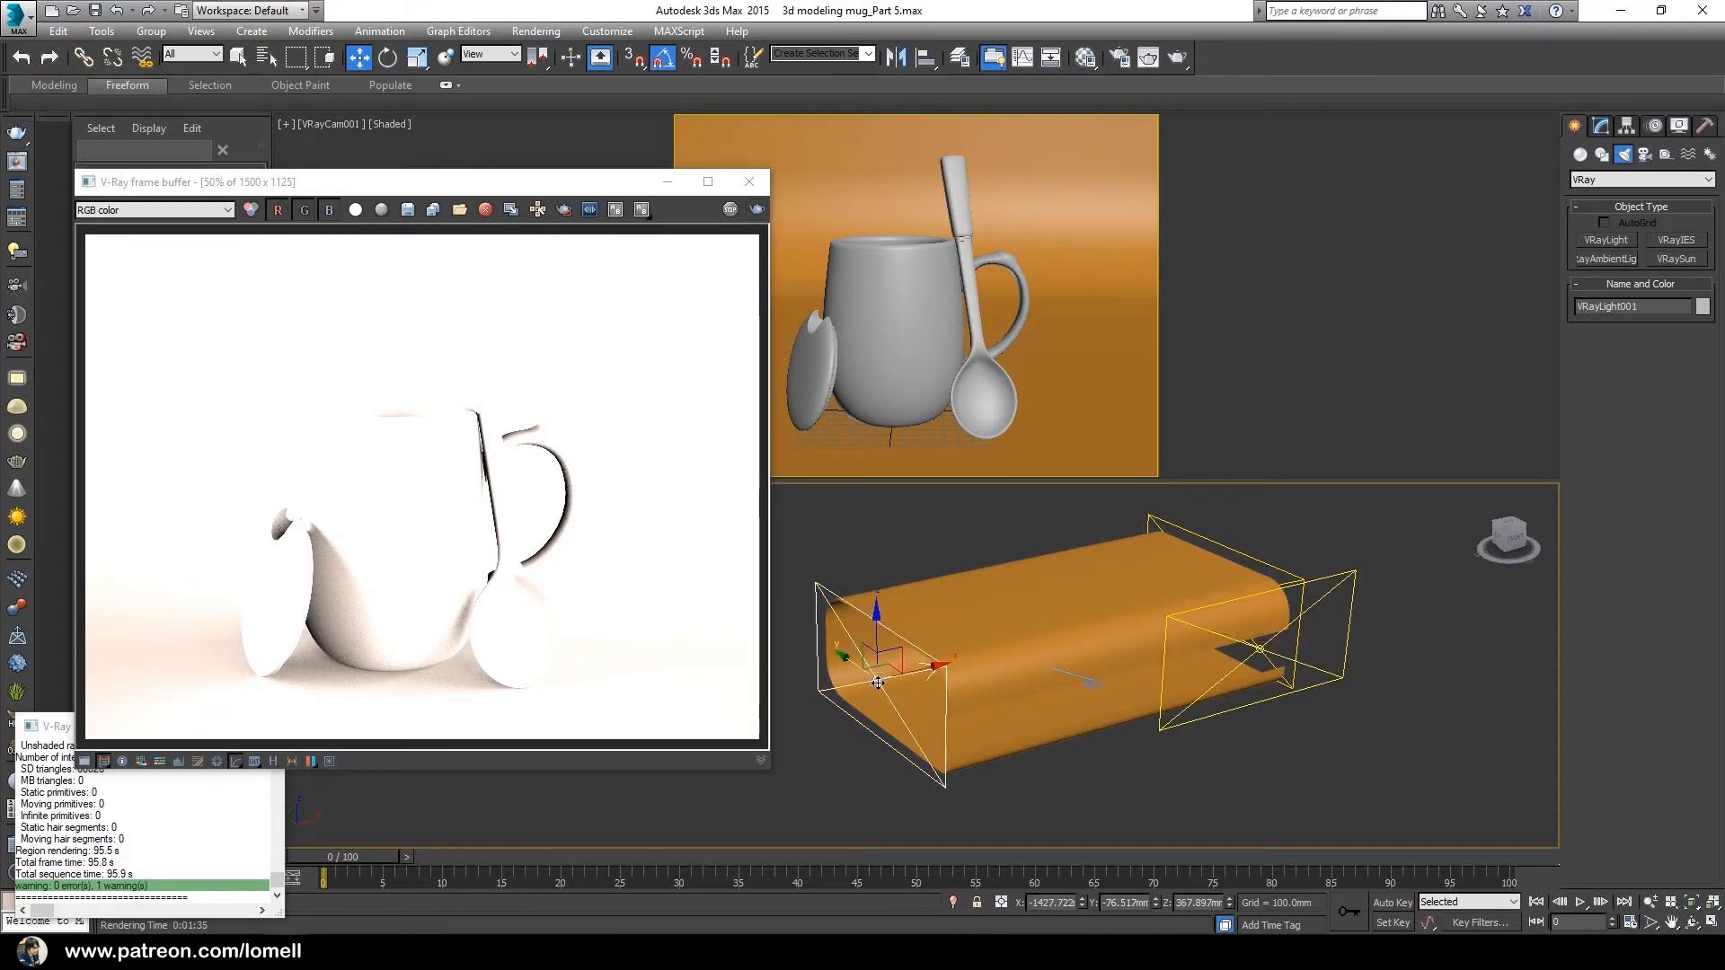
left_click(1601, 127)
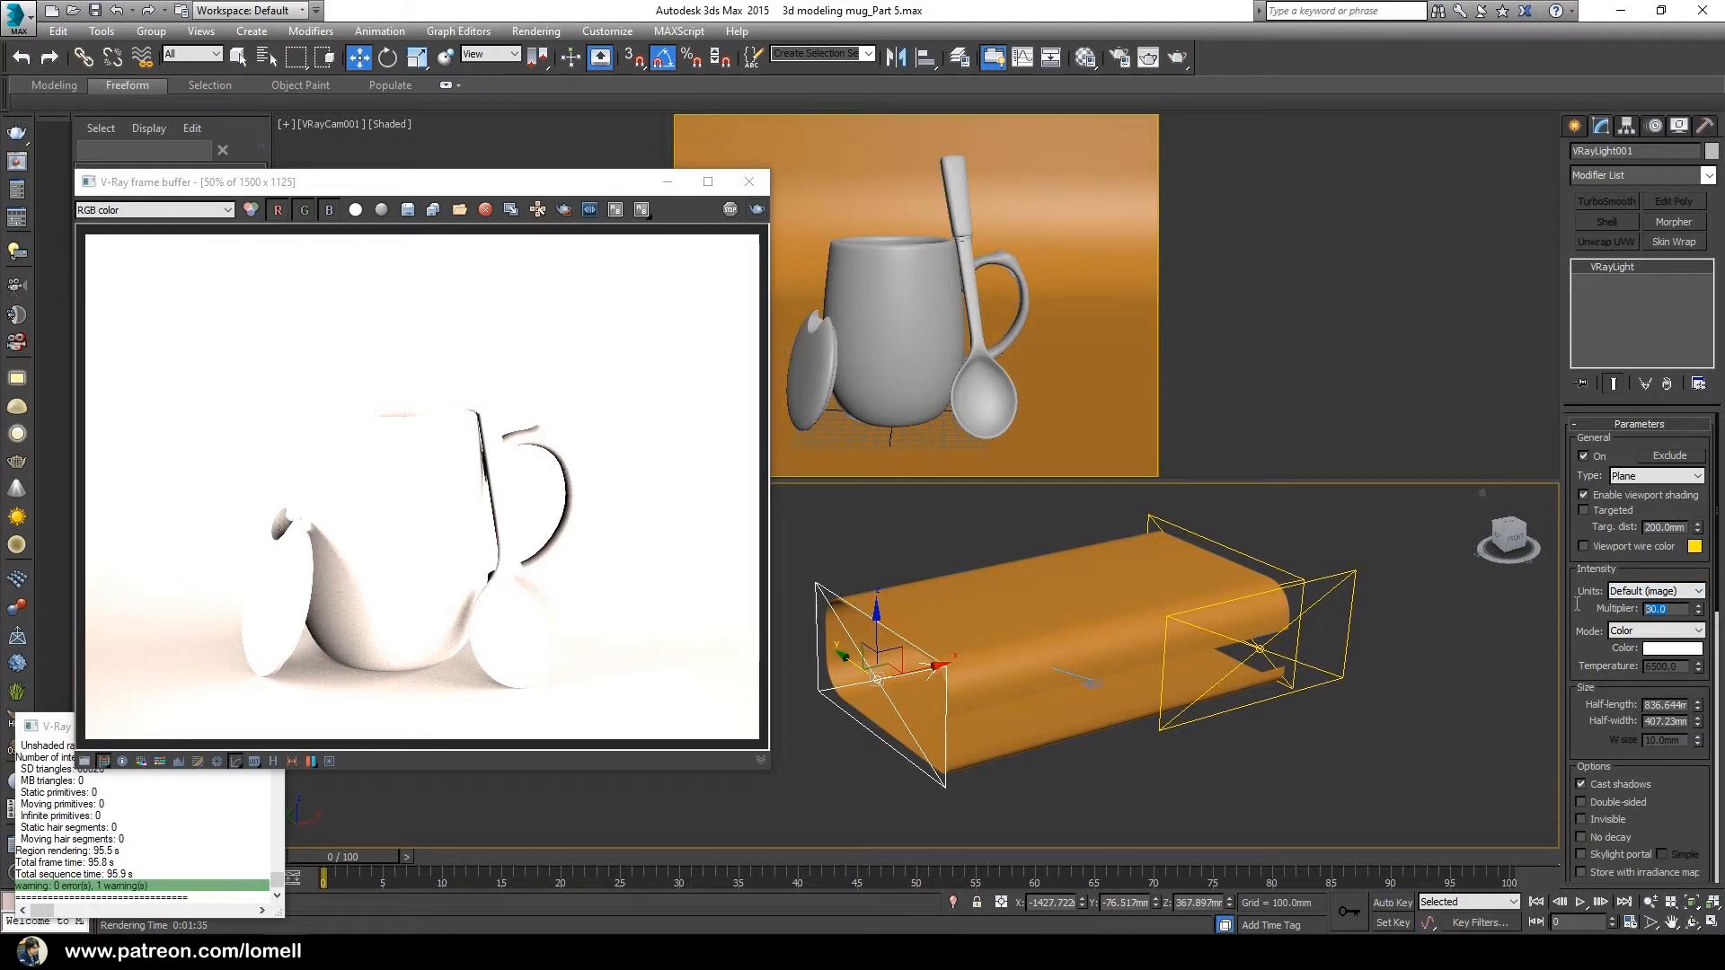
type("1")
key("Return")
scroll(1598, 701, "down", 1)
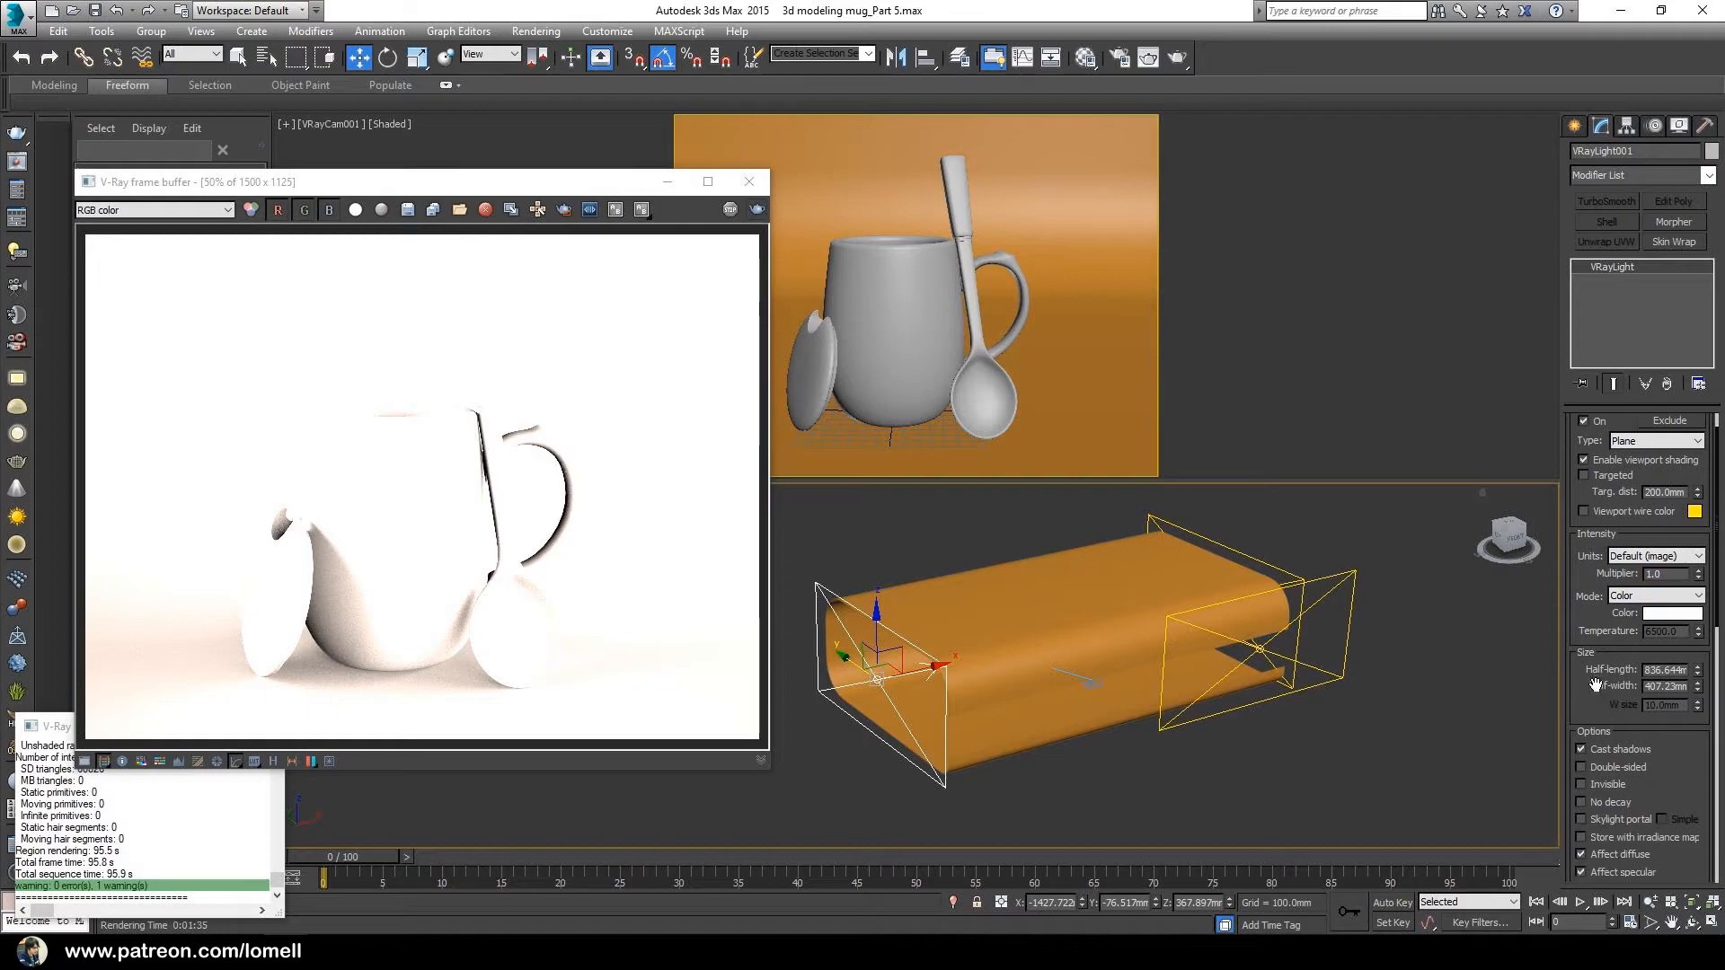
Step: Set the multiplier of the front plane light, VRayLight003, to 1
middle_click_drag(1141, 785, 1254, 737, "alt")
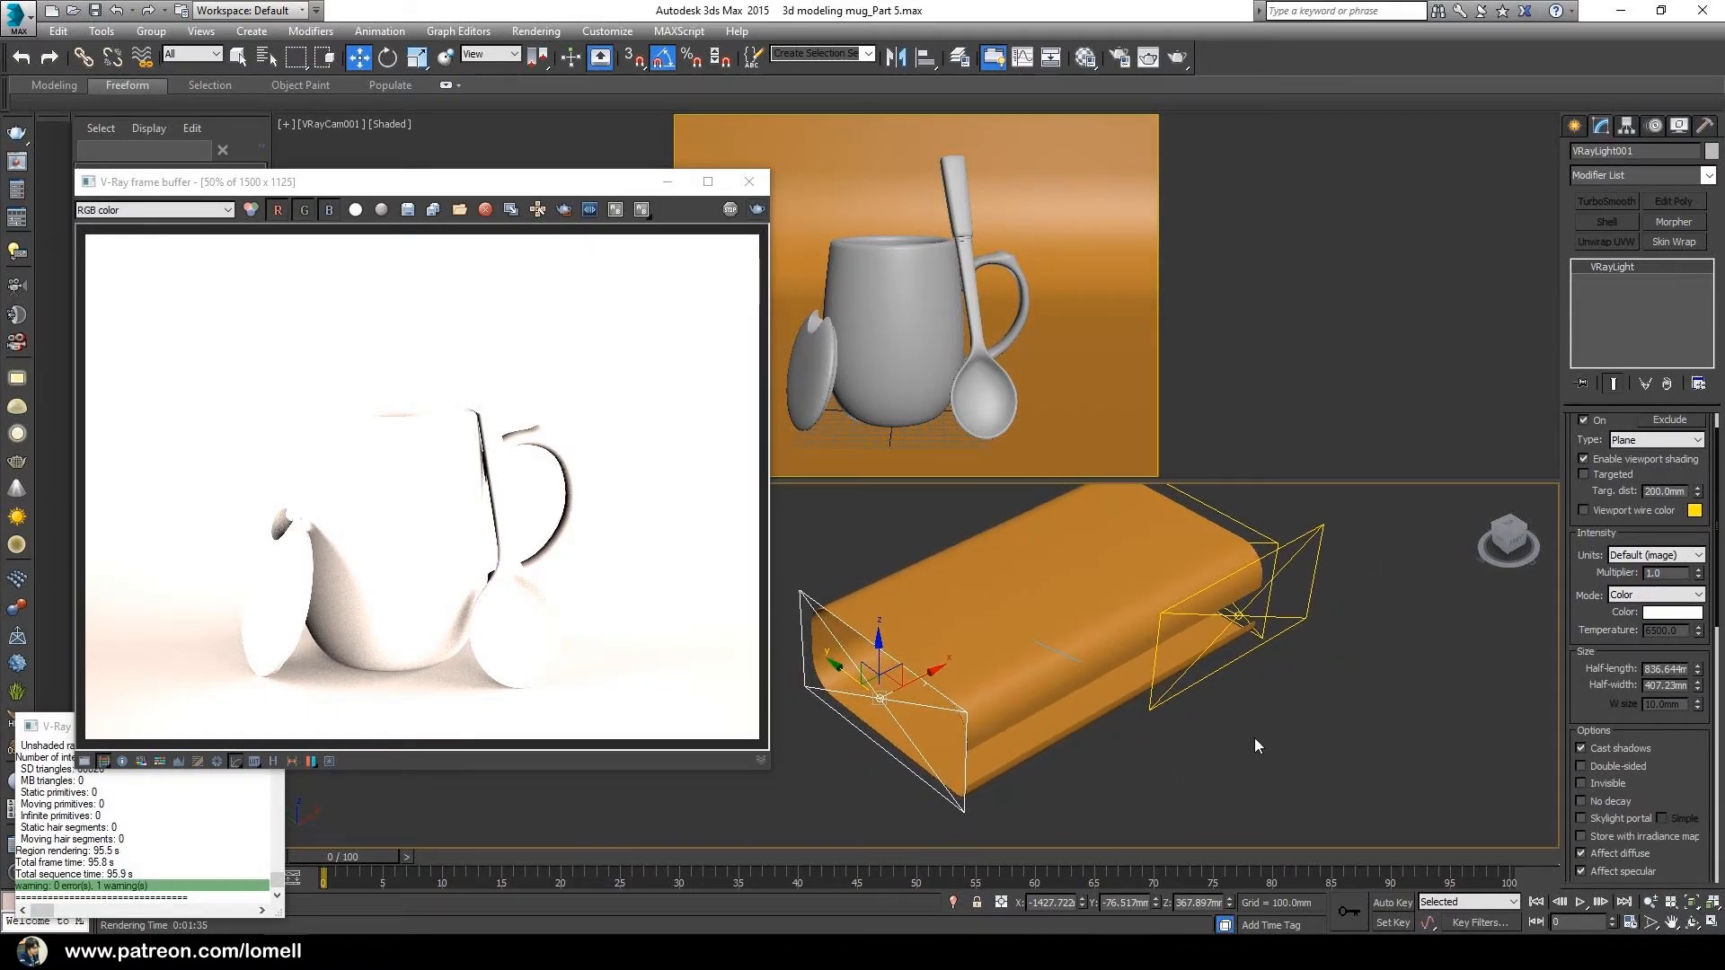
left_click(1251, 620)
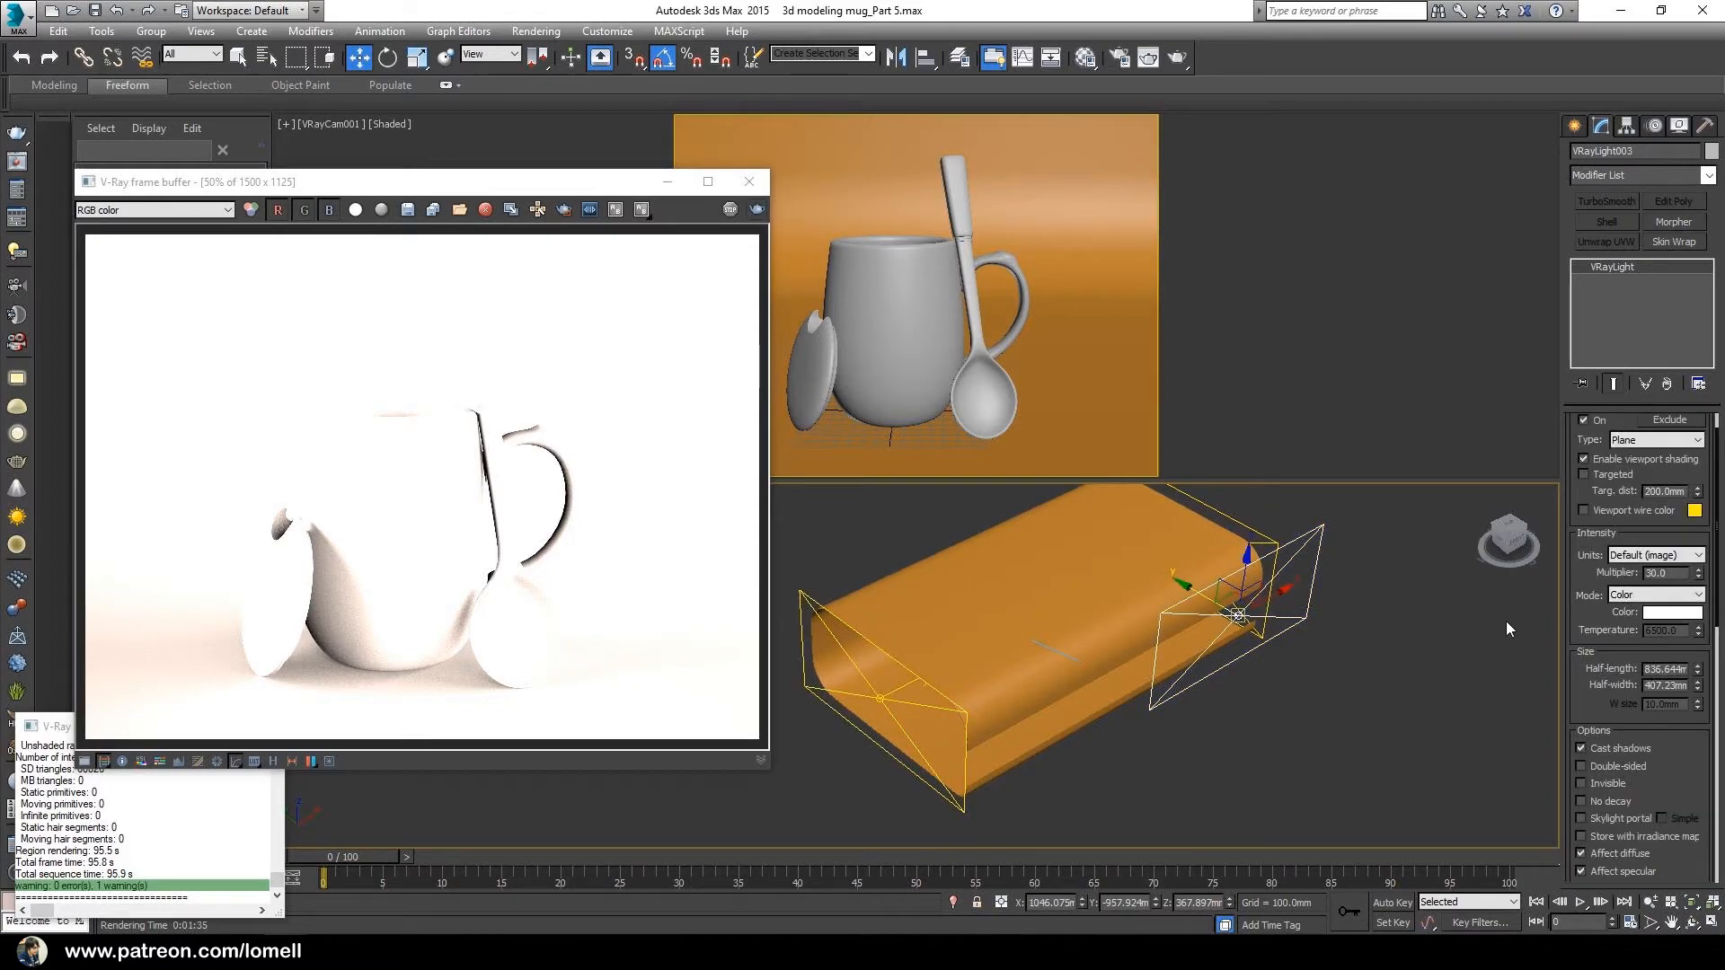
double_click(1670, 574)
type("1")
key("Return")
Step: Reduce the half-length of VRayLight003 so the front light becomes narrower
middle_click_drag(1544, 640, 1166, 652, "alt")
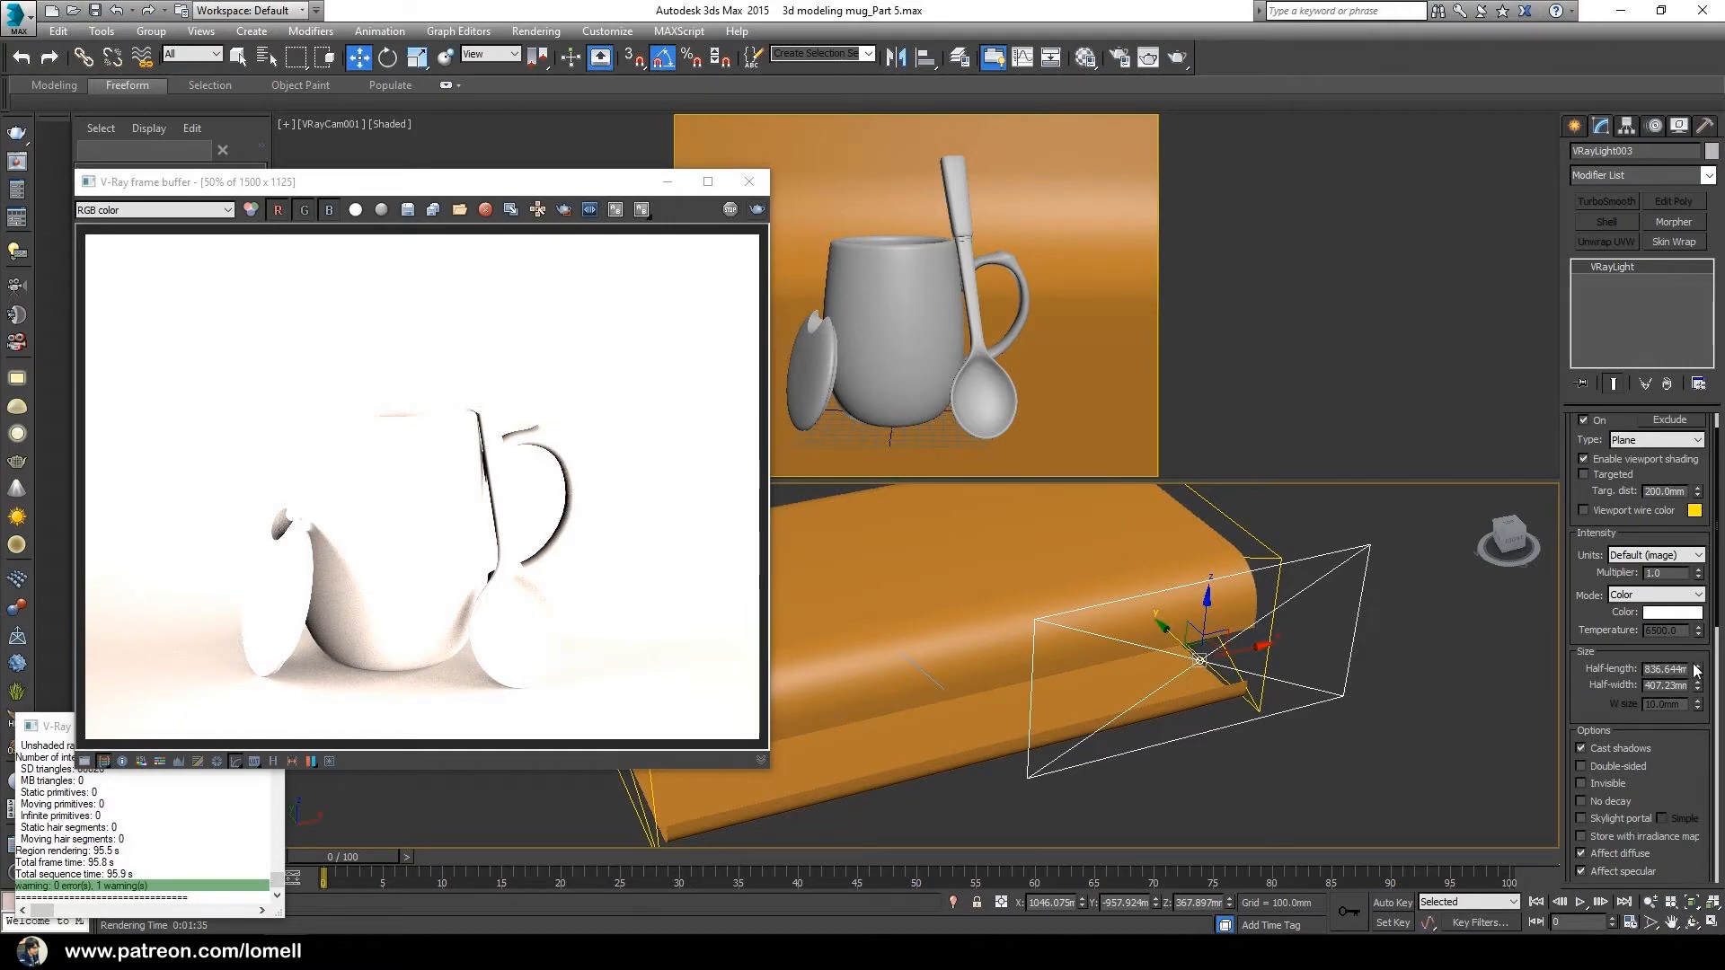
left_click_drag(1701, 672, 1698, 728)
scroll(1327, 751, "down", 3)
mouse_move(1348, 756)
middle_mouse_down("alt")
mouse_move(1324, 771)
mouse_move(1364, 765)
middle_mouse_up("alt")
Step: Set VRayLight002's multiplier to 0.5 and render the camera view again
left_click(1276, 608)
middle_click_drag(1276, 608, 1236, 706, "alt")
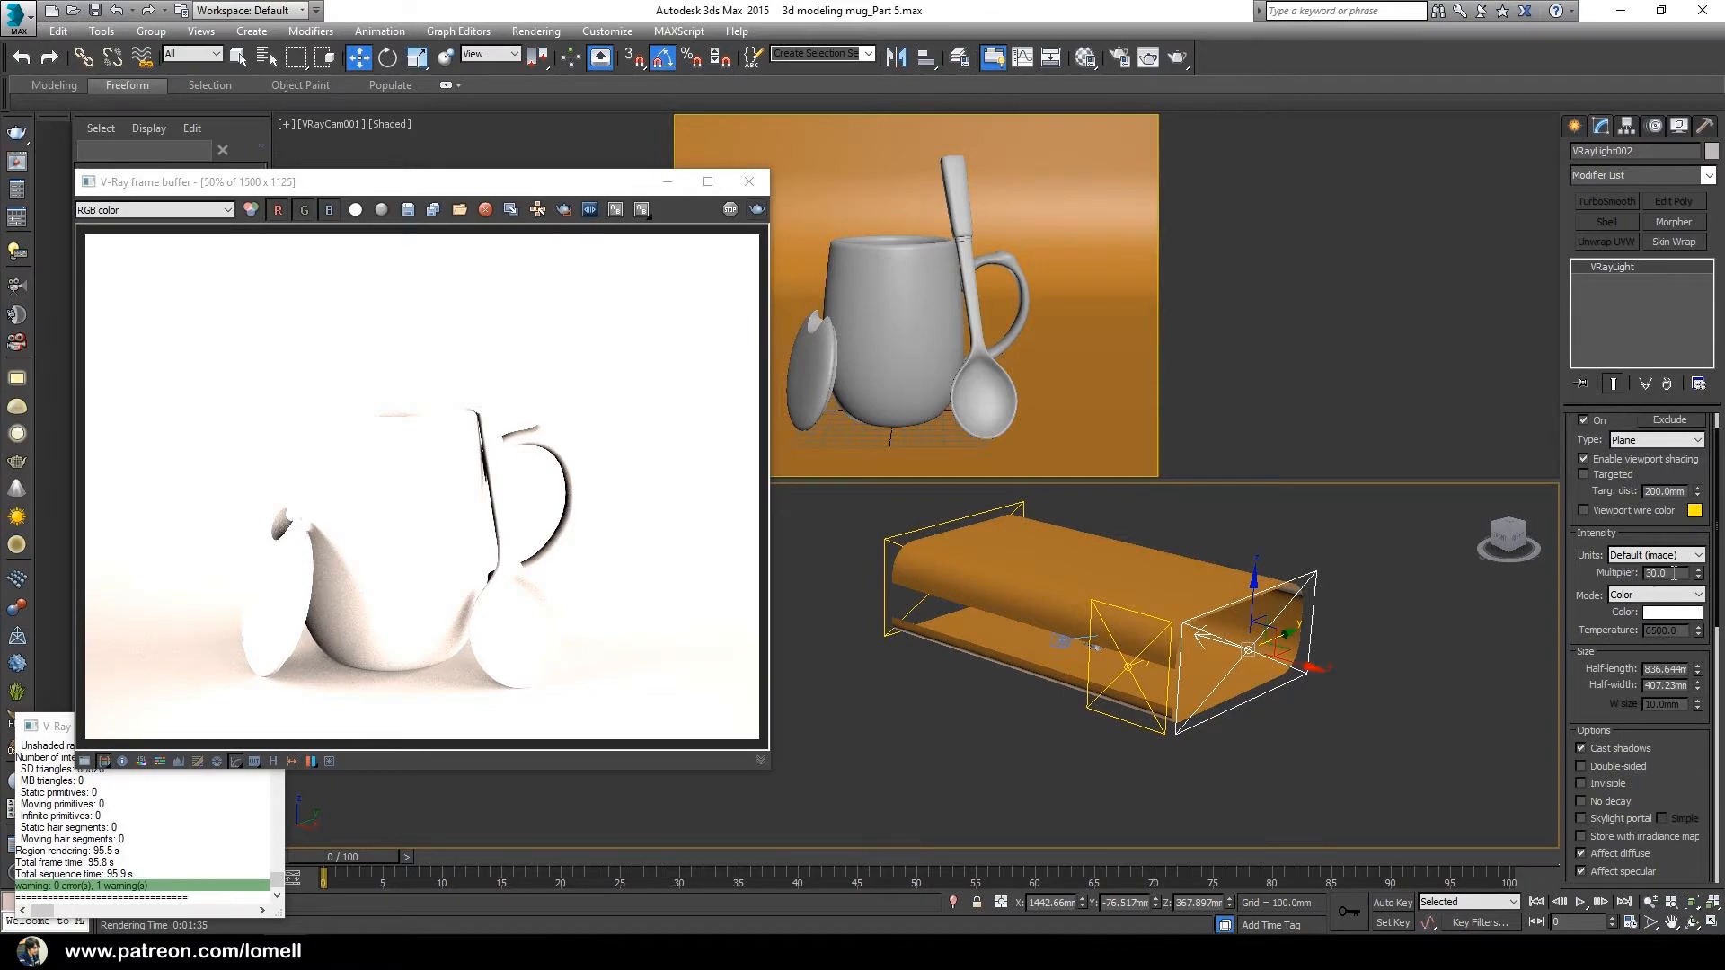
type(".5")
left_click_drag(440, 184, 628, 210)
left_click(944, 236)
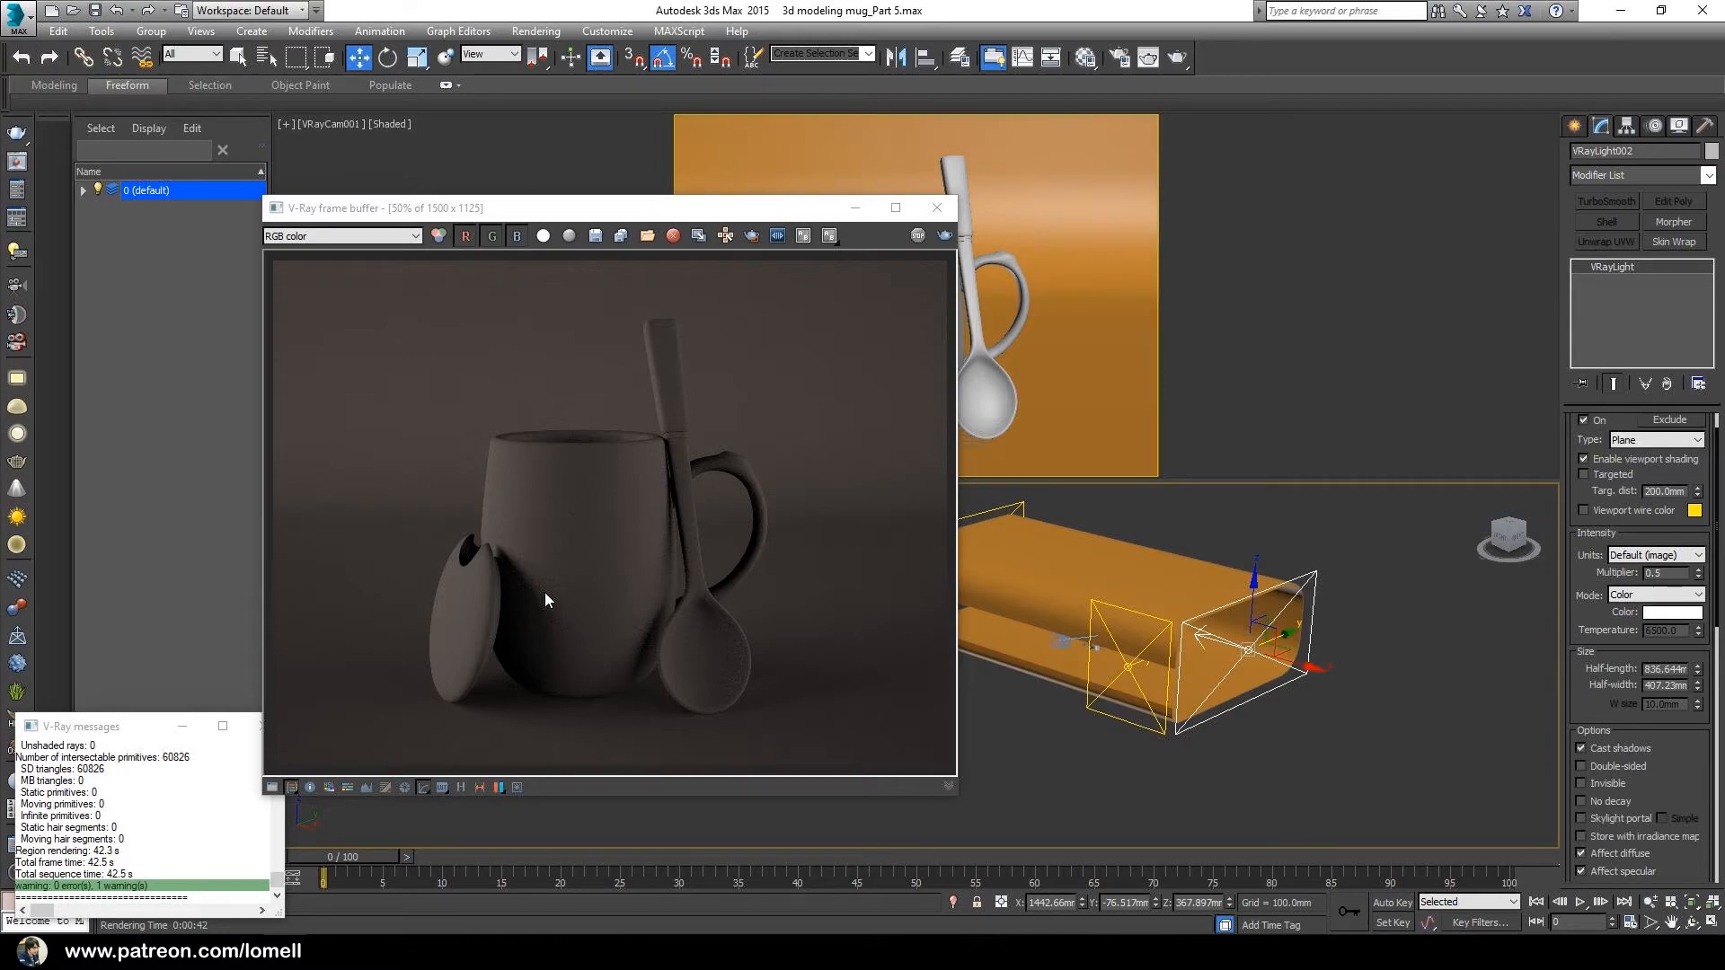
Step: Examine the mug's shadowed side close up in the rendered image
scroll(558, 663, "up", 2)
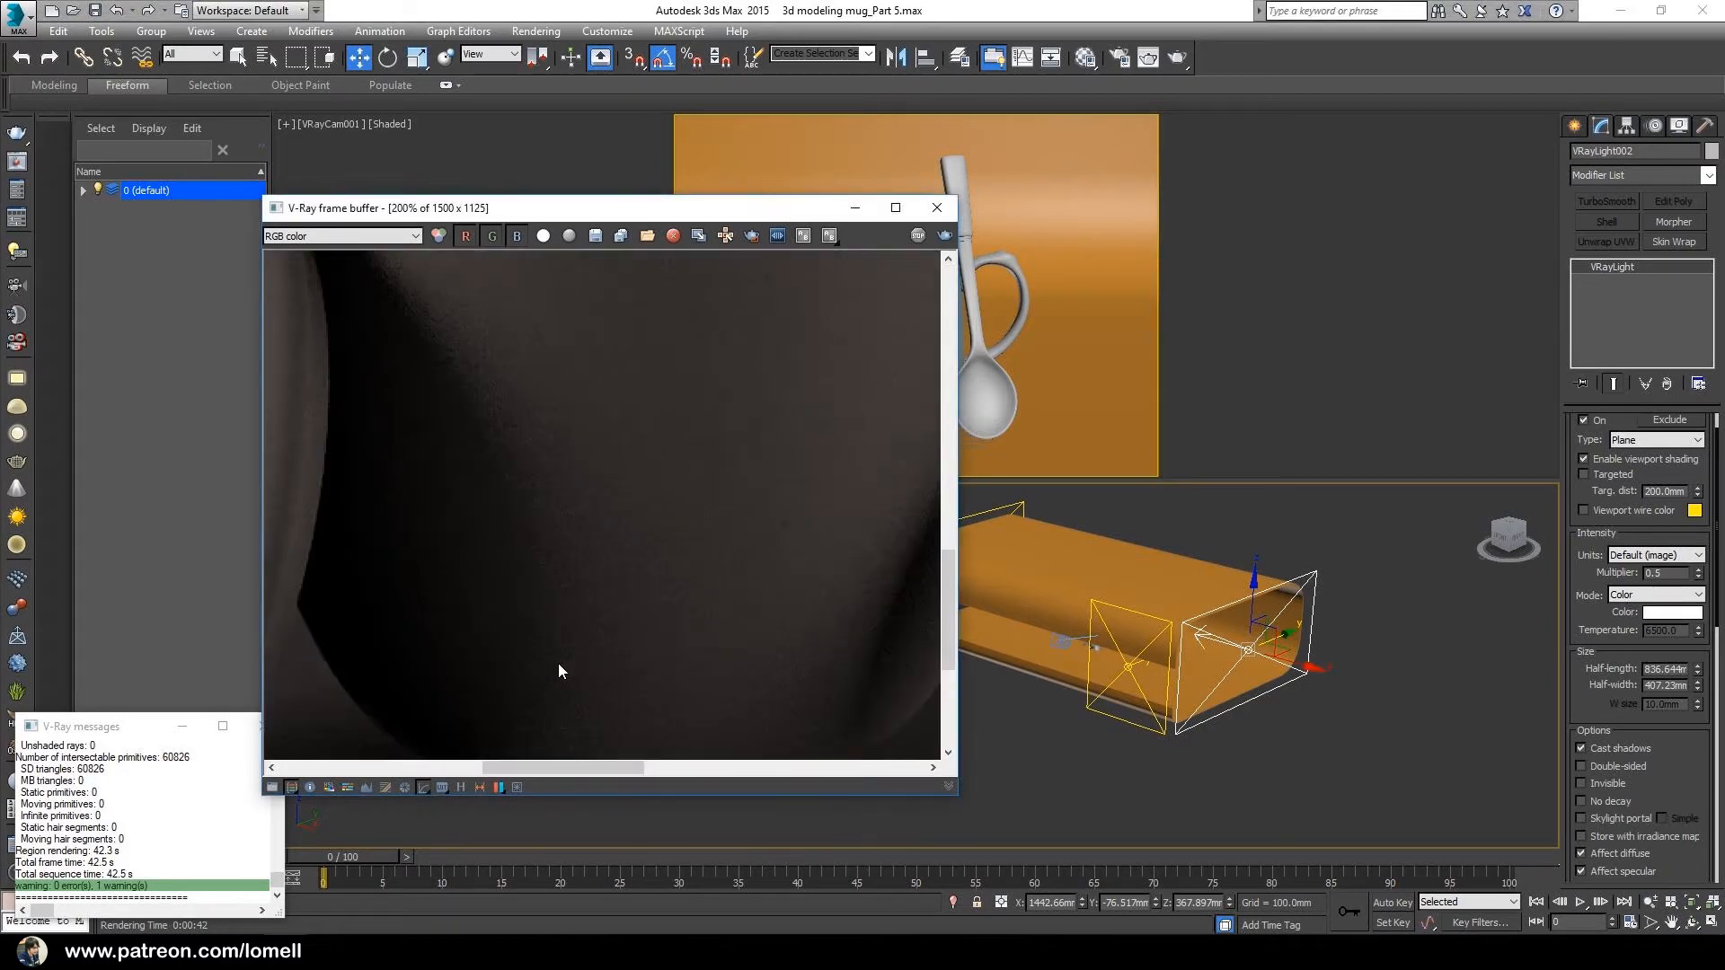
middle_click_drag(558, 663, 578, 424)
scroll(588, 496, "up", 1)
scroll(593, 528, "up", 1)
scroll(584, 444, "down", 2)
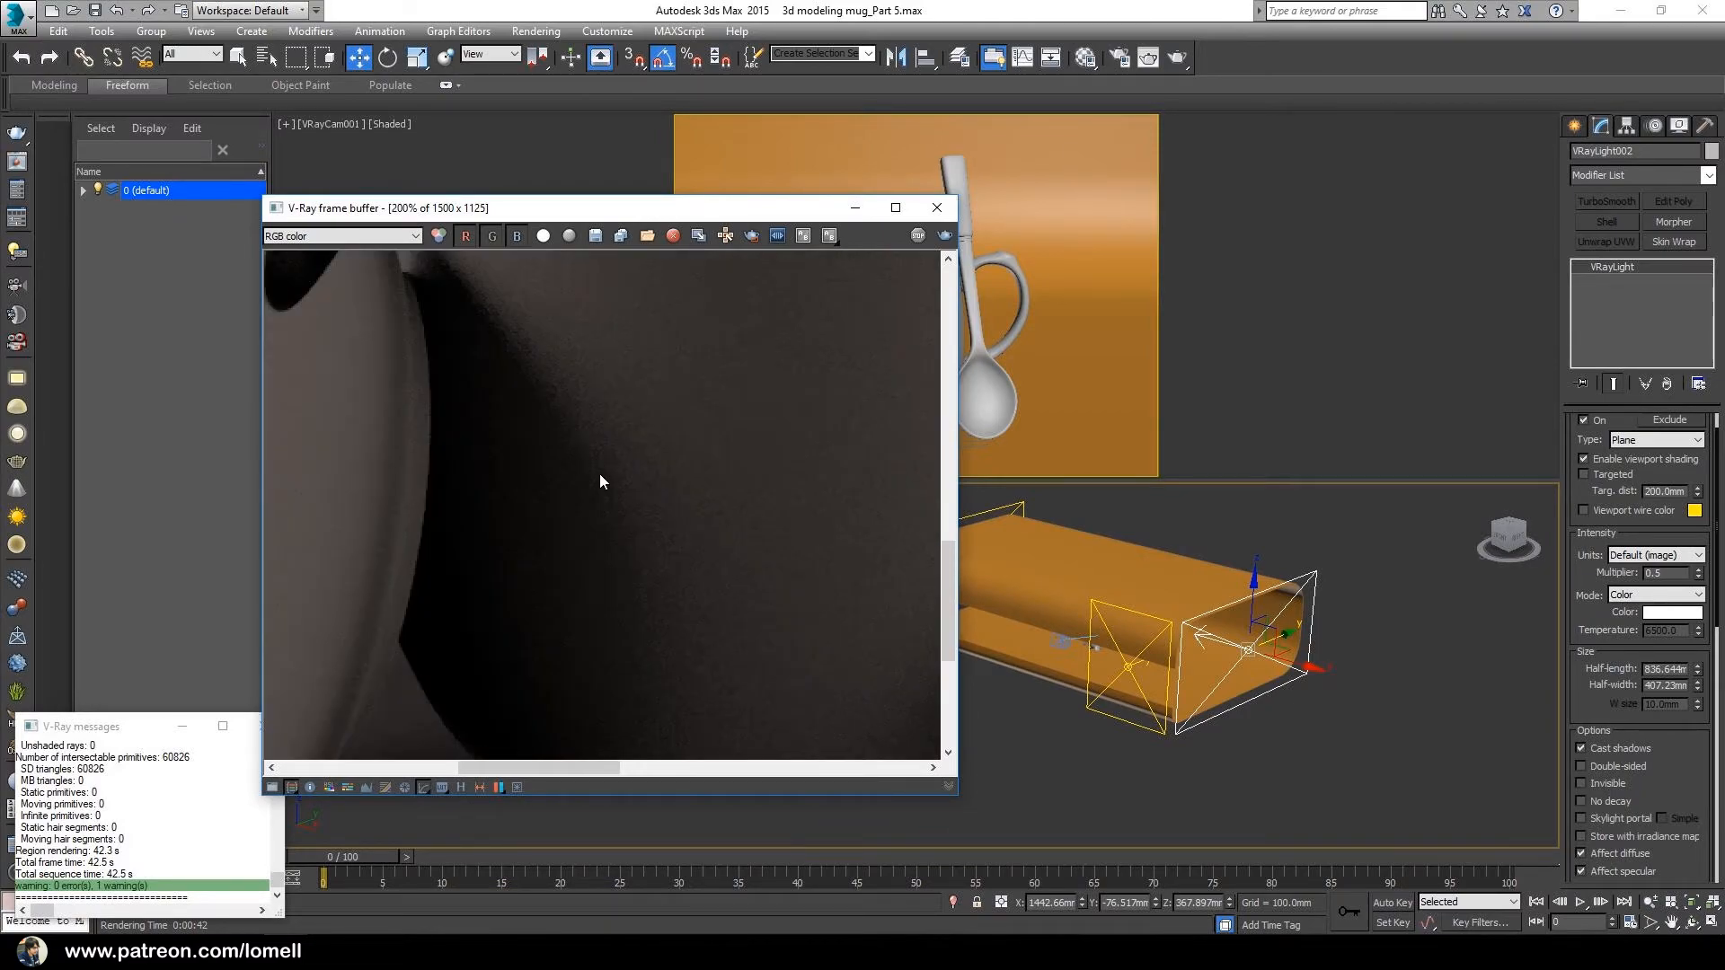
Step: Inspect the noise in the shadow between the leaning lid and the mug body in the rendered image
middle_click_drag(460, 575, 481, 499)
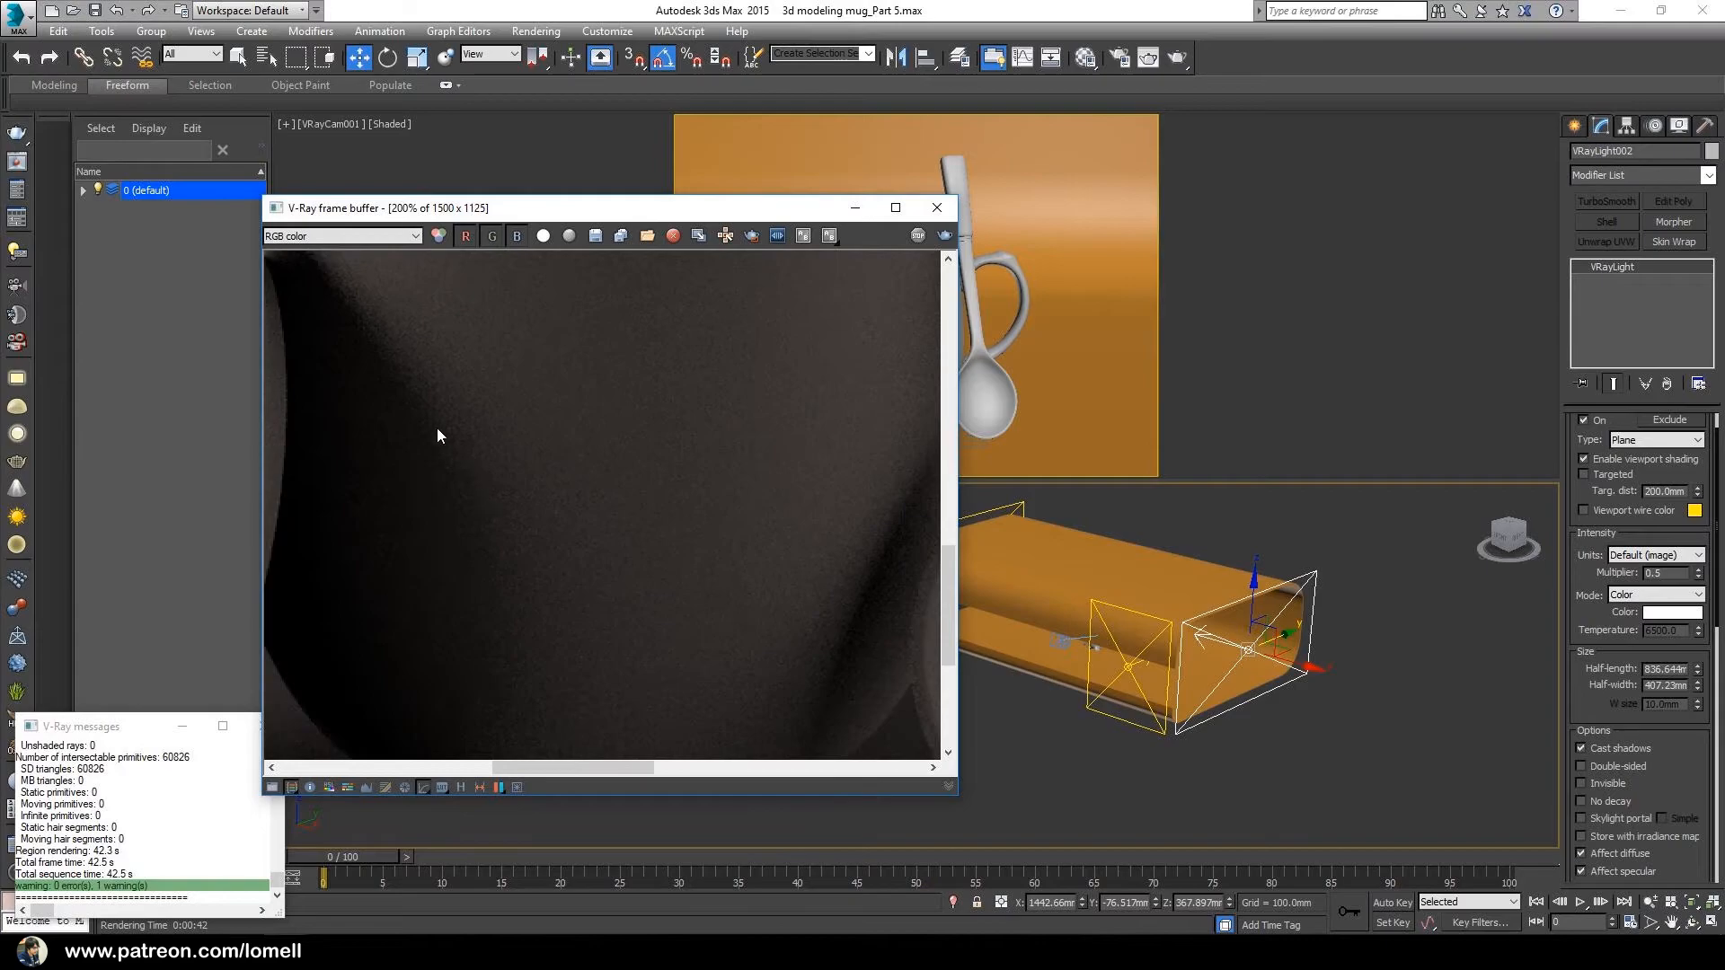
middle_click_drag(397, 280, 485, 400)
scroll(485, 400, "up", 1)
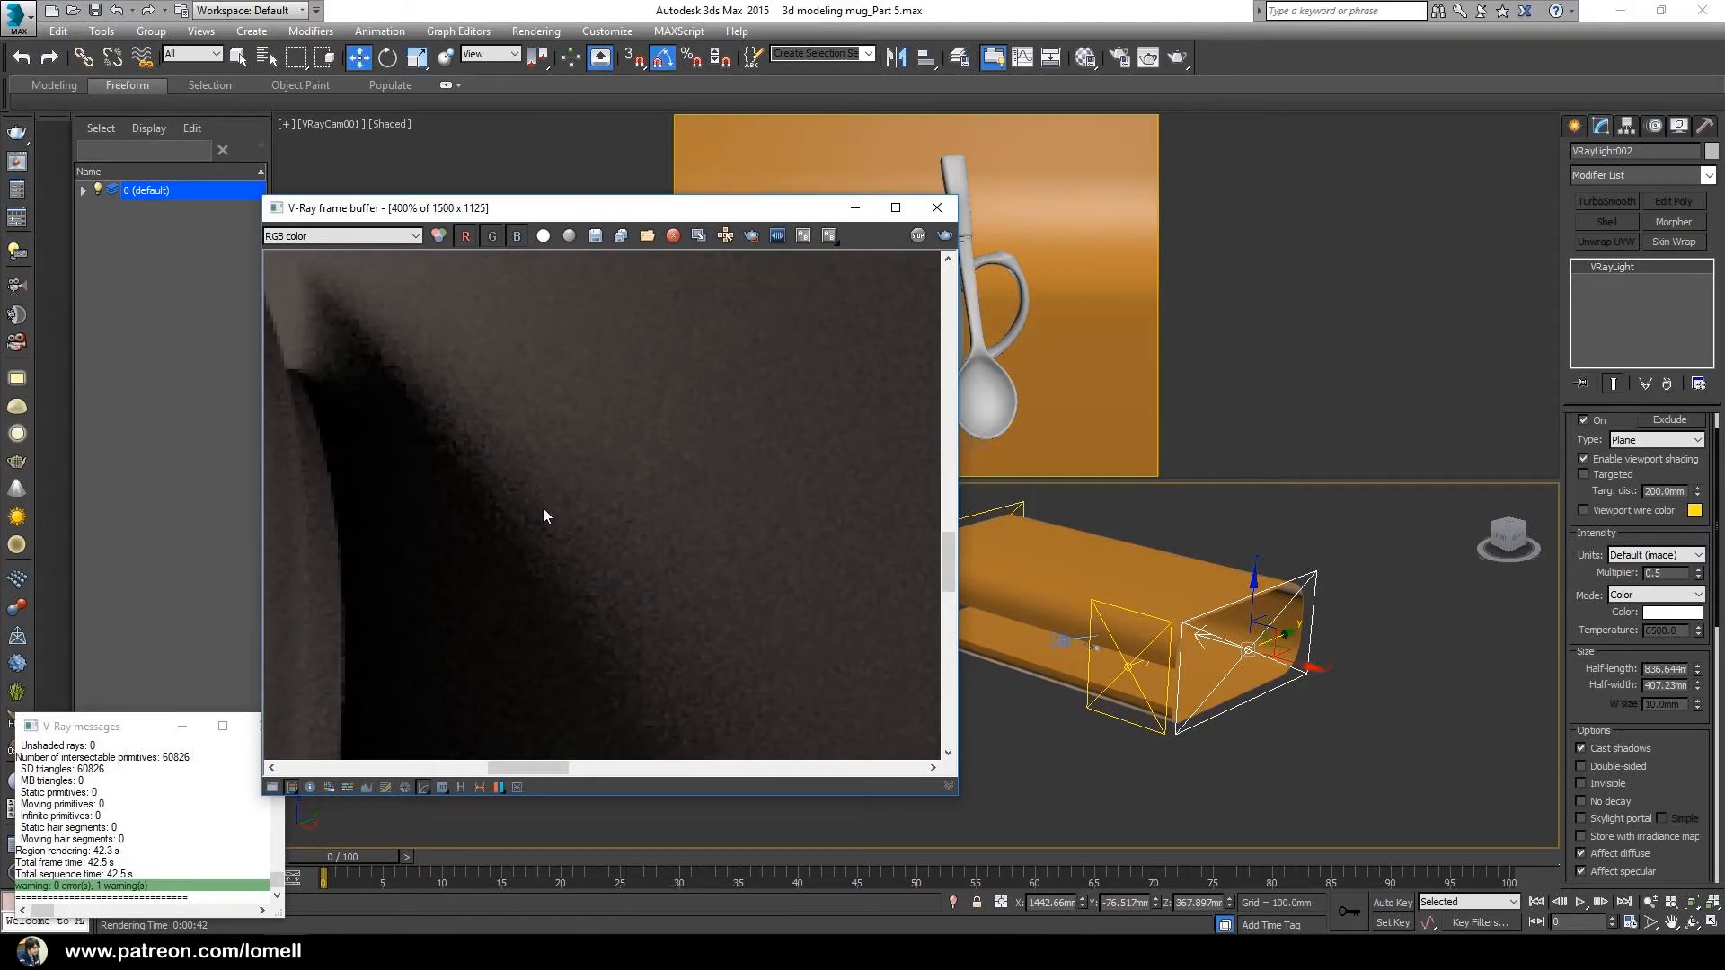
scroll(543, 512, "down", 2)
scroll(573, 544, "down", 1)
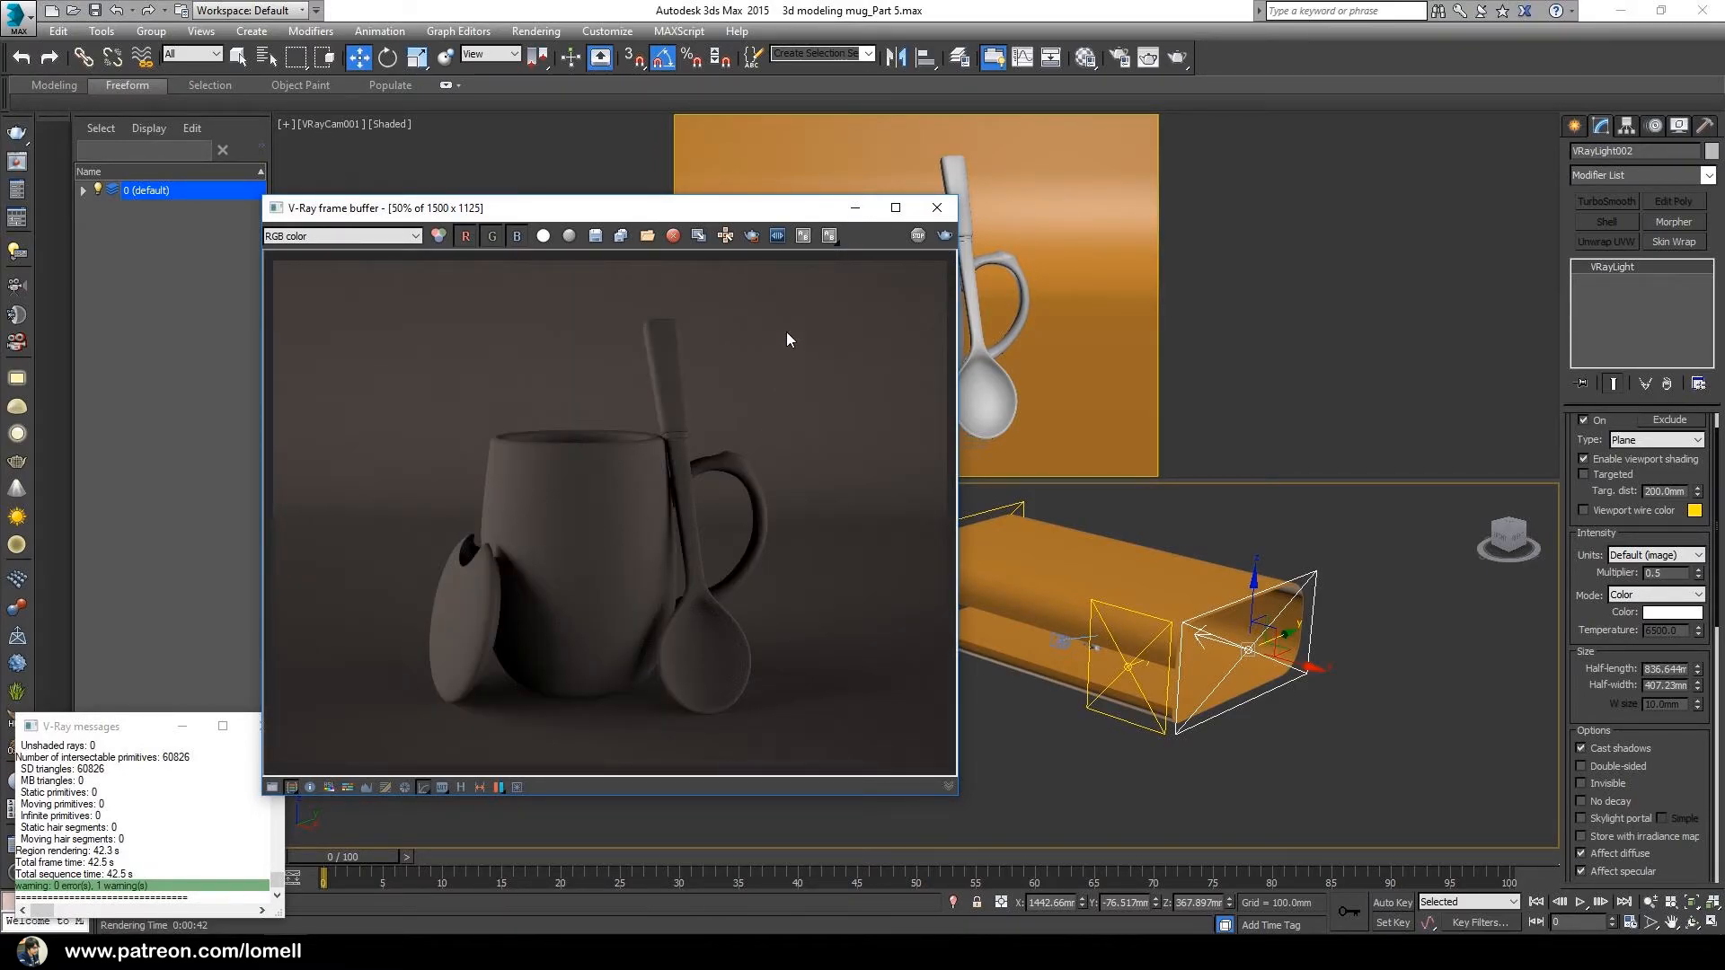
Step: Set the sampling subdivisions of the side plane light VRayLight001 to 24
left_click_drag(736, 218, 560, 235)
middle_click_drag(843, 602, 994, 633, "alt")
left_click(952, 662)
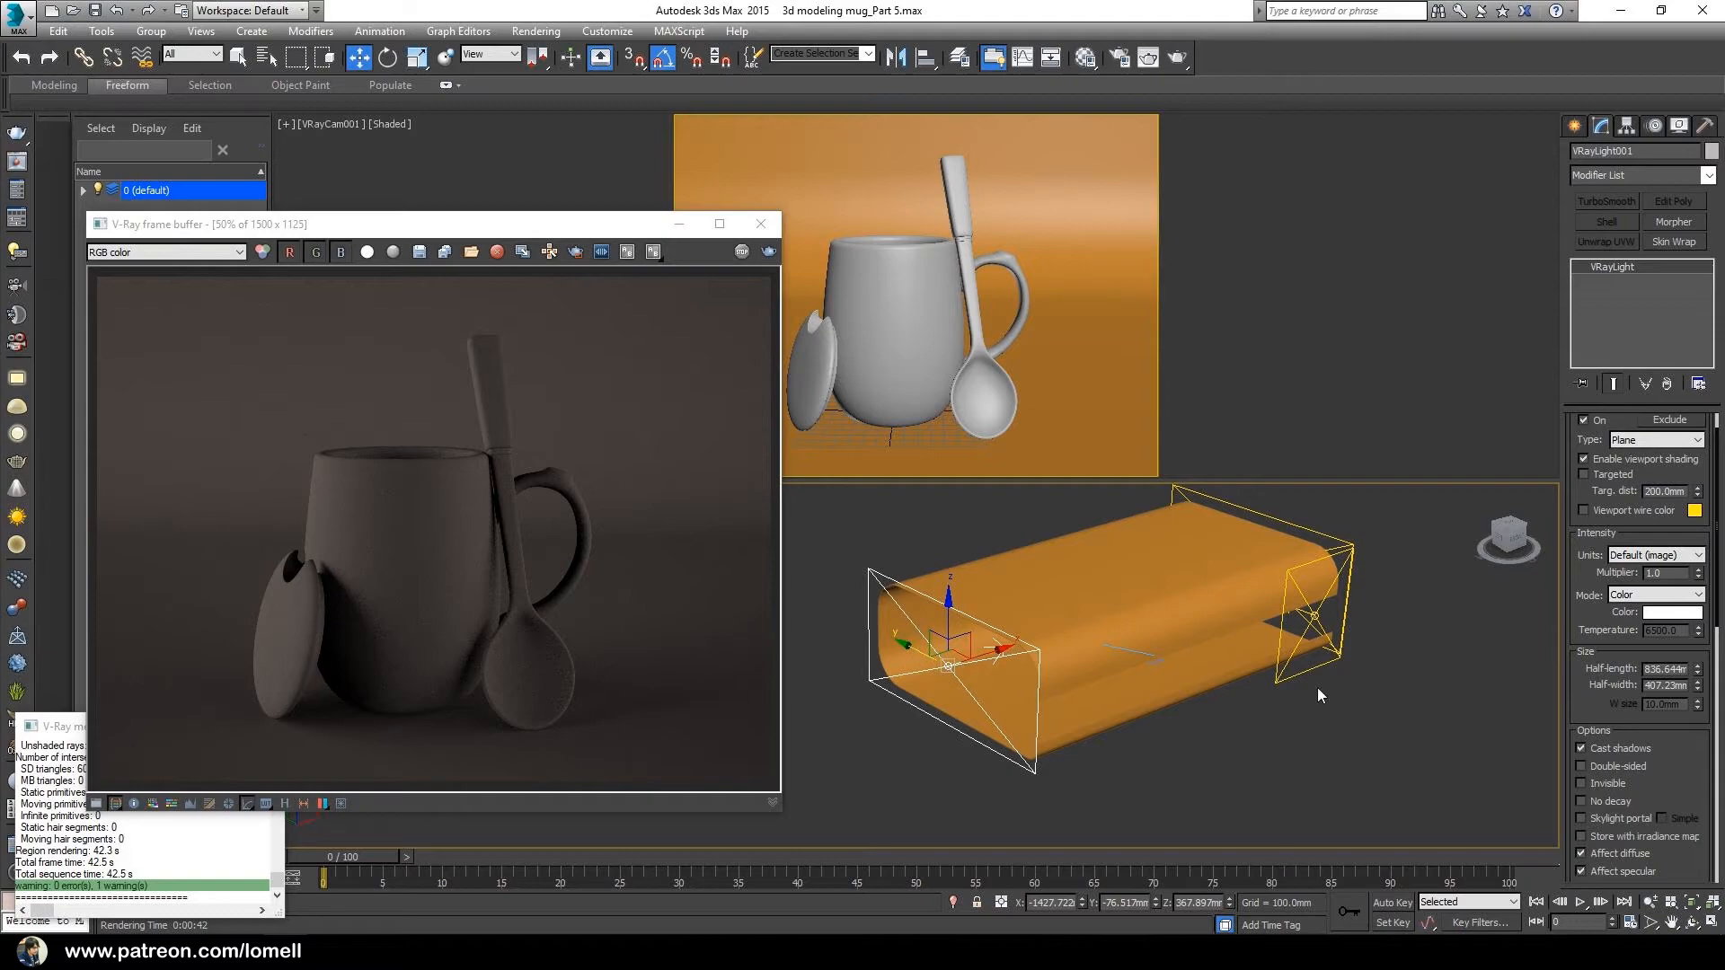
left_click_drag(1583, 676, 1583, 407)
scroll(1582, 413, "down", 4)
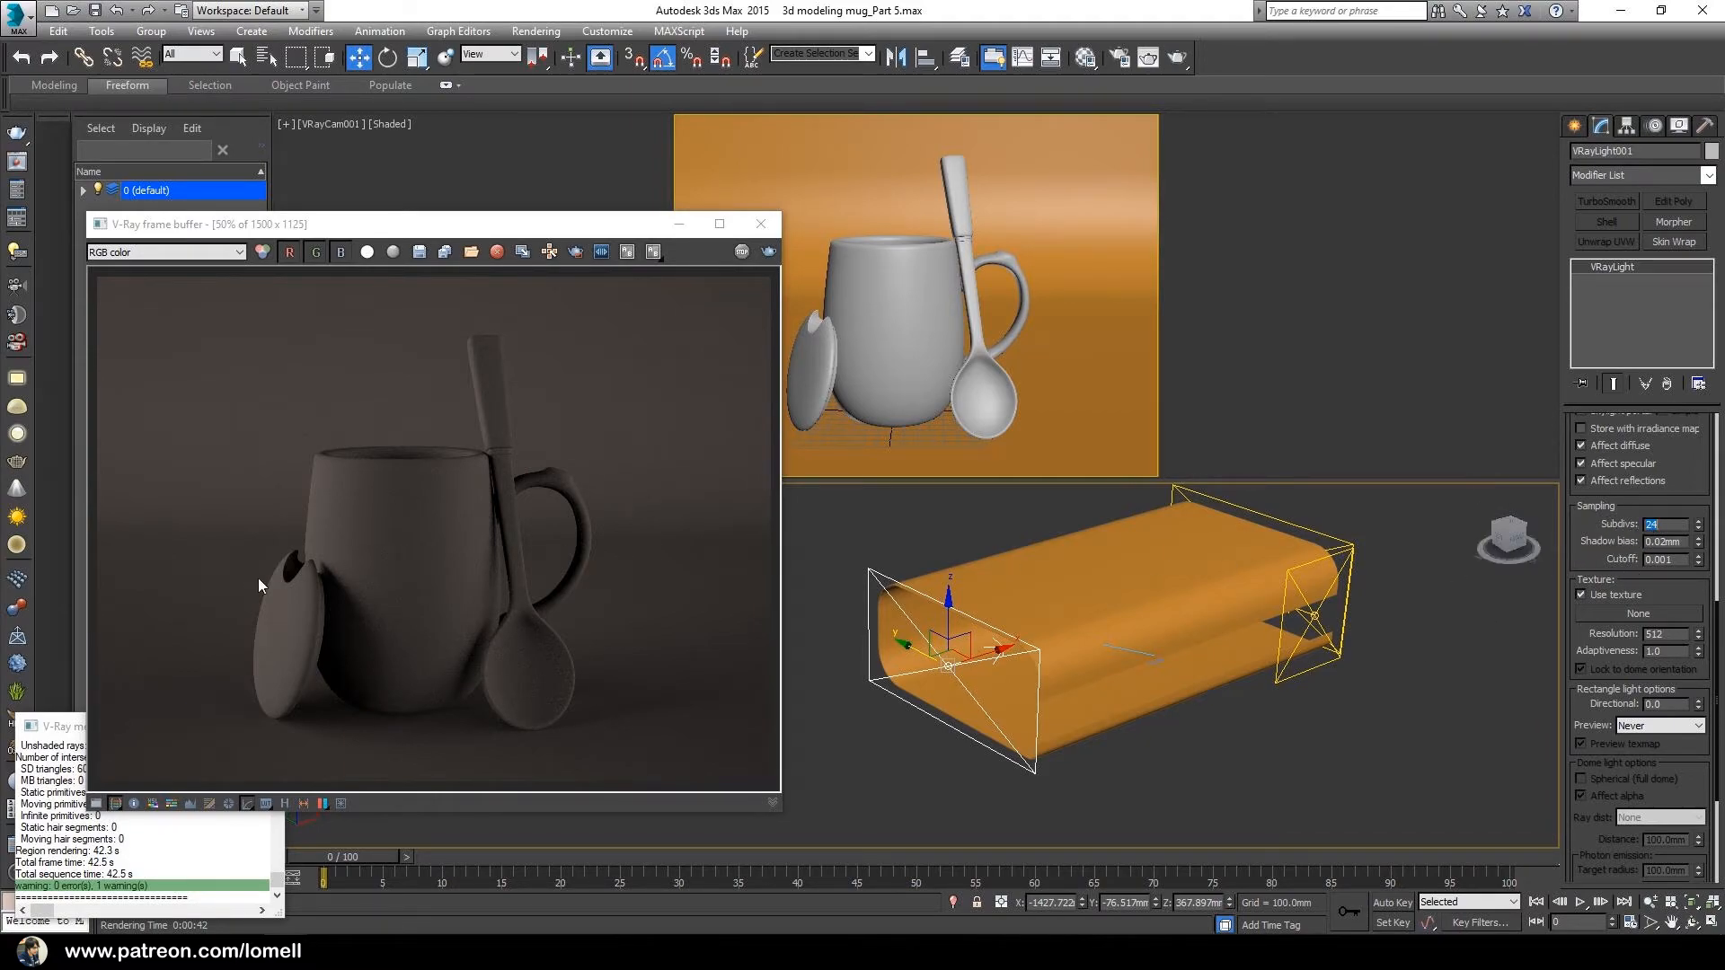
Step: Examine the grain along the soft shadow edge beside the lid at 200% and 400% magnification
scroll(341, 581, "up", 5)
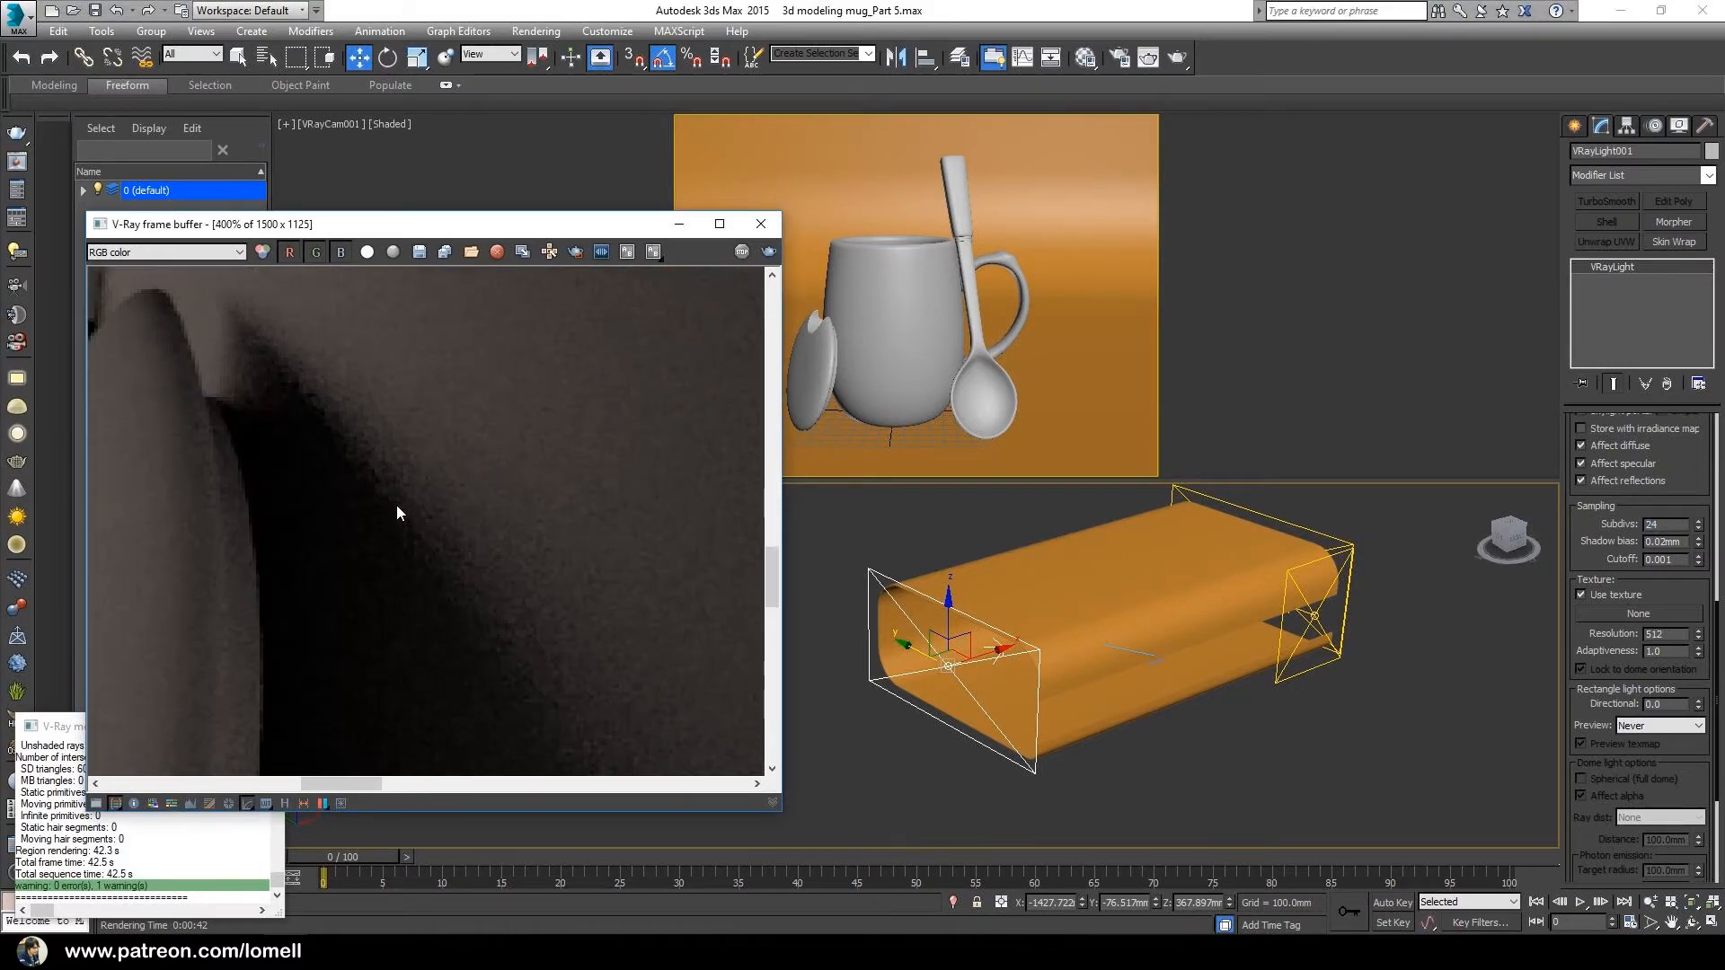
middle_click_drag(407, 548, 298, 433)
middle_click_drag(406, 579, 293, 439)
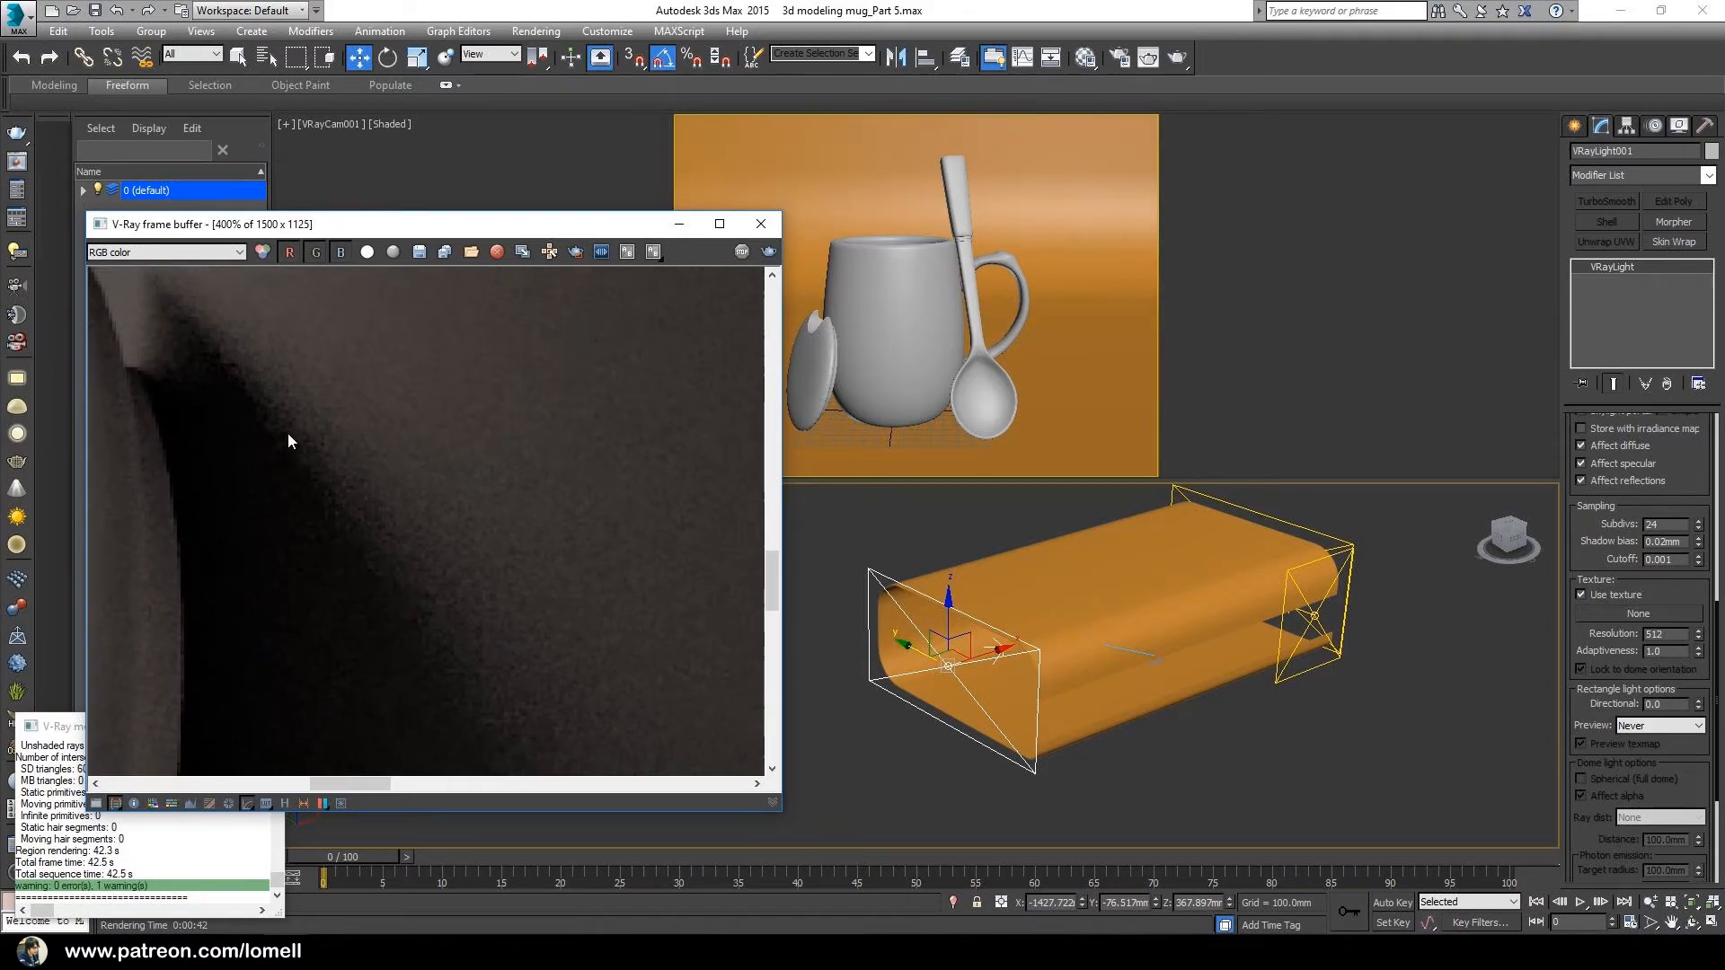
middle_click_drag(408, 570, 431, 604)
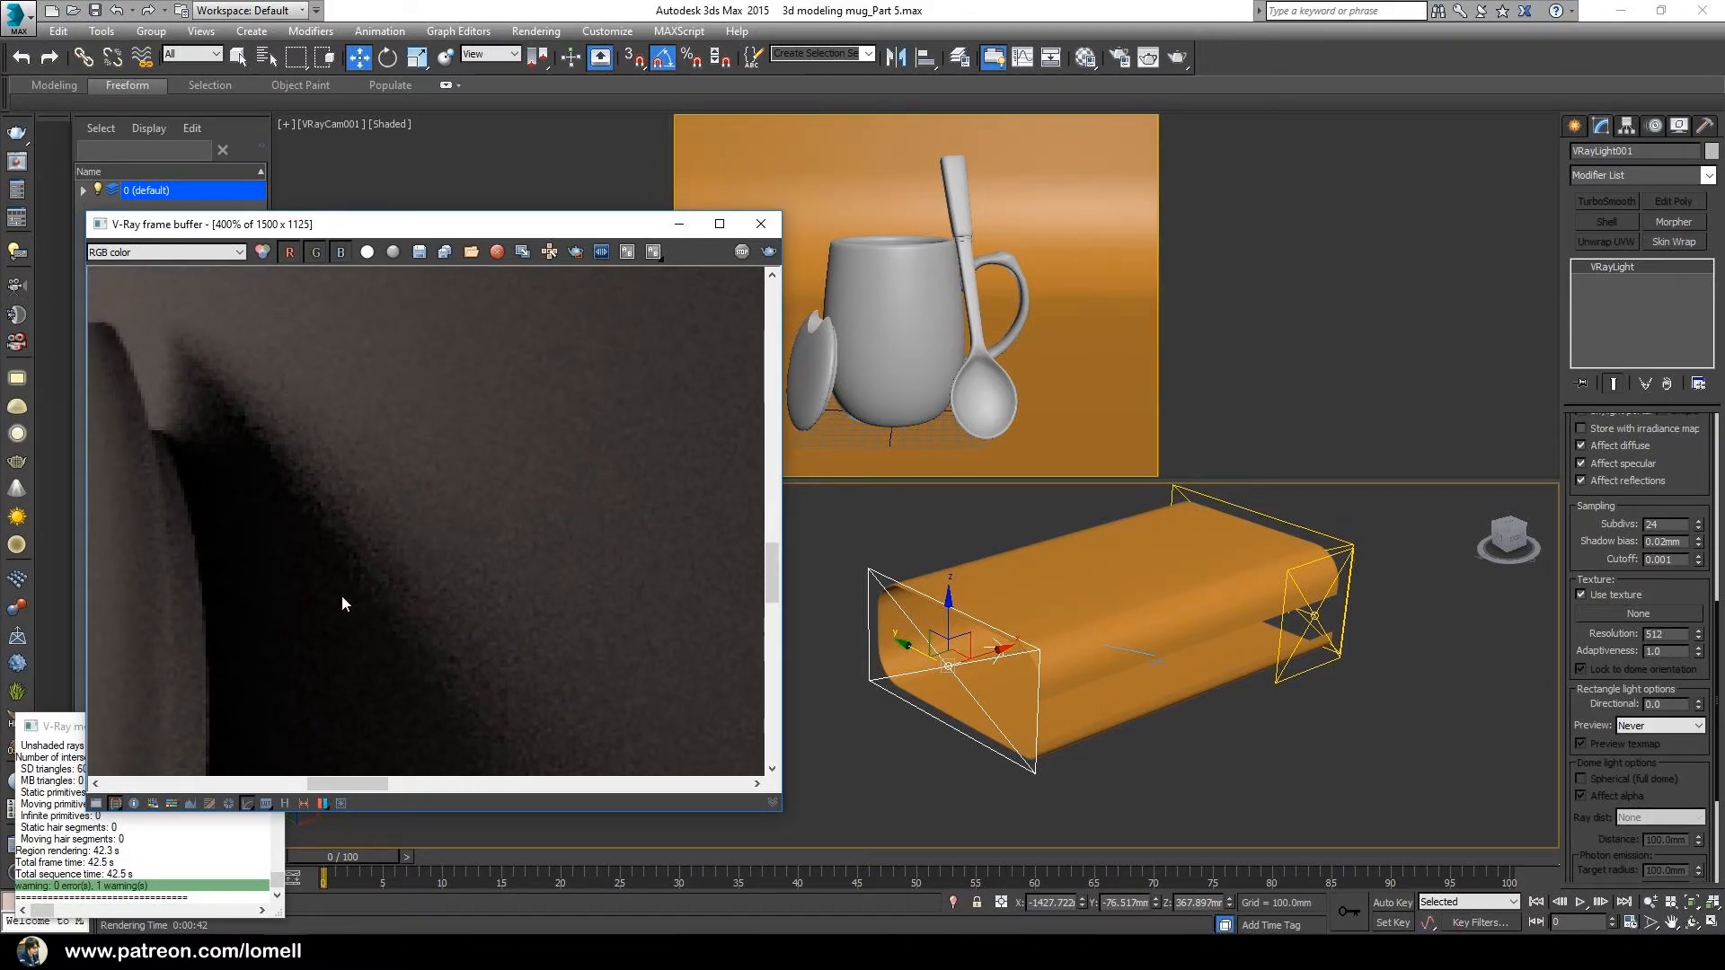
scroll(351, 620, "down", 1)
middle_click_drag(407, 553, 380, 496)
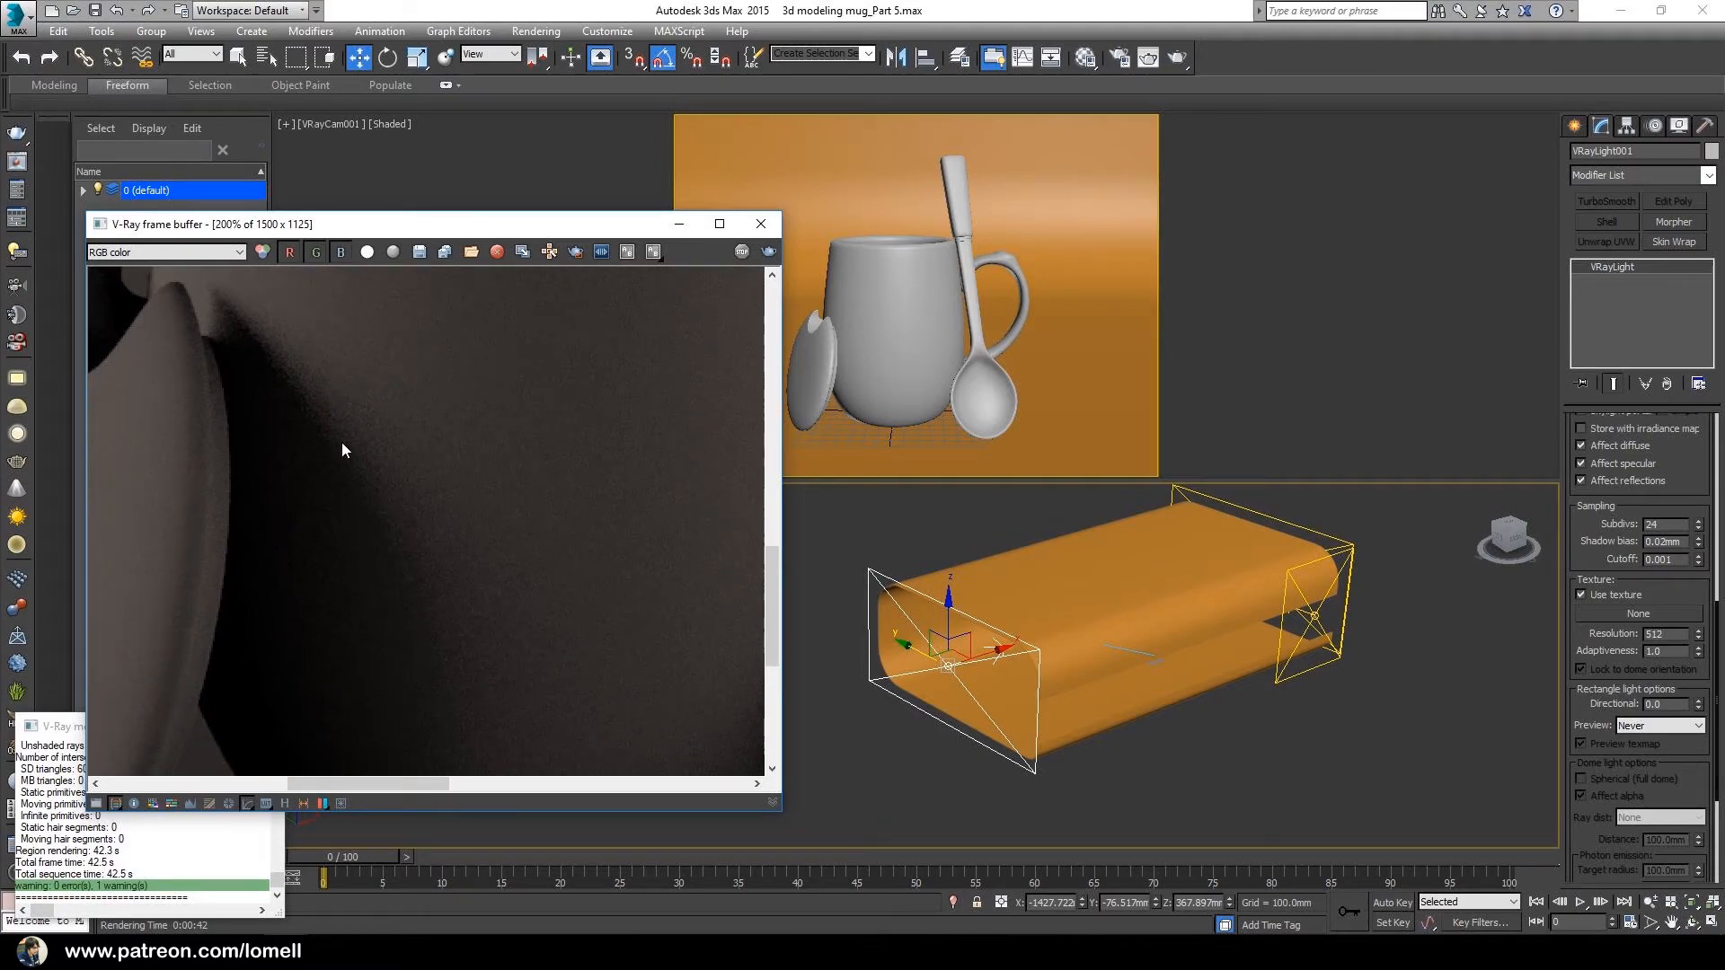
scroll(327, 424, "up", 1)
middle_click_drag(327, 424, 365, 478)
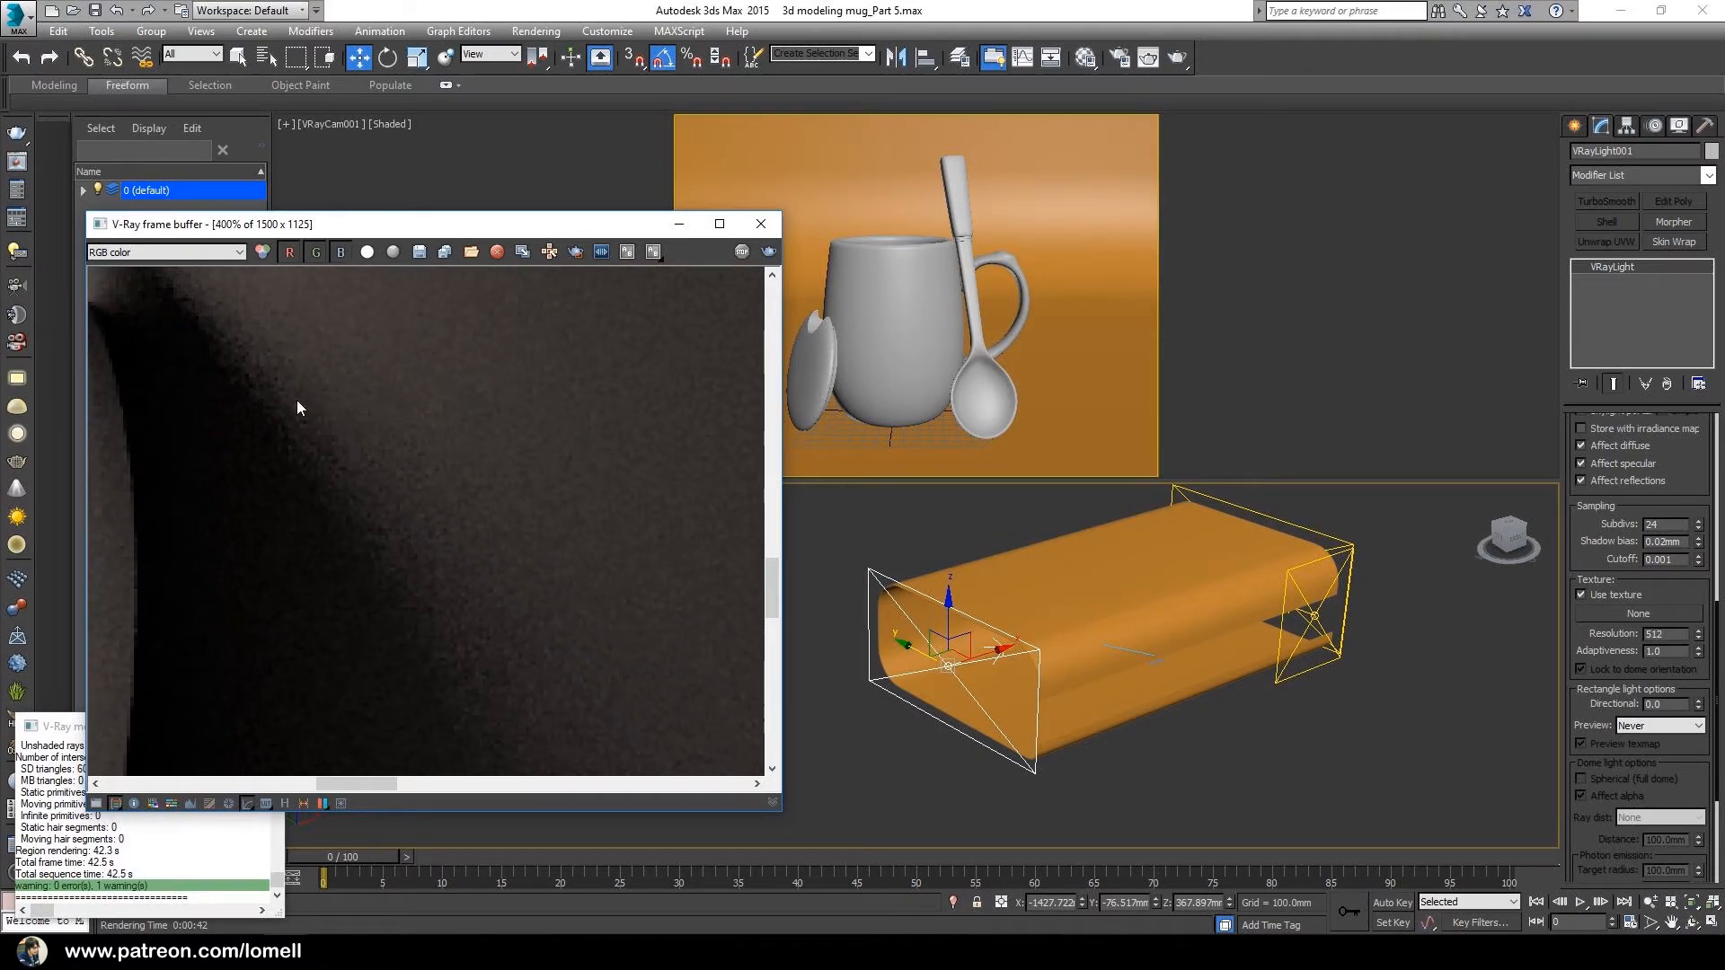
scroll(389, 539, "down", 1)
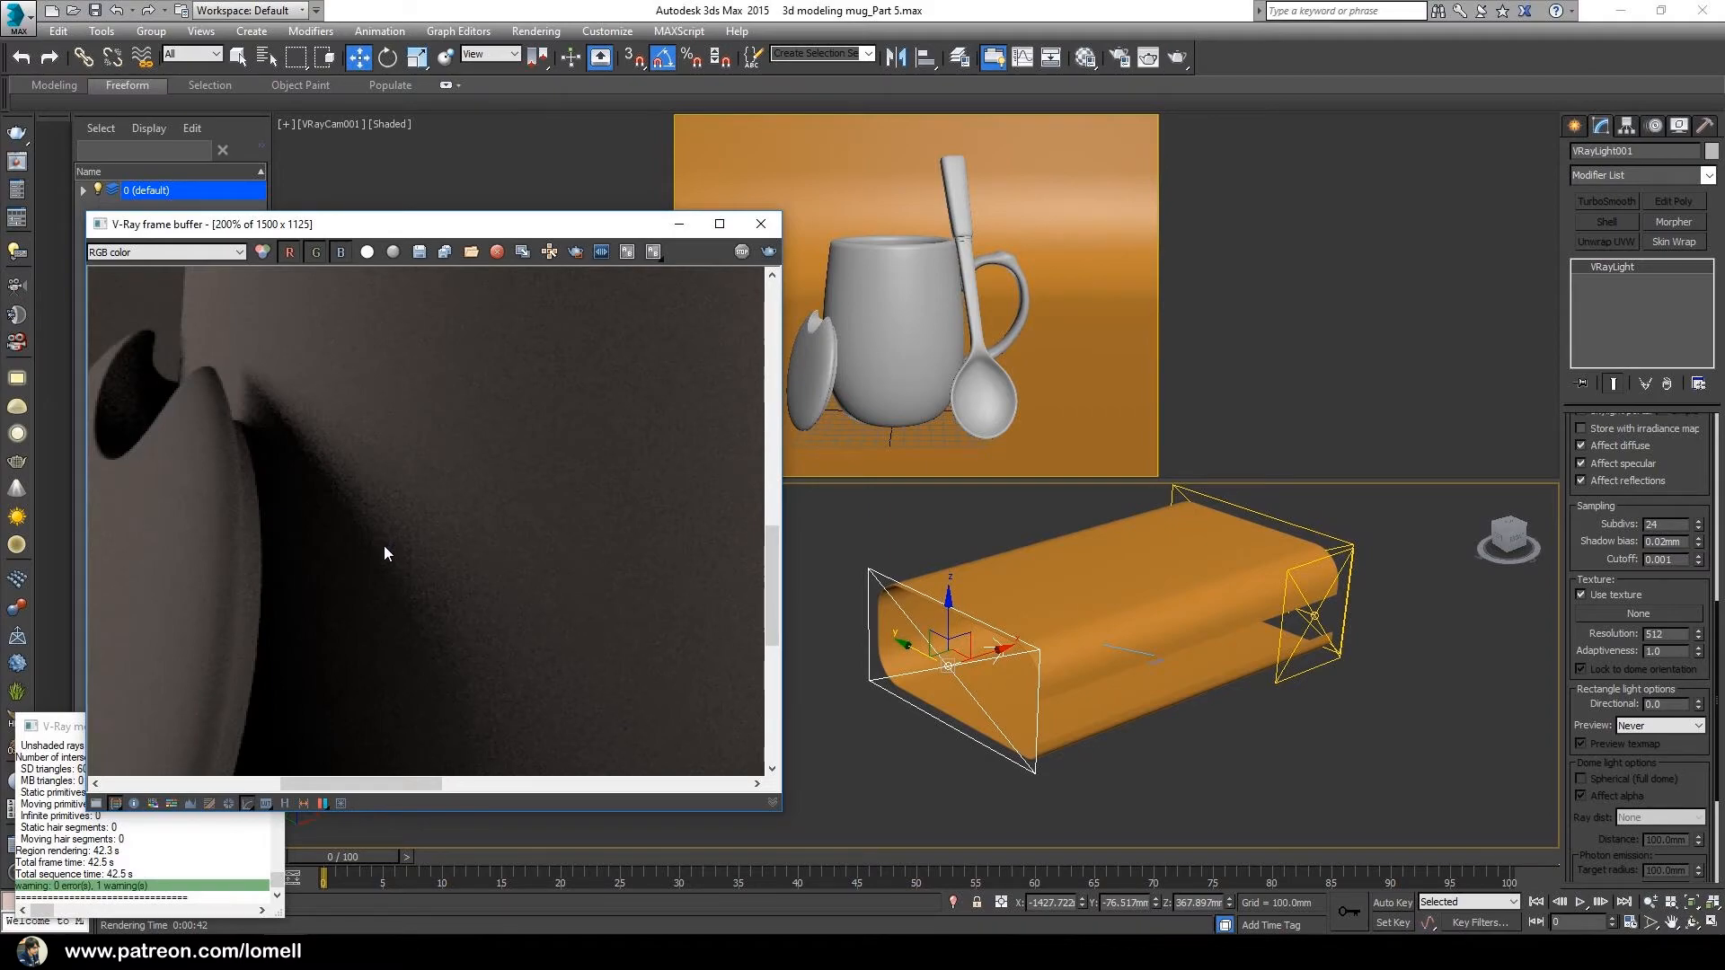
Step: Set the sampling subdivisions of the front plane light VRayLight003 to 24
left_click(1314, 616)
left_click_drag(1658, 528, 1620, 529)
type("24")
key("Return")
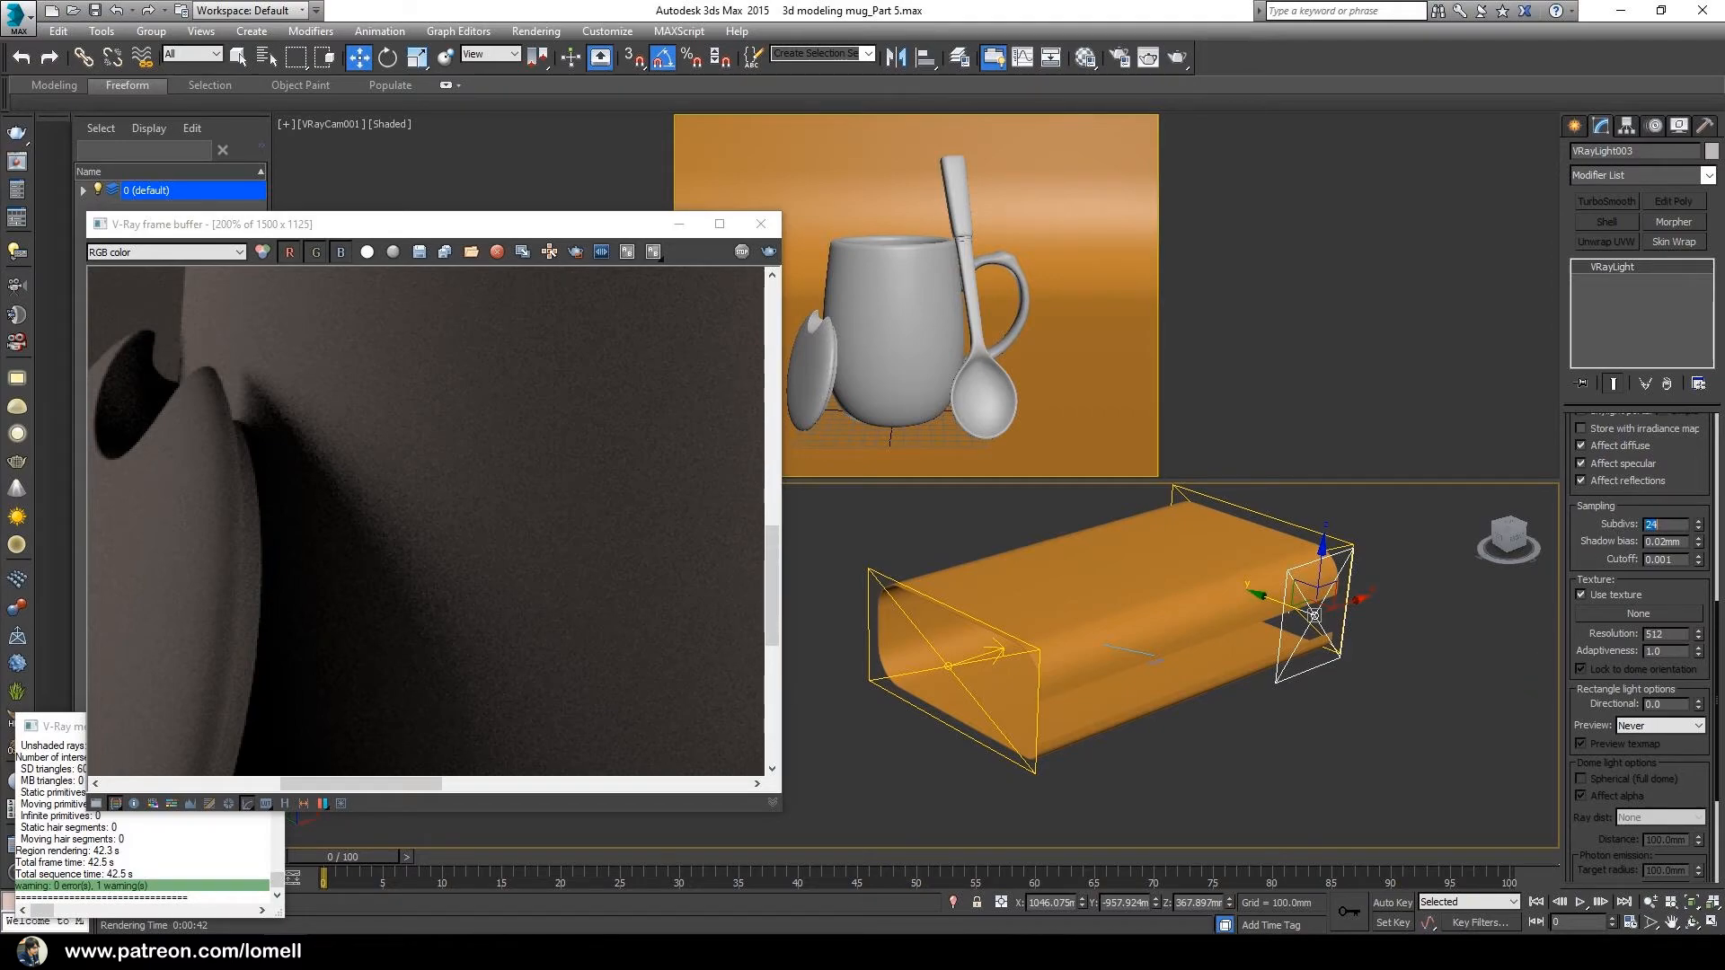
Step: Select VRayLight002 and set its sampling subdivisions to 24
left_click(1301, 530)
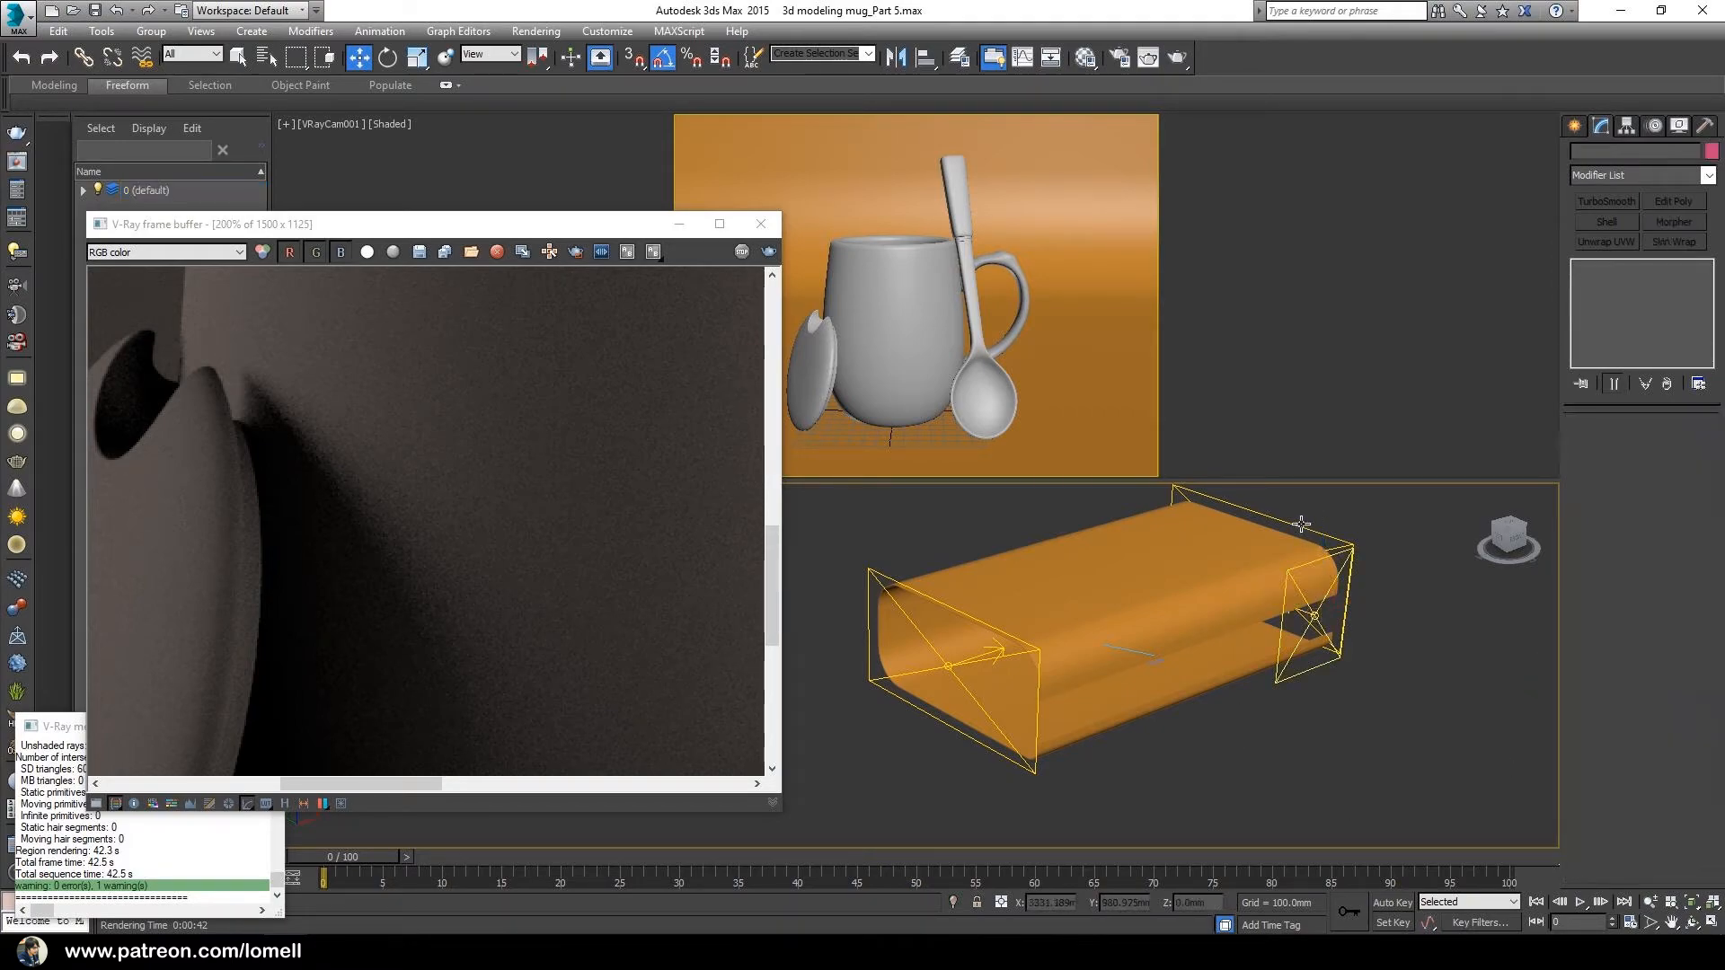
double_click(1659, 524)
type("24")
key("Return")
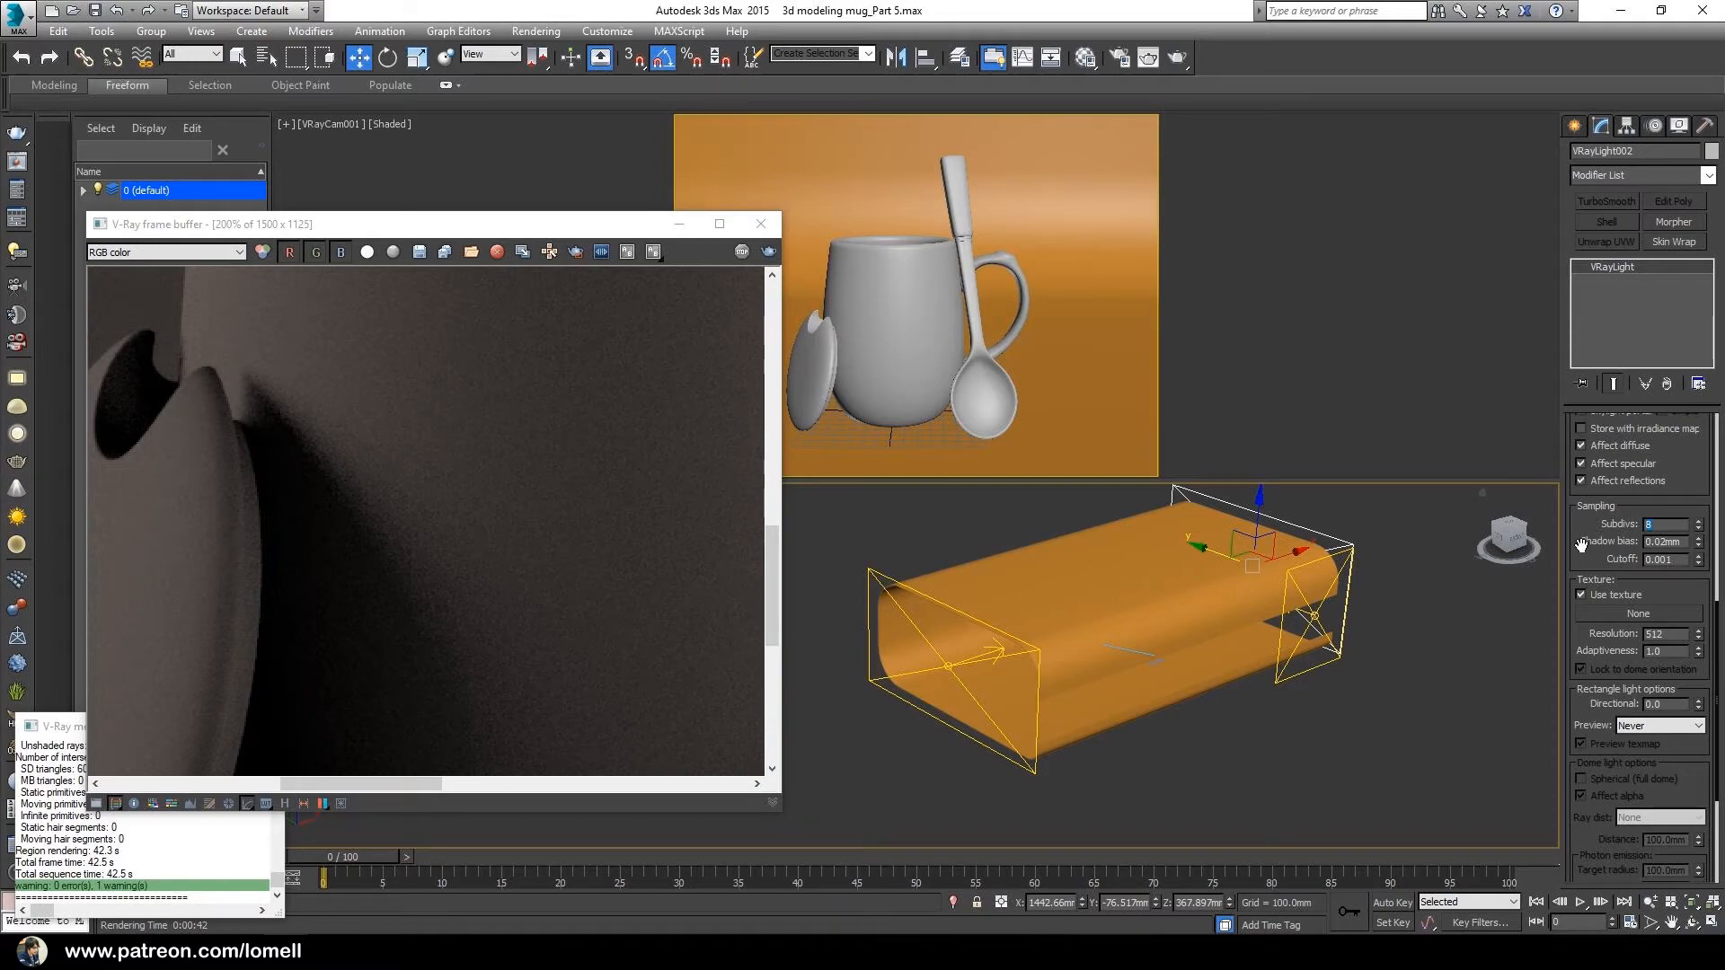
Step: Compare the full rendered image with a close view of the shadow next to the lid
left_click(487, 615)
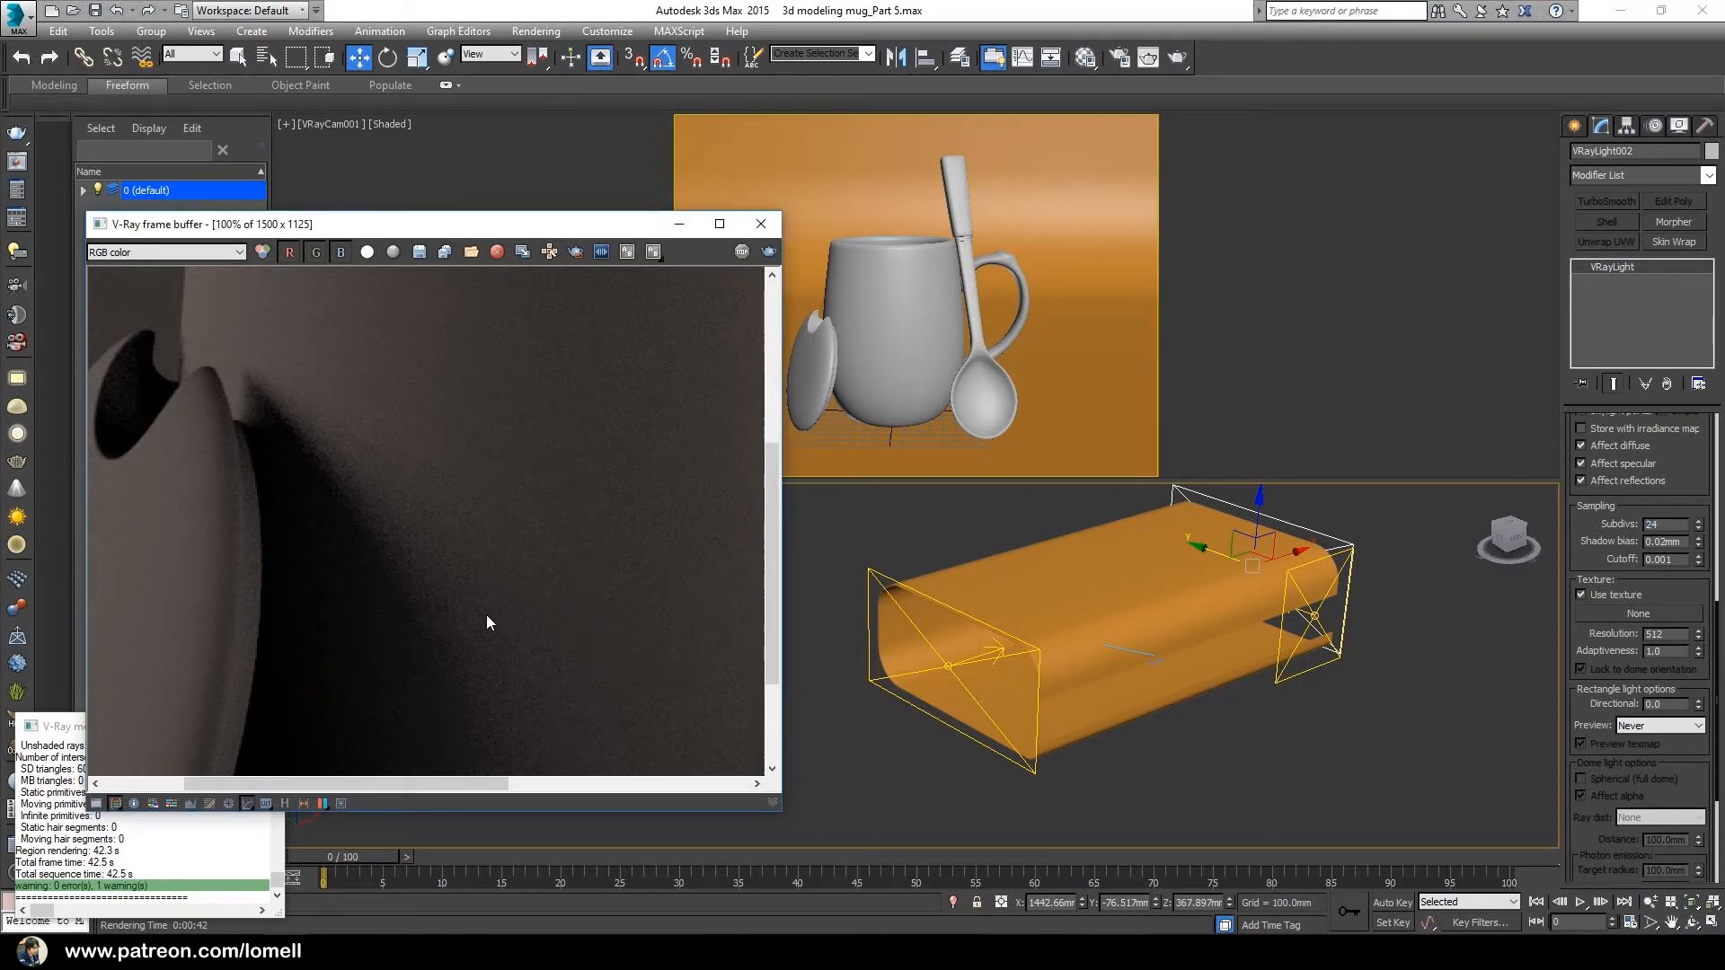
scroll(484, 615, "down", 3)
scroll(484, 614, "up", 1)
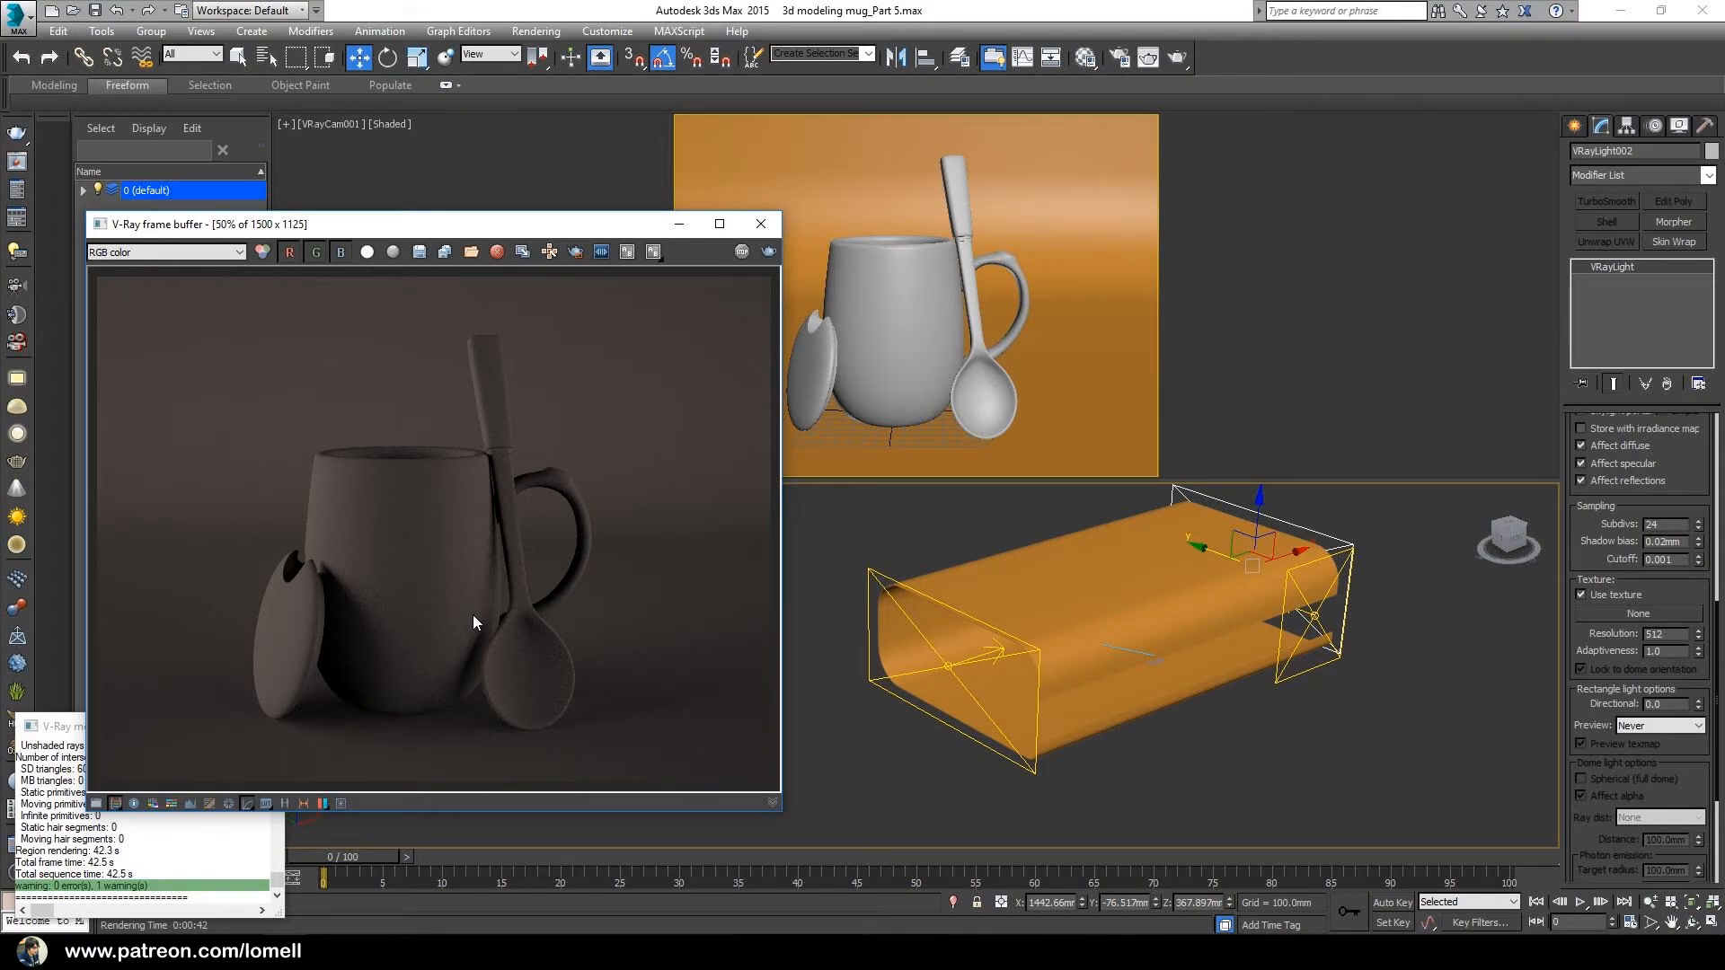
scroll(331, 585, "up", 5)
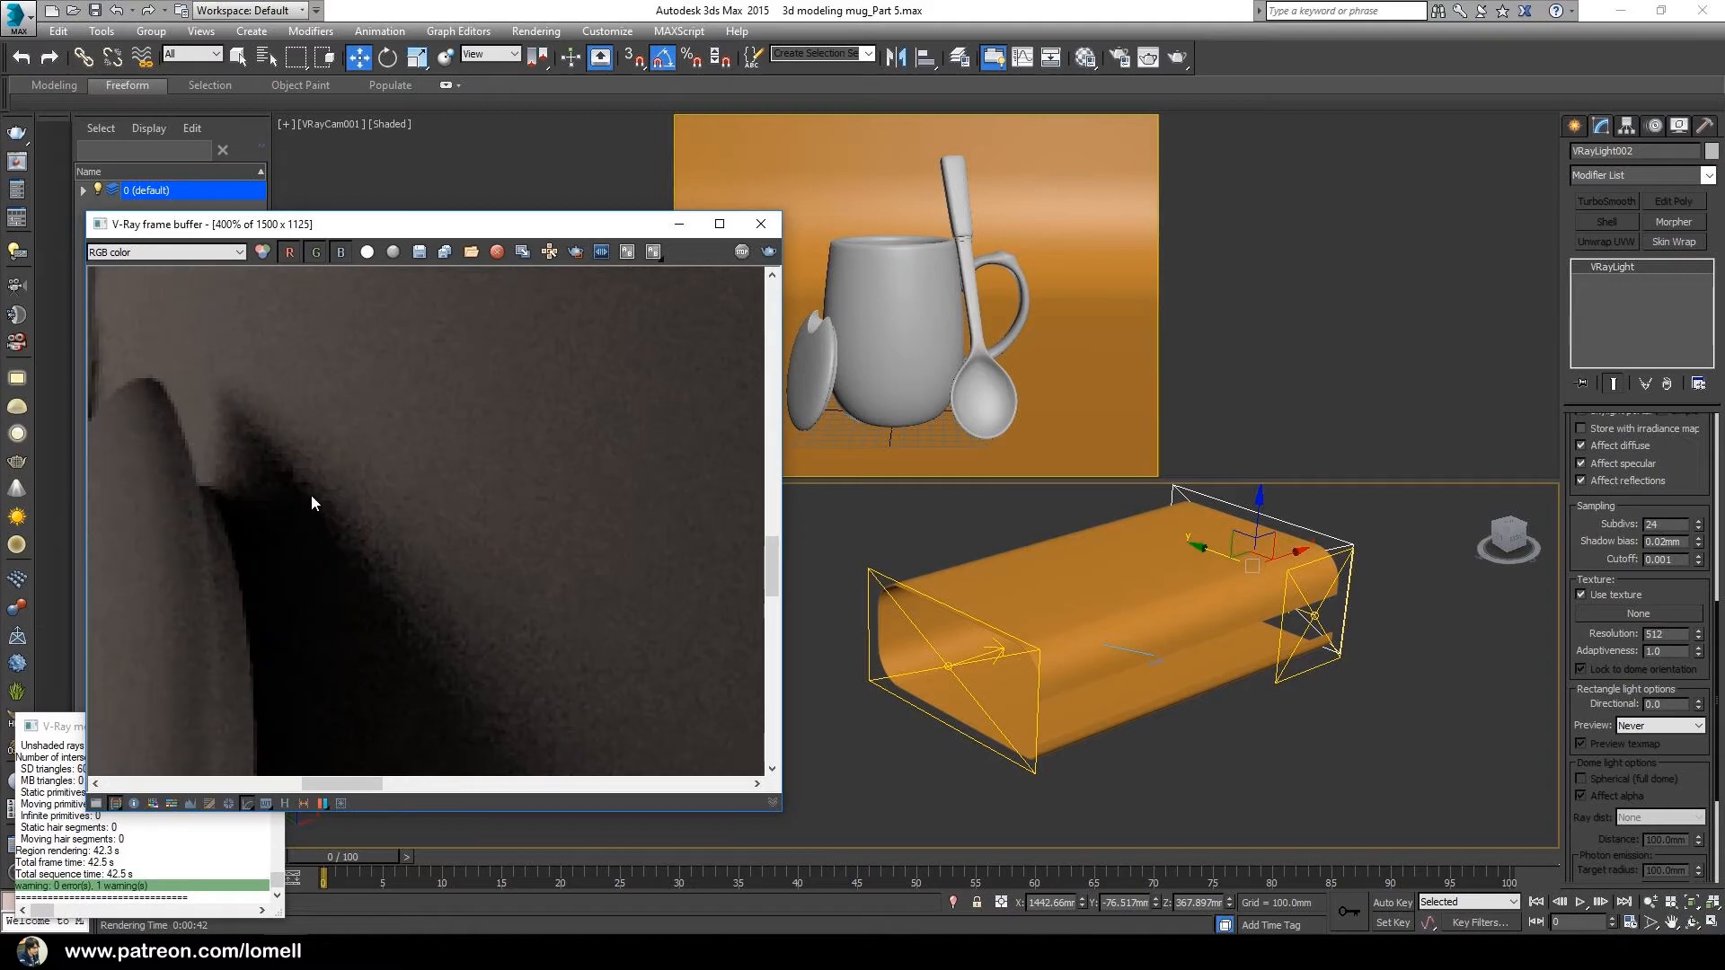
scroll(440, 573, "down", 5)
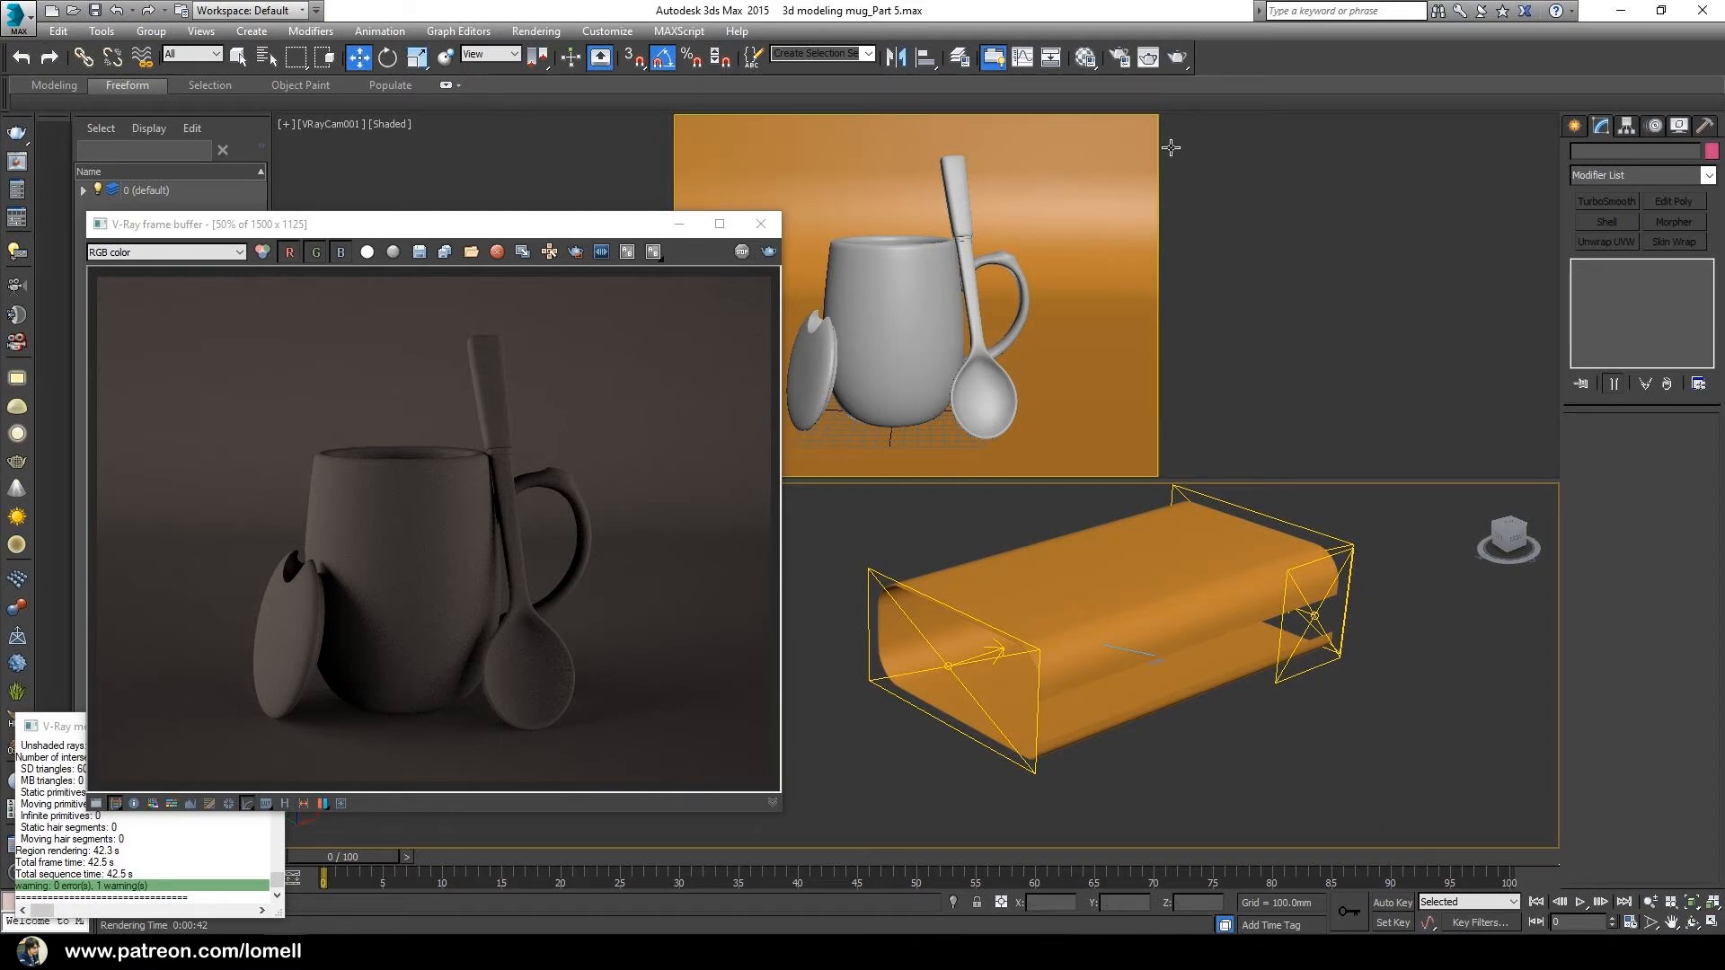
Step: Enable global illumination in the render settings and set the irradiance map preset to Low
left_click(1117, 59)
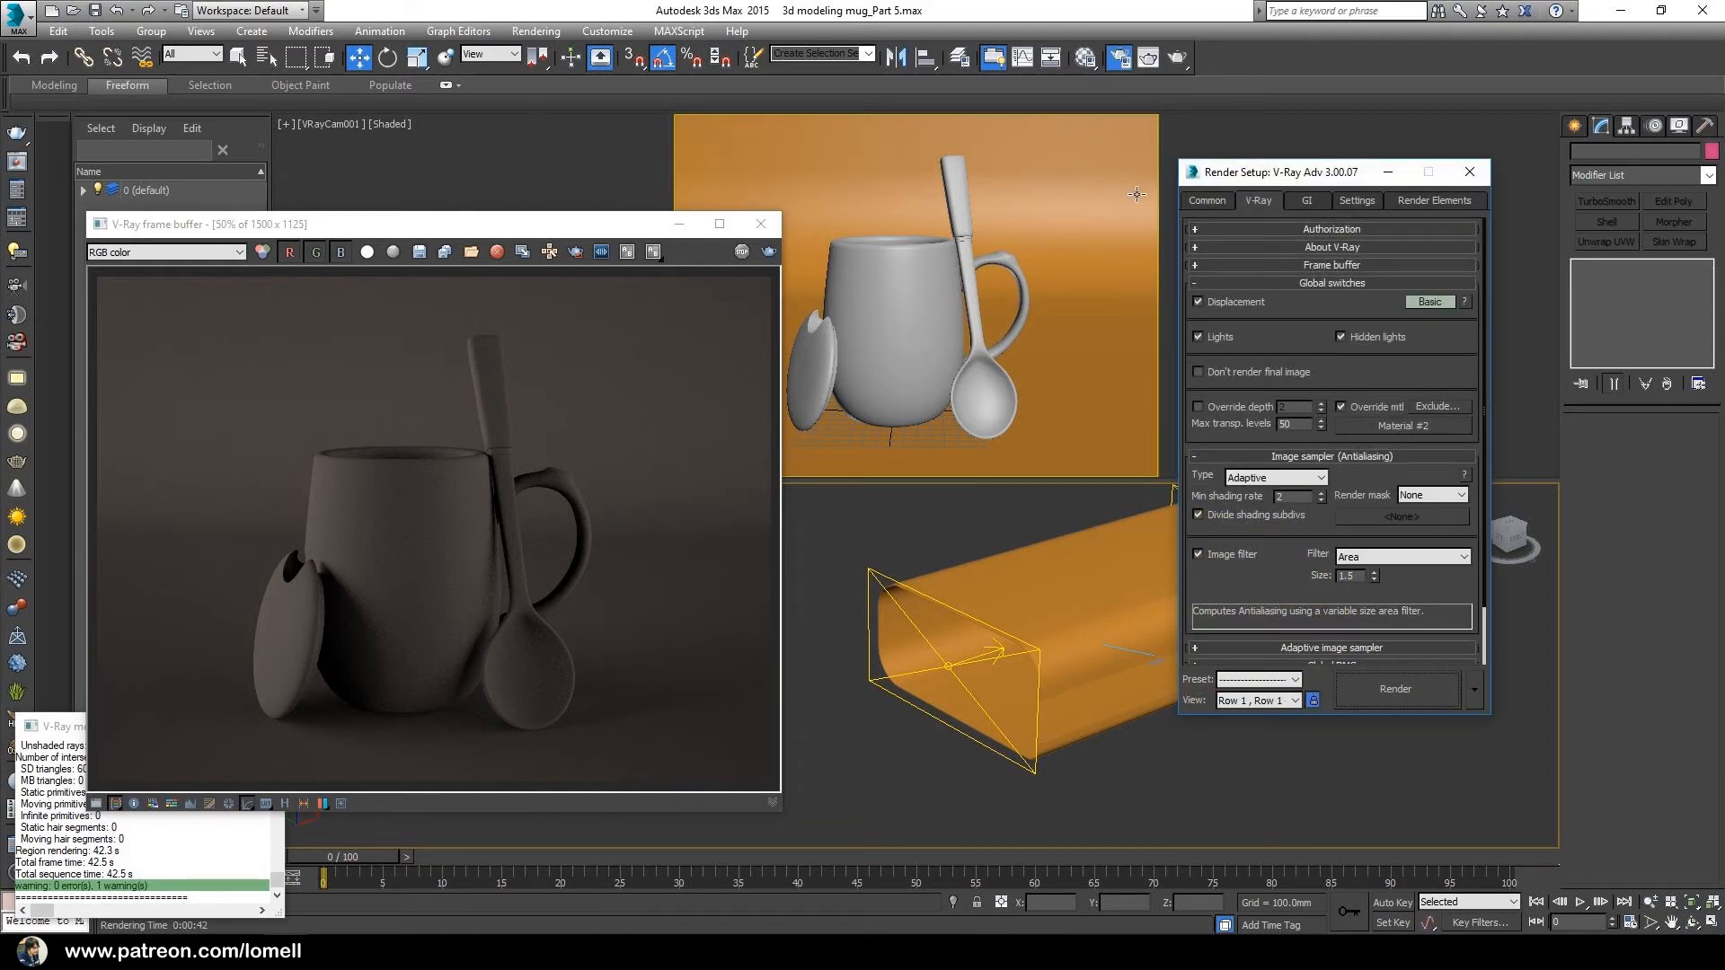
left_click(1310, 200)
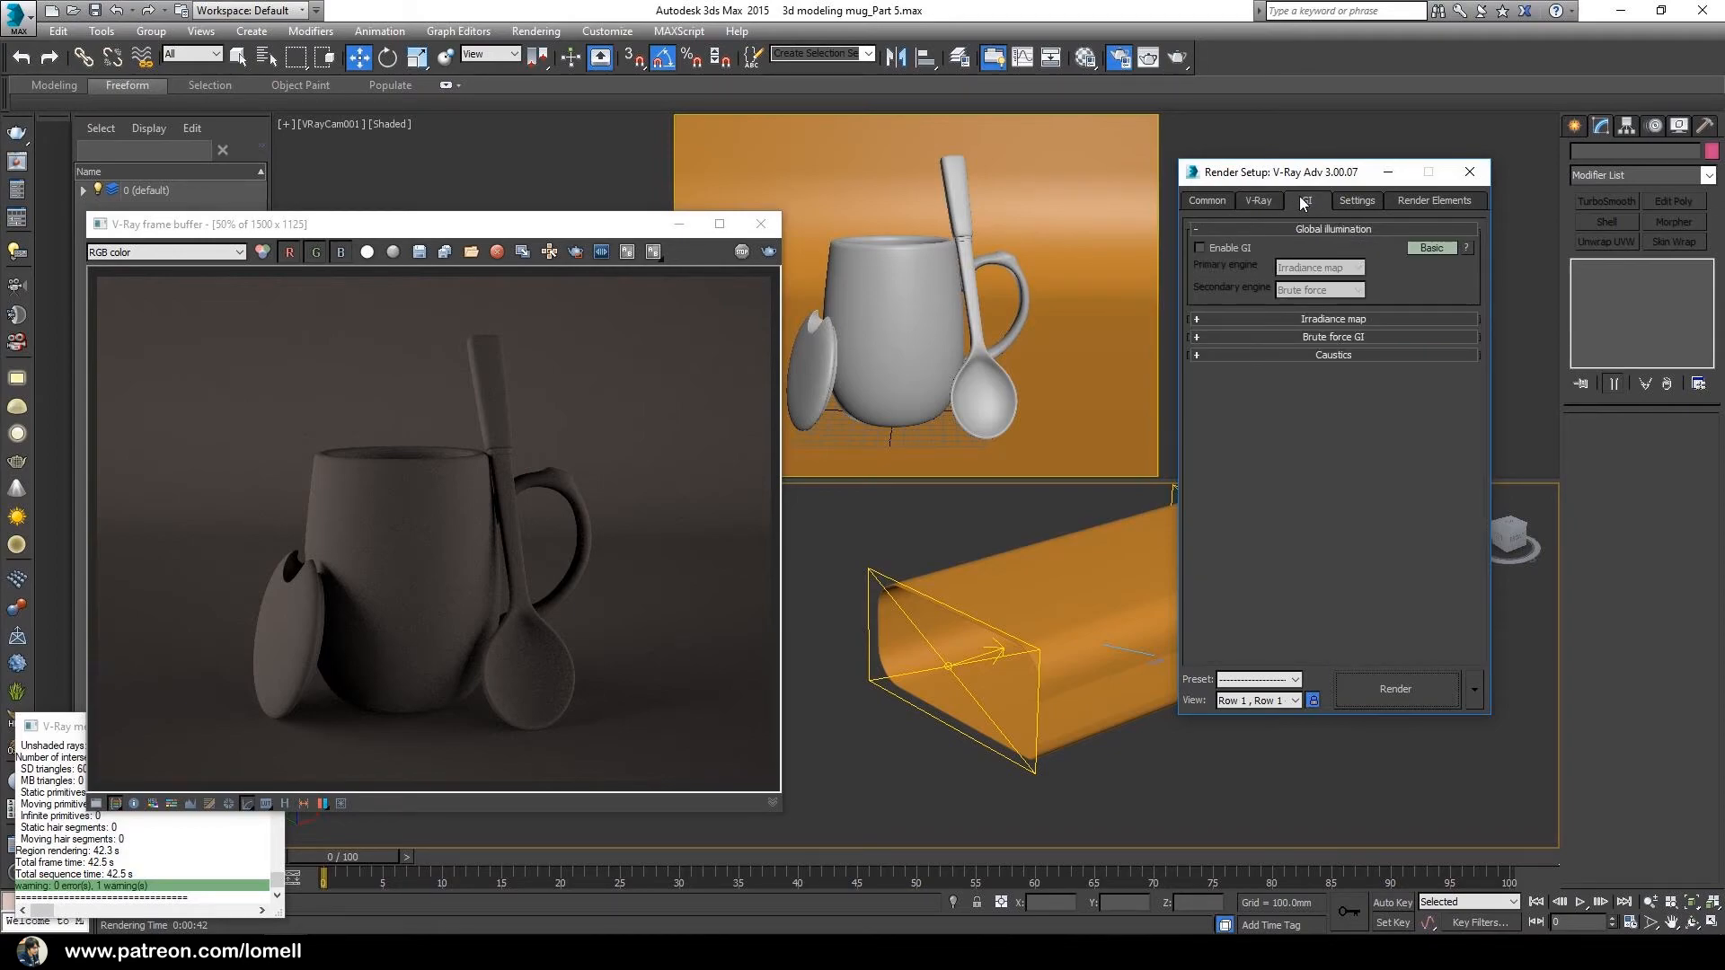
left_click(1201, 248)
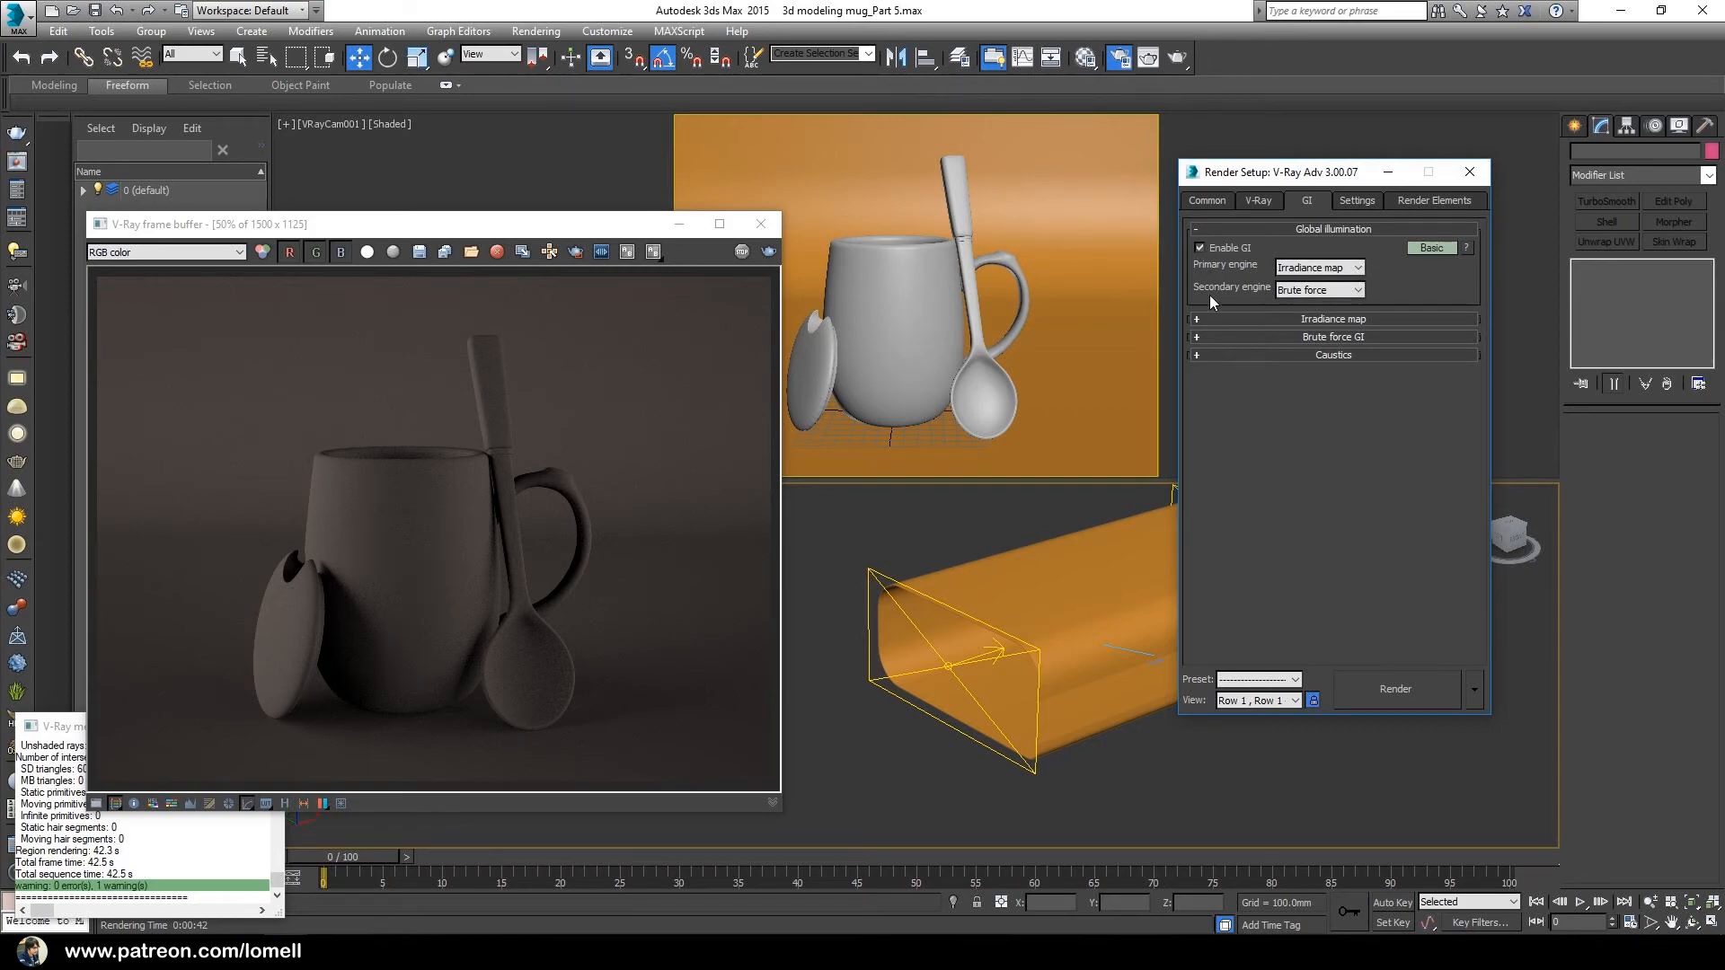
left_click(1258, 318)
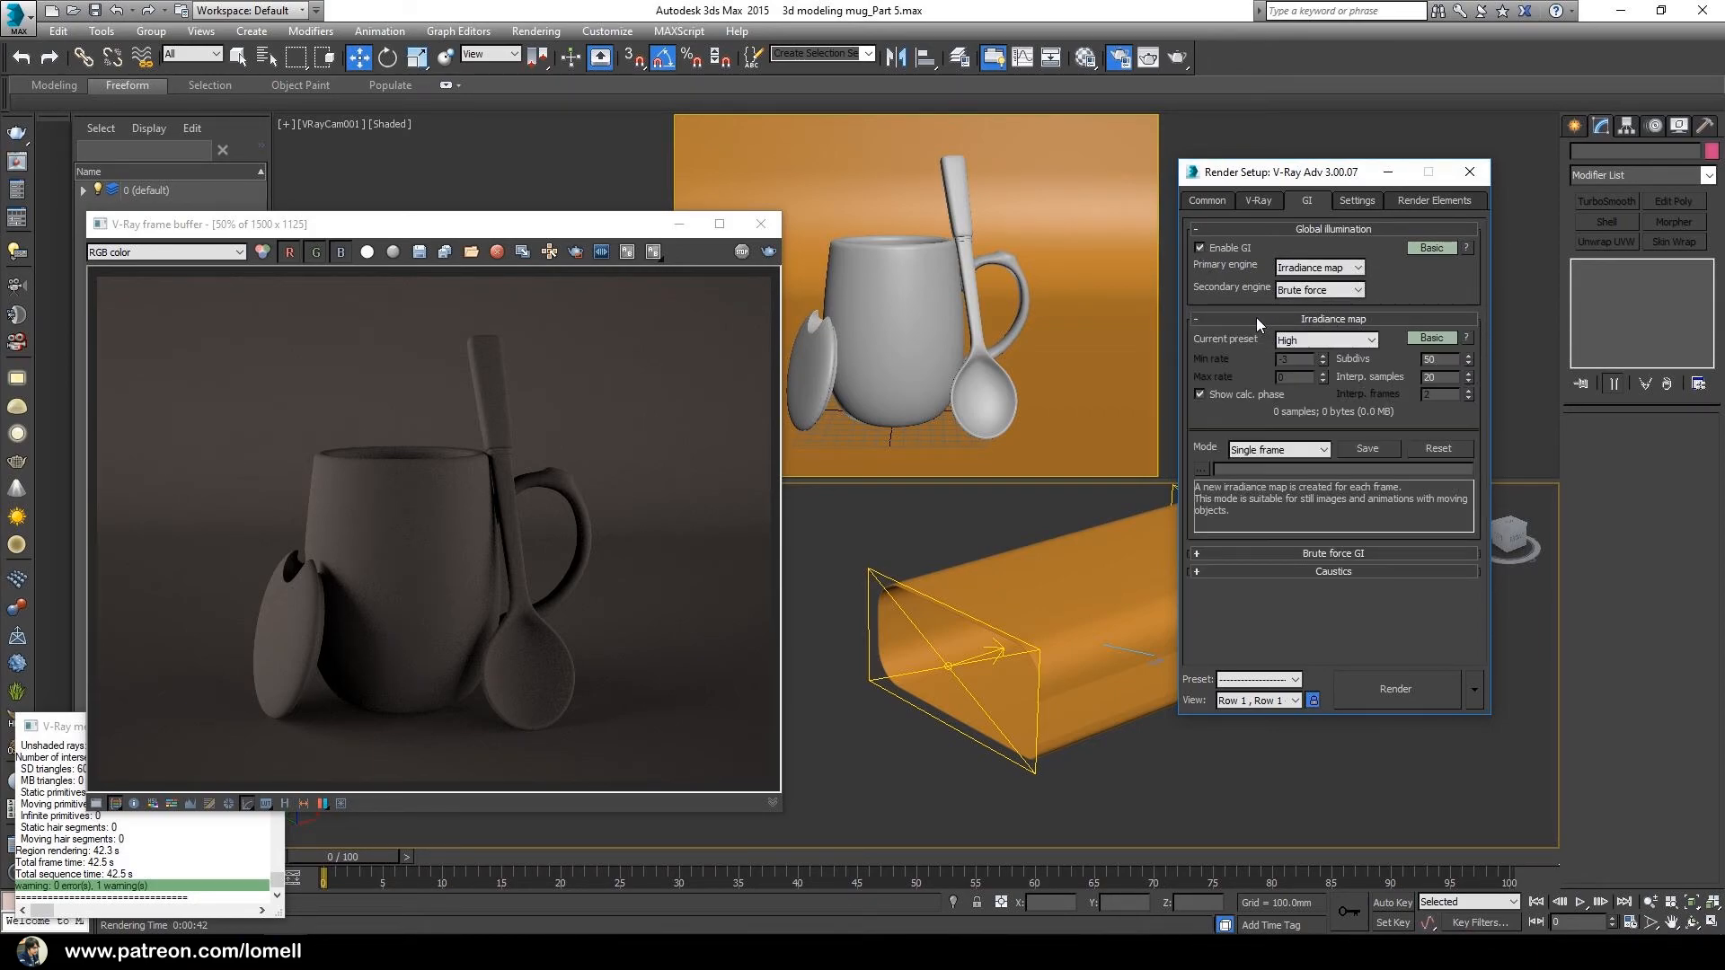
left_click(1371, 342)
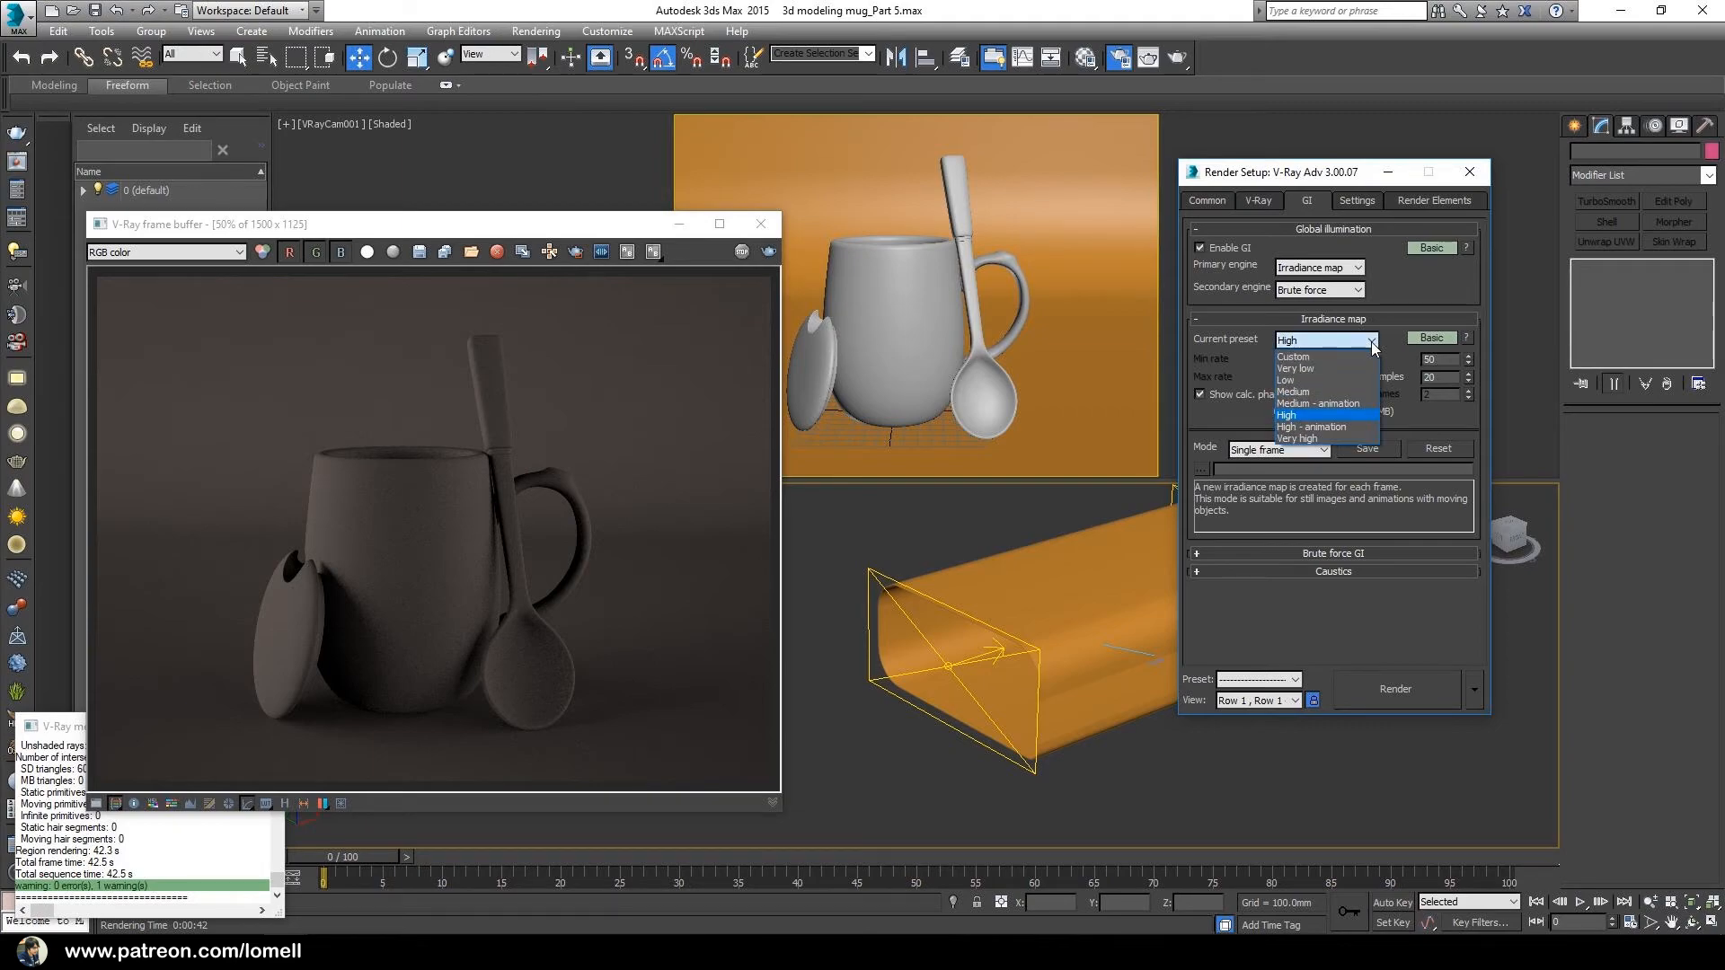
left_click(1290, 381)
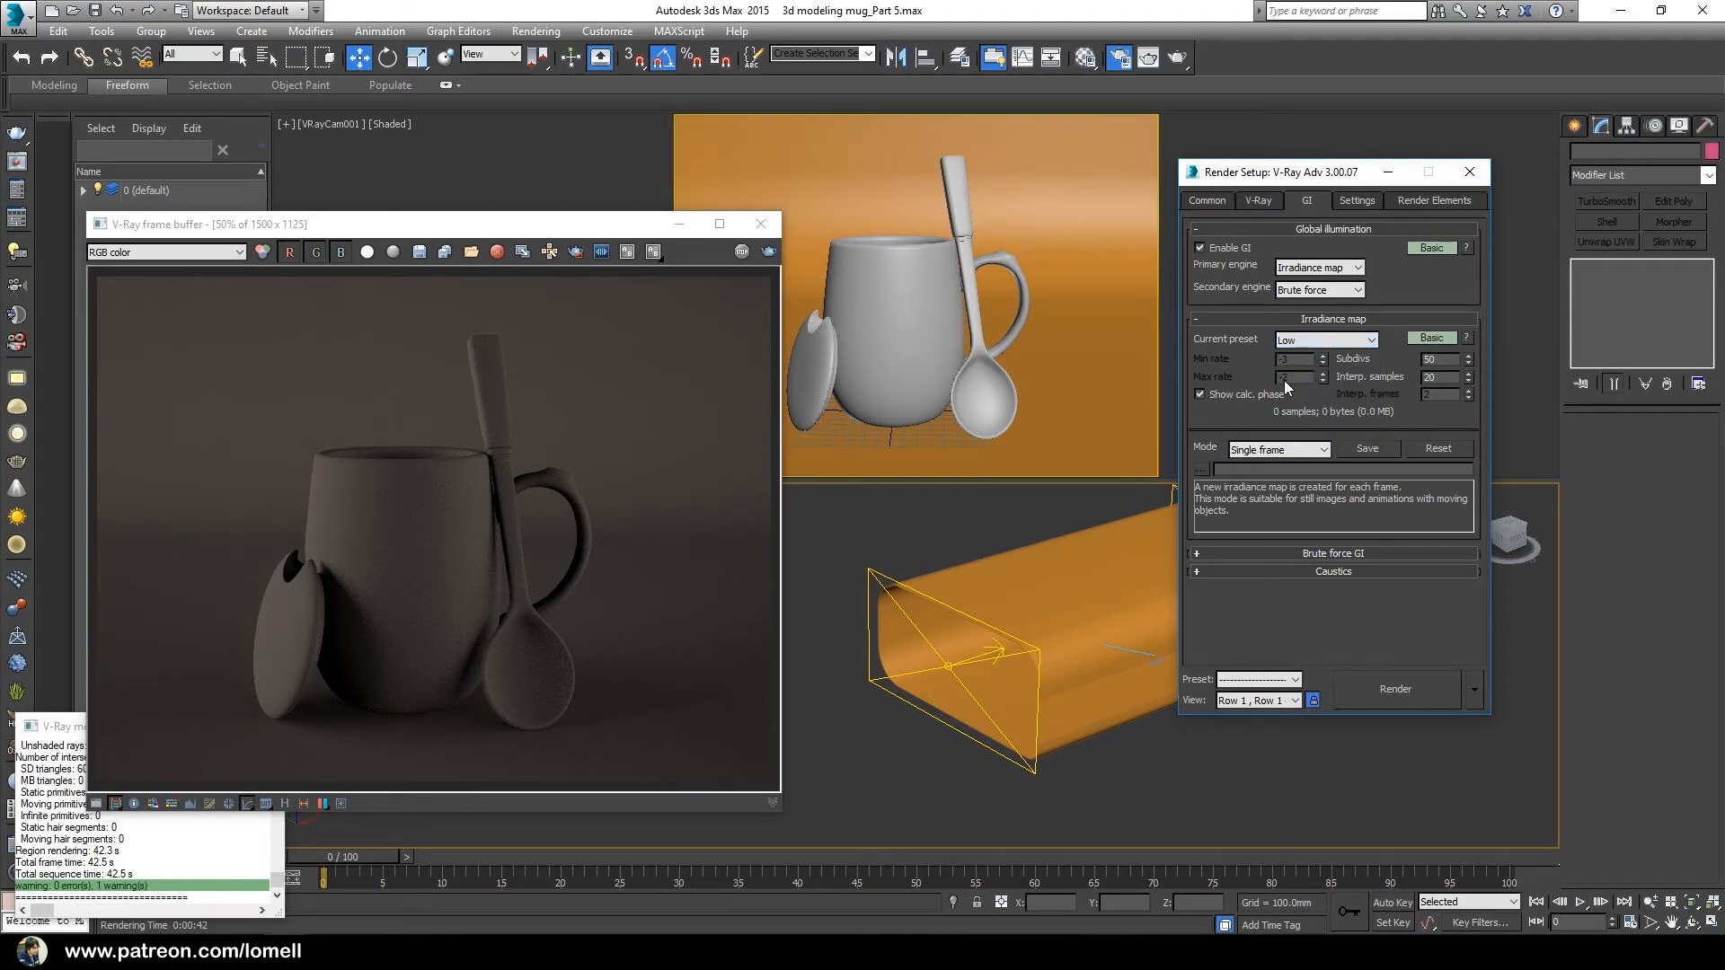
Step: Turn off Multipass in the irradiance map's expert settings and render the camera view again
left_click(1437, 334)
left_click(1430, 336)
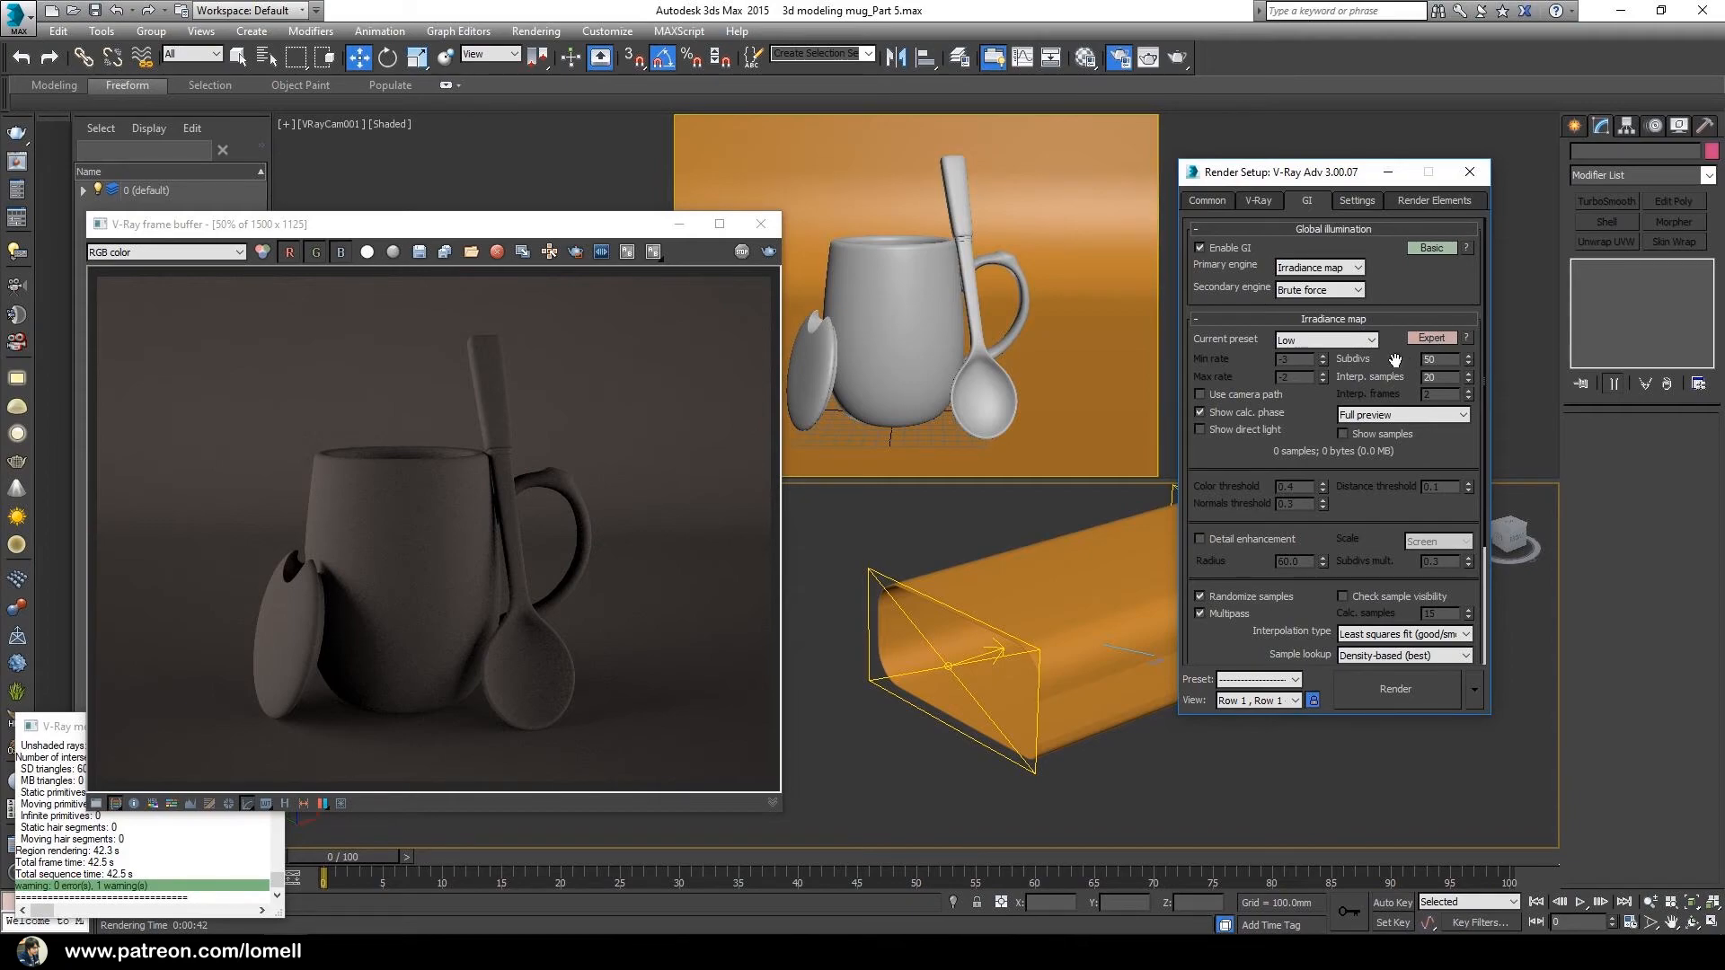
left_click(1200, 614)
left_click(1470, 172)
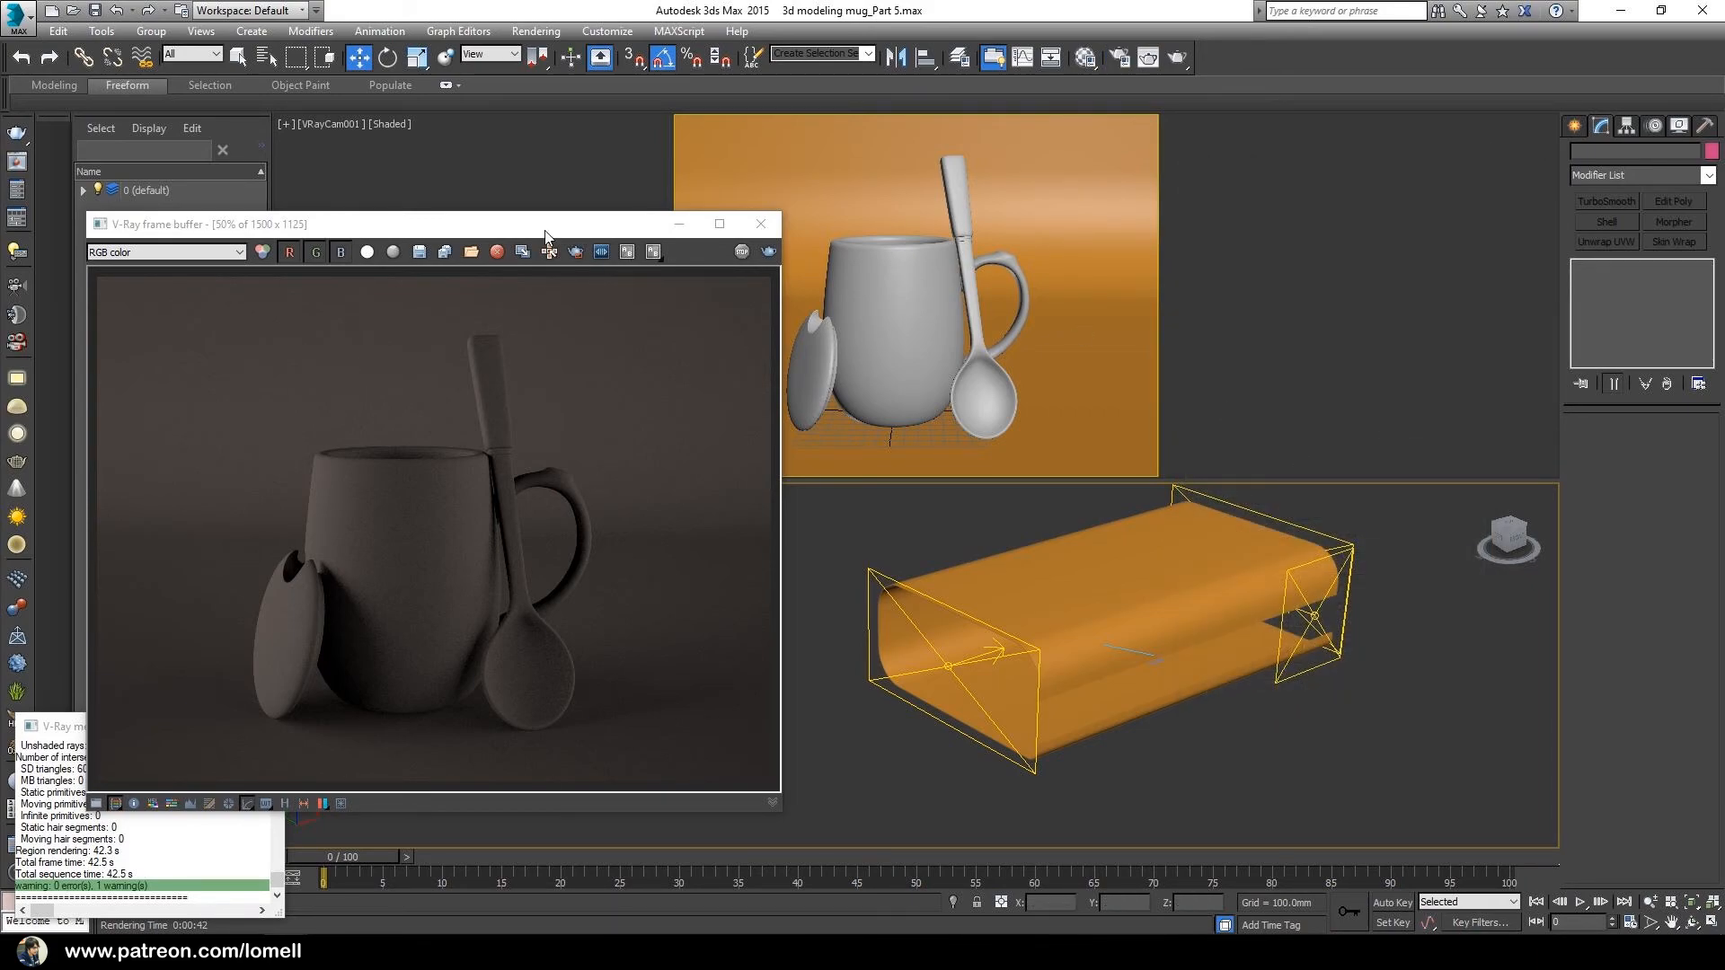
left_click_drag(545, 236, 787, 213)
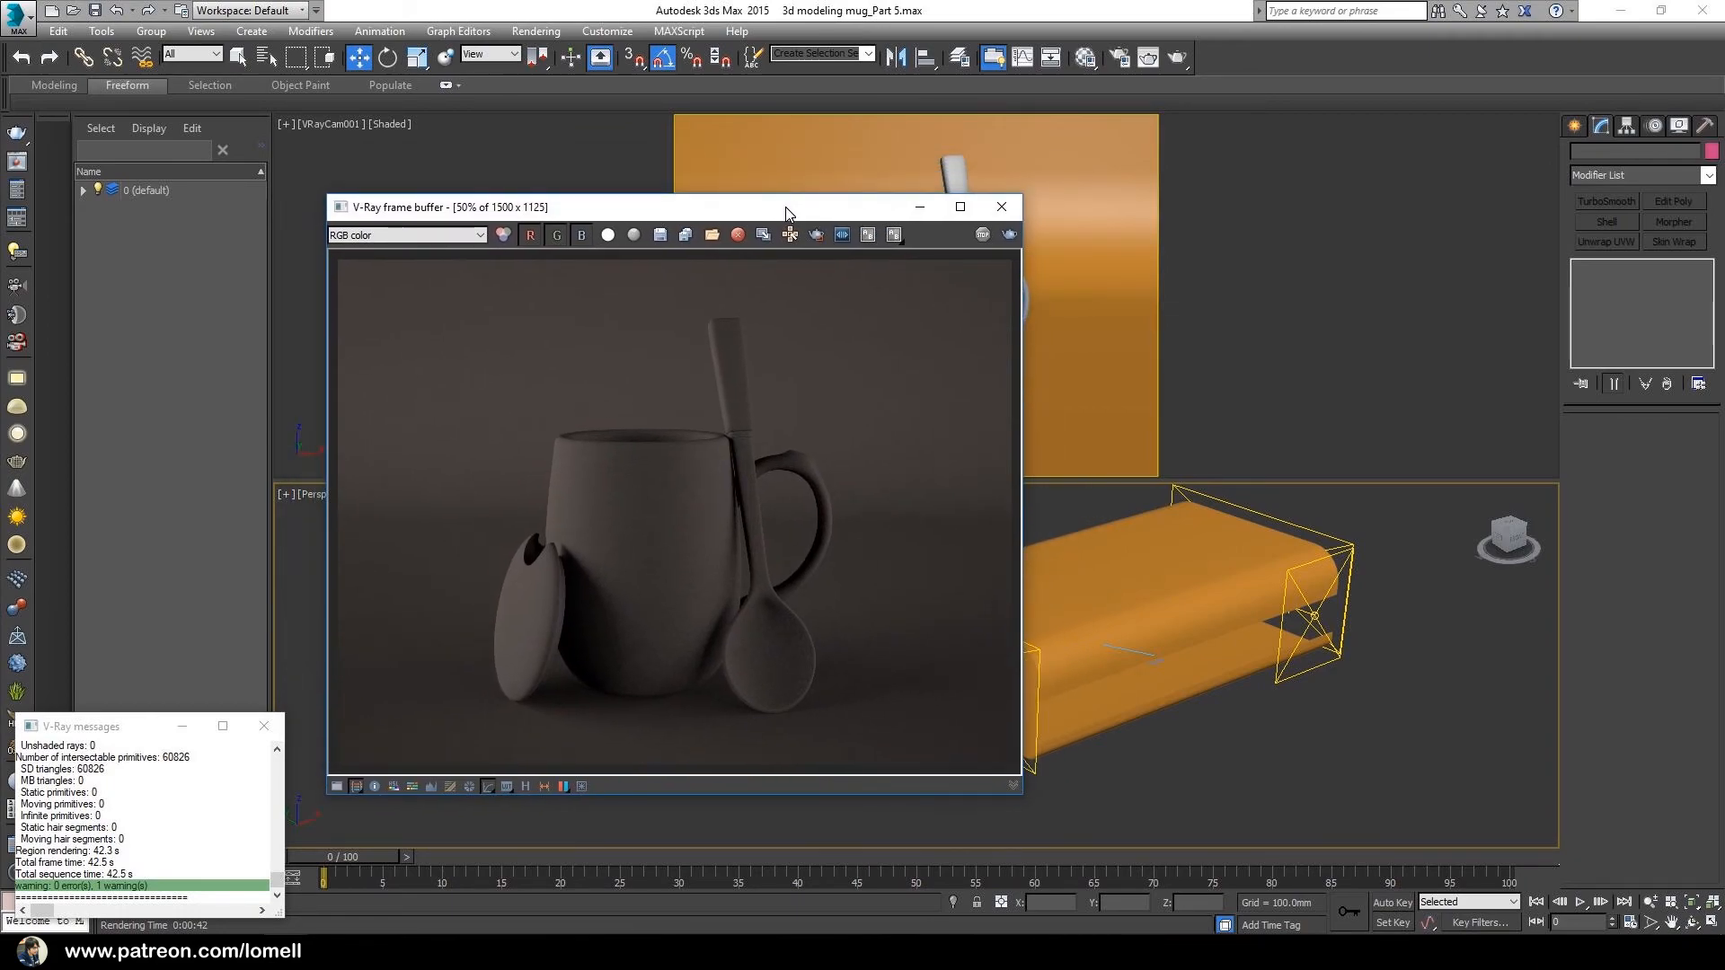
left_click(1008, 235)
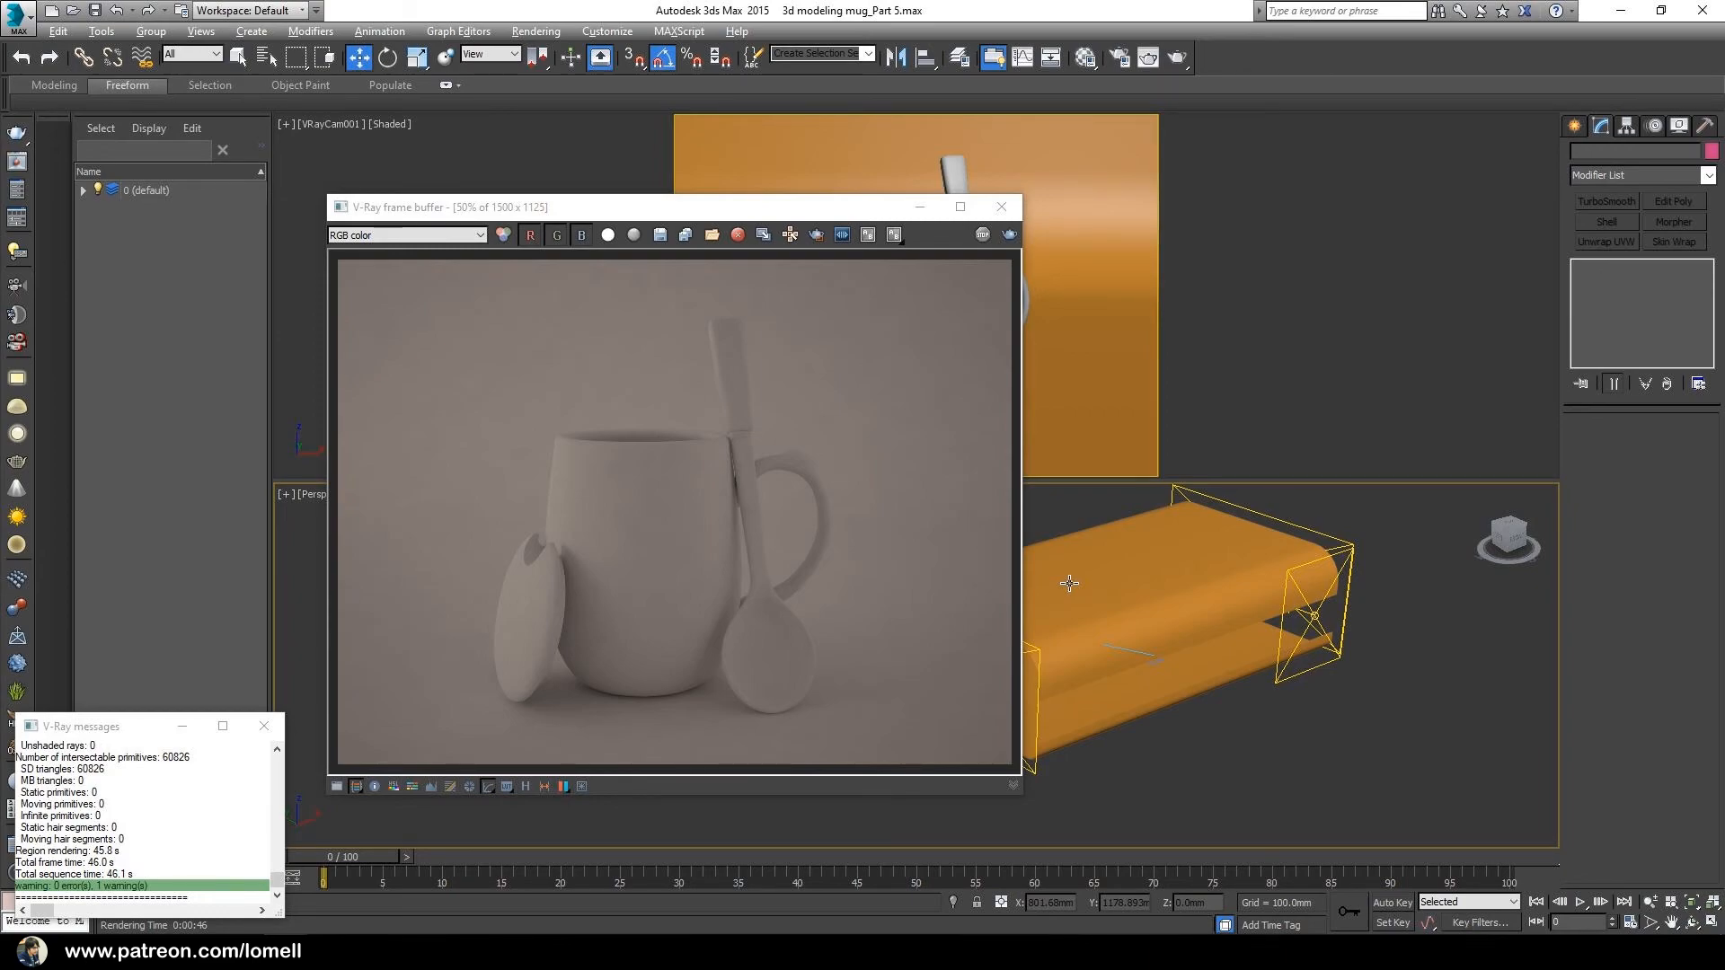
Step: Turn off the override material in V-Ray's global switches and close the render settings
left_click(1119, 56)
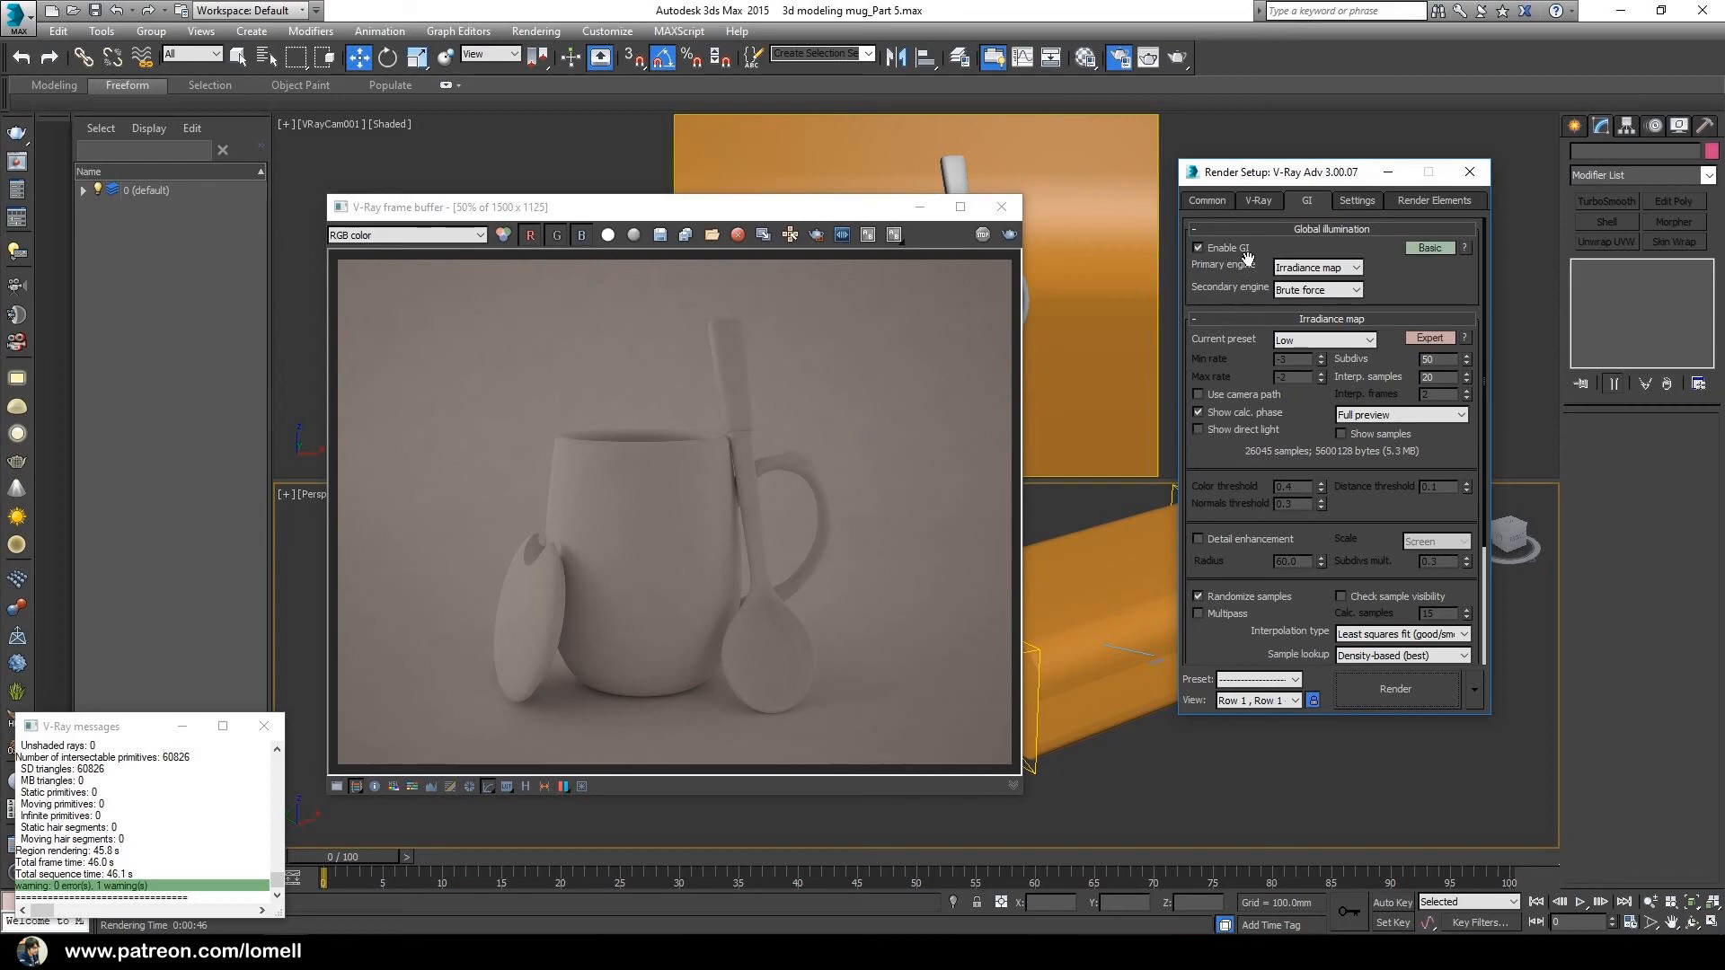
left_click(1267, 201)
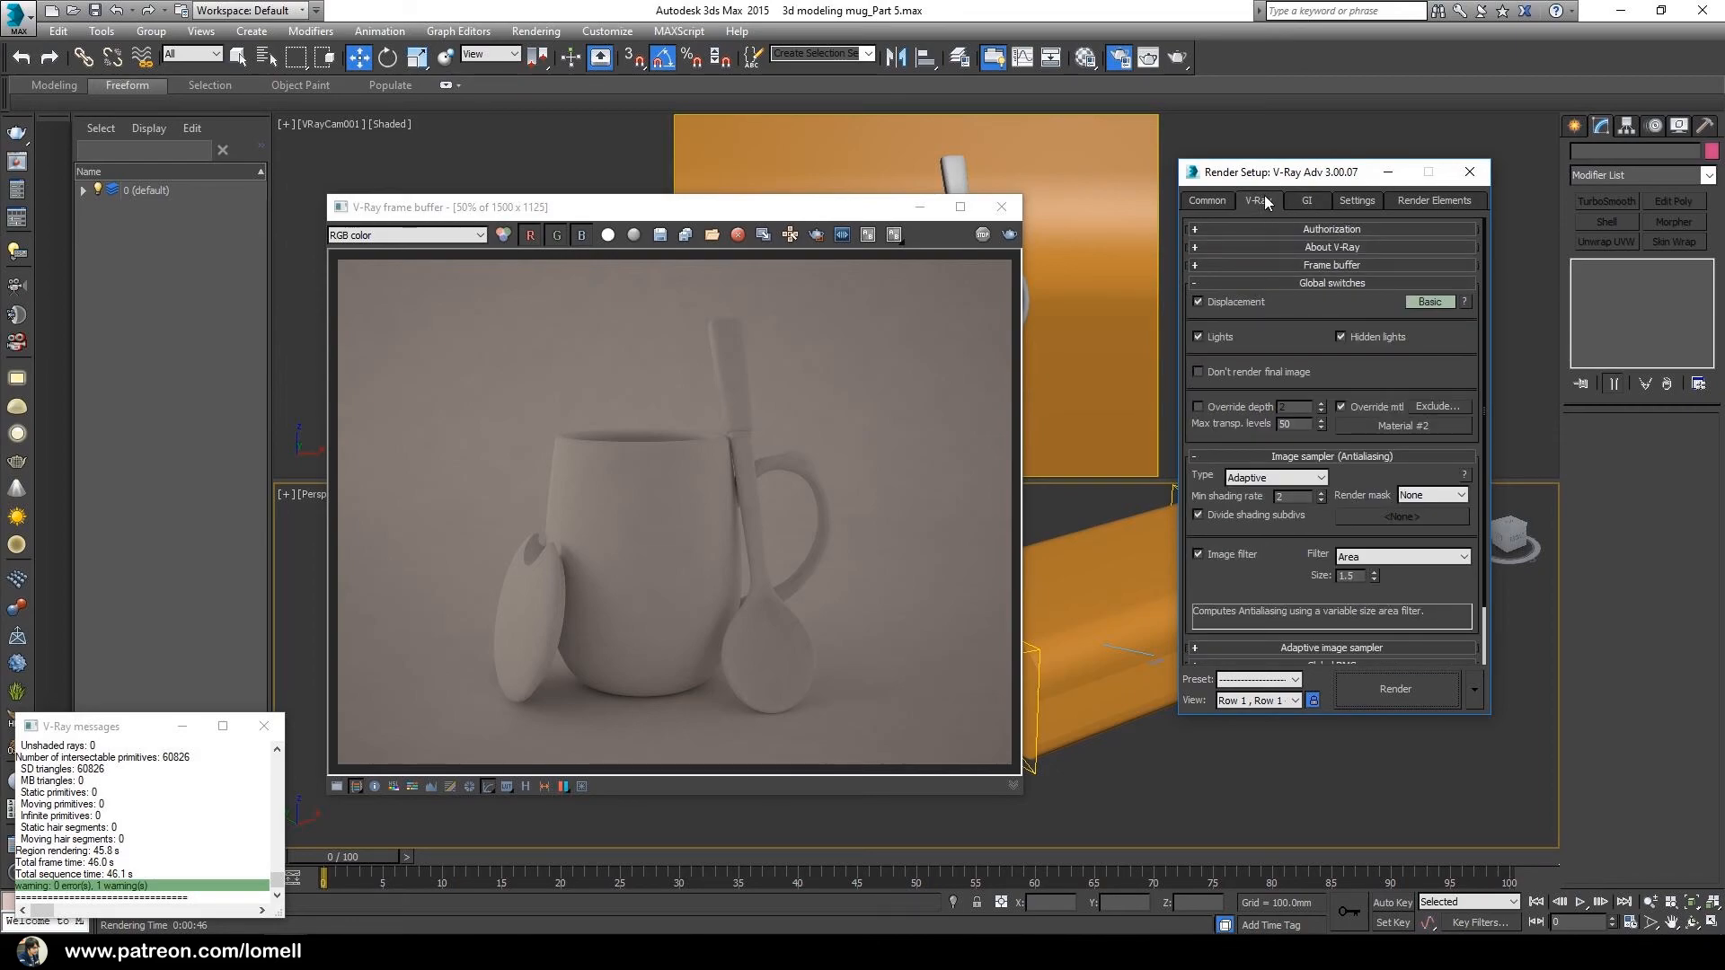
left_click(1354, 408)
left_click(1469, 172)
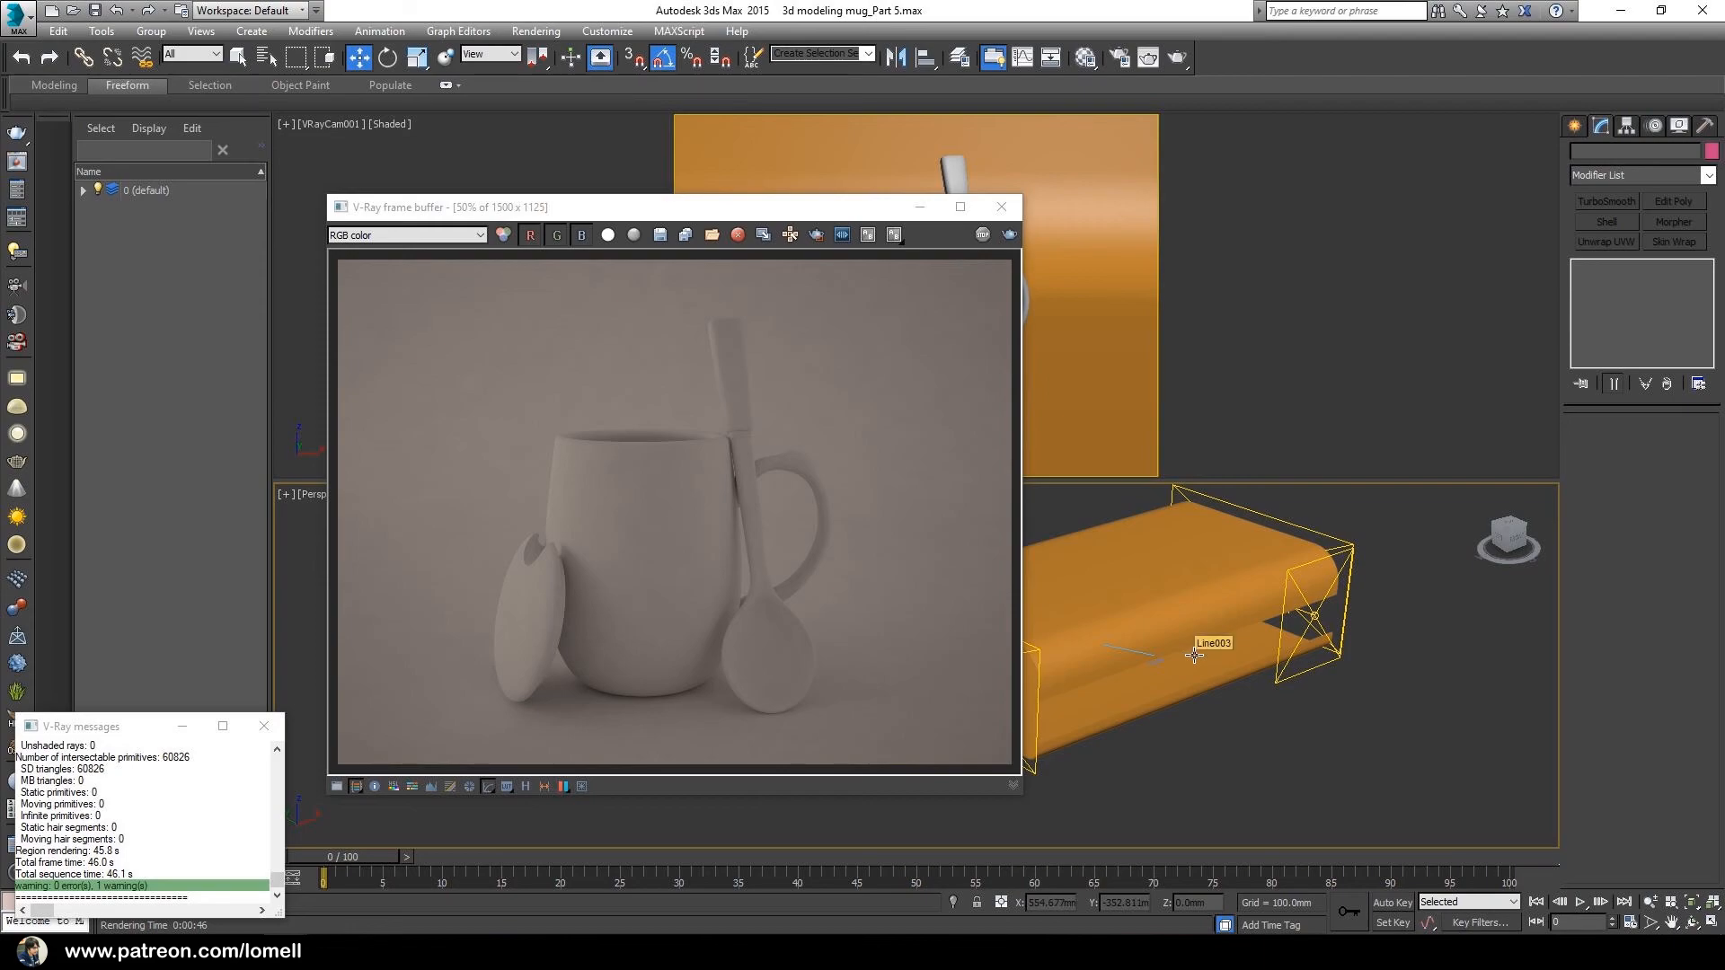